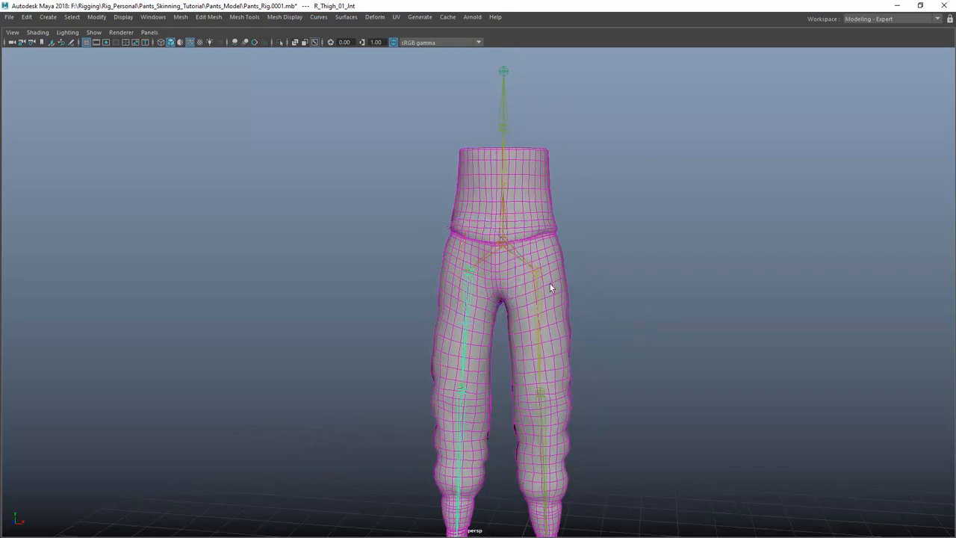
Rotate both thigh joints together into a wide split pose to test the skinned pants, and undo the last rotation.
{"action": "left_click", "coordinate": [538, 293], "text": "shift"}
{"action": "key", "text": "e"}
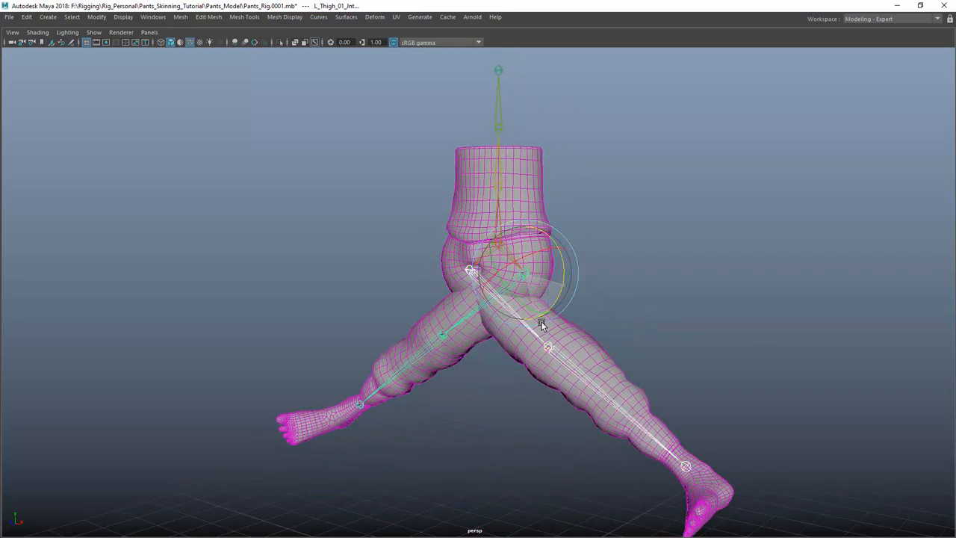
{"action": "mouse_move", "coordinate": [549, 269]}
{"action": "left_mouse_down", "text": "alt"}
{"action": "mouse_move", "coordinate": [565, 282]}
{"action": "mouse_move", "coordinate": [571, 306]}
{"action": "mouse_move", "coordinate": [550, 227]}
{"action": "left_mouse_up", "text": "alt"}
{"action": "key", "text": "ctrl+z"}
Check the hip deformation from the side while rotating both thigh joints, and undo the rotations to restore the standing pose.
{"action": "mouse_move", "coordinate": [547, 258]}
{"action": "left_mouse_down", "text": "alt"}
{"action": "mouse_move", "coordinate": [565, 293]}
{"action": "mouse_move", "coordinate": [592, 297]}
{"action": "left_mouse_up", "text": "alt"}
{"action": "mouse_move", "coordinate": [409, 300]}
{"action": "left_mouse_down", "text": "alt"}
{"action": "mouse_move", "coordinate": [545, 237]}
{"action": "mouse_move", "coordinate": [672, 239]}
{"action": "left_mouse_up", "text": "alt"}
{"action": "scroll", "coordinate": [643, 244], "scroll_direction": "up", "scroll_amount": 3}
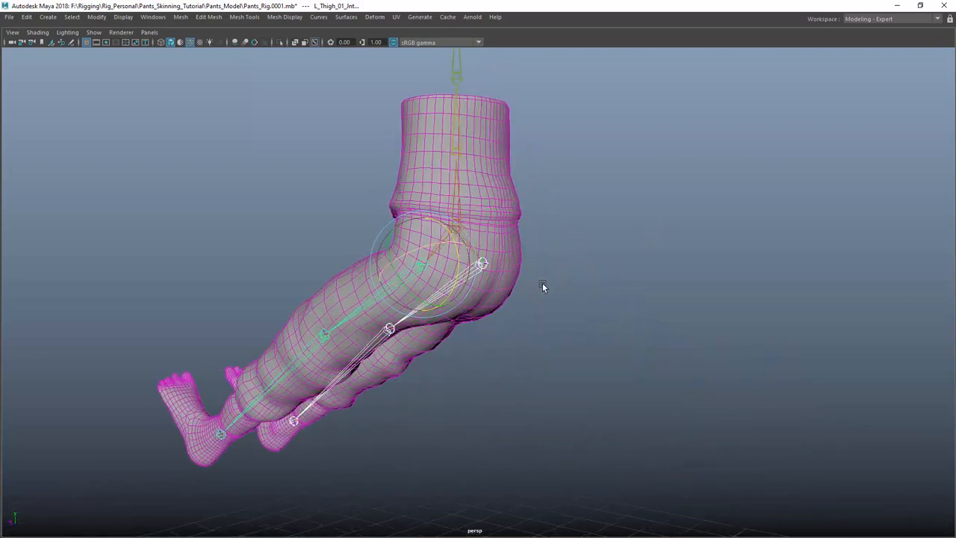
{"action": "left_click_drag", "start_coordinate": [461, 284], "coordinate": [538, 289]}
{"action": "scroll", "coordinate": [458, 247], "scroll_direction": "down", "scroll_amount": 2}
{"action": "scroll", "coordinate": [548, 277], "scroll_direction": "up", "scroll_amount": 2}
{"action": "key", "text": "ctrl+z"}
{"action": "key", "text": "ctrl+z"}
Select the left thigh joint alone, rotate it to test the hip deformation, and undo the rotation.
{"action": "key", "text": "q"}
{"action": "left_click", "coordinate": [536, 278]}
{"action": "key", "text": "e"}
{"action": "key", "text": "ctrl+z"}
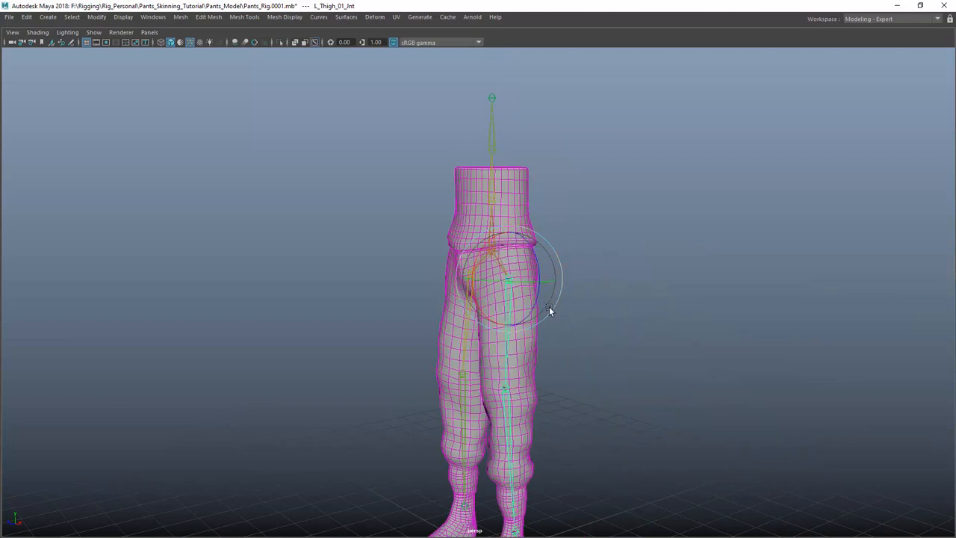
Rotate the right thigh joint to raise the leg out sideways, check the hip and crotch deformation, and undo it.
{"action": "left_click_drag", "start_coordinate": [550, 313], "coordinate": [610, 309], "text": "alt"}
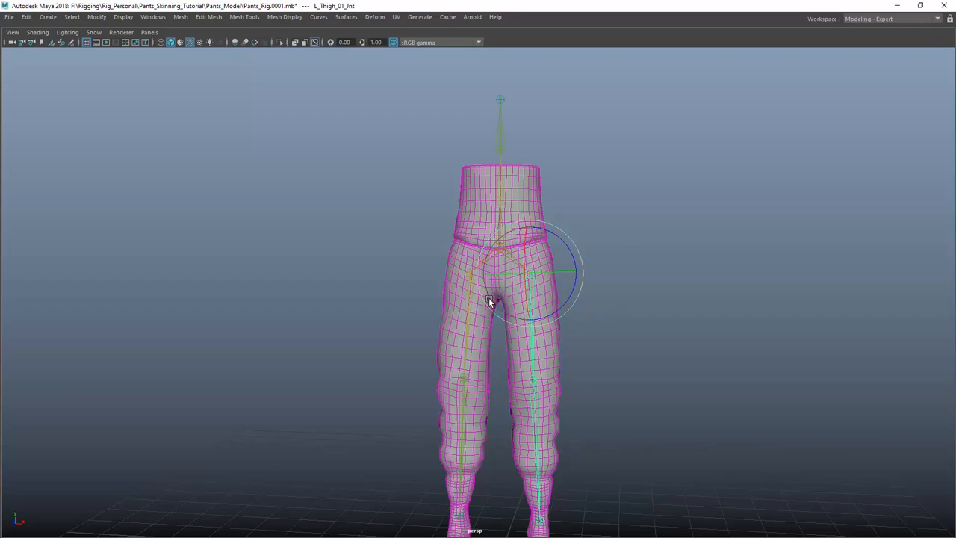
{"action": "scroll", "coordinate": [491, 305], "scroll_direction": "up", "scroll_amount": 1}
{"action": "left_click_drag", "start_coordinate": [492, 305], "coordinate": [542, 308], "text": "alt"}
{"action": "key", "text": "q"}
{"action": "left_click", "coordinate": [465, 277]}
{"action": "key", "text": "e"}
{"action": "scroll", "coordinate": [508, 310], "scroll_direction": "up", "scroll_amount": 1}
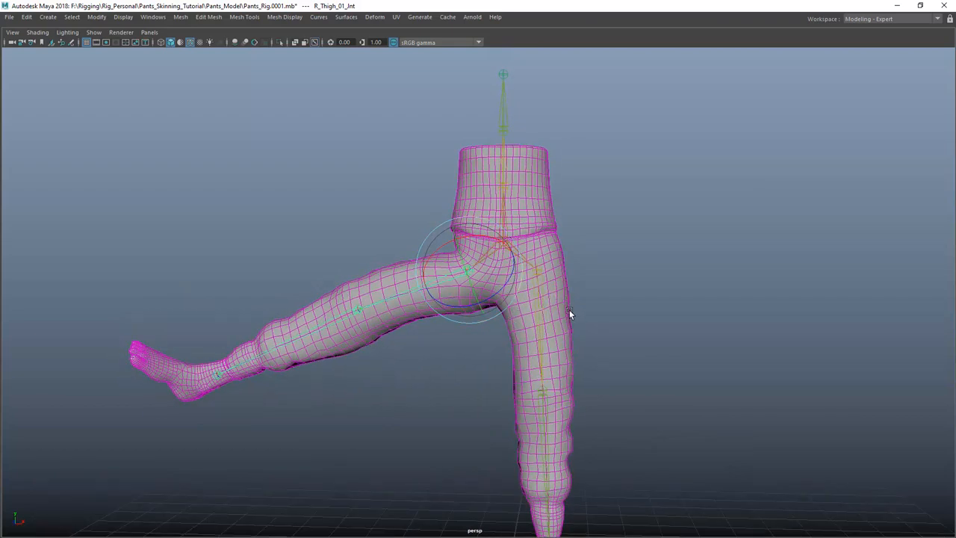
{"action": "key", "text": "ctrl+z"}
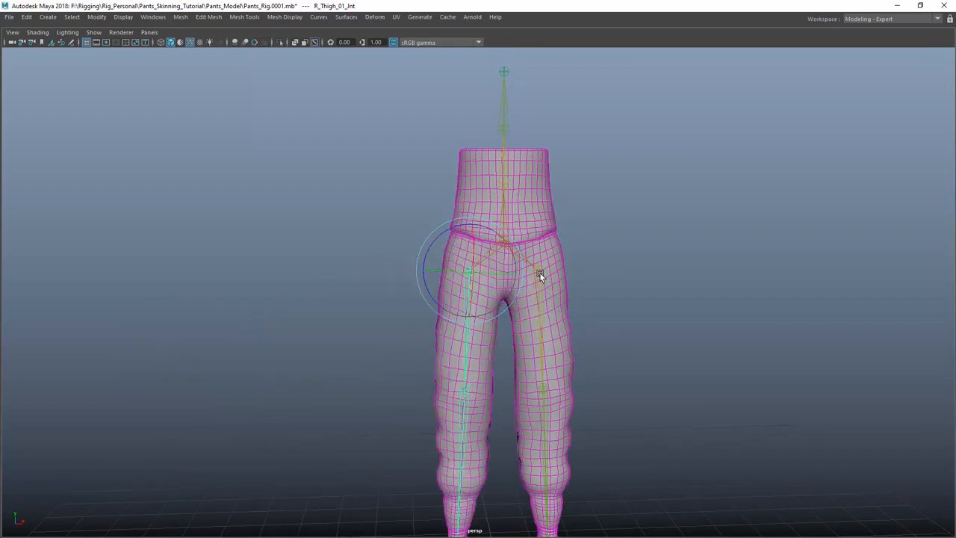
Rotate the left thigh joint as a comparison test of the opposite leg, and undo the rotation.
{"action": "left_click", "coordinate": [539, 272]}
{"action": "left_click_drag", "start_coordinate": [562, 312], "coordinate": [467, 313]}
{"action": "left_click_drag", "start_coordinate": [523, 303], "coordinate": [535, 307], "text": "alt"}
{"action": "key", "text": "ctrl+z"}
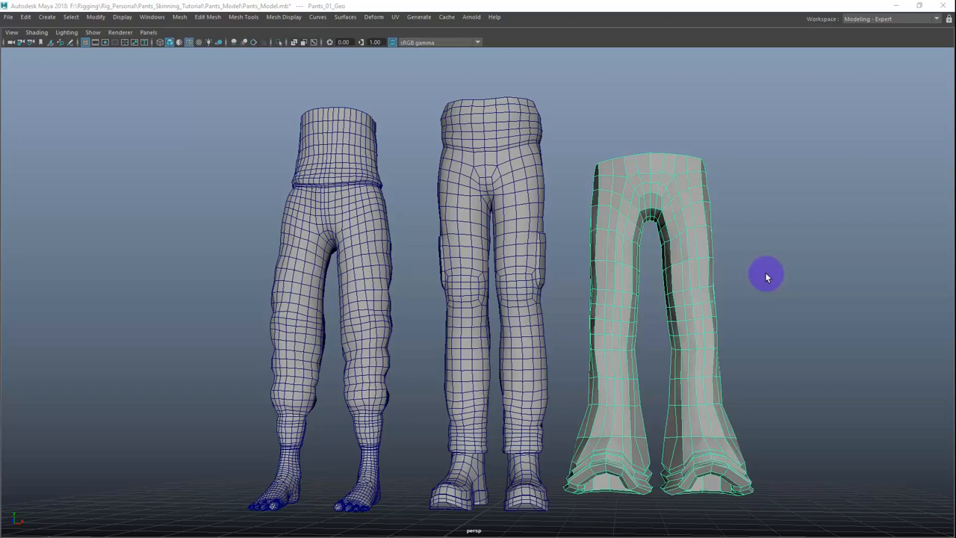
Select one horizontal vertex loop around the upper thigh of the flared pants (Pants_01_Geo), and return to object mode.
{"action": "mouse_move", "coordinate": [767, 277]}
{"action": "left_mouse_down", "text": "alt"}
{"action": "mouse_move", "coordinate": [817, 277]}
{"action": "mouse_move", "coordinate": [771, 279]}
{"action": "left_mouse_up", "text": "alt"}
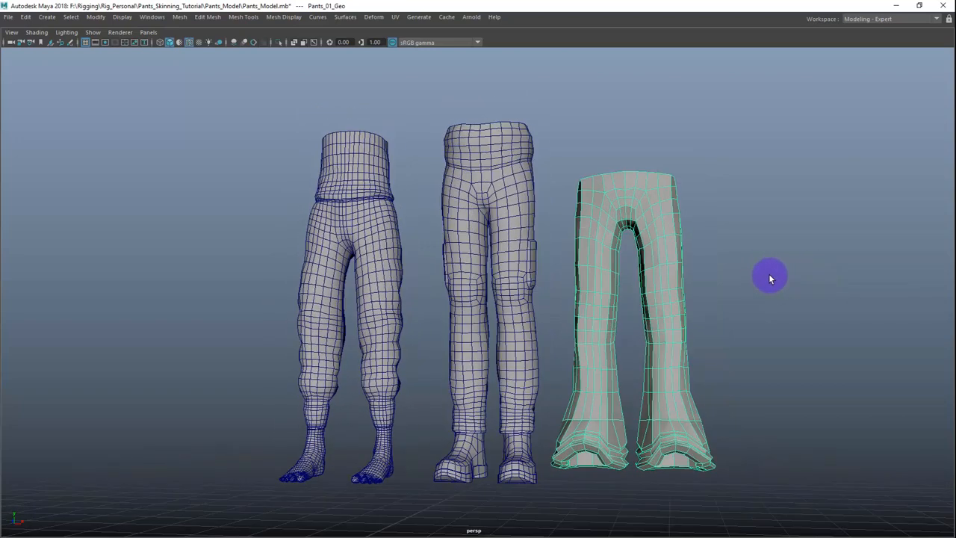
{"action": "scroll", "coordinate": [770, 274], "scroll_direction": "up", "scroll_amount": 3}
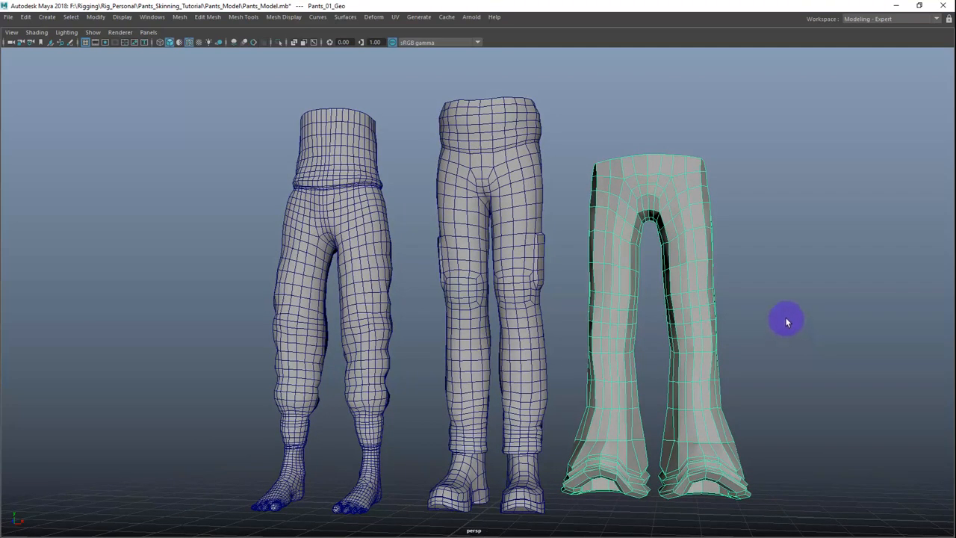
{"action": "right_click_drag", "start_coordinate": [607, 264], "coordinate": [564, 266]}
{"action": "left_click", "coordinate": [604, 265]}
{"action": "double_click", "coordinate": [613, 265], "text": "shift"}
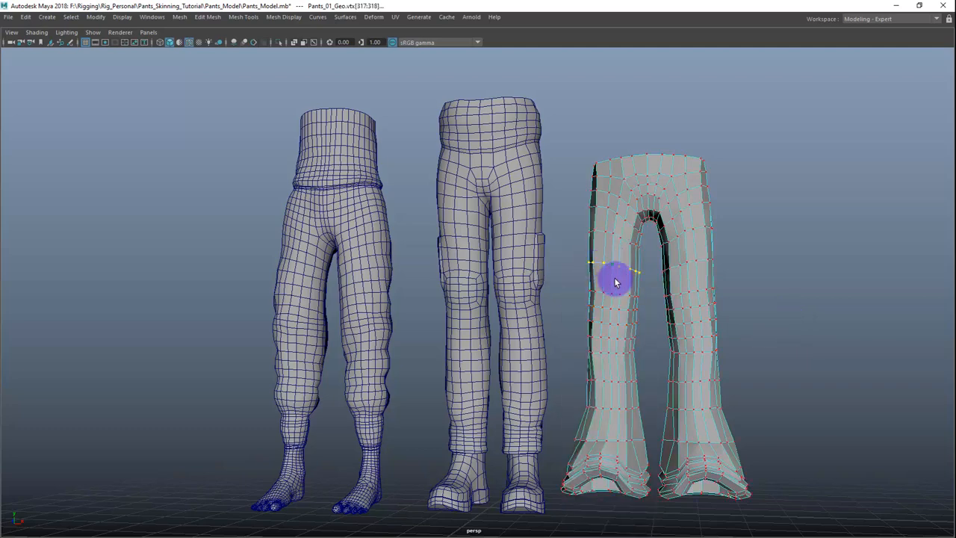
{"action": "left_click_drag", "start_coordinate": [616, 283], "coordinate": [576, 251], "text": "alt"}
{"action": "right_click_drag", "start_coordinate": [623, 241], "coordinate": [647, 232]}
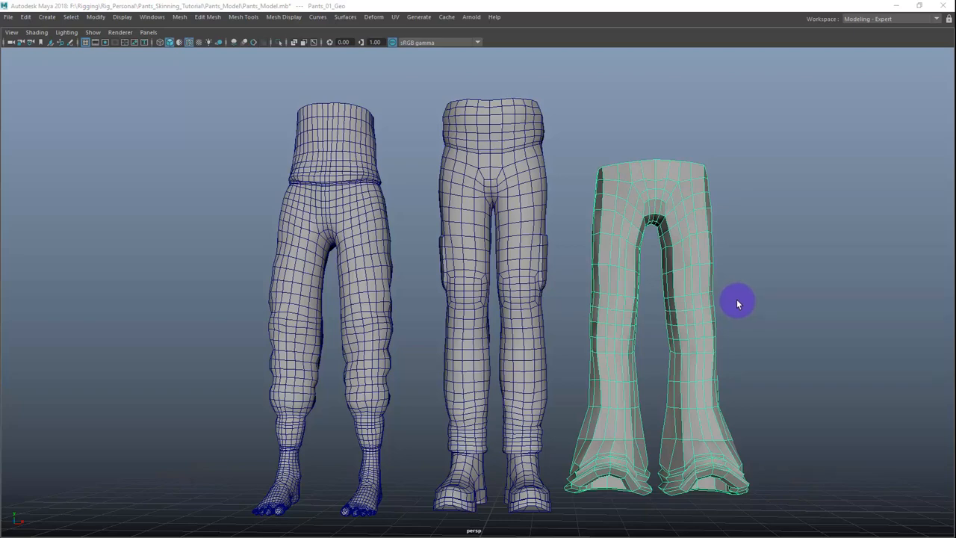
Select two neighbouring horizontal vertex loops around the left thigh of Pants_03_Geo just below the crotch, and return to object mode.
{"action": "left_click_drag", "start_coordinate": [670, 264], "coordinate": [670, 264], "text": "alt"}
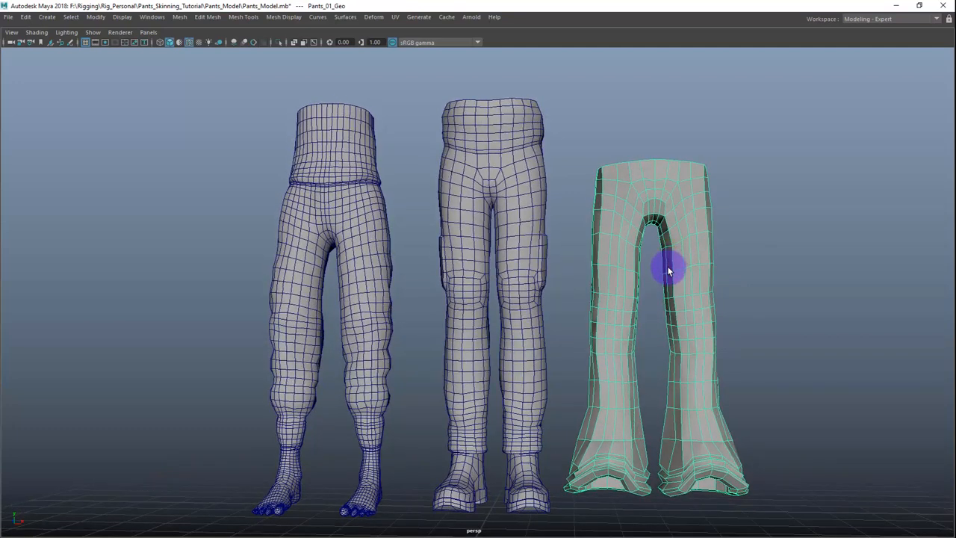
{"action": "middle_click_drag", "start_coordinate": [588, 248], "coordinate": [617, 250], "text": "alt"}
{"action": "left_click_drag", "start_coordinate": [616, 250], "coordinate": [631, 246], "text": "alt"}
{"action": "left_click", "coordinate": [359, 259]}
{"action": "left_click", "coordinate": [516, 226]}
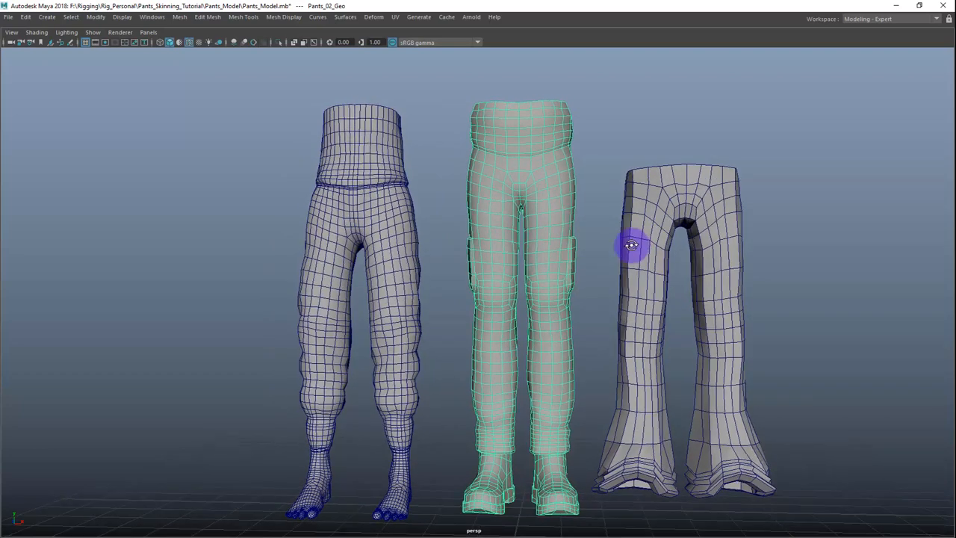
{"action": "left_click", "coordinate": [401, 239]}
{"action": "left_click_drag", "start_coordinate": [401, 239], "coordinate": [402, 252], "text": "alt"}
{"action": "right_click_drag", "start_coordinate": [401, 252], "coordinate": [374, 255]}
{"action": "left_click", "coordinate": [394, 247]}
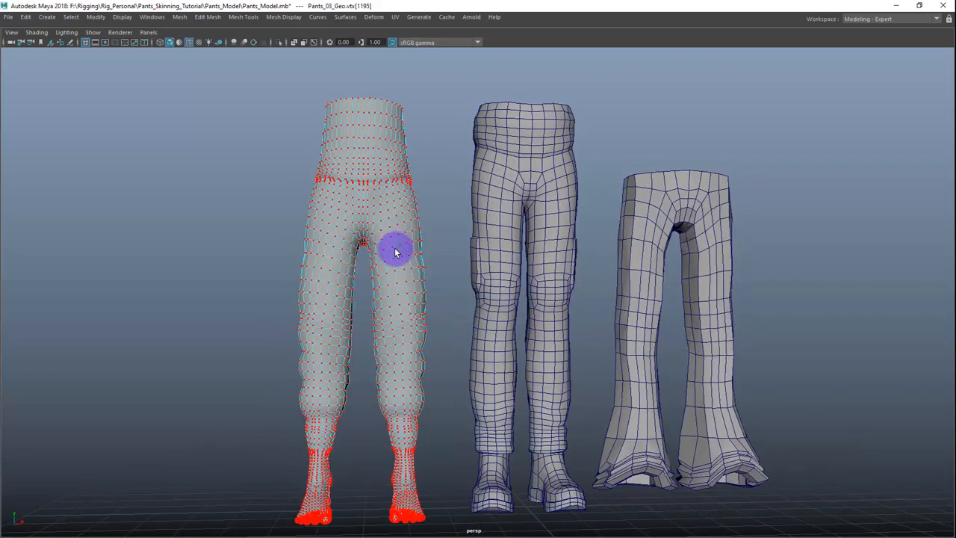
{"action": "left_click", "coordinate": [397, 252]}
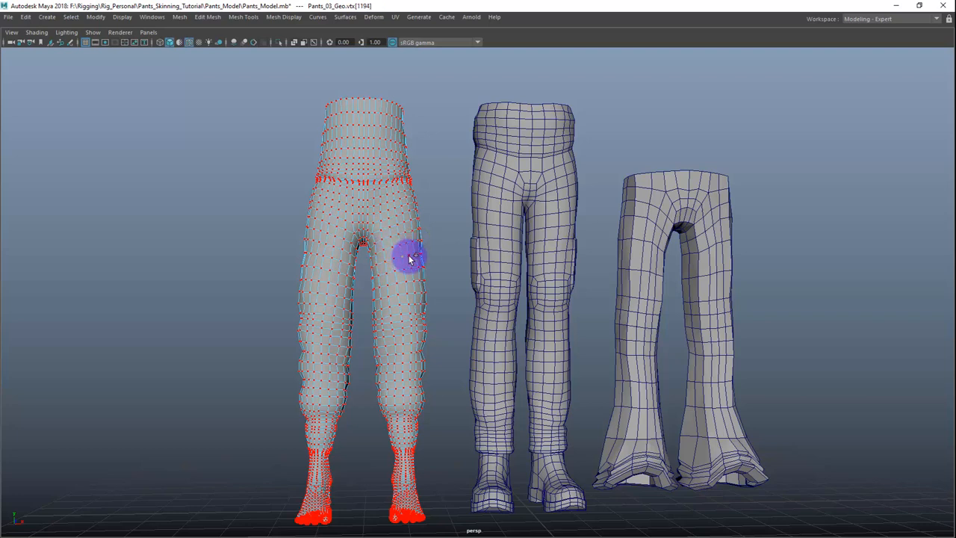
{"action": "double_click", "coordinate": [406, 266]}
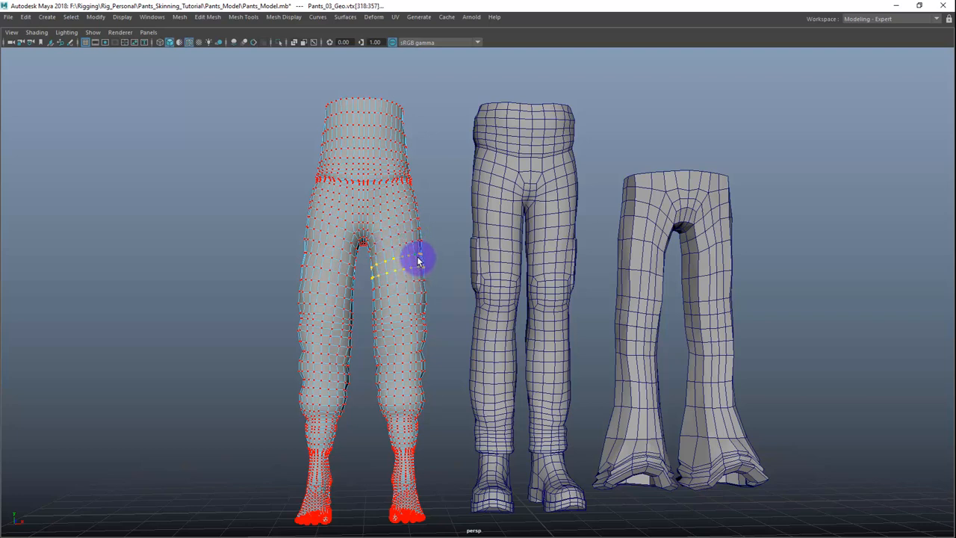
{"action": "right_click_drag", "start_coordinate": [418, 260], "coordinate": [486, 227]}
Select two neighbouring horizontal vertex loops around the upper right thigh of Pants_01_Geo in vertex mode.
{"action": "left_click_drag", "start_coordinate": [655, 257], "coordinate": [626, 247], "text": "alt"}
{"action": "left_click", "coordinate": [625, 251]}
{"action": "right_click", "coordinate": [625, 255]}
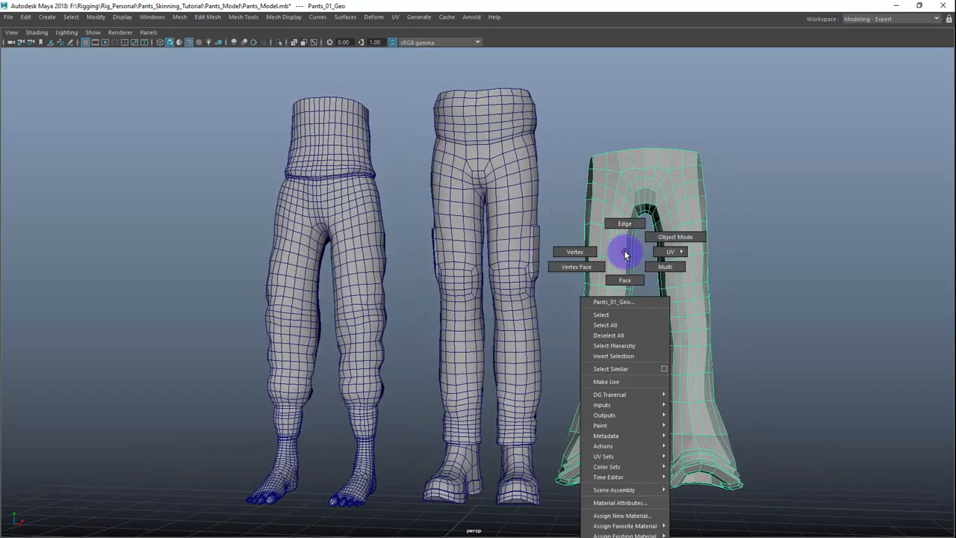
{"action": "left_click", "coordinate": [581, 251]}
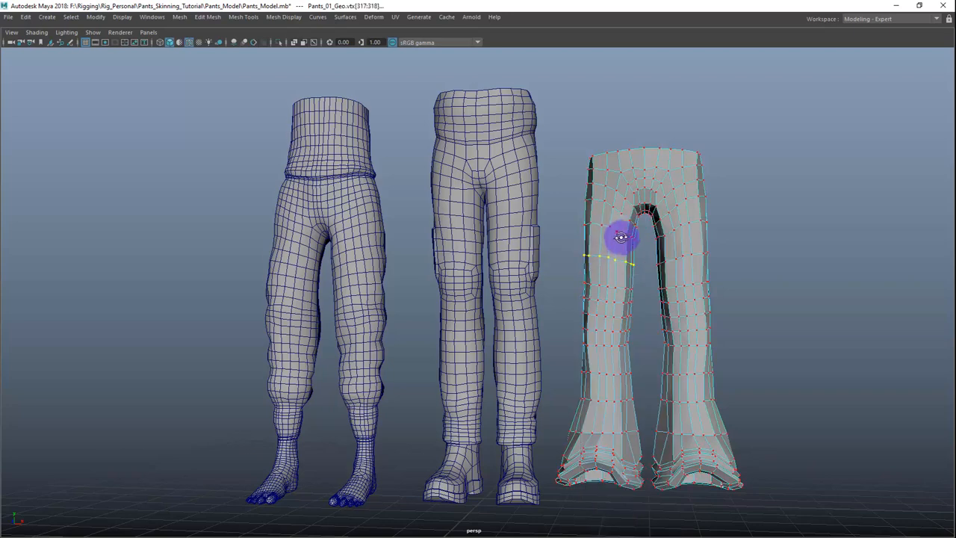
{"action": "left_click_drag", "start_coordinate": [619, 236], "coordinate": [619, 239], "text": "alt"}
{"action": "left_click", "coordinate": [614, 235]}
{"action": "left_click_drag", "start_coordinate": [630, 272], "coordinate": [621, 258], "text": "alt"}
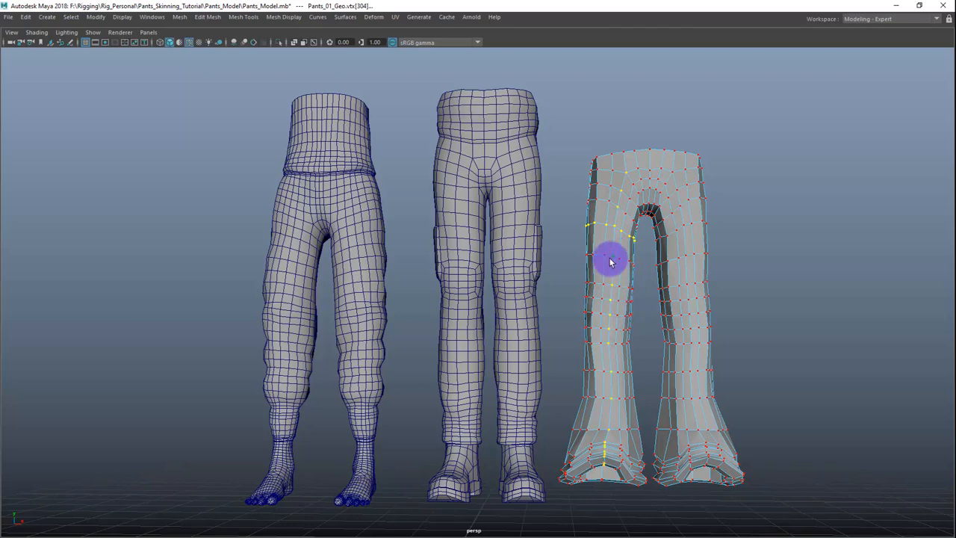
{"action": "left_click", "coordinate": [623, 260]}
{"action": "left_click", "coordinate": [622, 232], "text": "shift"}
{"action": "double_click", "coordinate": [632, 237], "text": "shift"}
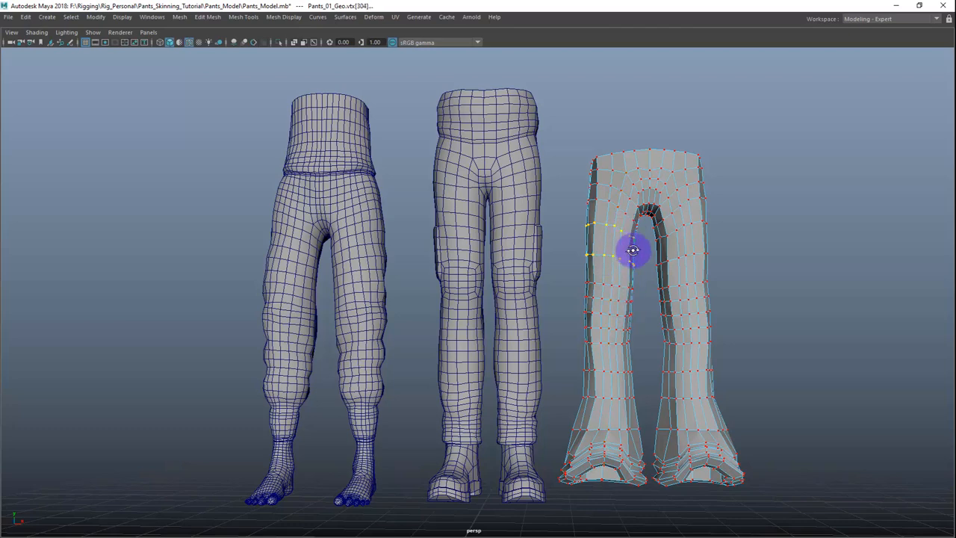
Select two neighbouring horizontal vertex loops above the right knee of Pants_01_Geo, and return to object mode.
{"action": "left_click_drag", "start_coordinate": [635, 252], "coordinate": [617, 236], "text": "alt"}
{"action": "left_click_drag", "start_coordinate": [646, 299], "coordinate": [628, 301], "text": "alt"}
{"action": "left_click", "coordinate": [612, 299]}
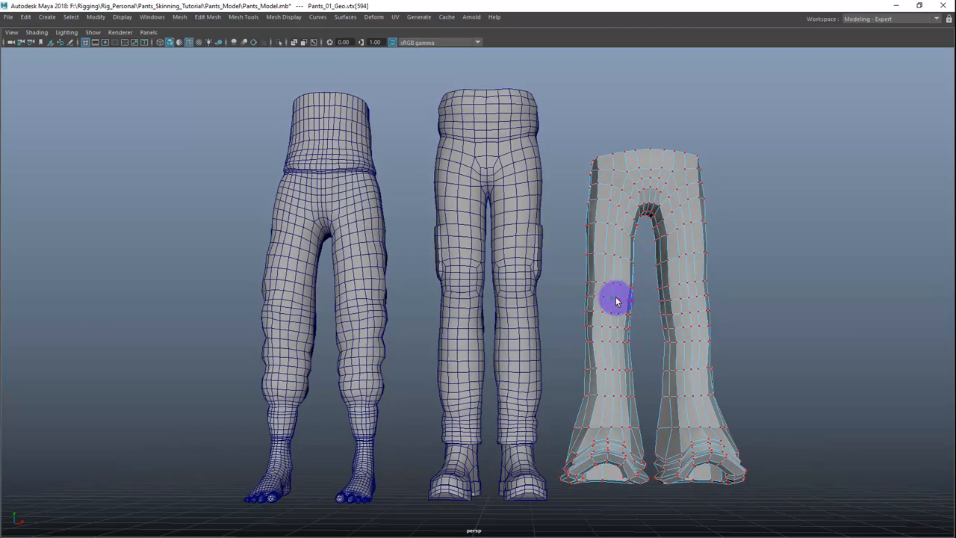
{"action": "double_click", "coordinate": [619, 300], "text": "shift"}
{"action": "left_click", "coordinate": [616, 286], "text": "shift"}
{"action": "double_click", "coordinate": [620, 287], "text": "shift"}
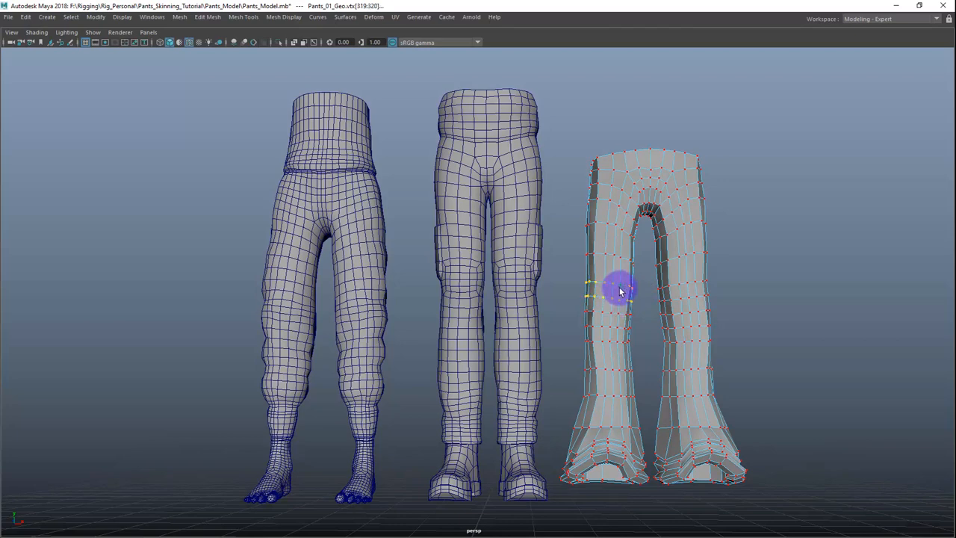
{"action": "left_click_drag", "start_coordinate": [620, 291], "coordinate": [615, 269], "text": "alt"}
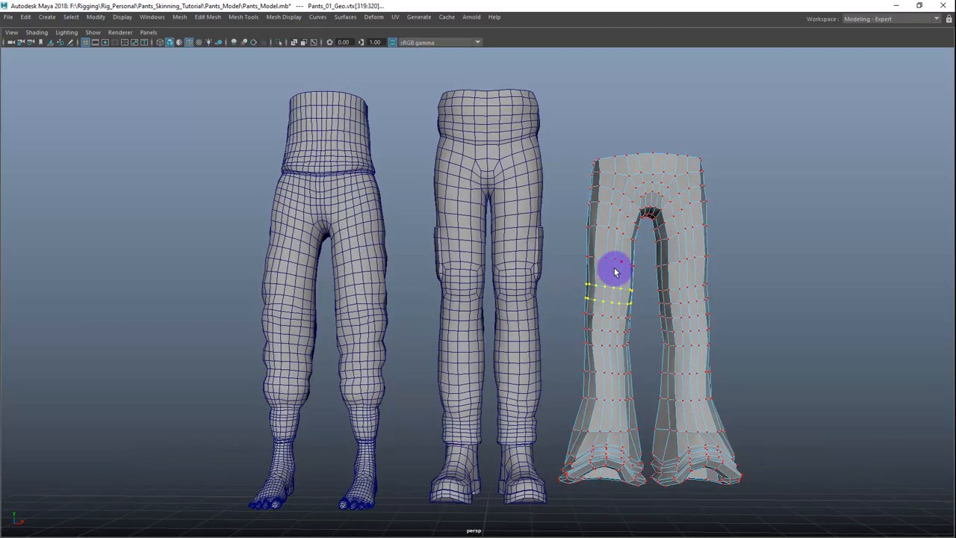
{"action": "right_click_drag", "start_coordinate": [615, 263], "coordinate": [650, 255]}
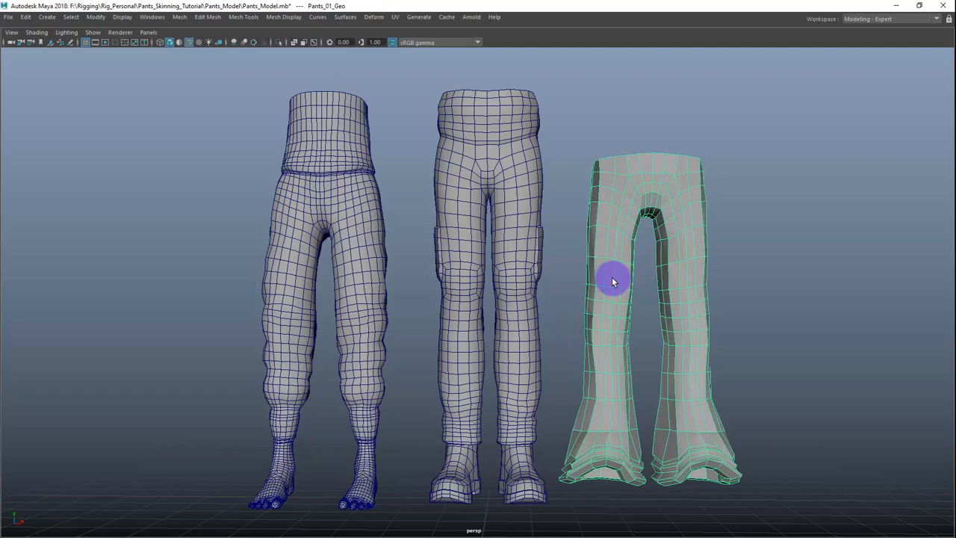
Examine the hip and crotch topology of the three pants models up close, and select Pants_03_Geo.
{"action": "left_click_drag", "start_coordinate": [498, 229], "coordinate": [639, 274], "text": "alt"}
{"action": "right_click_drag", "start_coordinate": [630, 267], "coordinate": [639, 271], "text": "alt"}
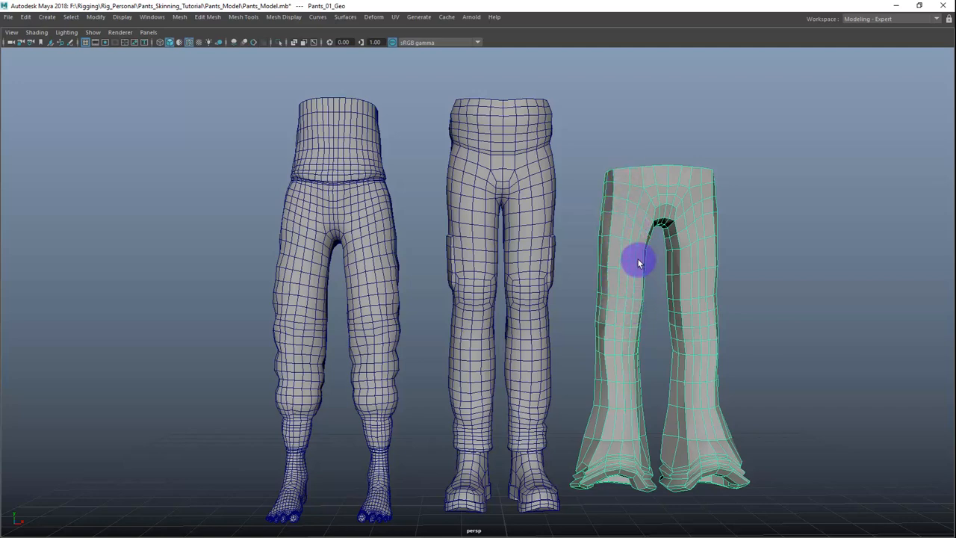
{"action": "middle_click_drag", "start_coordinate": [643, 245], "coordinate": [650, 257], "text": "alt"}
{"action": "left_click_drag", "start_coordinate": [650, 258], "coordinate": [619, 260], "text": "alt"}
{"action": "right_click_drag", "start_coordinate": [619, 260], "coordinate": [663, 259], "text": "alt"}
{"action": "middle_click_drag", "start_coordinate": [664, 260], "coordinate": [580, 284], "text": "alt"}
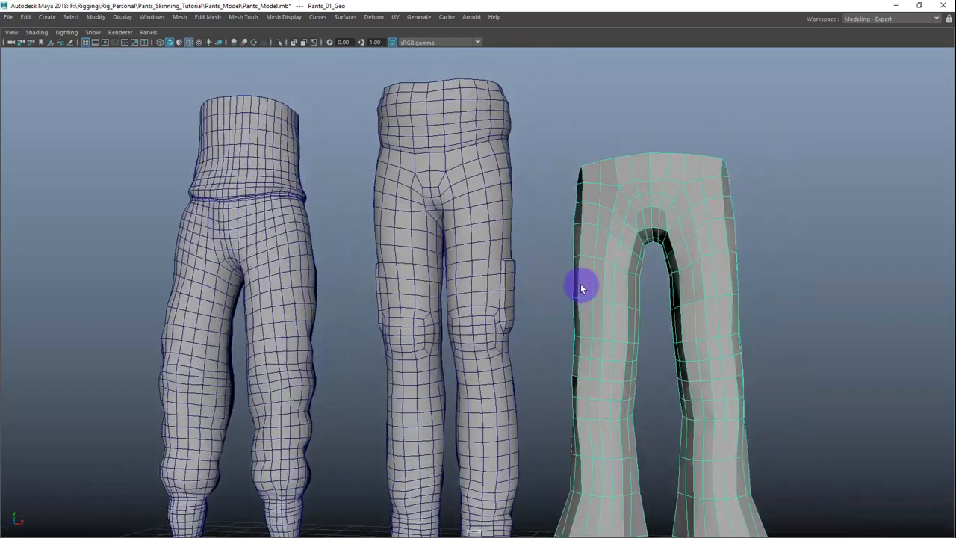
{"action": "left_click_drag", "start_coordinate": [581, 284], "coordinate": [596, 284], "text": "alt"}
{"action": "right_click_drag", "start_coordinate": [482, 224], "coordinate": [442, 229]}
{"action": "left_click", "coordinate": [267, 244]}
{"action": "left_click_drag", "start_coordinate": [268, 244], "coordinate": [401, 254], "text": "alt"}
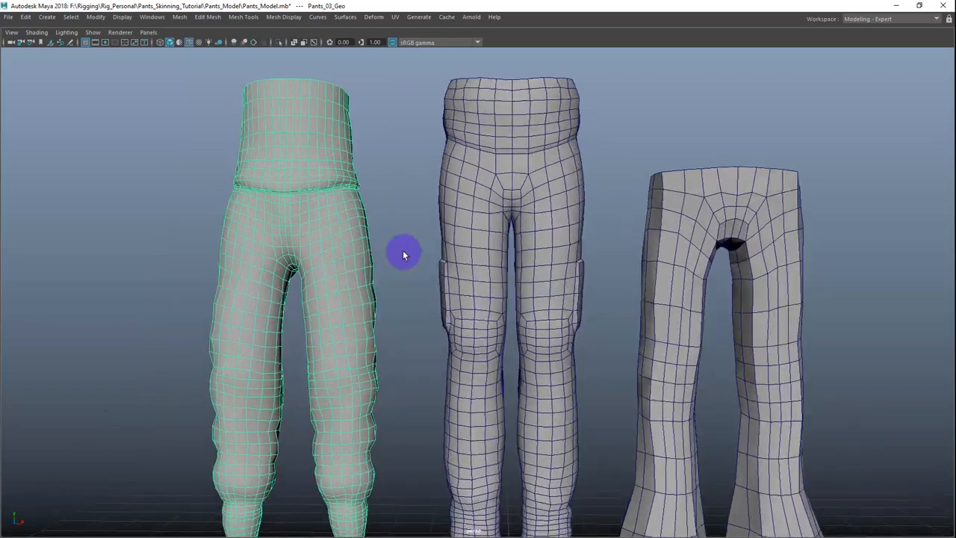
Select the horizontal vertex loop that runs across the front of Pants_02_Geo at crotch level.
{"action": "left_click", "coordinate": [559, 232]}
{"action": "middle_click_drag", "start_coordinate": [561, 227], "coordinate": [548, 271], "text": "alt"}
{"action": "mouse_move", "coordinate": [548, 272]}
{"action": "right_mouse_down", "text": "alt"}
{"action": "mouse_move", "coordinate": [565, 265]}
{"action": "mouse_move", "coordinate": [534, 264]}
{"action": "right_mouse_up", "text": "alt"}
{"action": "left_click", "coordinate": [539, 260]}
{"action": "left_click", "coordinate": [560, 260], "text": "shift"}
{"action": "double_click", "coordinate": [559, 260], "text": "shift"}
{"action": "left_click_drag", "start_coordinate": [560, 260], "coordinate": [451, 252], "text": "alt"}
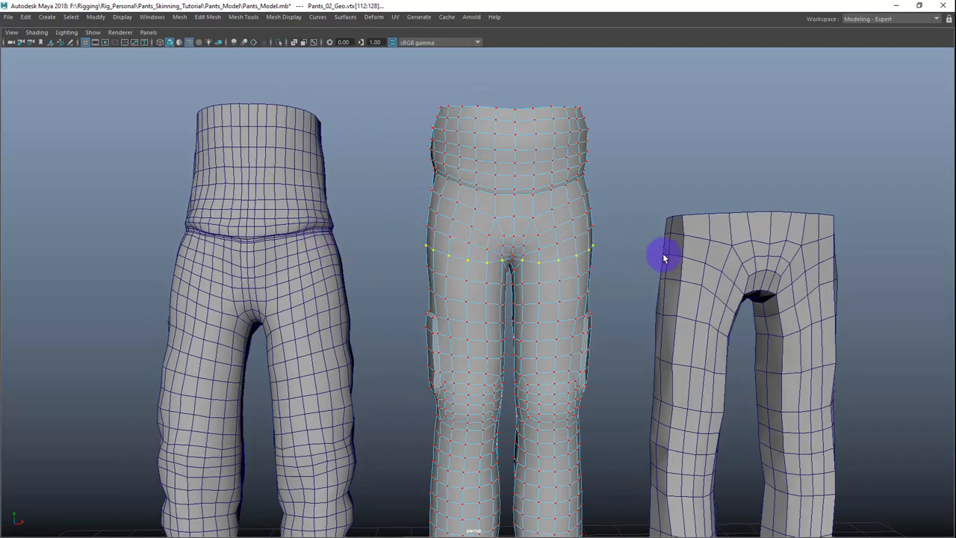
Select a single vertex at the outer right hip of Pants_01_Geo with the Move tool active.
{"action": "scroll", "coordinate": [478, 262], "scroll_direction": "down", "scroll_amount": 3}
{"action": "left_click", "coordinate": [667, 279]}
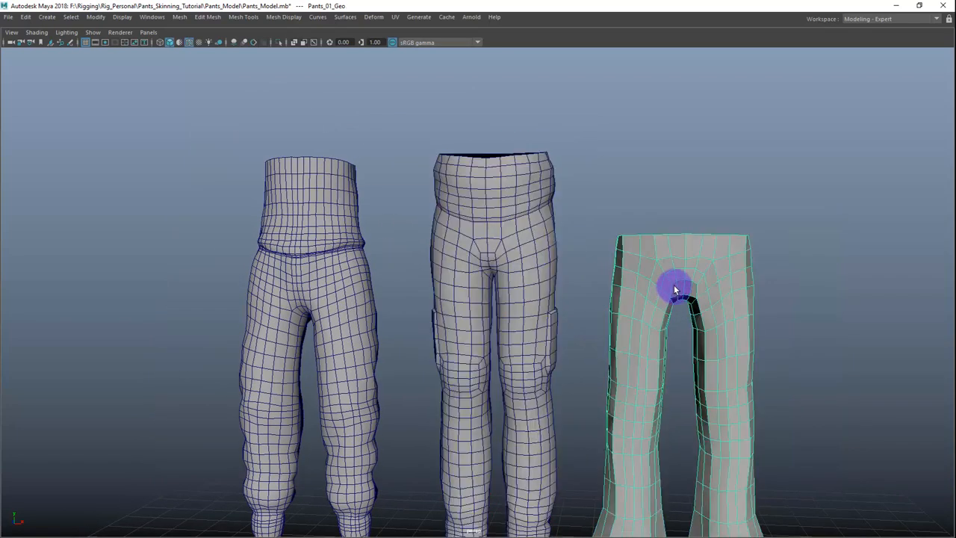
{"action": "right_click_drag", "start_coordinate": [675, 262], "coordinate": [637, 263]}
{"action": "left_click_drag", "start_coordinate": [655, 273], "coordinate": [536, 272], "text": "alt"}
{"action": "double_click", "coordinate": [645, 295], "text": "shift"}
{"action": "left_click", "coordinate": [659, 257]}
{"action": "key", "text": "w"}
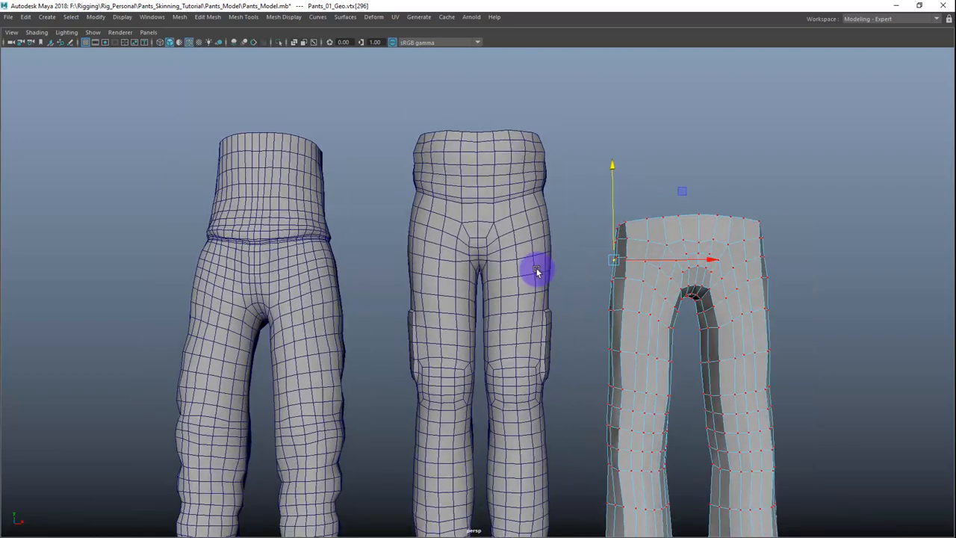
Return to vertex mode on Pants_02_Geo to review its selected crotch-level vertex loop.
{"action": "left_click", "coordinate": [536, 272]}
{"action": "right_click_drag", "start_coordinate": [541, 274], "coordinate": [489, 266]}
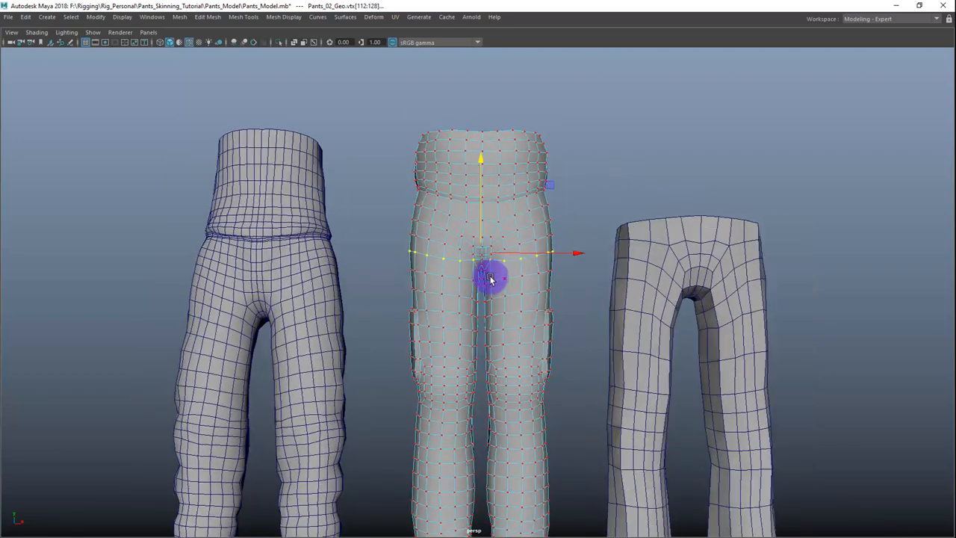
{"action": "mouse_move", "coordinate": [489, 279]}
{"action": "left_mouse_down", "text": "alt"}
{"action": "mouse_move", "coordinate": [542, 291]}
{"action": "mouse_move", "coordinate": [505, 275]}
{"action": "left_mouse_up", "text": "alt"}
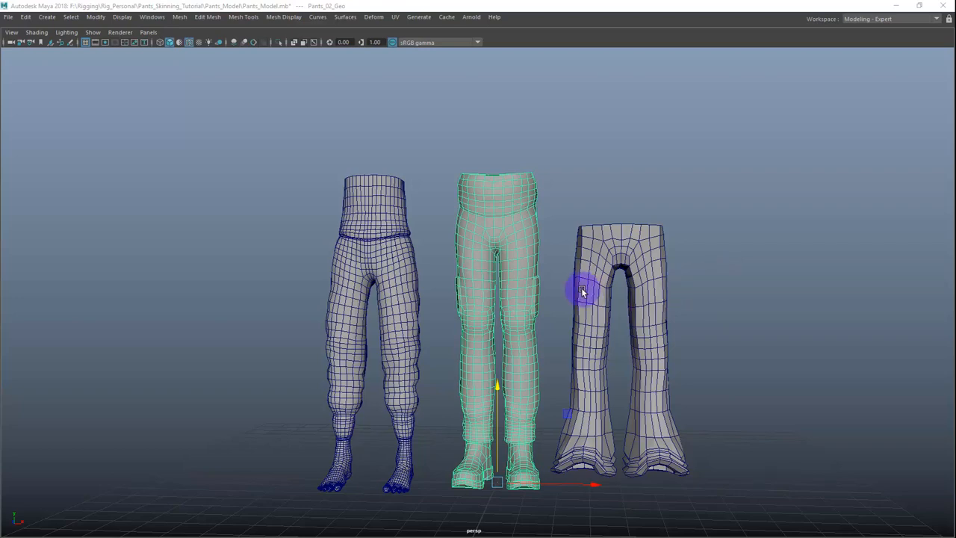
Switch the viewport from perspective to the front orthographic view of the three pants models.
{"action": "scroll", "coordinate": [419, 243], "scroll_direction": "up", "scroll_amount": 2}
{"action": "left_click_drag", "start_coordinate": [420, 243], "coordinate": [446, 241], "text": "alt"}
{"action": "middle_click_drag", "start_coordinate": [438, 228], "coordinate": [450, 216], "text": "alt"}
{"action": "left_click_drag", "start_coordinate": [451, 216], "coordinate": [440, 221], "text": "alt"}
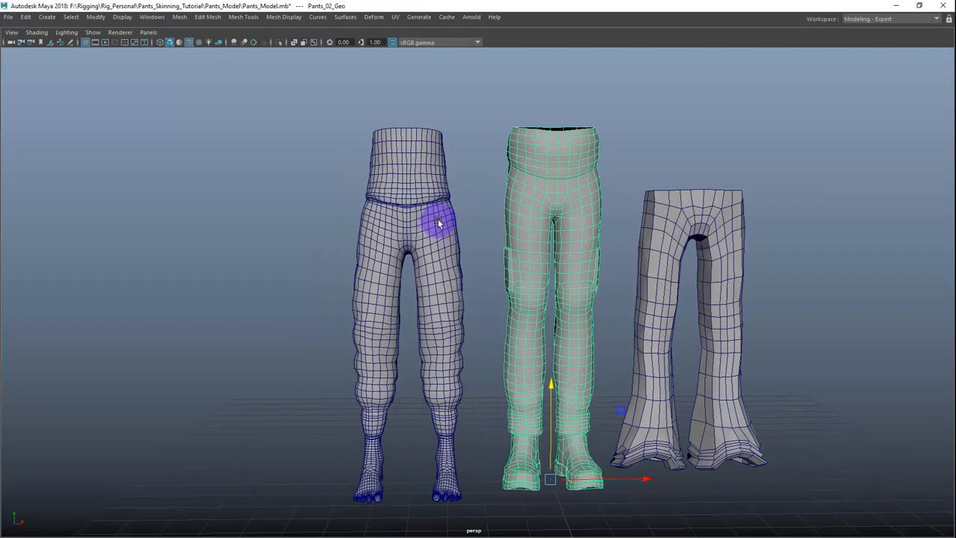
{"action": "key", "text": "space"}
{"action": "key", "text": "space"}
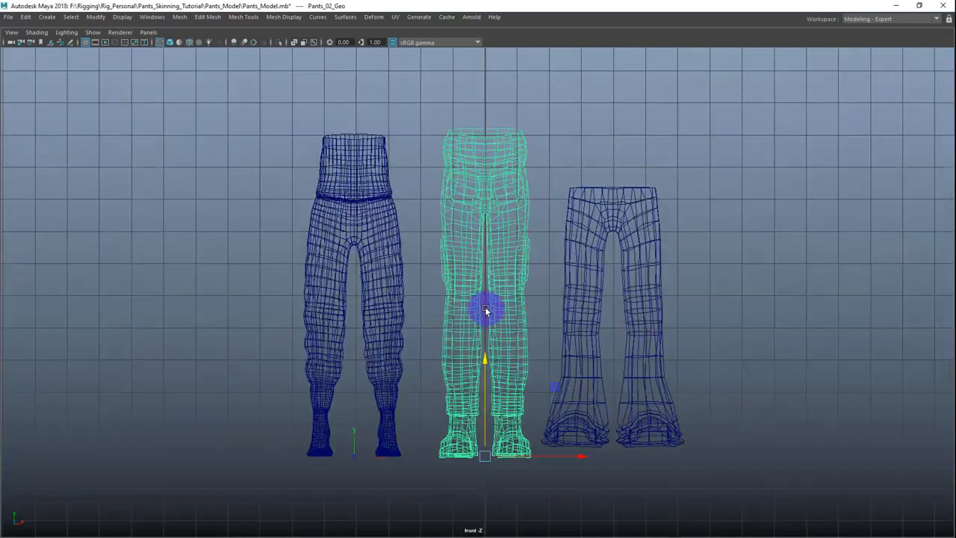
Select the vertical centre line of vertices from the waist to the crotch of Pants_02_Geo.
{"action": "scroll", "coordinate": [493, 295], "scroll_direction": "up", "scroll_amount": 2}
{"action": "scroll", "coordinate": [519, 272], "scroll_direction": "up", "scroll_amount": 4}
{"action": "right_click_drag", "start_coordinate": [536, 207], "coordinate": [488, 215]}
{"action": "left_click_drag", "start_coordinate": [516, 217], "coordinate": [525, 211], "text": "alt"}
{"action": "key", "text": "q"}
{"action": "left_click", "coordinate": [519, 195]}
{"action": "double_click", "coordinate": [519, 183], "text": "shift"}
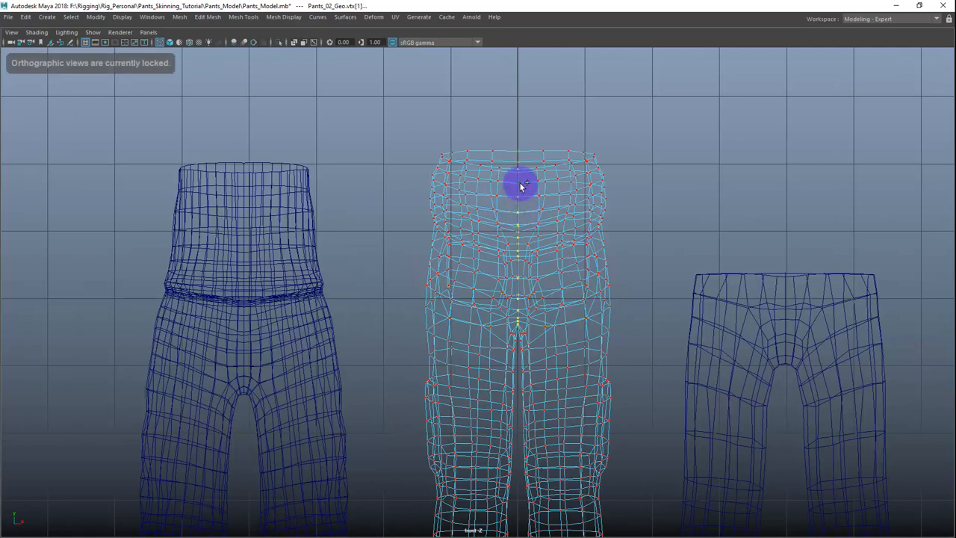
Return Pants_02_Geo to object mode and select Pants_03_Geo, the high-waisted pants model.
{"action": "mouse_move", "coordinate": [530, 240]}
{"action": "middle_mouse_down", "text": "alt"}
{"action": "mouse_move", "coordinate": [523, 266]}
{"action": "mouse_move", "coordinate": [530, 244]}
{"action": "middle_mouse_up", "text": "alt"}
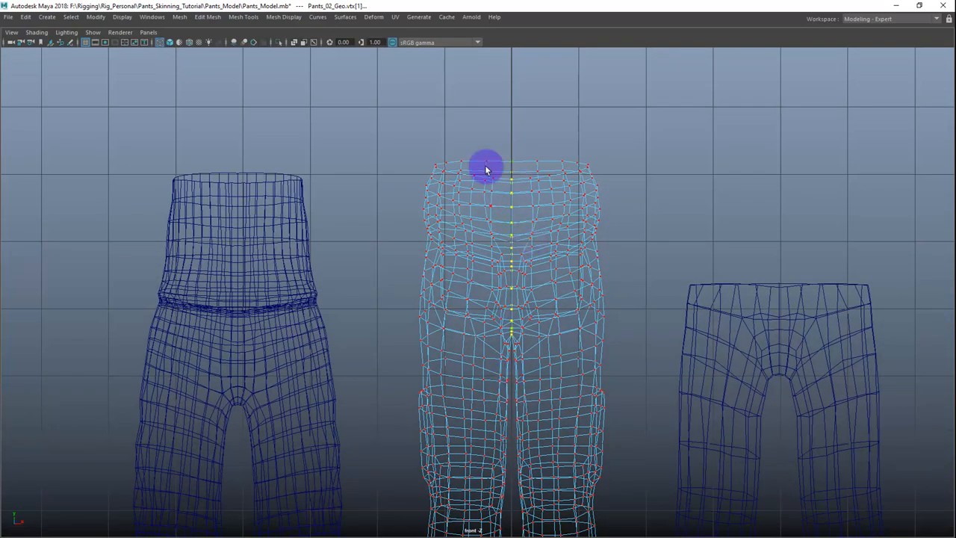
{"action": "middle_click_drag", "start_coordinate": [510, 292], "coordinate": [498, 305], "text": "alt"}
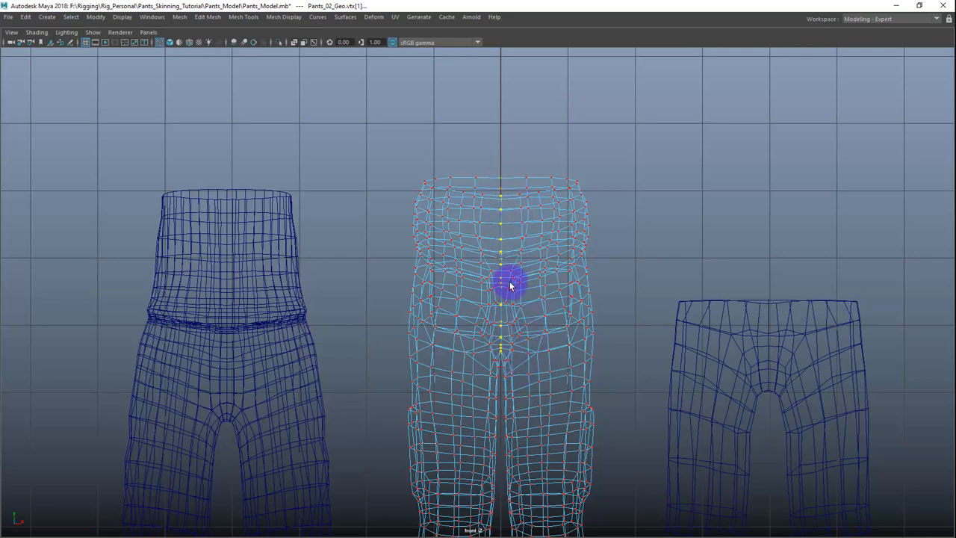
{"action": "right_click_drag", "start_coordinate": [515, 216], "coordinate": [579, 202]}
{"action": "middle_click_drag", "start_coordinate": [546, 261], "coordinate": [585, 227], "text": "alt"}
{"action": "left_click", "coordinate": [312, 329]}
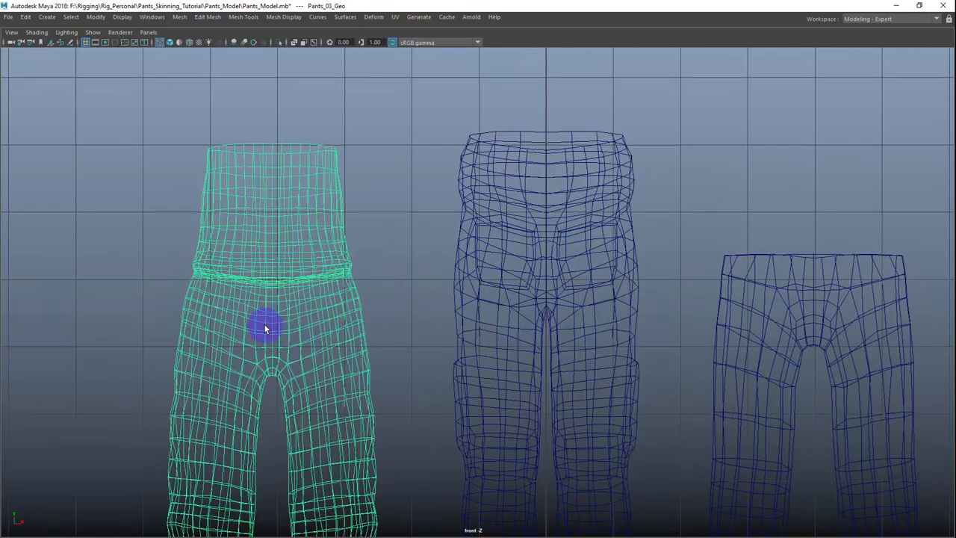
Select the vertical centre line of vertices from the waist to the crotch of Pants_03_Geo.
{"action": "middle_click_drag", "start_coordinate": [262, 326], "coordinate": [319, 292], "text": "alt"}
{"action": "right_click_drag", "start_coordinate": [319, 263], "coordinate": [273, 267]}
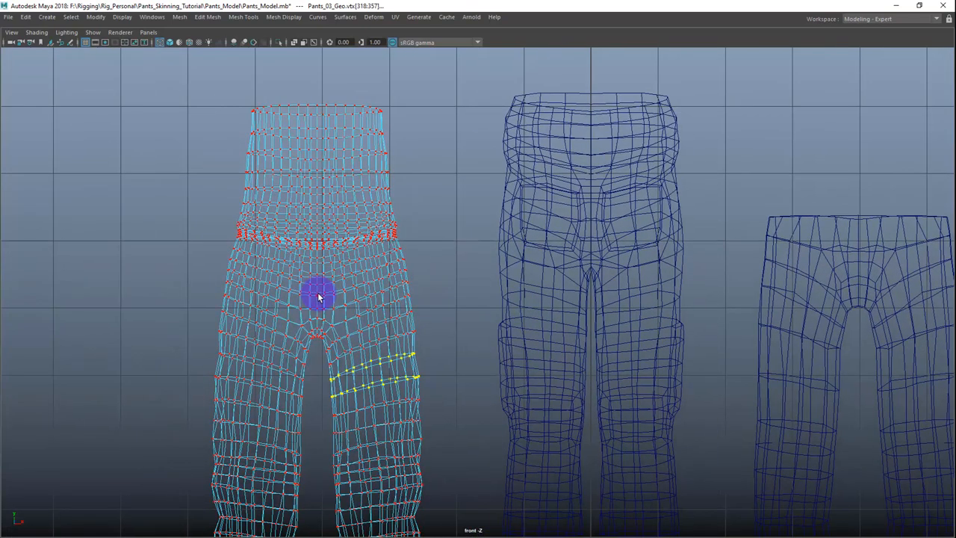
{"action": "double_click", "coordinate": [317, 309], "text": "shift"}
{"action": "middle_click_drag", "start_coordinate": [351, 280], "coordinate": [322, 322], "text": "alt"}
{"action": "middle_click_drag", "start_coordinate": [311, 249], "coordinate": [322, 176], "text": "alt"}
{"action": "scroll", "coordinate": [645, 286], "scroll_direction": "down", "scroll_amount": 4}
{"action": "middle_click_drag", "start_coordinate": [645, 290], "coordinate": [506, 311], "text": "alt"}
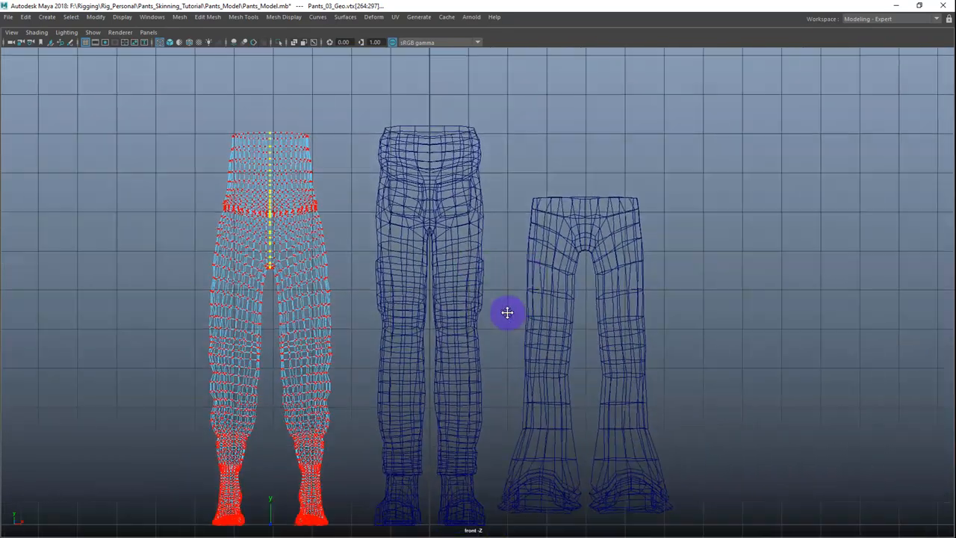
Delete the other two pants models in object mode and move Pants_03_Geo along X onto the world centre line.
{"action": "right_click_drag", "start_coordinate": [306, 219], "coordinate": [343, 210]}
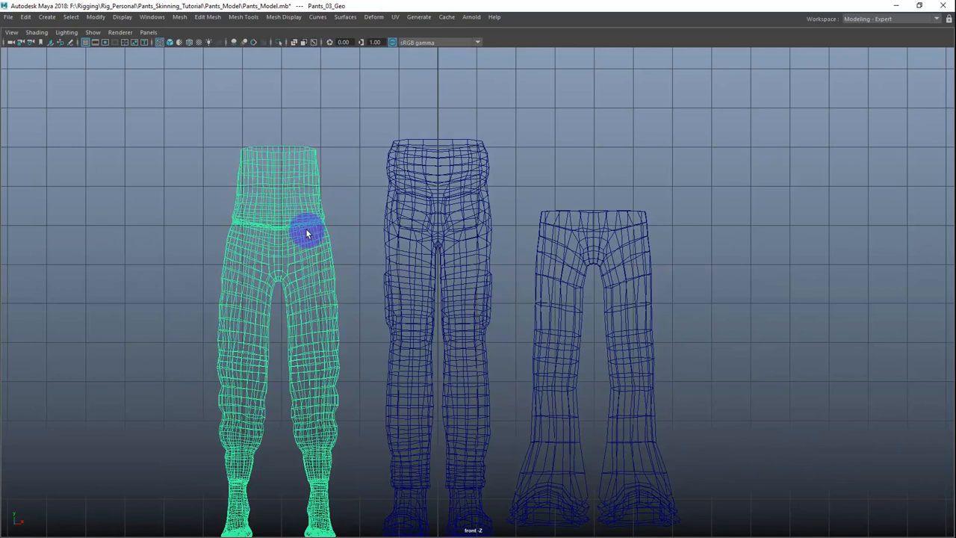
{"action": "middle_click_drag", "start_coordinate": [406, 294], "coordinate": [392, 224], "text": "alt"}
{"action": "left_click", "coordinate": [393, 226]}
{"action": "left_click_drag", "start_coordinate": [697, 250], "coordinate": [364, 262]}
{"action": "key", "text": "Delete"}
{"action": "left_click", "coordinate": [309, 284]}
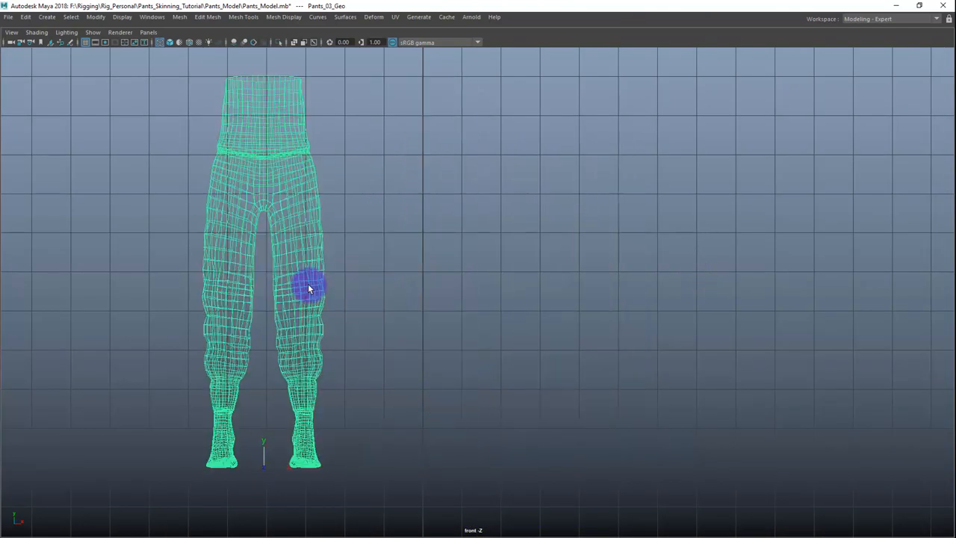
{"action": "left_click_drag", "start_coordinate": [337, 466], "coordinate": [425, 465]}
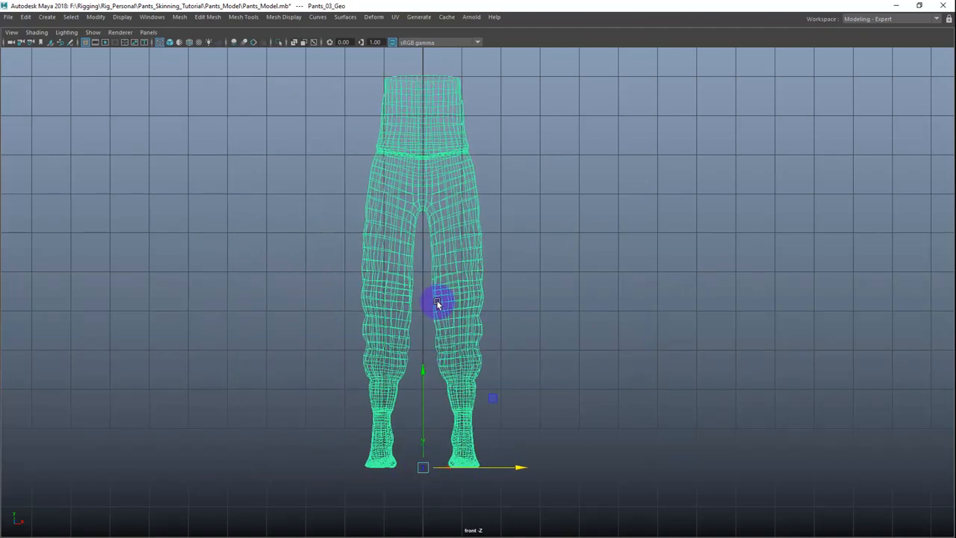
Flatten the selected centre-line vertices of Pants_03_Geo by scaling them together along X.
{"action": "middle_click_drag", "start_coordinate": [438, 303], "coordinate": [472, 418], "text": "alt"}
{"action": "scroll", "coordinate": [472, 417], "scroll_direction": "up", "scroll_amount": 4}
{"action": "middle_click_drag", "start_coordinate": [468, 344], "coordinate": [483, 329], "text": "alt"}
{"action": "right_click_drag", "start_coordinate": [476, 331], "coordinate": [433, 266]}
{"action": "scroll", "coordinate": [435, 346], "scroll_direction": "up", "scroll_amount": 3}
{"action": "left_click_drag", "start_coordinate": [435, 347], "coordinate": [435, 290], "text": "alt"}
{"action": "middle_click_drag", "start_coordinate": [436, 291], "coordinate": [487, 334], "text": "alt"}
{"action": "scroll", "coordinate": [474, 329], "scroll_direction": "up", "scroll_amount": 2}
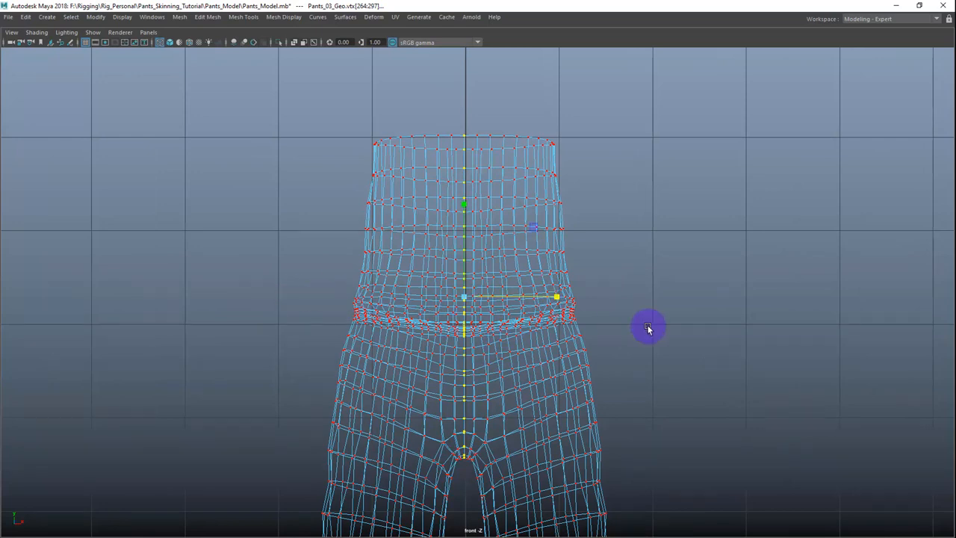
{"action": "left_click_drag", "start_coordinate": [557, 296], "coordinate": [429, 293]}
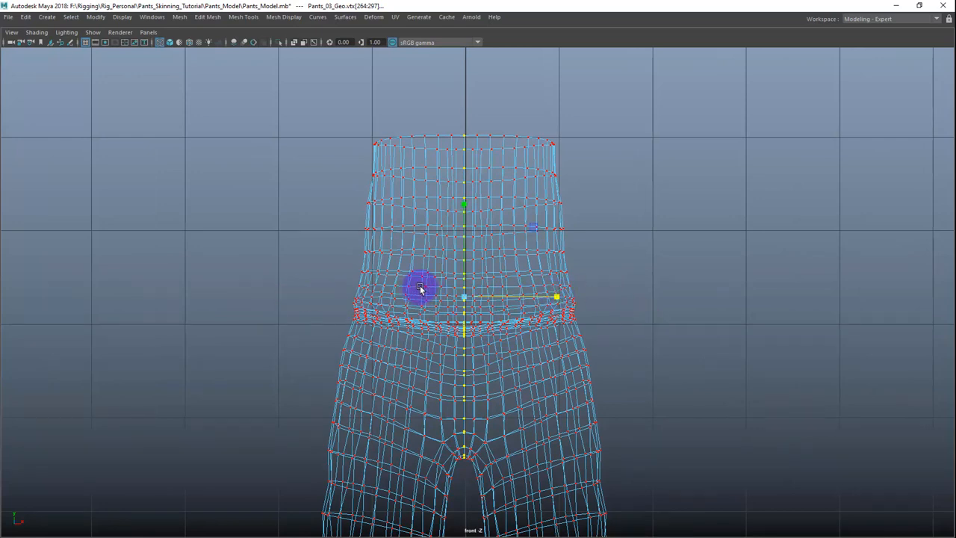
Snap the centre-line vertices of Pants_03_Geo to the world centre grid line along X with the Move tool.
{"action": "middle_click_drag", "start_coordinate": [520, 299], "coordinate": [524, 303], "text": "alt"}
{"action": "key", "text": "w"}
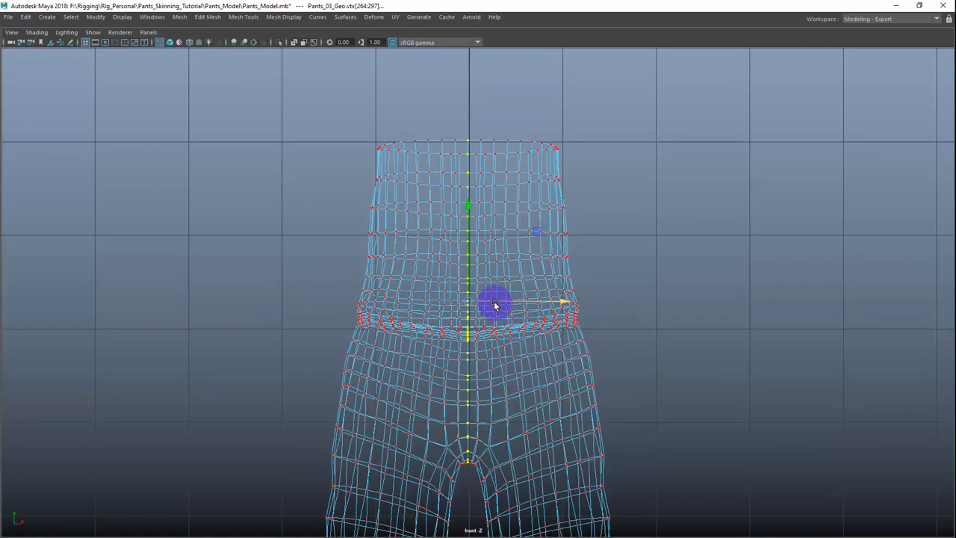
{"action": "left_click_drag", "start_coordinate": [496, 302], "coordinate": [460, 302]}
{"action": "scroll", "coordinate": [500, 311], "scroll_direction": "up", "scroll_amount": 2}
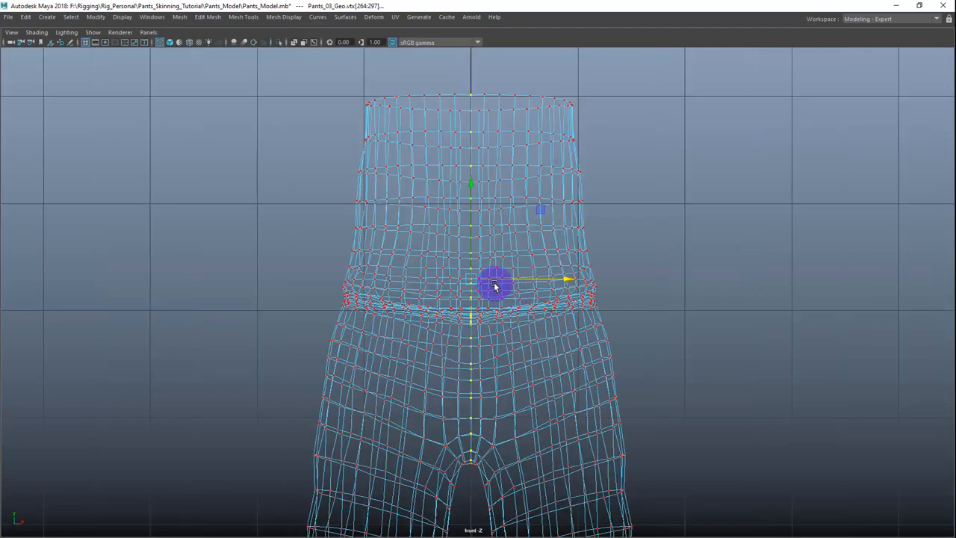
{"action": "scroll", "coordinate": [485, 284], "scroll_direction": "down", "scroll_amount": 4}
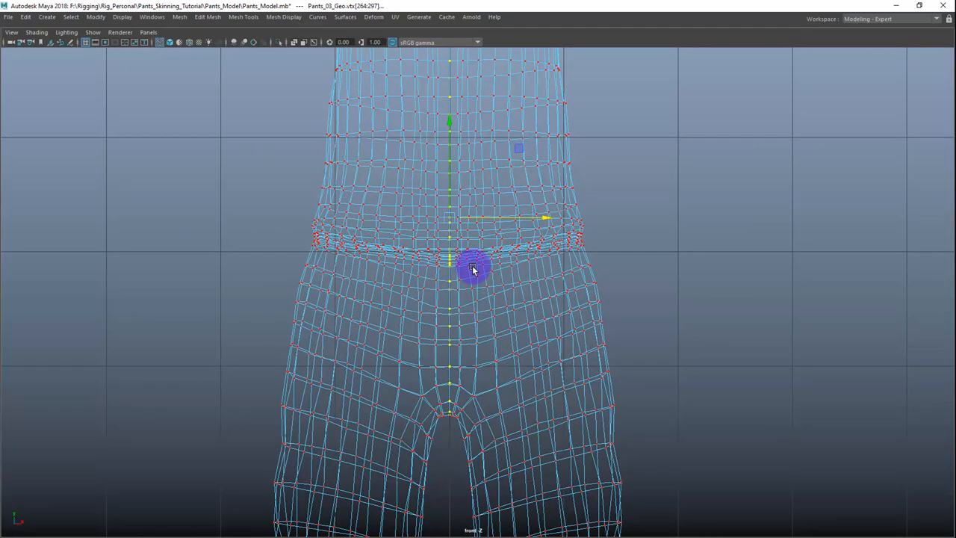
{"action": "scroll", "coordinate": [489, 299], "scroll_direction": "up", "scroll_amount": 5}
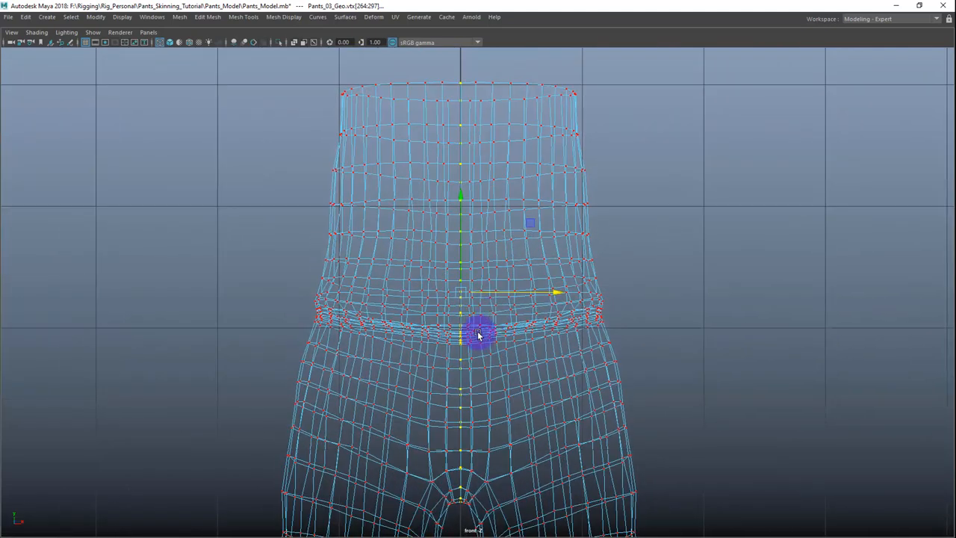
{"action": "left_click_drag", "start_coordinate": [492, 291], "coordinate": [462, 292]}
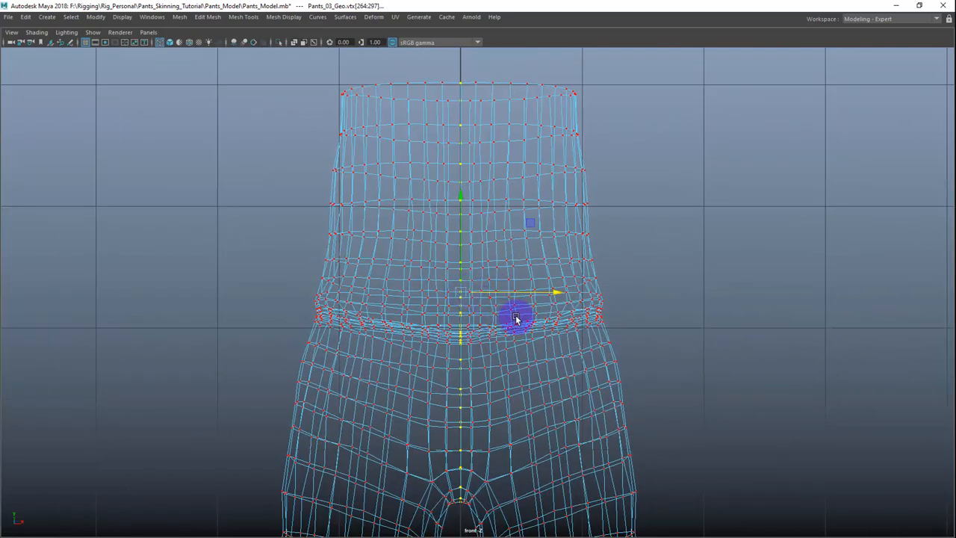
Inspect the centre line of Pants_03_Geo from waist to crotch in object mode and vertex mode.
{"action": "middle_click_drag", "start_coordinate": [526, 359], "coordinate": [521, 337], "text": "alt"}
{"action": "scroll", "coordinate": [525, 360], "scroll_direction": "down", "scroll_amount": 5}
{"action": "scroll", "coordinate": [516, 345], "scroll_direction": "up", "scroll_amount": 5}
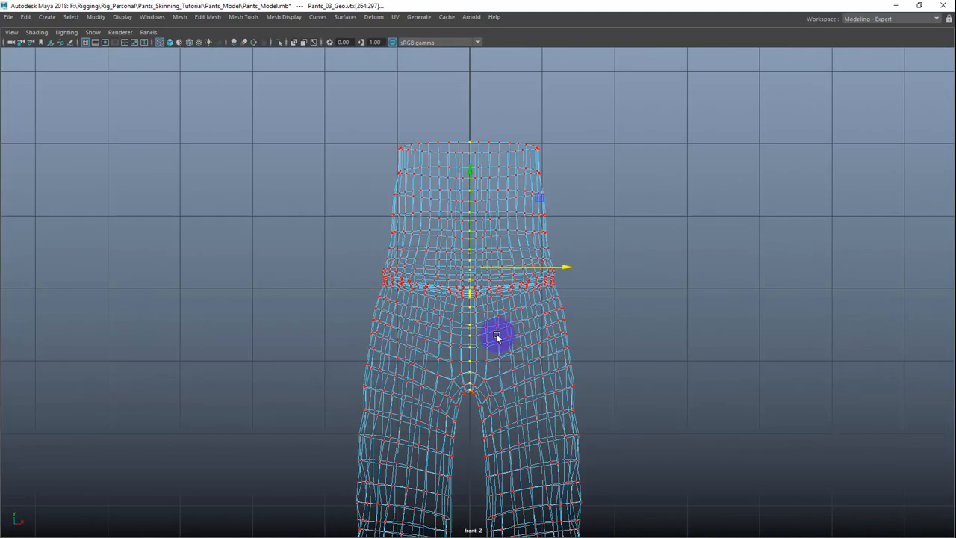
{"action": "scroll", "coordinate": [496, 334], "scroll_direction": "up", "scroll_amount": 3}
{"action": "right_click_drag", "start_coordinate": [534, 246], "coordinate": [553, 233]}
{"action": "scroll", "coordinate": [545, 314], "scroll_direction": "down", "scroll_amount": 6}
{"action": "scroll", "coordinate": [546, 285], "scroll_direction": "up", "scroll_amount": 6}
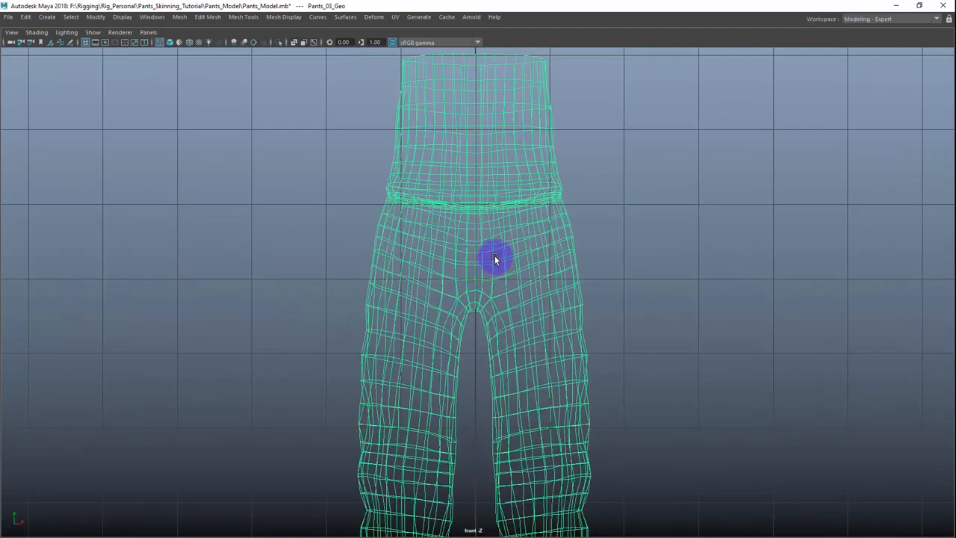
{"action": "right_click_drag", "start_coordinate": [495, 254], "coordinate": [465, 247]}
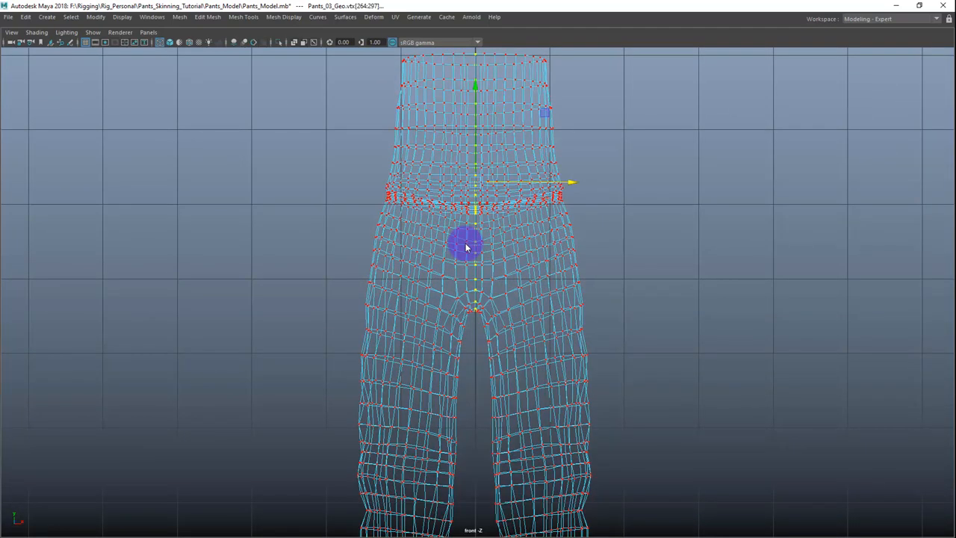
{"action": "middle_click_drag", "start_coordinate": [487, 252], "coordinate": [493, 284], "text": "alt"}
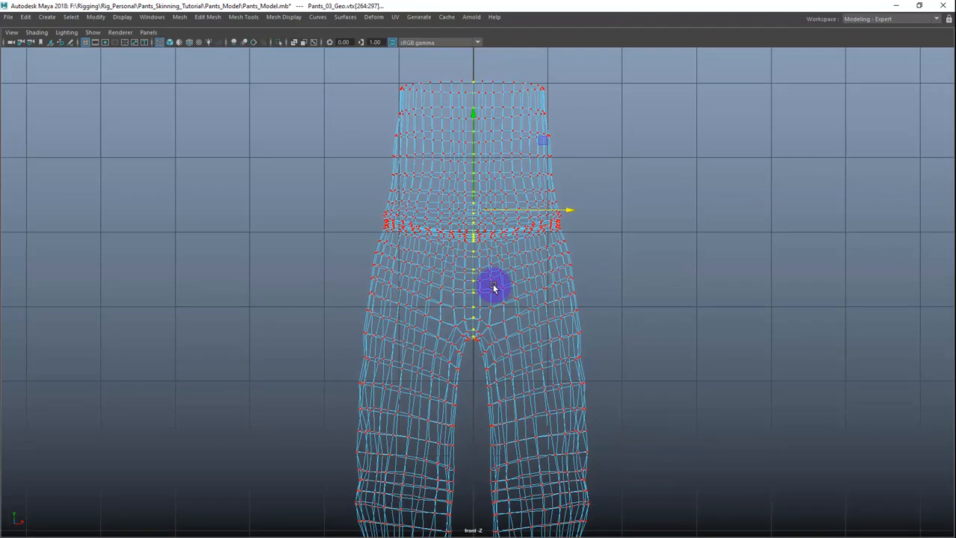
{"action": "scroll", "coordinate": [493, 284], "scroll_direction": "up", "scroll_amount": 5}
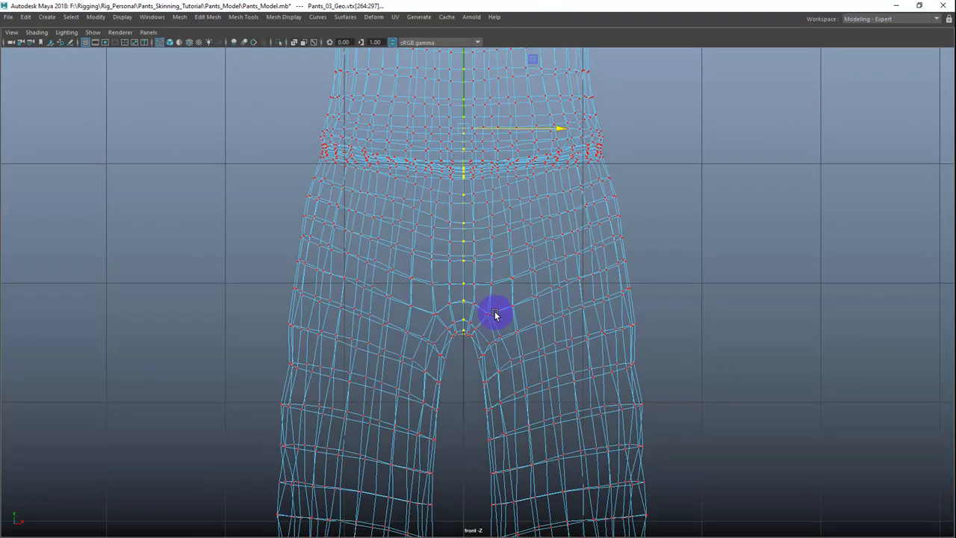
{"action": "scroll", "coordinate": [495, 315], "scroll_direction": "down", "scroll_amount": 5}
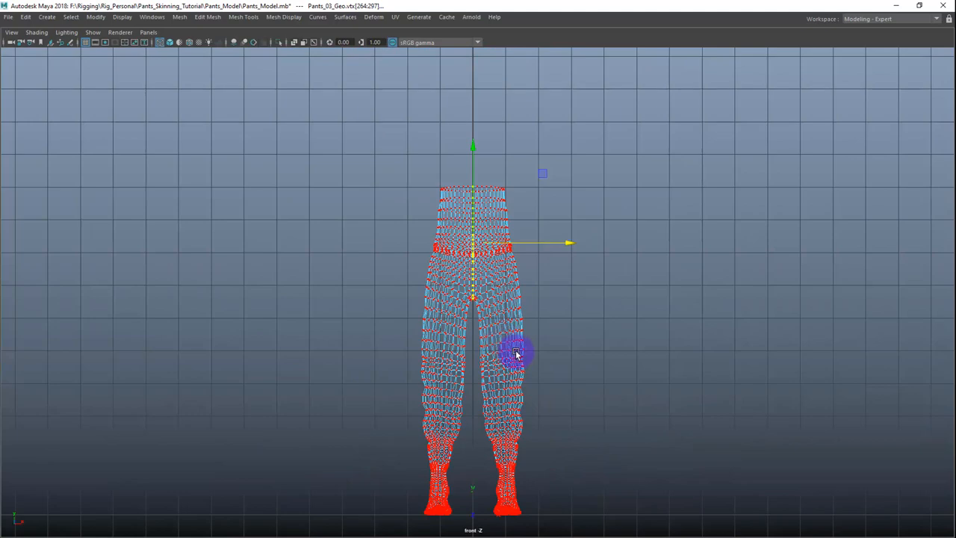
{"action": "scroll", "coordinate": [515, 354], "scroll_direction": "up", "scroll_amount": 8}
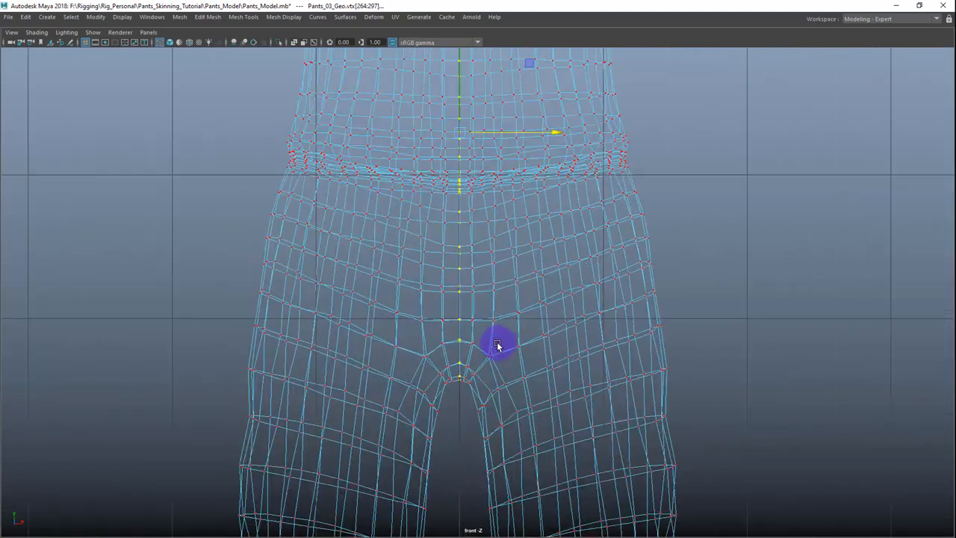
Compare the vertices beside the centre line of Pants_03_Geo by selecting the adjacent vertex loop and its counterpart vertex near the crotch.
{"action": "scroll", "coordinate": [498, 345], "scroll_direction": "up", "scroll_amount": 5}
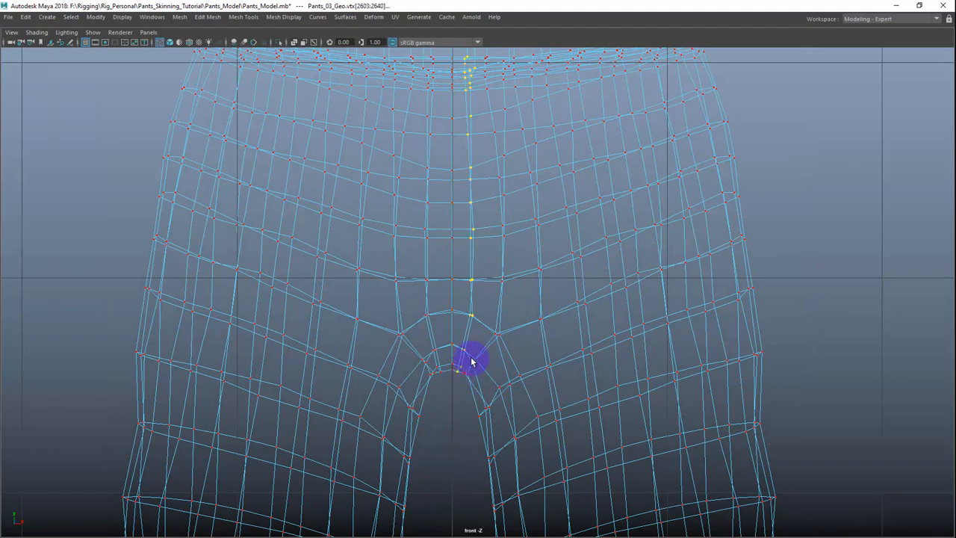
{"action": "middle_click_drag", "start_coordinate": [474, 295], "coordinate": [476, 358], "text": "alt"}
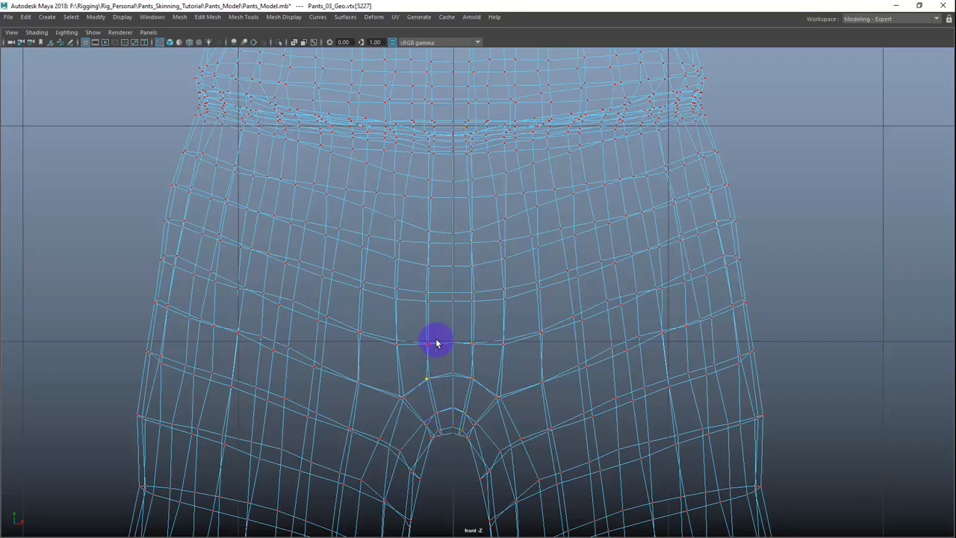
{"action": "scroll", "coordinate": [523, 284], "scroll_direction": "down", "scroll_amount": 8}
{"action": "scroll", "coordinate": [543, 277], "scroll_direction": "up", "scroll_amount": 3}
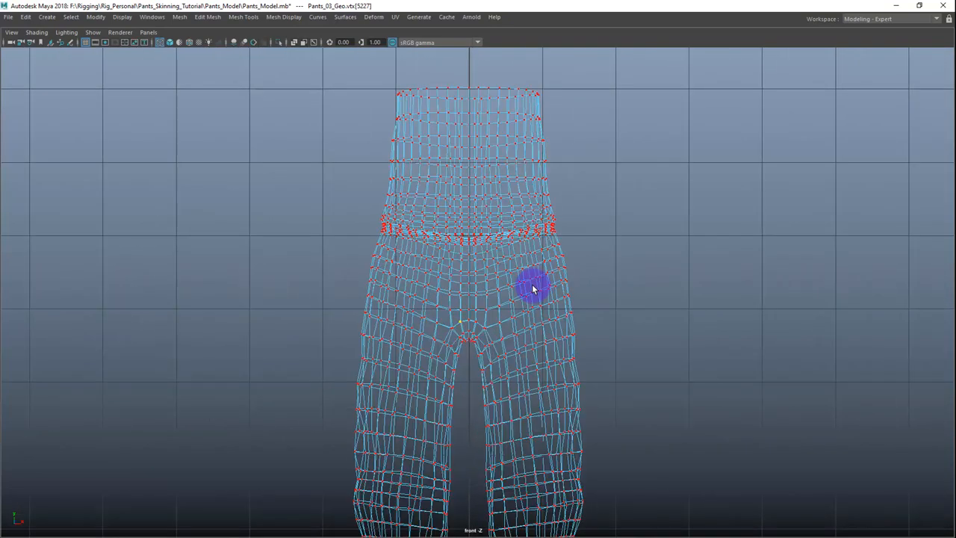
{"action": "scroll", "coordinate": [531, 284], "scroll_direction": "up", "scroll_amount": 4}
{"action": "scroll", "coordinate": [574, 260], "scroll_direction": "down", "scroll_amount": 7}
{"action": "scroll", "coordinate": [576, 259], "scroll_direction": "up", "scroll_amount": 4}
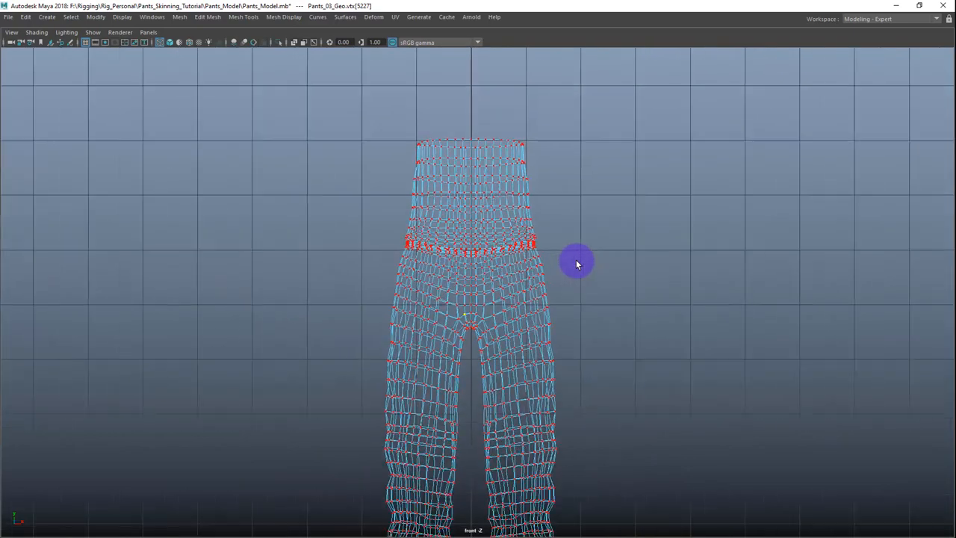
{"action": "scroll", "coordinate": [576, 259], "scroll_direction": "up", "scroll_amount": 4}
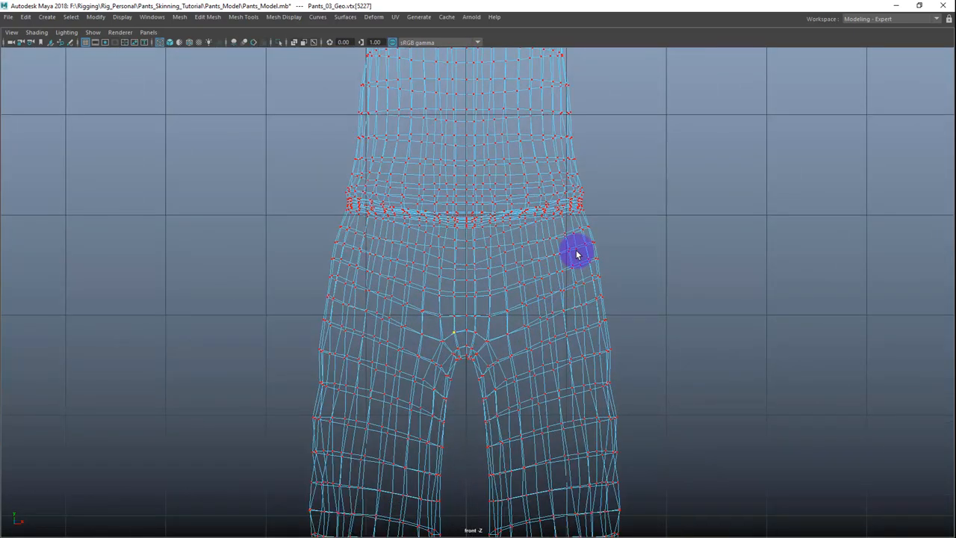
{"action": "scroll", "coordinate": [576, 254], "scroll_direction": "down", "scroll_amount": 8}
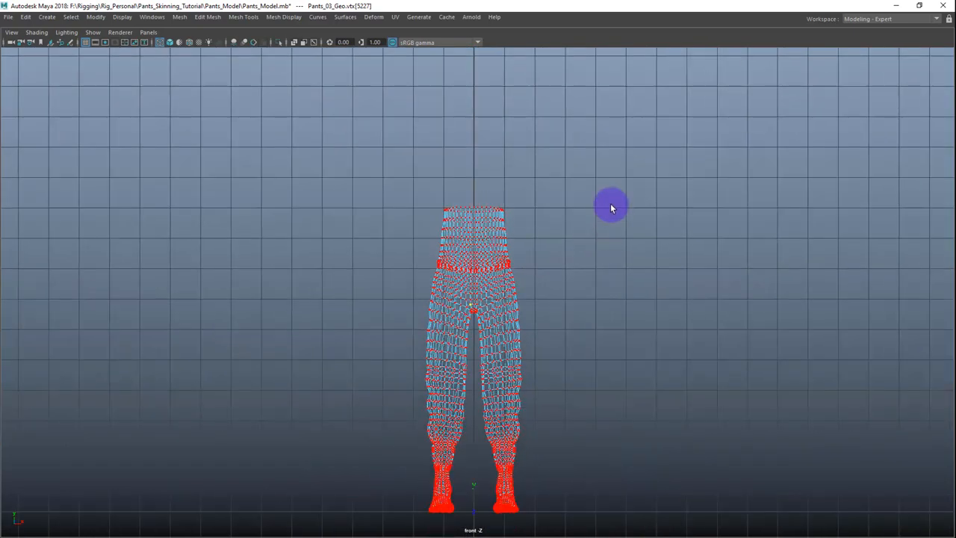
Select all vertices of Pants_03_Geo on the positive X side of the centre line, including those at the crotch.
{"action": "left_click_drag", "start_coordinate": [615, 158], "coordinate": [474, 515]}
{"action": "scroll", "coordinate": [508, 317], "scroll_direction": "up", "scroll_amount": 6}
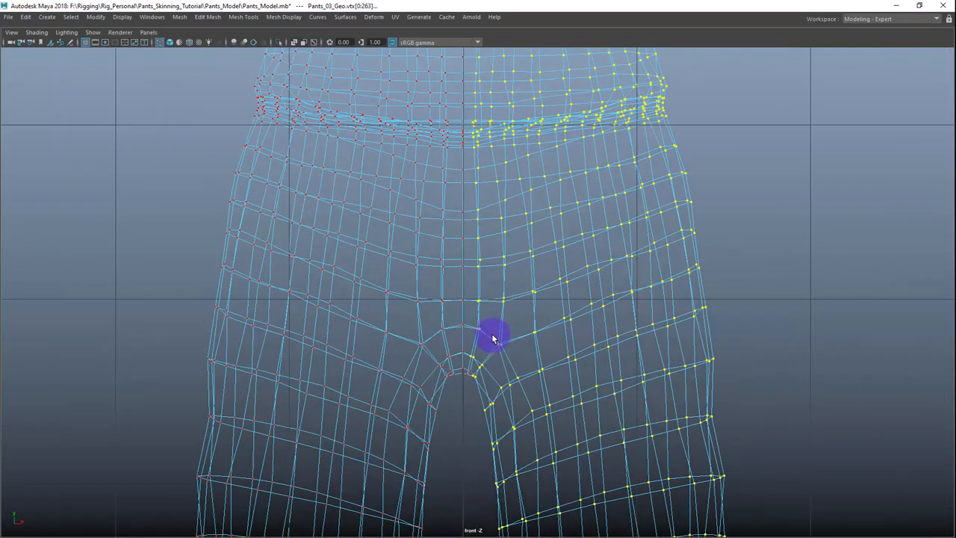
{"action": "left_click_drag", "start_coordinate": [493, 350], "coordinate": [465, 393]}
{"action": "scroll", "coordinate": [508, 331], "scroll_direction": "down", "scroll_amount": 4}
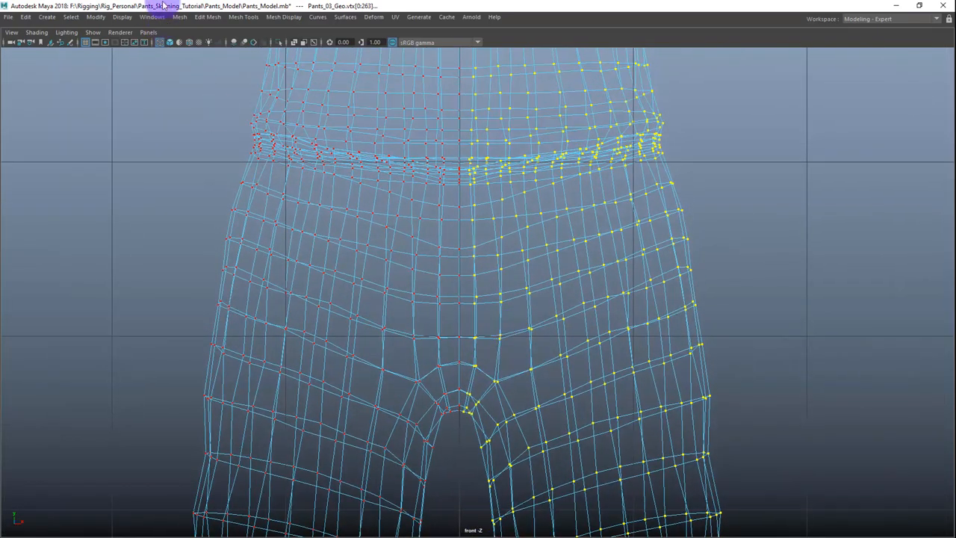
Symmetrize the selected half of Pants_03_Geo onto the opposite side, using an edge on the centre line as the symmetry seam.
{"action": "left_click", "coordinate": [203, 17]}
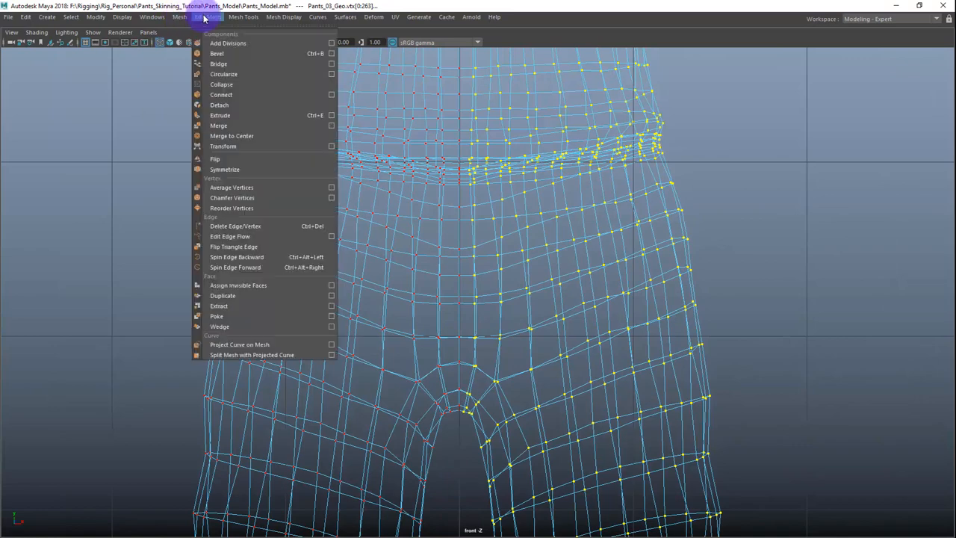
{"action": "left_click", "coordinate": [255, 170]}
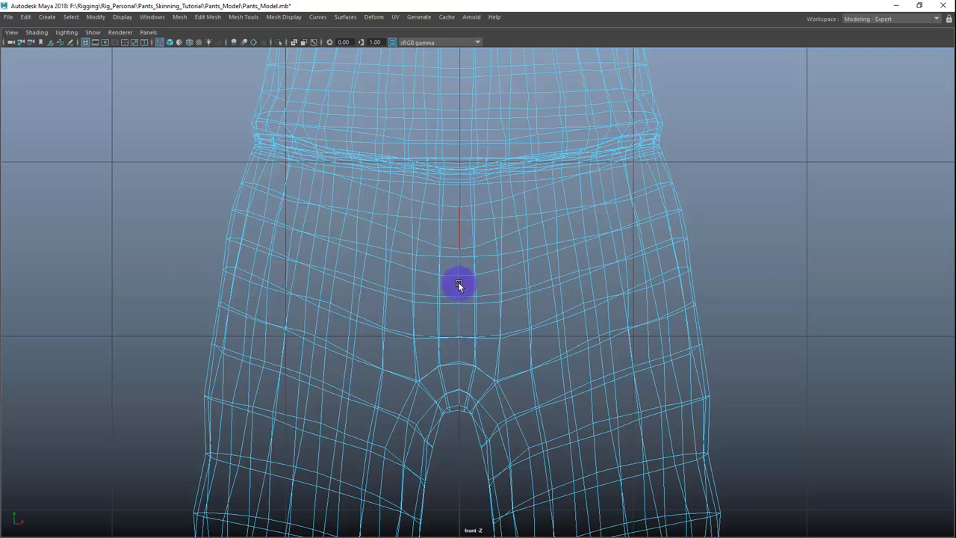
{"action": "left_click", "coordinate": [460, 325]}
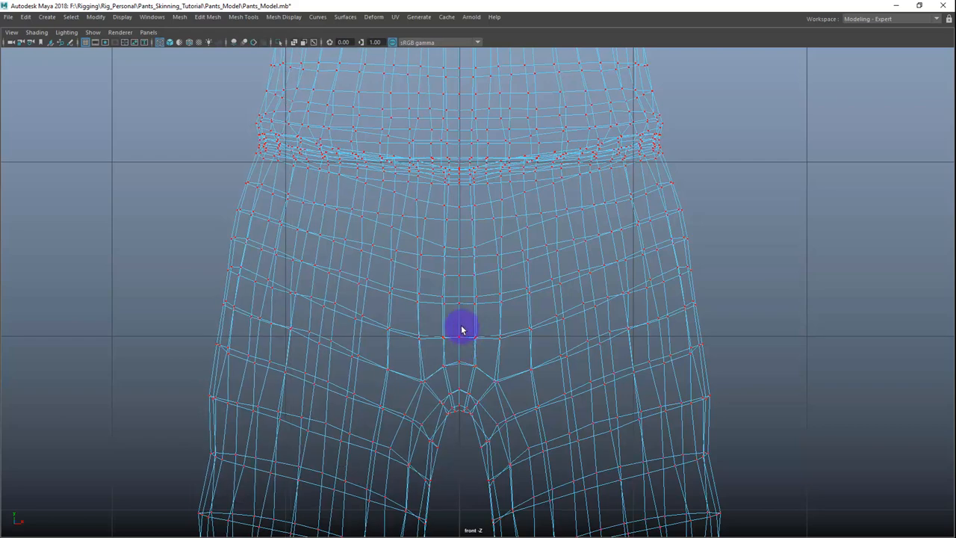
{"action": "middle_click_drag", "start_coordinate": [467, 286], "coordinate": [470, 313], "text": "alt"}
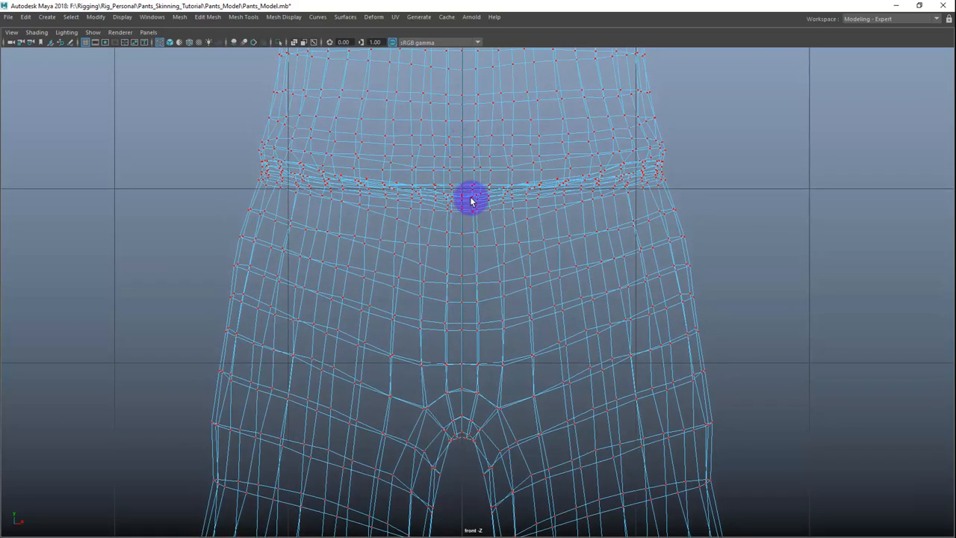
{"action": "scroll", "coordinate": [467, 192], "scroll_direction": "down", "scroll_amount": 3}
{"action": "scroll", "coordinate": [528, 354], "scroll_direction": "up", "scroll_amount": 2}
{"action": "scroll", "coordinate": [489, 299], "scroll_direction": "up", "scroll_amount": 1}
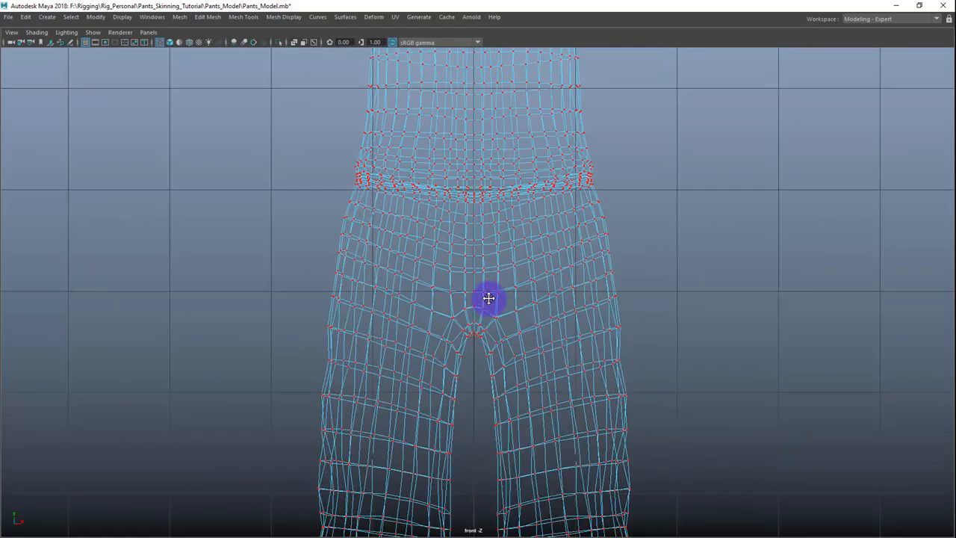
Inspect the symmetrized Pants_03_Geo wireframe in the front view, comparing both halves from the waist to the feet.
{"action": "scroll", "coordinate": [504, 336], "scroll_direction": "up", "scroll_amount": 1}
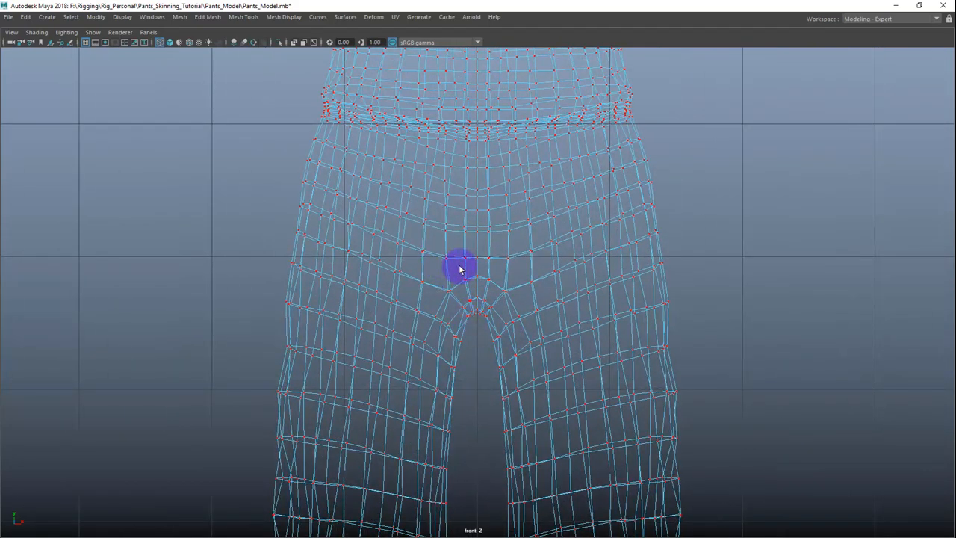
{"action": "scroll", "coordinate": [464, 299], "scroll_direction": "down", "scroll_amount": 4}
{"action": "scroll", "coordinate": [502, 332], "scroll_direction": "up", "scroll_amount": 3}
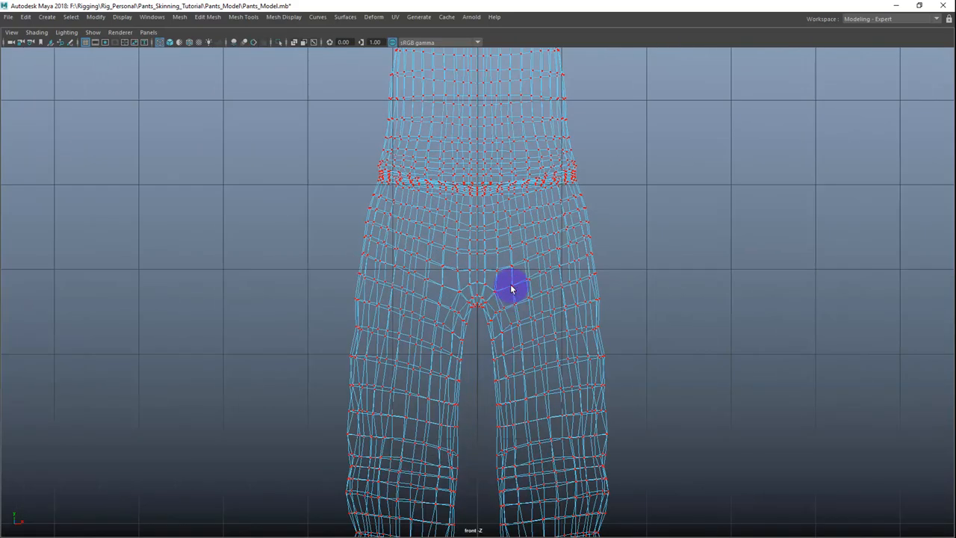
{"action": "scroll", "coordinate": [506, 323], "scroll_direction": "up", "scroll_amount": 2}
{"action": "scroll", "coordinate": [509, 313], "scroll_direction": "down", "scroll_amount": 4}
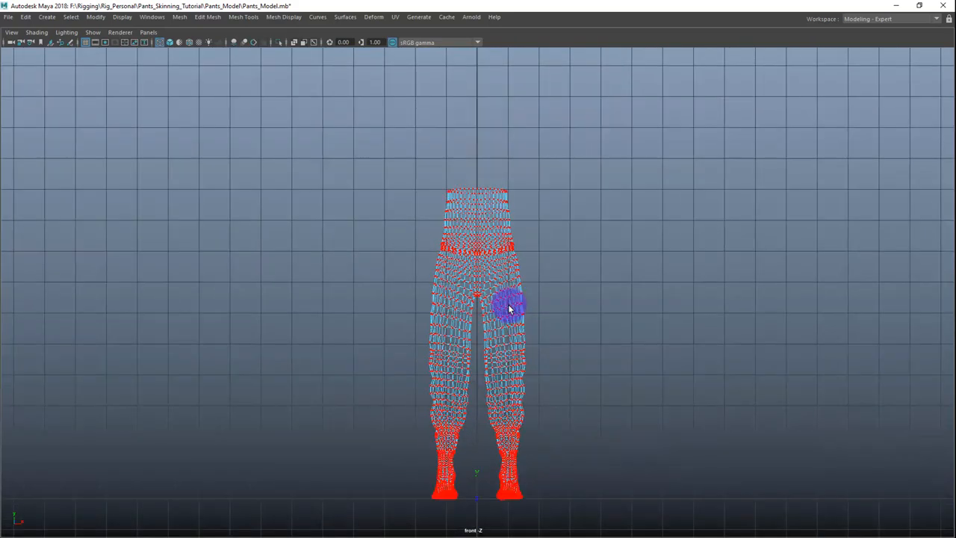
{"action": "scroll", "coordinate": [521, 323], "scroll_direction": "up", "scroll_amount": 2}
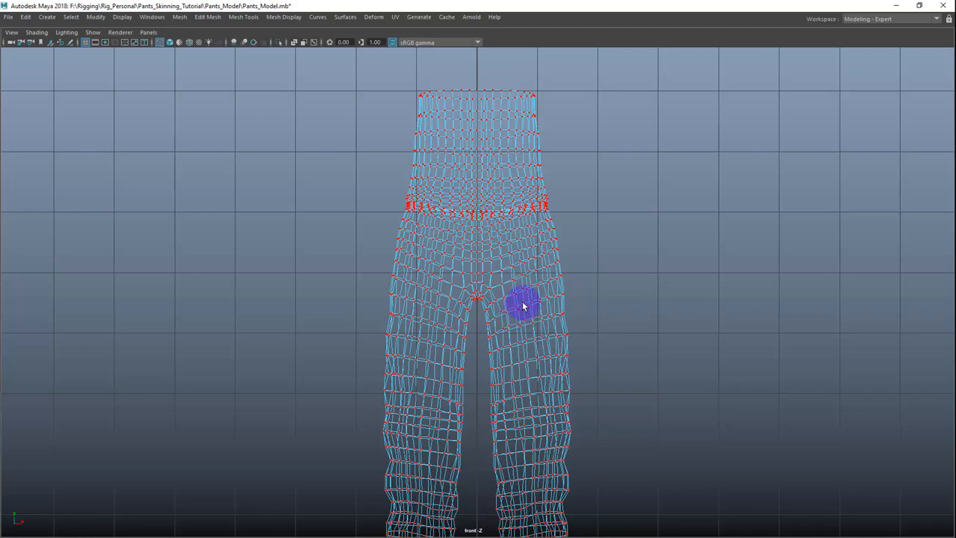
{"action": "scroll", "coordinate": [527, 321], "scroll_direction": "down", "scroll_amount": 5}
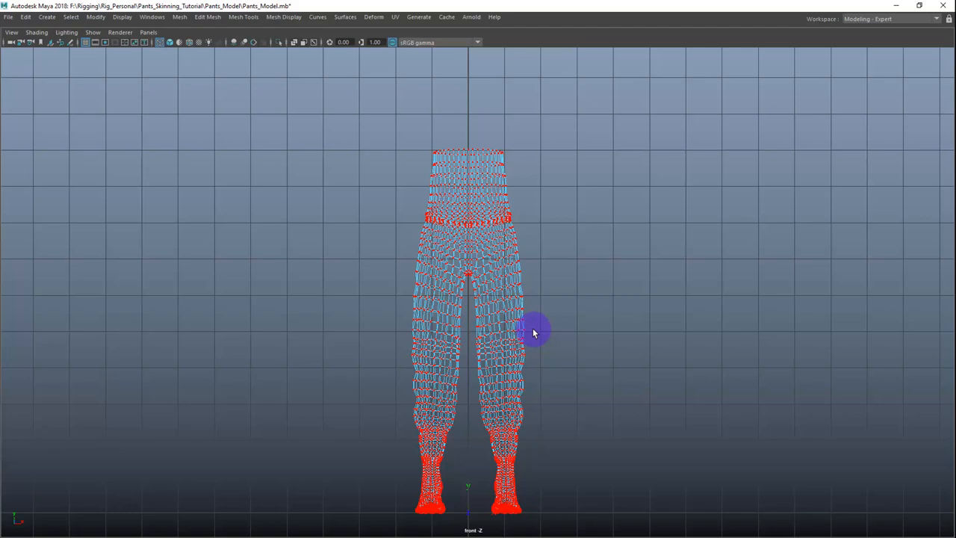
{"action": "scroll", "coordinate": [533, 332], "scroll_direction": "up", "scroll_amount": 5}
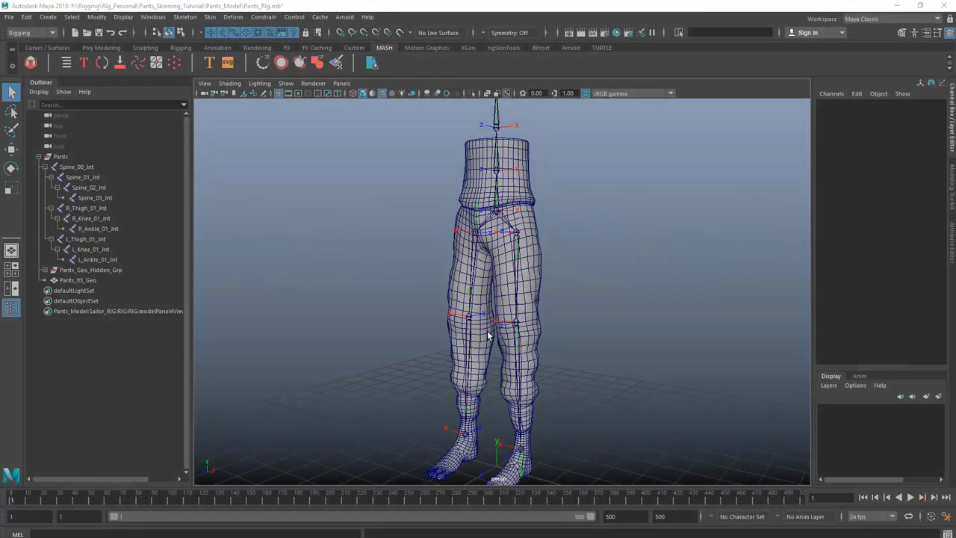
Examine how the left thigh joint L_Thigh_01_Jnt sits inside Pants_03_Geo in the rig scene, from the front and from an angle.
{"action": "left_click_drag", "start_coordinate": [487, 332], "coordinate": [512, 332], "text": "alt"}
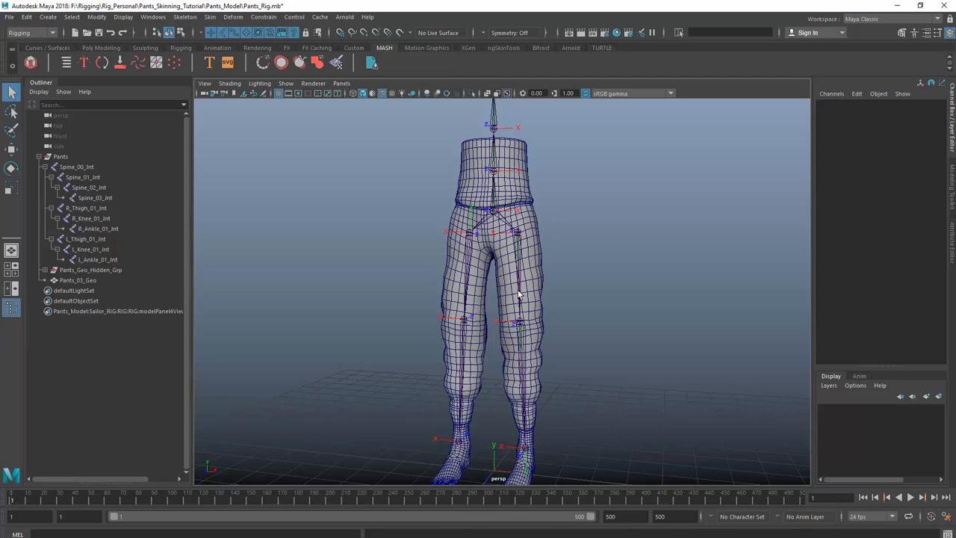
{"action": "left_click", "coordinate": [518, 247]}
{"action": "left_click_drag", "start_coordinate": [521, 252], "coordinate": [520, 275], "text": "alt"}
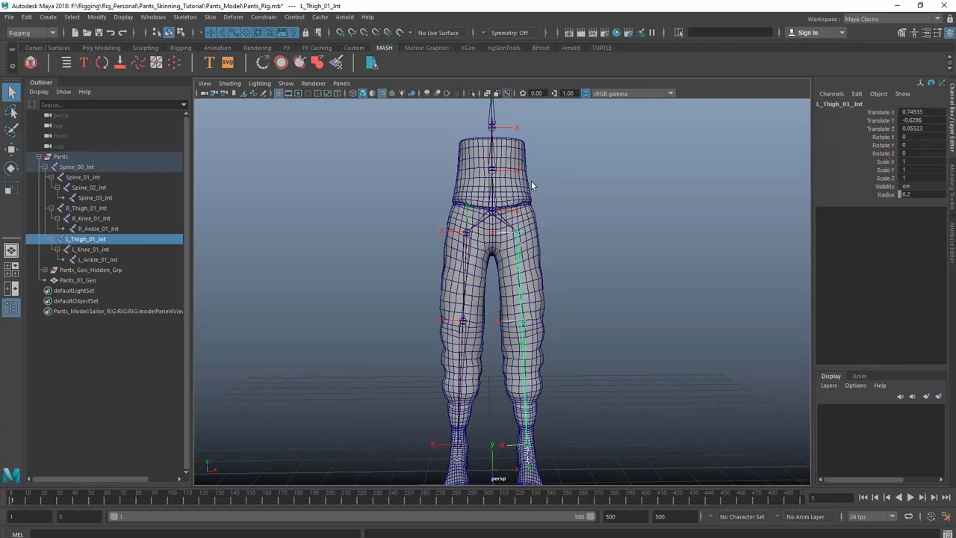
{"action": "left_click", "coordinate": [78, 280]}
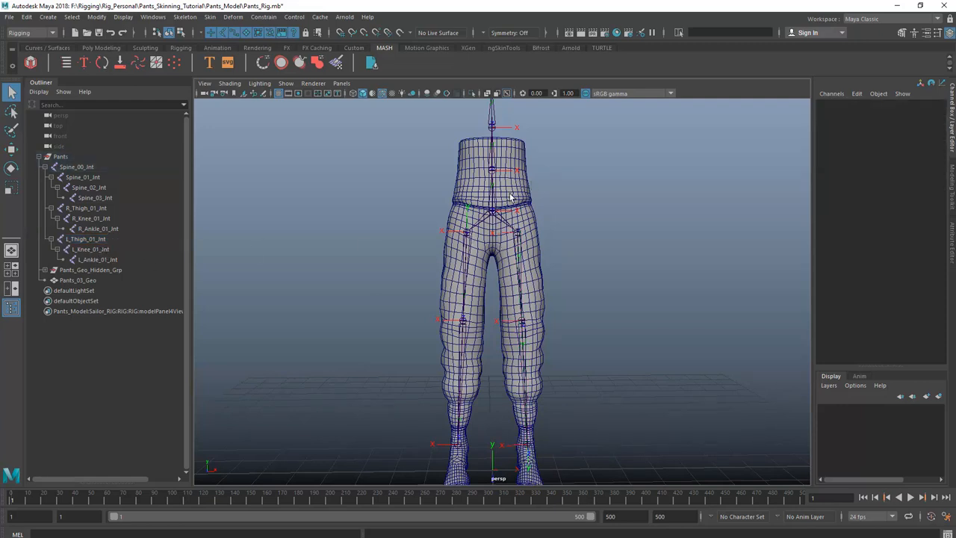
{"action": "left_click", "coordinate": [104, 239]}
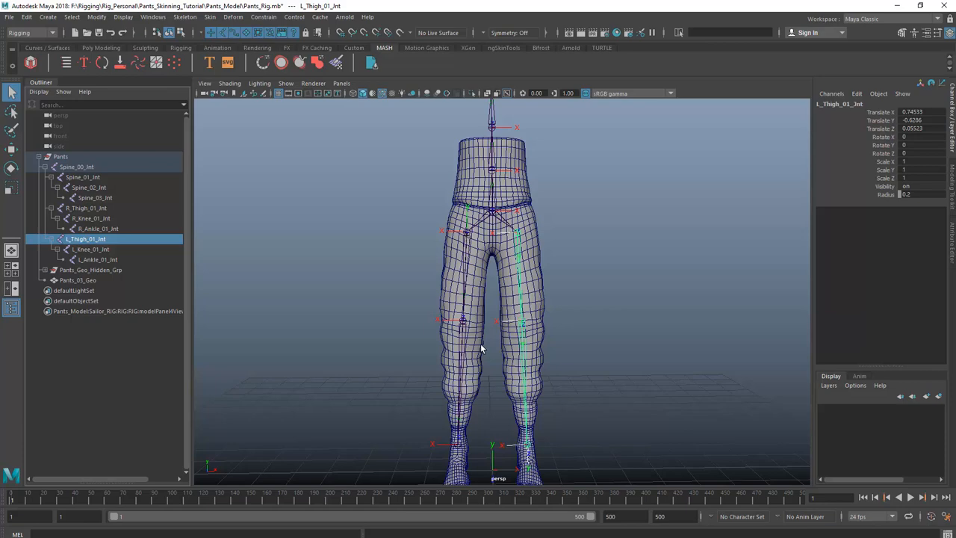
{"action": "left_click_drag", "start_coordinate": [489, 328], "coordinate": [491, 327], "text": "alt"}
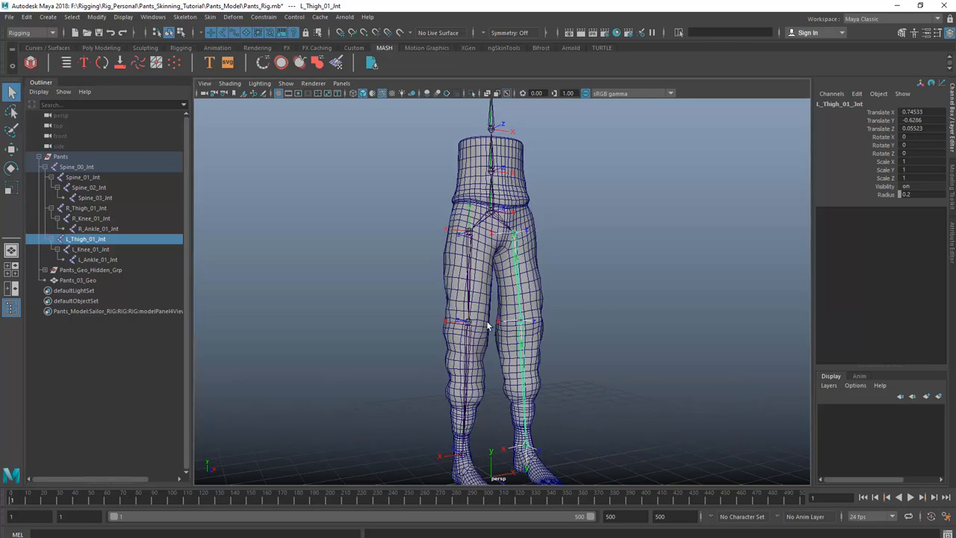
{"action": "left_click", "coordinate": [547, 298]}
{"action": "mouse_move", "coordinate": [548, 298]}
{"action": "left_mouse_down", "text": "alt"}
{"action": "mouse_move", "coordinate": [516, 287]}
{"action": "mouse_move", "coordinate": [517, 279]}
{"action": "mouse_move", "coordinate": [556, 282]}
{"action": "left_mouse_up", "text": "alt"}
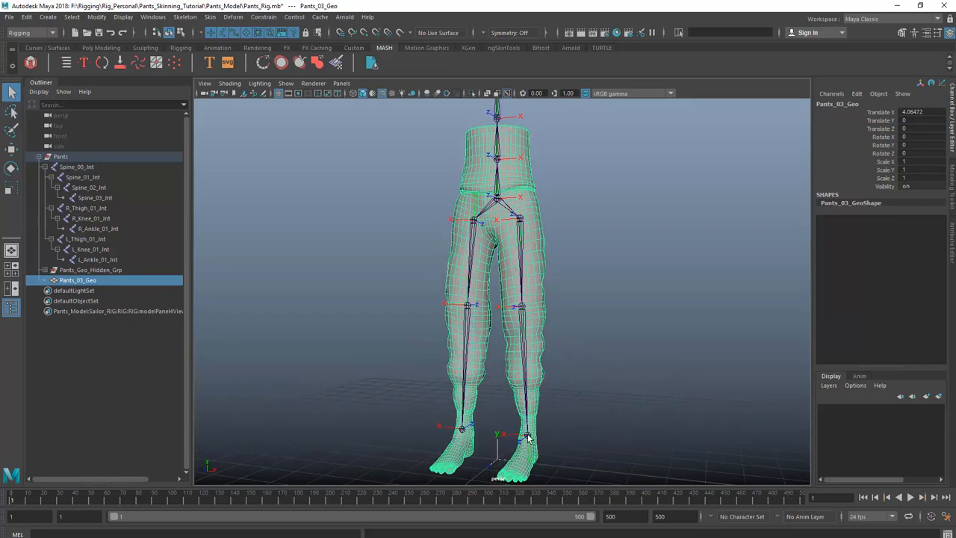
{"action": "left_click", "coordinate": [521, 244]}
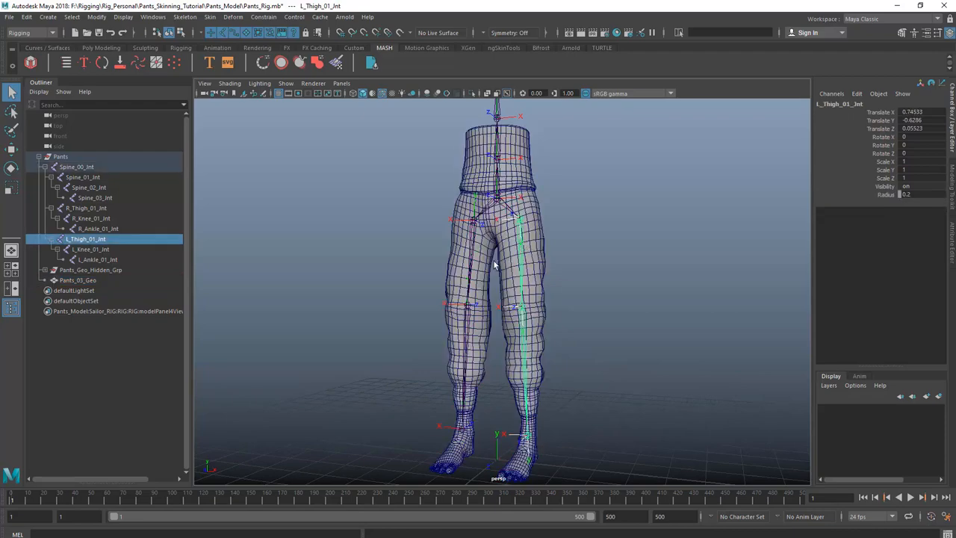
{"action": "left_click_drag", "start_coordinate": [521, 244], "coordinate": [495, 246], "text": "alt"}
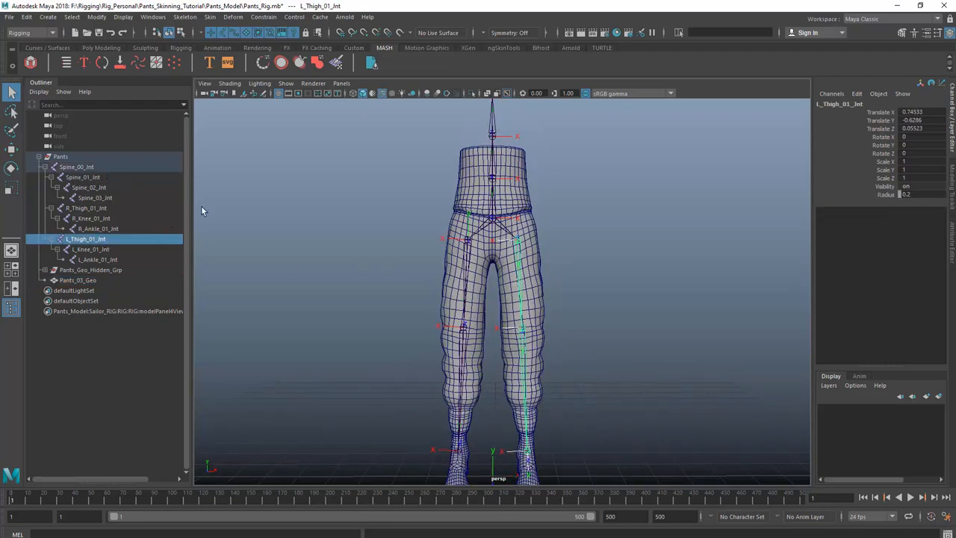
Try rotating R_Thigh_01_Jnt and L_Thigh_01_Jnt together, and undo the rotation.
{"action": "left_click_drag", "start_coordinate": [531, 260], "coordinate": [493, 264], "text": "alt"}
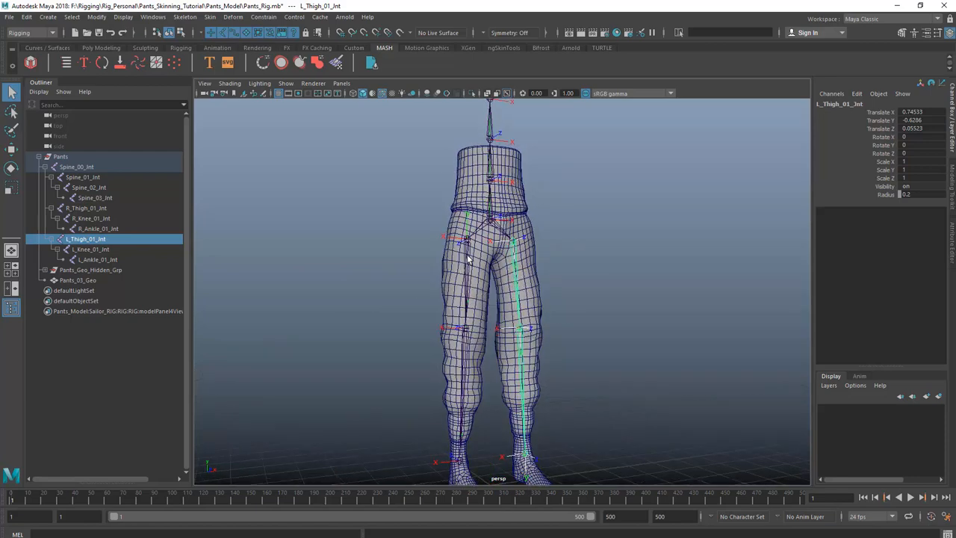
{"action": "left_click", "coordinate": [467, 254], "text": "shift"}
{"action": "key", "text": "e"}
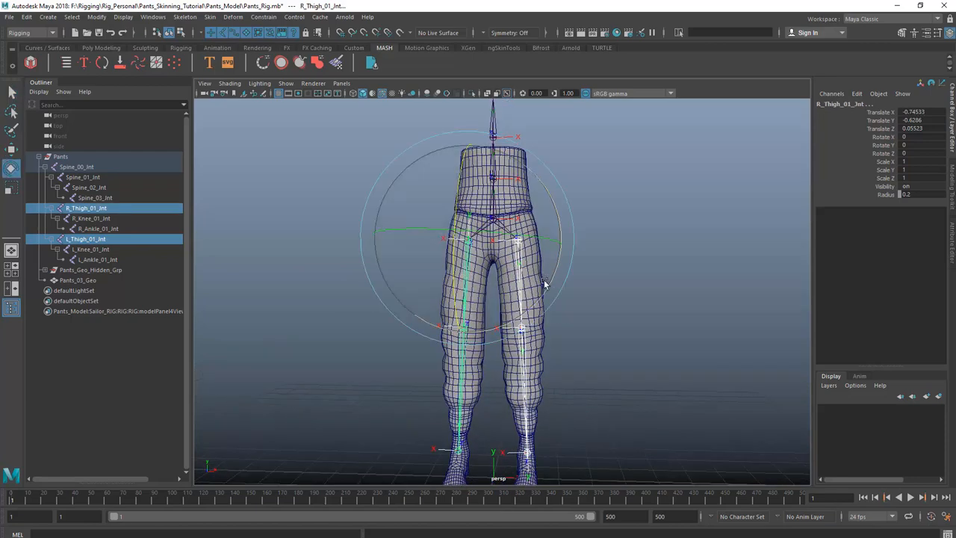
{"action": "left_click_drag", "start_coordinate": [545, 283], "coordinate": [414, 316]}
{"action": "key", "text": "ctrl+z"}
Select R_Knee_01_Jnt and L_Knee_01_Jnt together to check their placement inside the trouser legs.
{"action": "left_click_drag", "start_coordinate": [482, 329], "coordinate": [439, 355], "text": "alt"}
{"action": "key", "text": "q"}
{"action": "left_click", "coordinate": [461, 348]}
{"action": "left_click", "coordinate": [520, 356], "text": "shift"}
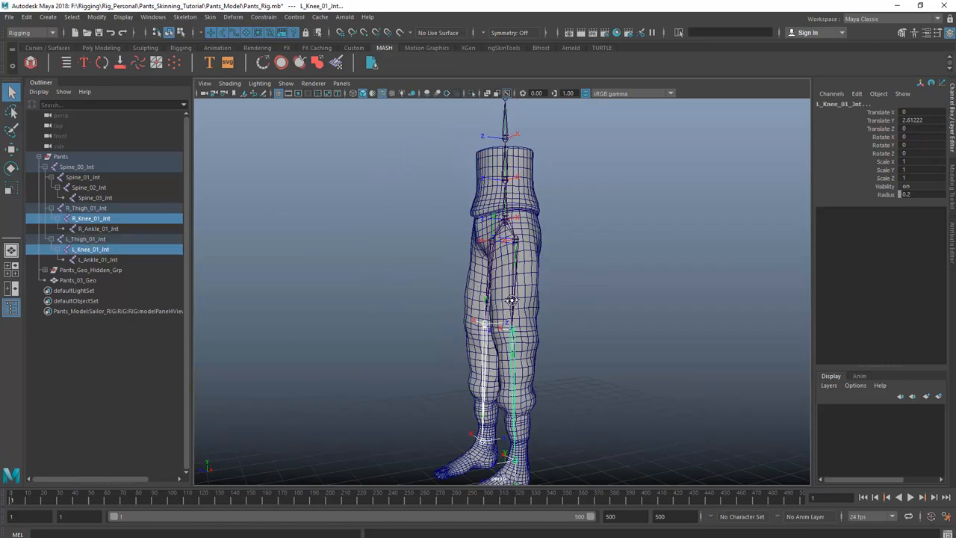
{"action": "left_click_drag", "start_coordinate": [512, 300], "coordinate": [496, 340], "text": "alt"}
Examine the left leg's joint chain by selecting the thigh, knee and ankle joints in turn and viewing them from several angles.
{"action": "left_click", "coordinate": [517, 254]}
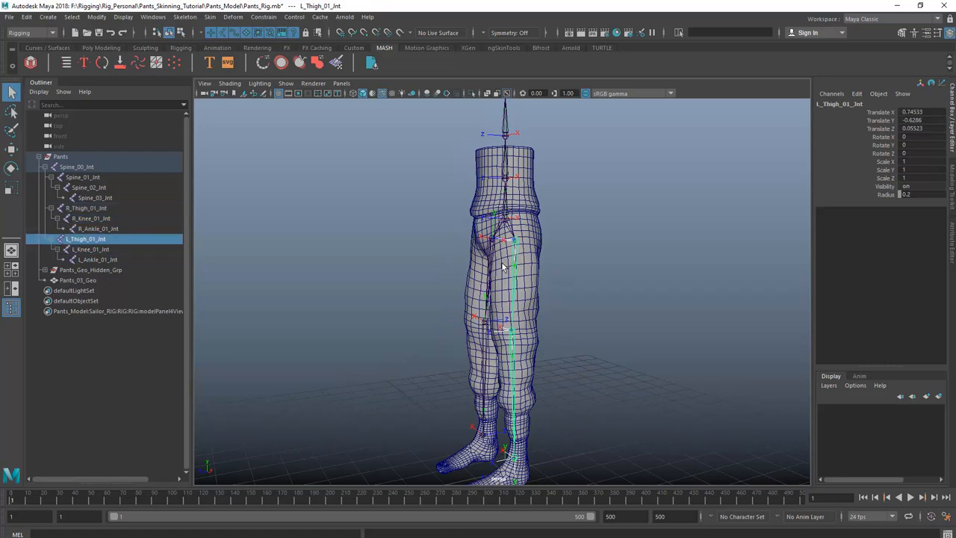
{"action": "left_click_drag", "start_coordinate": [505, 263], "coordinate": [548, 273], "text": "alt"}
{"action": "left_click", "coordinate": [519, 355]}
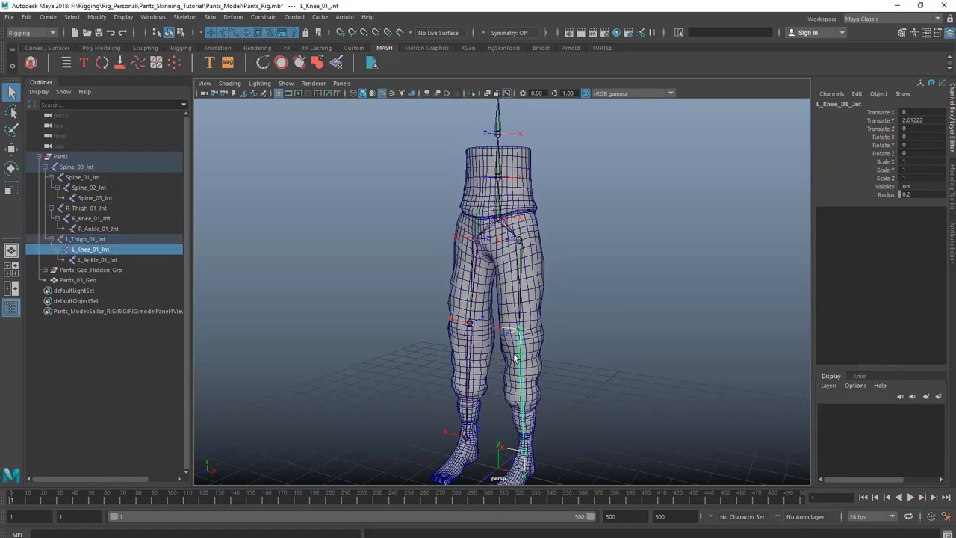
{"action": "middle_click_drag", "start_coordinate": [535, 391], "coordinate": [536, 335], "text": "alt"}
{"action": "left_click_drag", "start_coordinate": [535, 335], "coordinate": [491, 327], "text": "alt"}
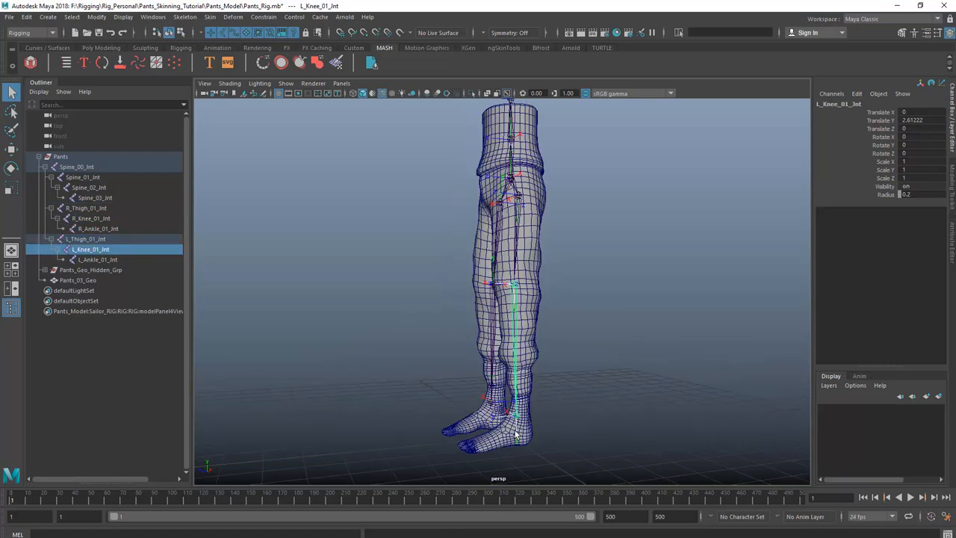
{"action": "left_click", "coordinate": [518, 418]}
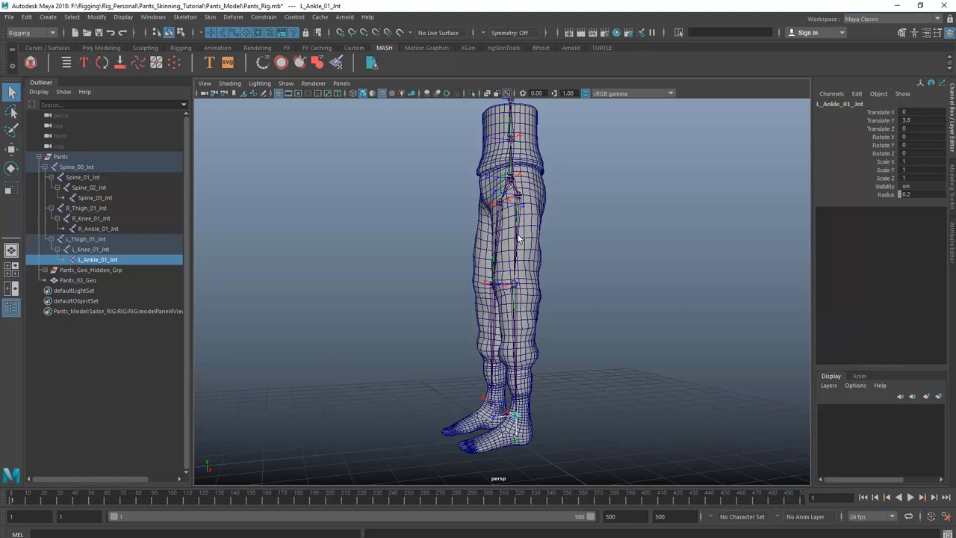
{"action": "left_click_drag", "start_coordinate": [531, 237], "coordinate": [541, 301], "text": "alt"}
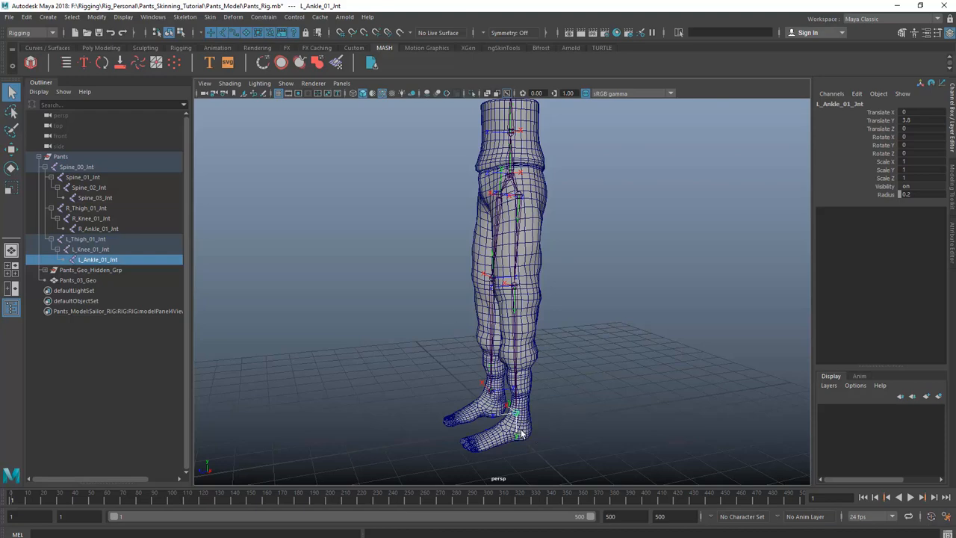
{"action": "left_click_drag", "start_coordinate": [527, 437], "coordinate": [560, 431], "text": "alt"}
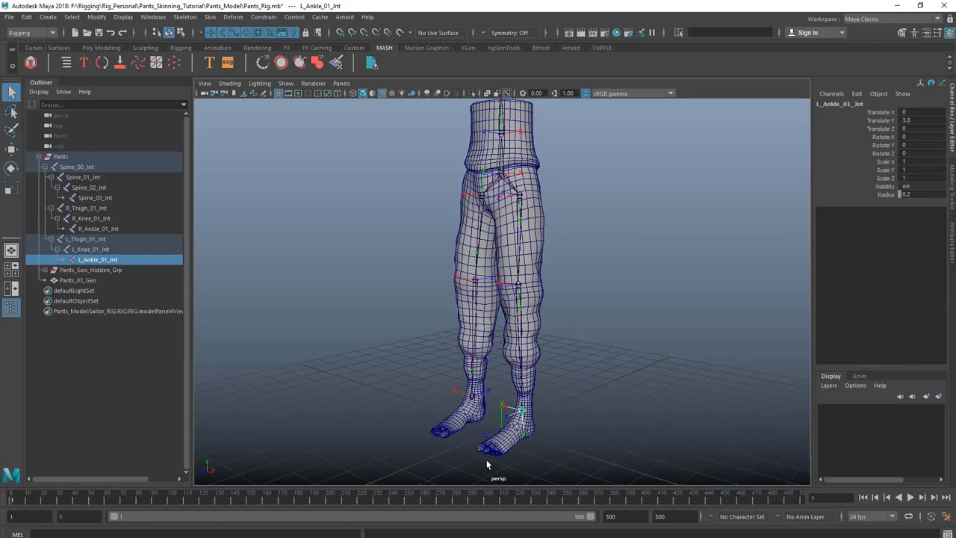
{"action": "left_click_drag", "start_coordinate": [486, 460], "coordinate": [536, 421], "text": "alt"}
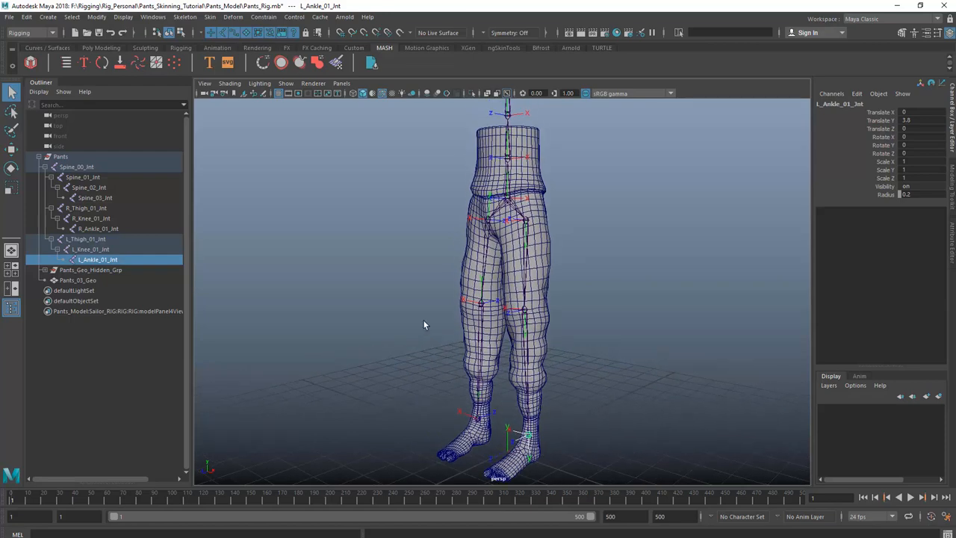
Try swinging L_Thigh_01_Jnt forward about 36 degrees around X, and undo the rotation.
{"action": "left_click_drag", "start_coordinate": [501, 347], "coordinate": [513, 294], "text": "alt"}
{"action": "left_click", "coordinate": [527, 255]}
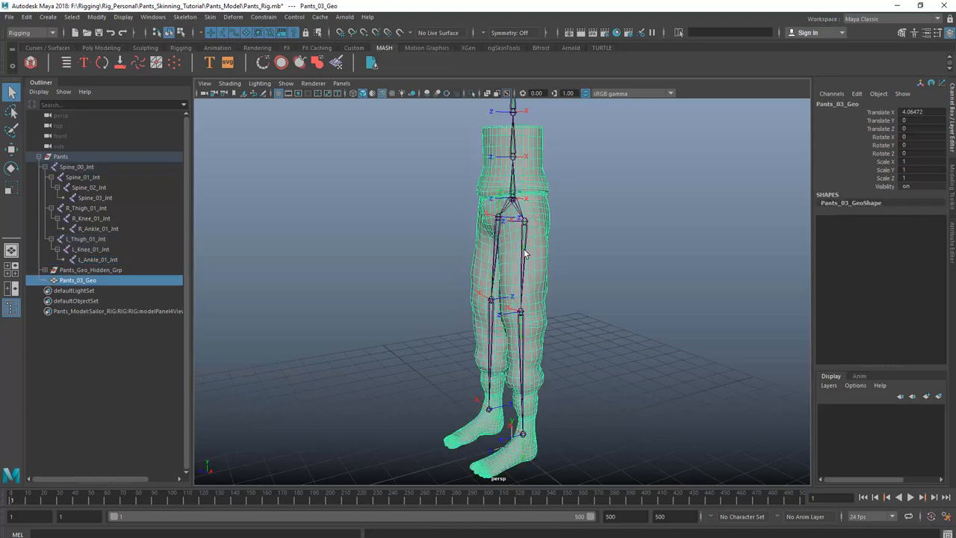
{"action": "left_click", "coordinate": [525, 255]}
{"action": "key", "text": "e"}
{"action": "left_click_drag", "start_coordinate": [463, 297], "coordinate": [443, 258]}
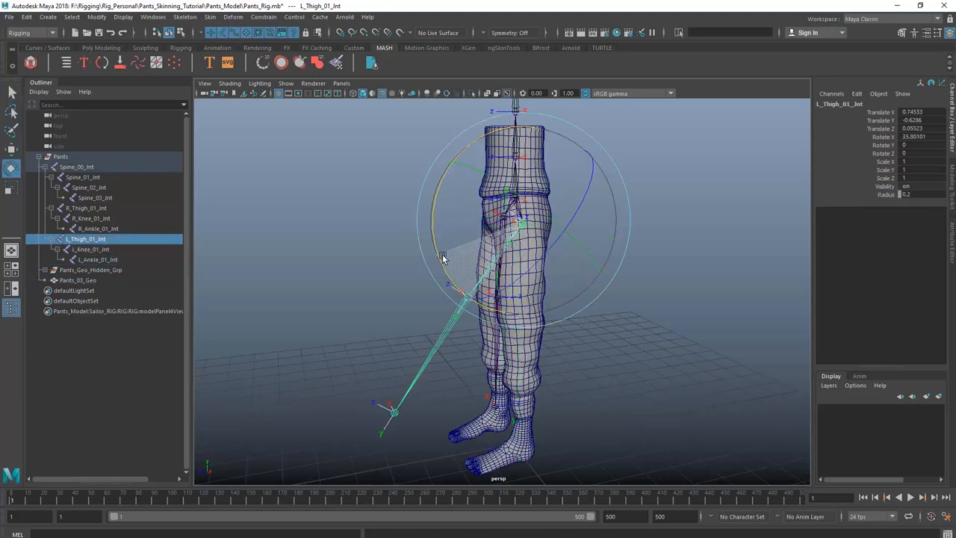
{"action": "left_click", "coordinate": [449, 329]}
{"action": "key", "text": "ctrl+z"}
{"action": "key", "text": "ctrl+z"}
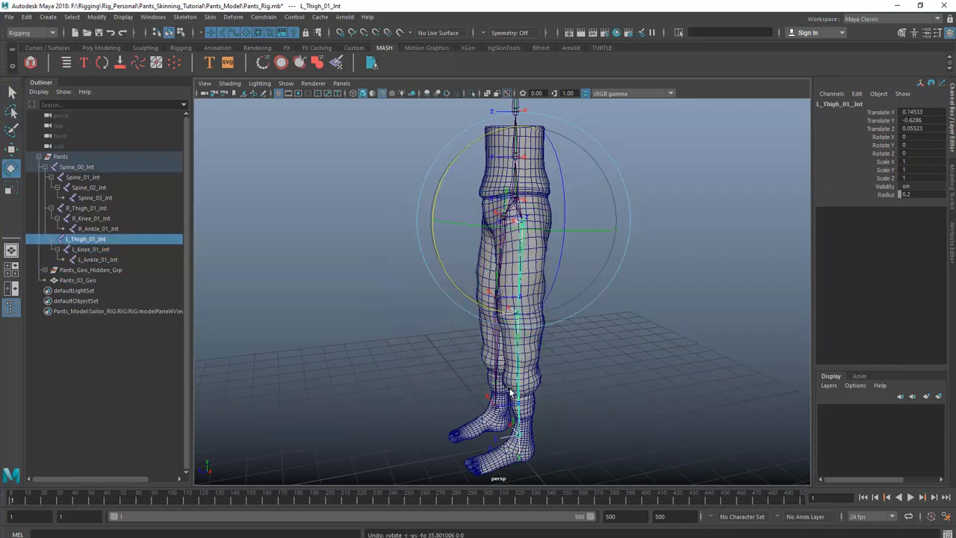
Select the root joint Spine_00_Jnt together with the Pants_03_Geo mesh.
{"action": "left_click_drag", "start_coordinate": [512, 392], "coordinate": [547, 379], "text": "alt"}
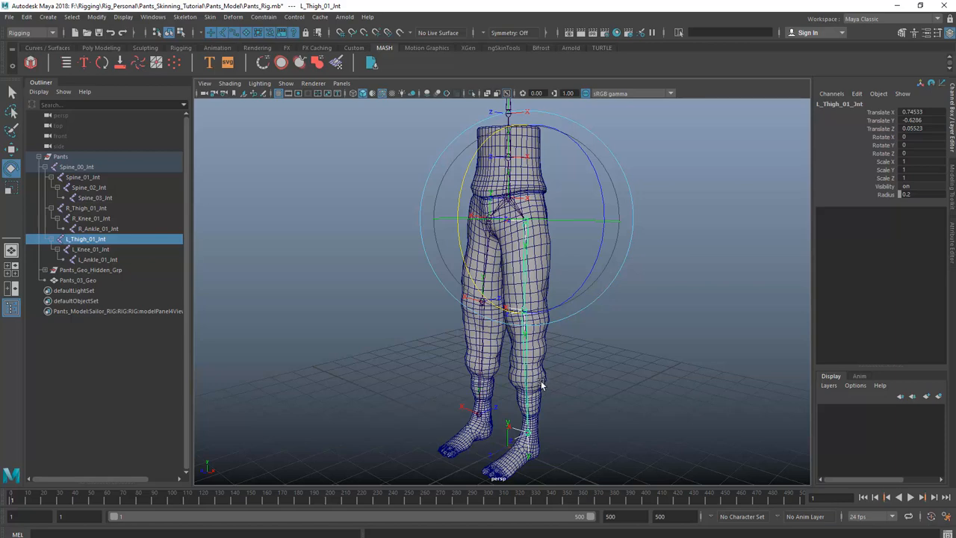
{"action": "left_click_drag", "start_coordinate": [540, 382], "coordinate": [641, 278], "text": "alt"}
{"action": "left_click", "coordinate": [642, 287]}
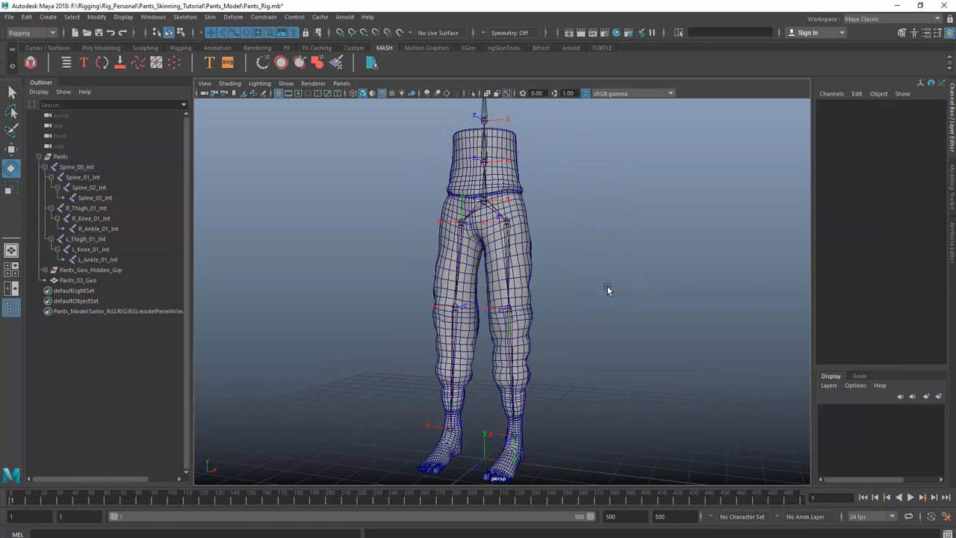
{"action": "scroll", "coordinate": [598, 275], "scroll_direction": "down", "scroll_amount": 5}
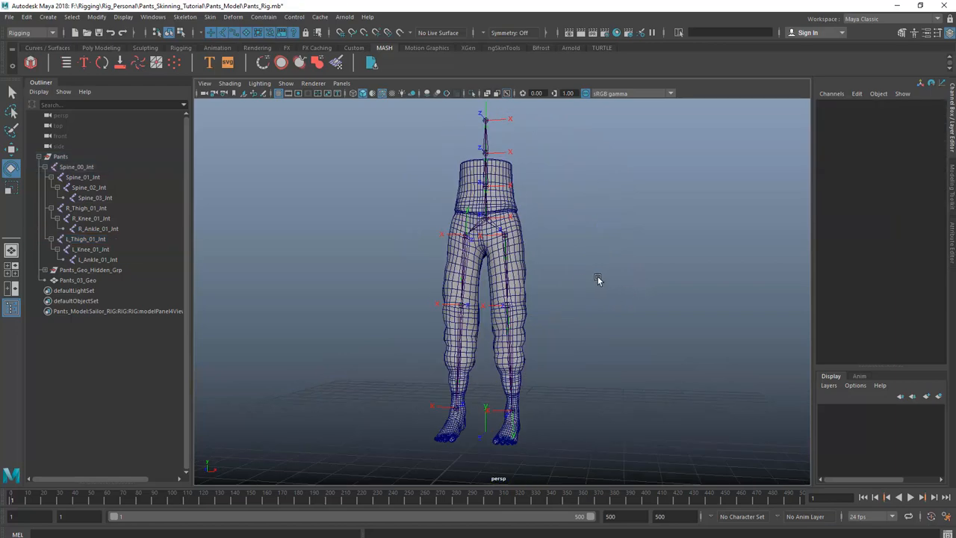
{"action": "left_click", "coordinate": [92, 166]}
{"action": "scroll", "coordinate": [466, 202], "scroll_direction": "up", "scroll_amount": 3}
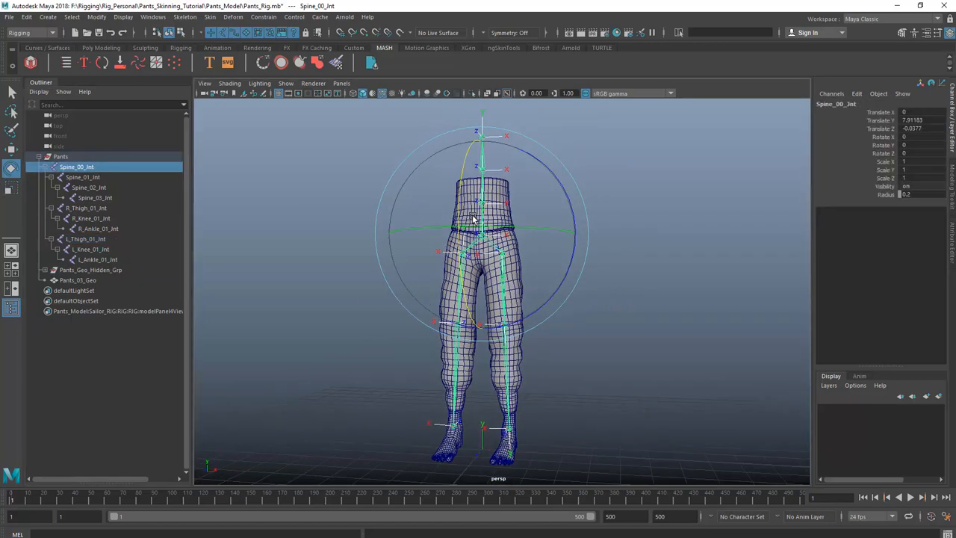
{"action": "key", "text": "q"}
{"action": "left_click", "coordinate": [508, 240], "text": "shift"}
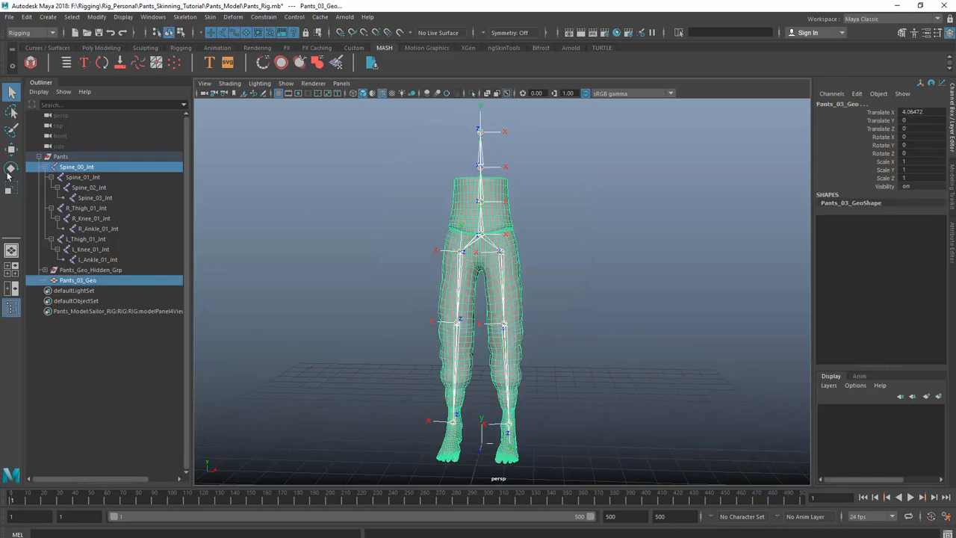
Open the Bind Skin options and reset them to their default settings, binding to the joint hierarchy.
{"action": "left_click", "coordinate": [210, 17]}
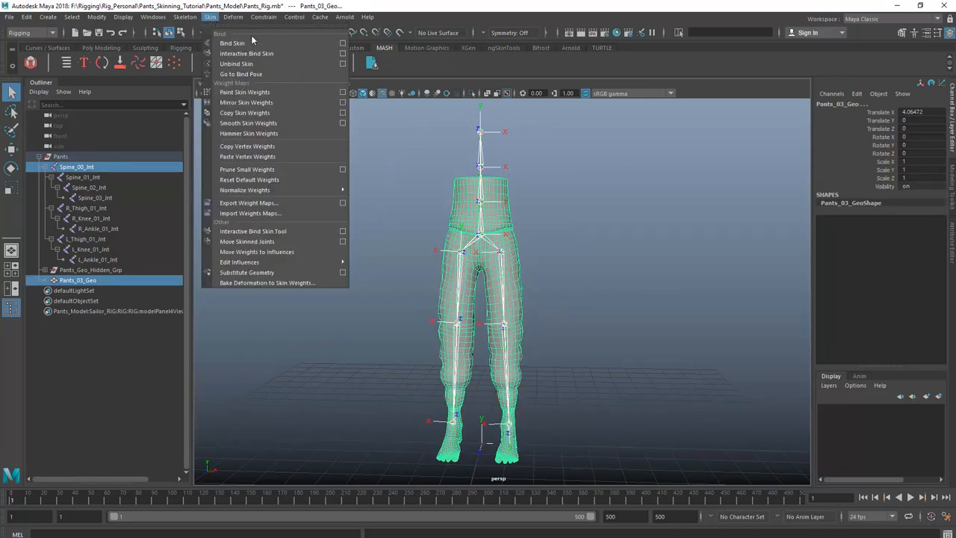
{"action": "left_click", "coordinate": [344, 43]}
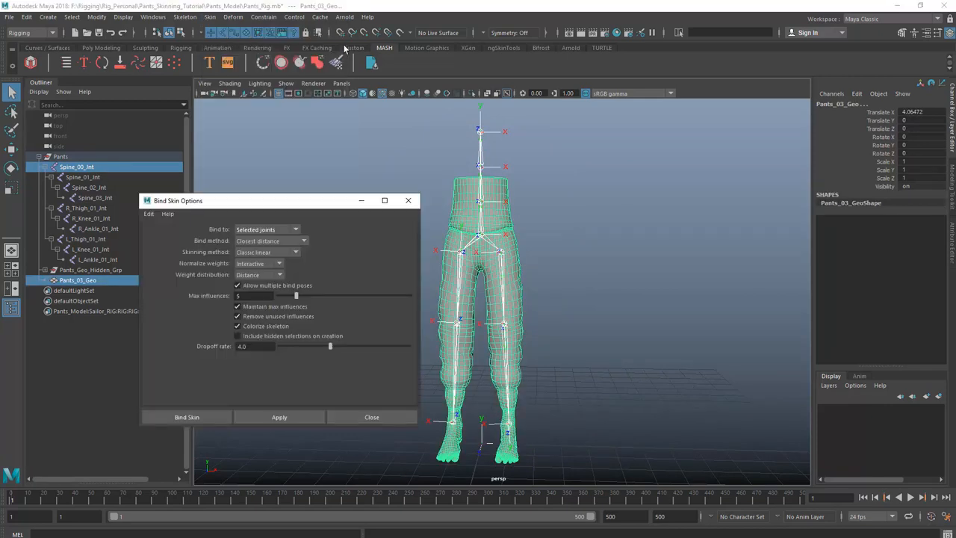
{"action": "left_click", "coordinate": [149, 214]}
{"action": "left_click", "coordinate": [165, 236]}
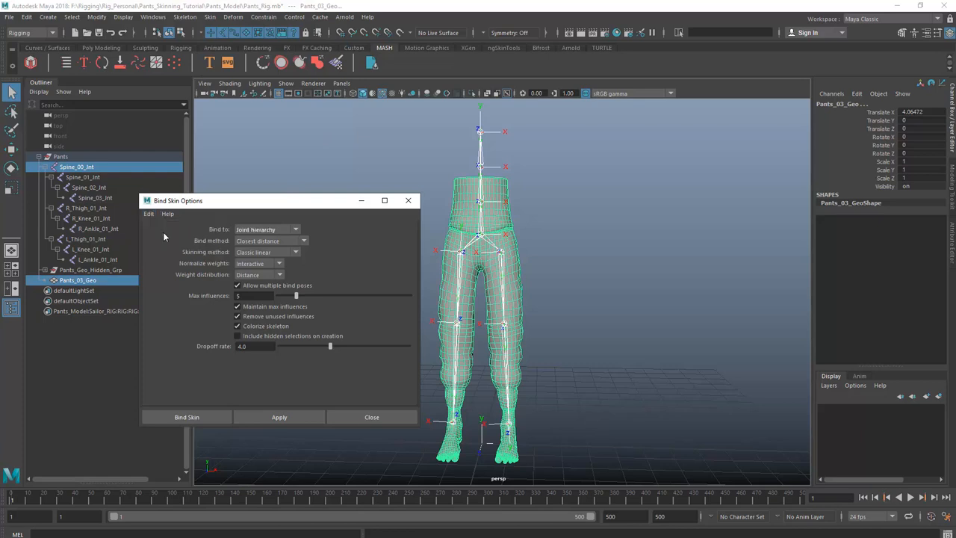
Bind Pants_03_Geo to the Spine_00_Jnt hierarchy with the default options and close the Bind Skin options.
{"action": "left_click", "coordinate": [284, 416]}
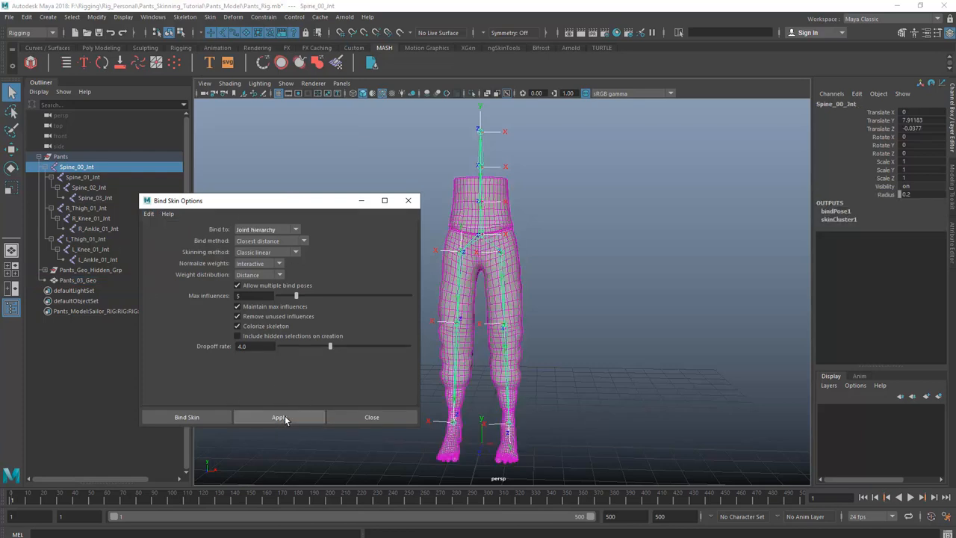
{"action": "left_click", "coordinate": [408, 201]}
{"action": "left_click_drag", "start_coordinate": [515, 284], "coordinate": [558, 237], "text": "alt"}
{"action": "scroll", "coordinate": [543, 242], "scroll_direction": "down", "scroll_amount": 2}
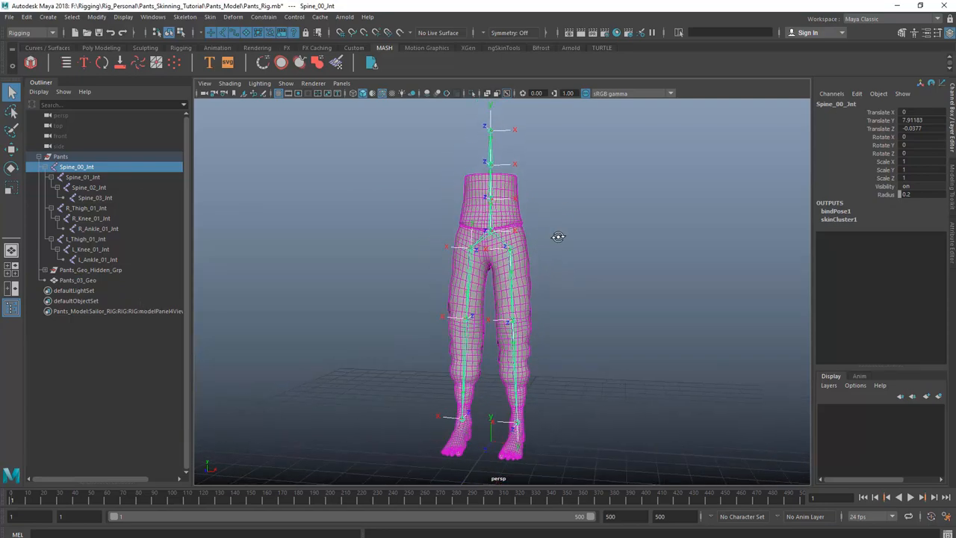
Check the binding by alternately selecting the Pants_03_Geo mesh and the root joint Spine_00_Jnt.
{"action": "left_click", "coordinate": [521, 299]}
{"action": "left_click", "coordinate": [577, 218]}
{"action": "left_click", "coordinate": [493, 233]}
{"action": "left_click", "coordinate": [521, 239]}
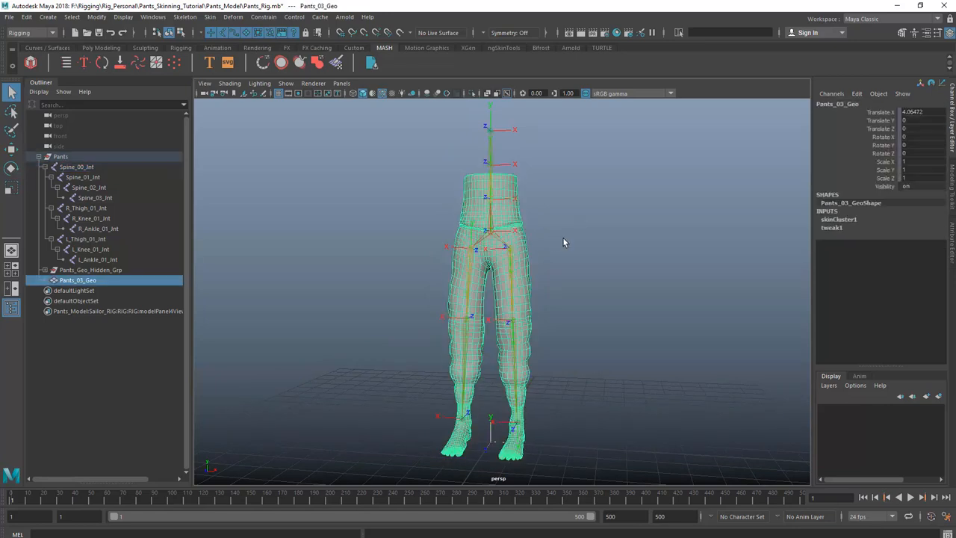
{"action": "left_click", "coordinate": [562, 237]}
{"action": "left_click", "coordinate": [489, 234]}
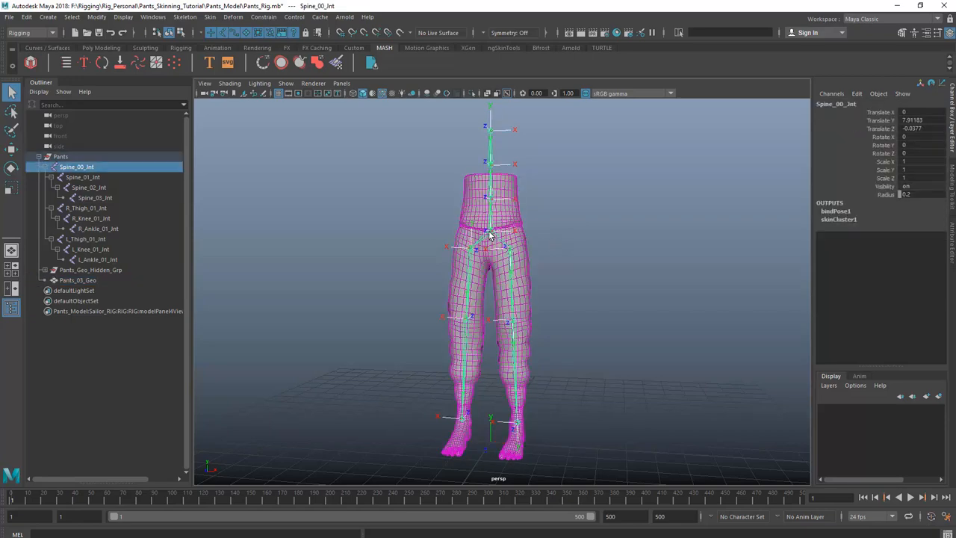
{"action": "left_click", "coordinate": [515, 224]}
{"action": "scroll", "coordinate": [519, 232], "scroll_direction": "up", "scroll_amount": 4}
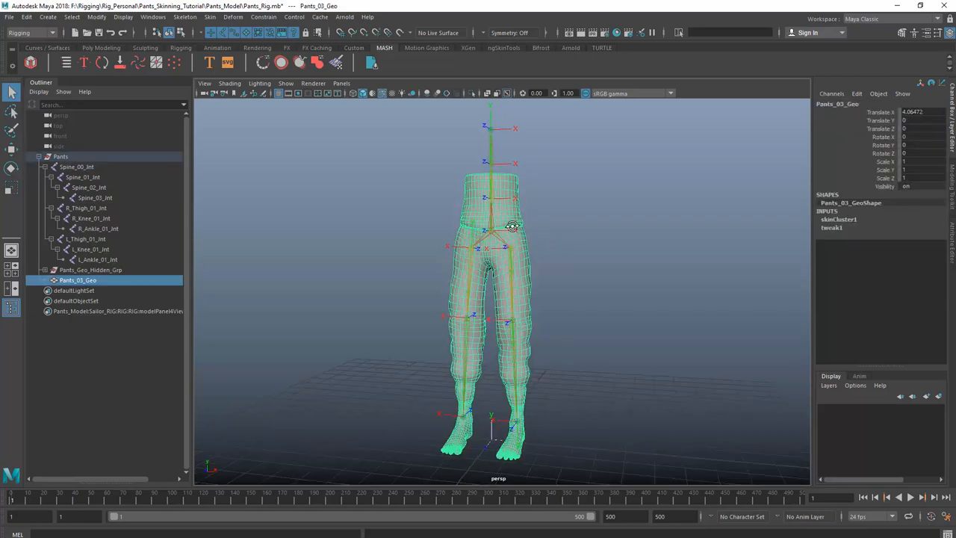
Start the Paint Skin Weights tool on Pants_03_Geo with its tool settings shown.
{"action": "left_click_drag", "start_coordinate": [519, 236], "coordinate": [533, 214], "text": "alt"}
{"action": "mouse_move", "coordinate": [508, 203]}
{"action": "right_mouse_down"}
{"action": "mouse_move", "coordinate": [540, 191]}
{"action": "mouse_move", "coordinate": [511, 206]}
{"action": "mouse_move", "coordinate": [483, 190]}
{"action": "right_mouse_up"}
{"action": "left_click", "coordinate": [538, 192]}
{"action": "left_click", "coordinate": [510, 205]}
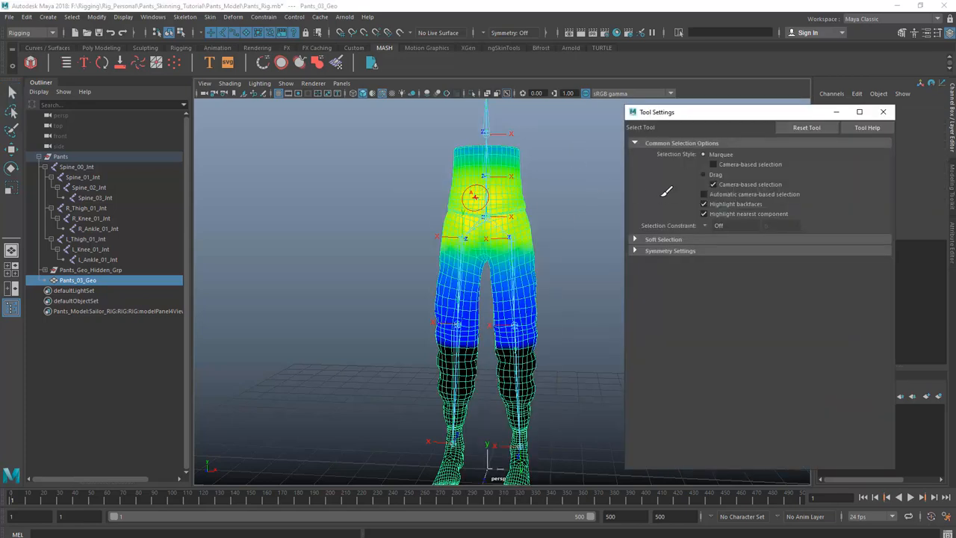
Examine the default weights of the left thigh, knee and ankle and the right thigh joint on the mesh.
{"action": "left_click_drag", "start_coordinate": [508, 253], "coordinate": [540, 259], "text": "alt"}
{"action": "right_click_drag", "start_coordinate": [540, 260], "coordinate": [561, 249], "text": "alt"}
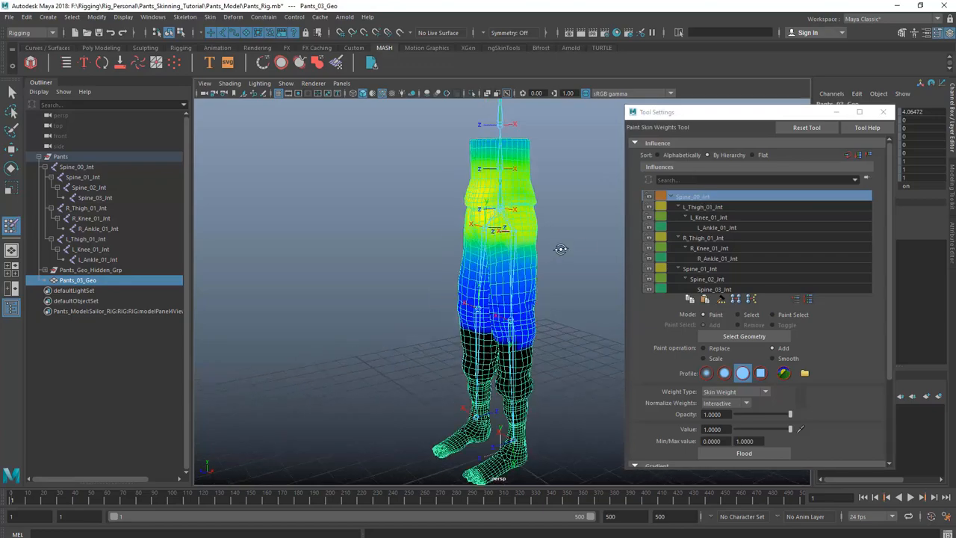
{"action": "left_click_drag", "start_coordinate": [561, 250], "coordinate": [581, 248], "text": "alt"}
{"action": "left_click", "coordinate": [714, 208]}
{"action": "left_click", "coordinate": [717, 217]}
{"action": "left_click", "coordinate": [715, 227]}
{"action": "left_click", "coordinate": [714, 240]}
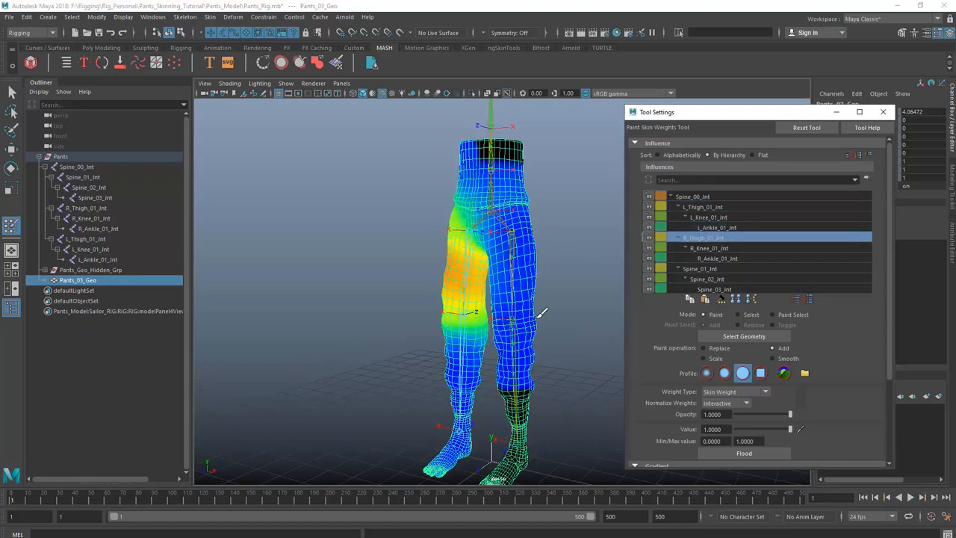
{"action": "right_click_drag", "start_coordinate": [540, 311], "coordinate": [585, 291], "text": "alt"}
{"action": "left_click_drag", "start_coordinate": [586, 291], "coordinate": [560, 290], "text": "alt"}
{"action": "right_click_drag", "start_coordinate": [560, 290], "coordinate": [579, 296], "text": "alt"}
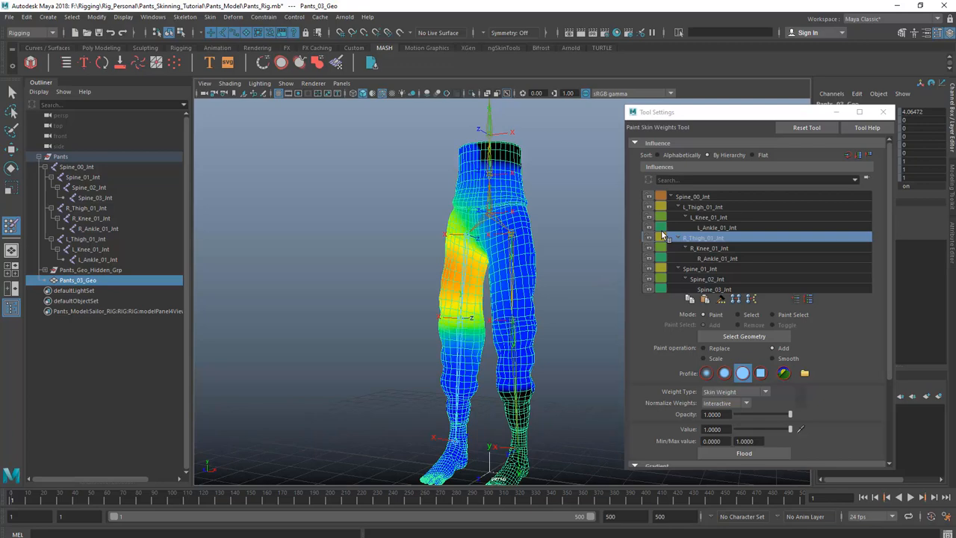
{"action": "left_click_drag", "start_coordinate": [560, 236], "coordinate": [601, 325], "text": "alt"}
Flood the whole pants mesh with the Spine_00_Jnt influence, adding a weight value of 1.
{"action": "left_click", "coordinate": [712, 197]}
{"action": "left_click_drag", "start_coordinate": [511, 271], "coordinate": [580, 269], "text": "alt"}
{"action": "middle_click_drag", "start_coordinate": [557, 293], "coordinate": [548, 281], "text": "alt"}
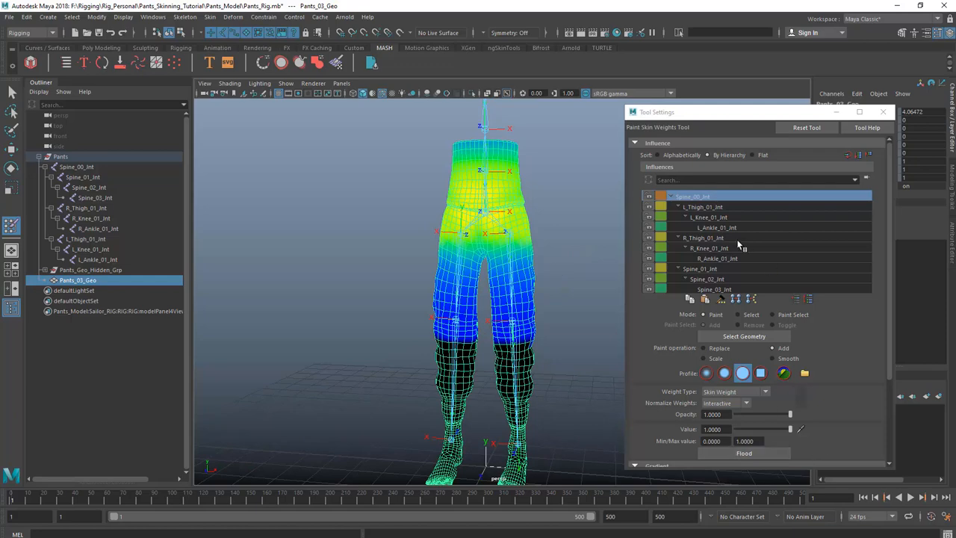
{"action": "left_click", "coordinate": [748, 453]}
{"action": "left_click_drag", "start_coordinate": [550, 259], "coordinate": [581, 252], "text": "alt"}
{"action": "middle_click_drag", "start_coordinate": [553, 257], "coordinate": [551, 282], "text": "alt"}
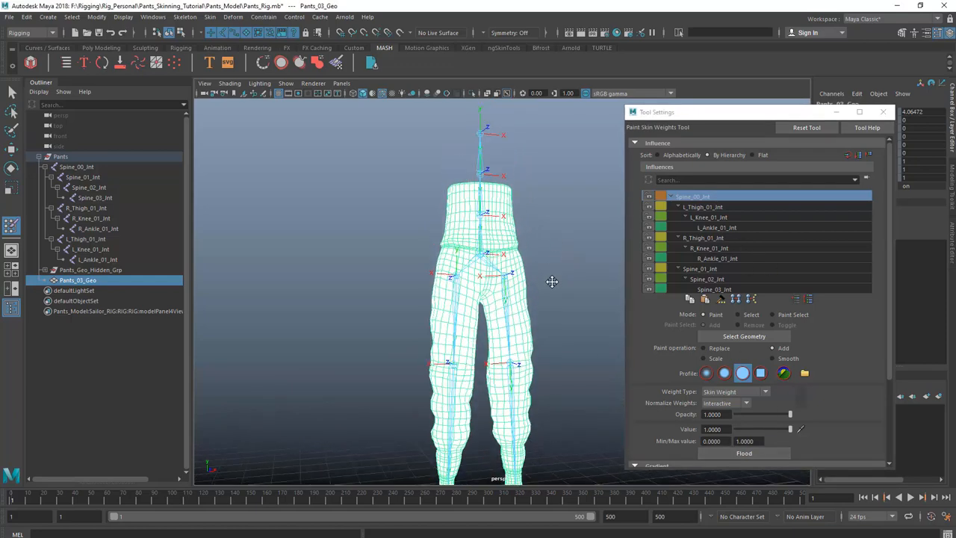
{"action": "scroll", "coordinate": [551, 282], "scroll_direction": "up", "scroll_amount": 3}
{"action": "mouse_move", "coordinate": [526, 261]}
{"action": "left_mouse_down", "text": "alt"}
{"action": "mouse_move", "coordinate": [577, 291]}
{"action": "mouse_move", "coordinate": [577, 320]}
{"action": "mouse_move", "coordinate": [559, 294]}
{"action": "mouse_move", "coordinate": [548, 297]}
{"action": "mouse_move", "coordinate": [557, 300]}
{"action": "mouse_move", "coordinate": [568, 266]}
{"action": "mouse_move", "coordinate": [580, 269]}
{"action": "left_mouse_up", "text": "alt"}
Choose L_Thigh_01_Jnt as the influence and select the mesh's horizontal vertex loop around the hips near the thigh joints.
{"action": "left_click", "coordinate": [716, 208]}
{"action": "key", "text": "w"}
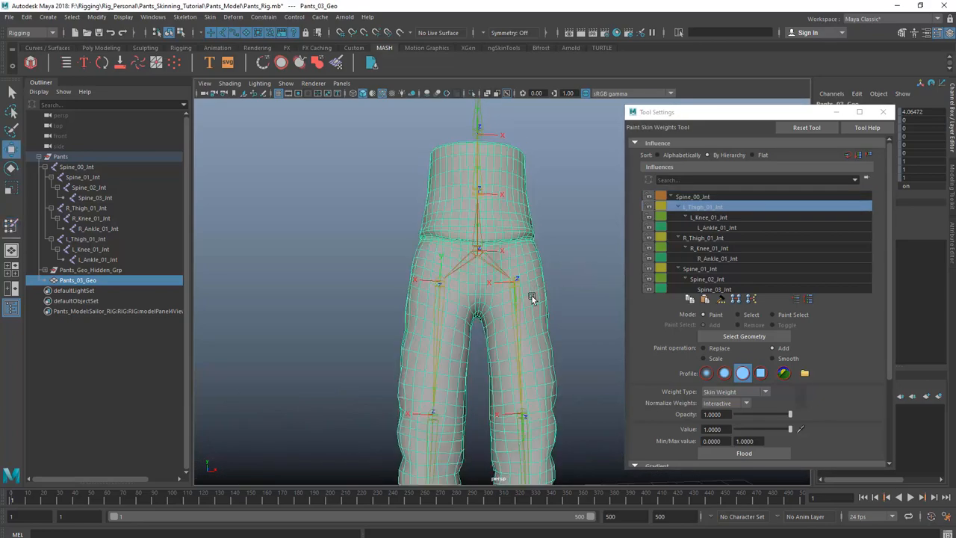
{"action": "right_click_drag", "start_coordinate": [533, 278], "coordinate": [486, 277]}
{"action": "left_click_drag", "start_coordinate": [516, 267], "coordinate": [486, 209], "text": "alt"}
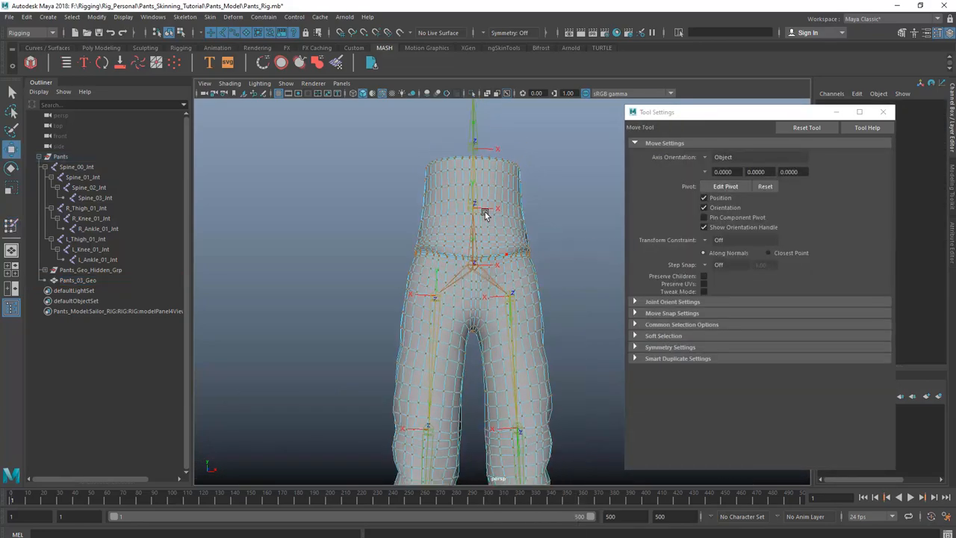
{"action": "left_click_drag", "start_coordinate": [457, 314], "coordinate": [471, 323], "text": "alt"}
{"action": "right_click_drag", "start_coordinate": [472, 324], "coordinate": [497, 306], "text": "alt"}
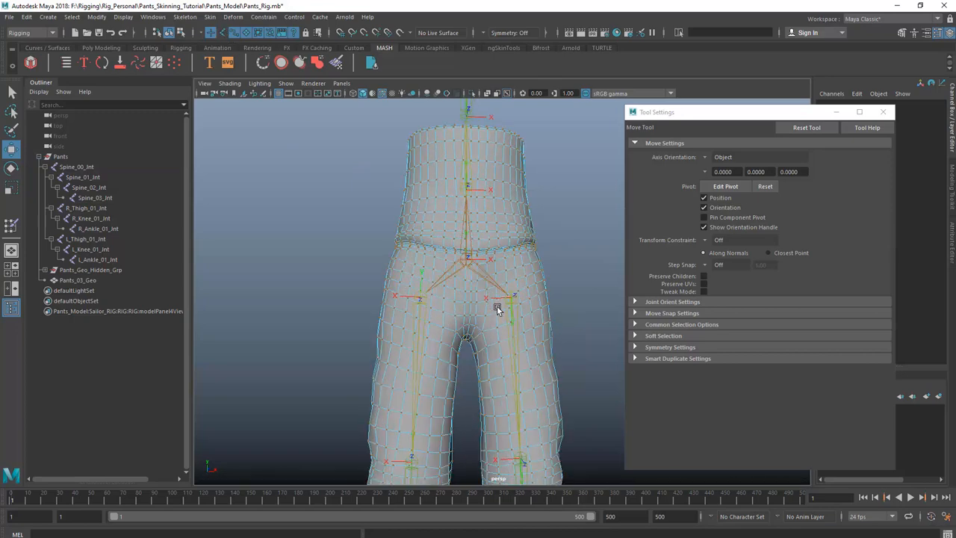
{"action": "left_click_drag", "start_coordinate": [497, 306], "coordinate": [526, 297], "text": "alt"}
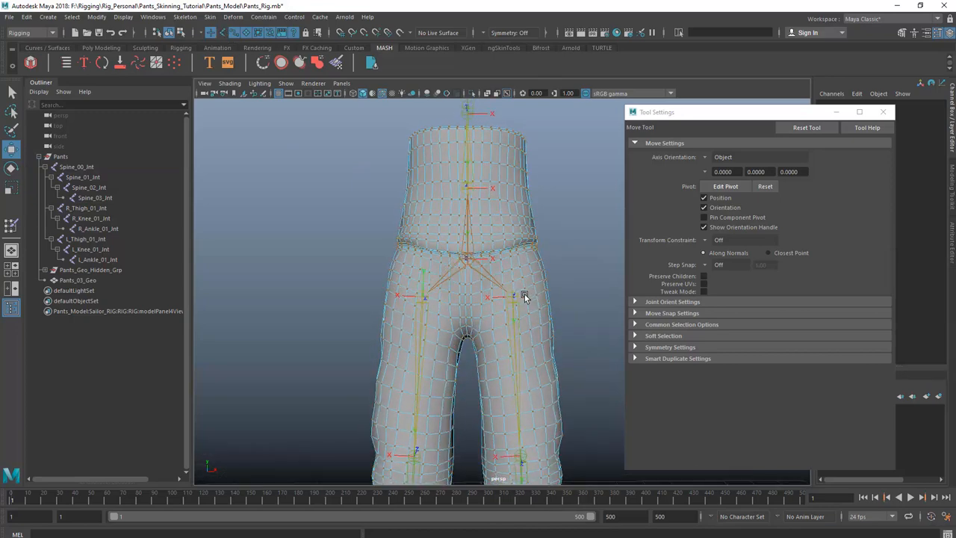
{"action": "key", "text": "q"}
{"action": "double_click", "coordinate": [476, 309]}
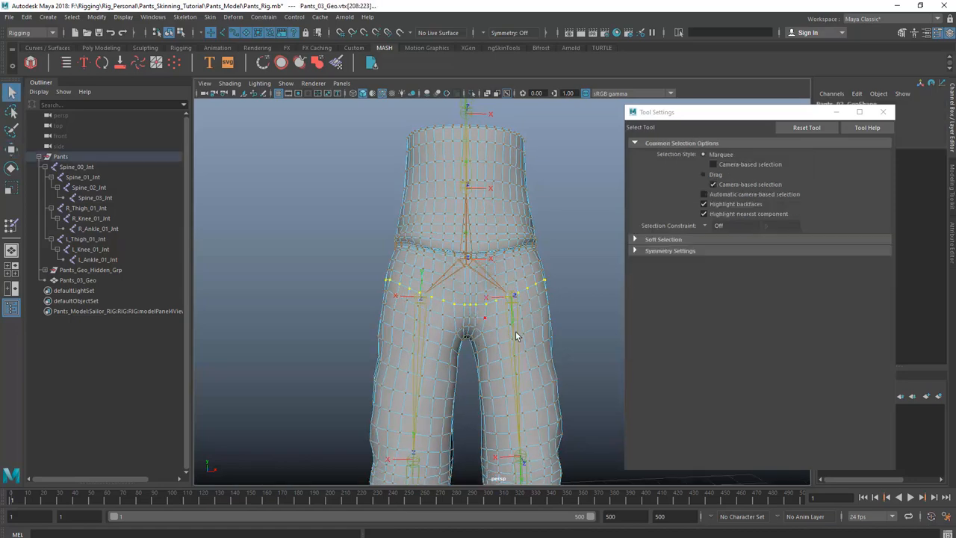
Extend the vertex selection from the hip loop down both legs, using wireframe display to catch the back vertices.
{"action": "left_click_drag", "start_coordinate": [515, 331], "coordinate": [578, 290], "text": "alt"}
{"action": "key", "text": "4"}
{"action": "scroll", "coordinate": [576, 288], "scroll_direction": "up", "scroll_amount": 5}
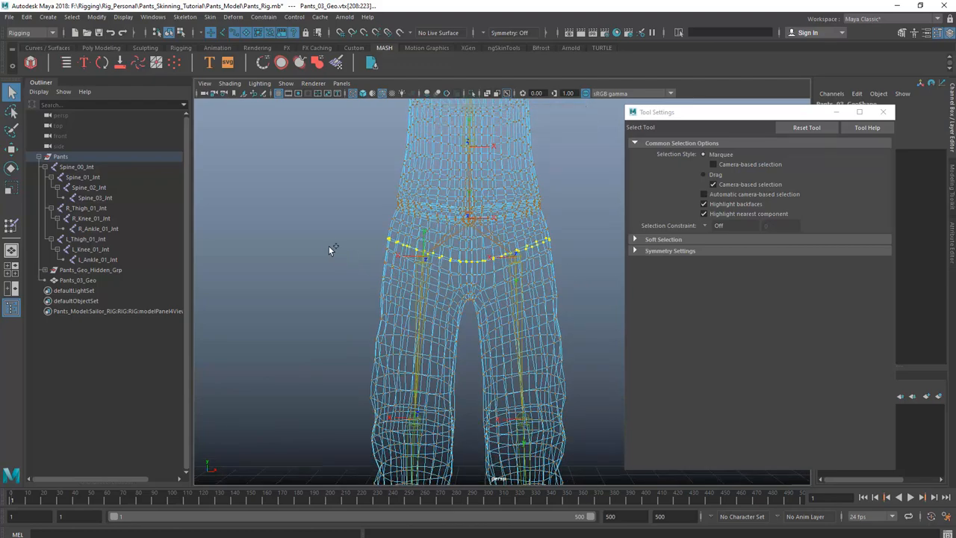
{"action": "left_click_drag", "start_coordinate": [330, 243], "coordinate": [747, 502], "text": "ctrl+shift"}
{"action": "mouse_move", "coordinate": [483, 248]}
{"action": "left_mouse_down", "text": "alt"}
{"action": "mouse_move", "coordinate": [481, 272]}
{"action": "mouse_move", "coordinate": [457, 274]}
{"action": "mouse_move", "coordinate": [512, 258]}
{"action": "mouse_move", "coordinate": [689, 272]}
{"action": "left_mouse_up", "text": "alt"}
{"action": "key", "text": "5"}
{"action": "left_click_drag", "start_coordinate": [509, 297], "coordinate": [393, 335], "text": "alt"}
Examine the upper edge of the selected leg vertices against the thigh joints in the front view.
{"action": "key", "text": "space"}
{"action": "key", "text": "space"}
{"action": "middle_click_drag", "start_coordinate": [503, 224], "coordinate": [491, 328], "text": "alt"}
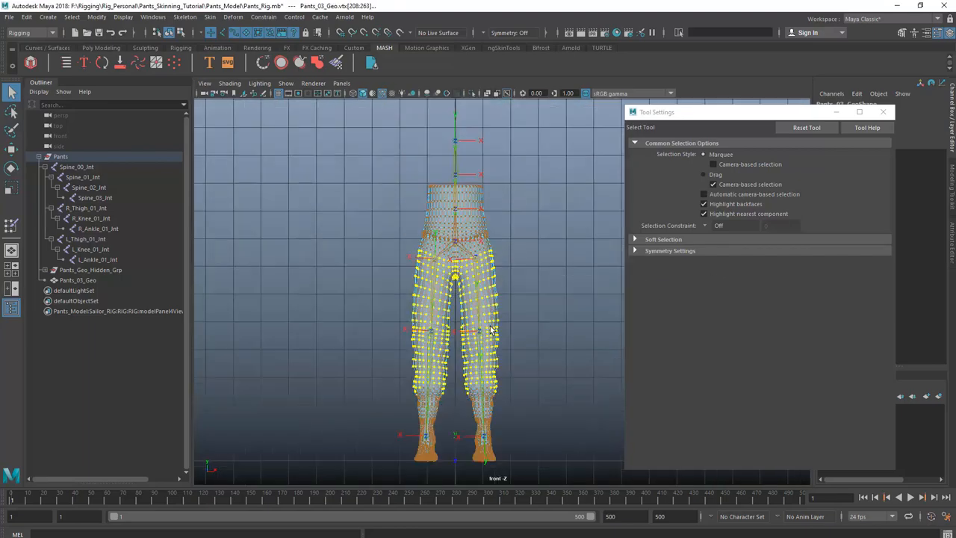
{"action": "scroll", "coordinate": [494, 239], "scroll_direction": "up", "scroll_amount": 3}
{"action": "scroll", "coordinate": [526, 313], "scroll_direction": "up", "scroll_amount": 3}
{"action": "middle_click_drag", "start_coordinate": [495, 223], "coordinate": [514, 317], "text": "alt"}
{"action": "scroll", "coordinate": [505, 324], "scroll_direction": "down", "scroll_amount": 3}
{"action": "scroll", "coordinate": [514, 319], "scroll_direction": "up", "scroll_amount": 5}
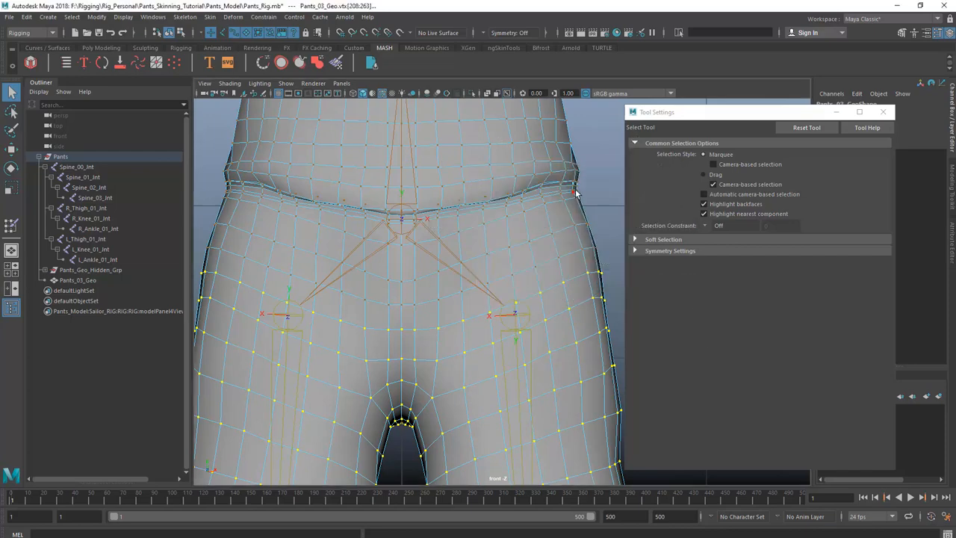
{"action": "key", "text": "space"}
{"action": "key", "text": "space"}
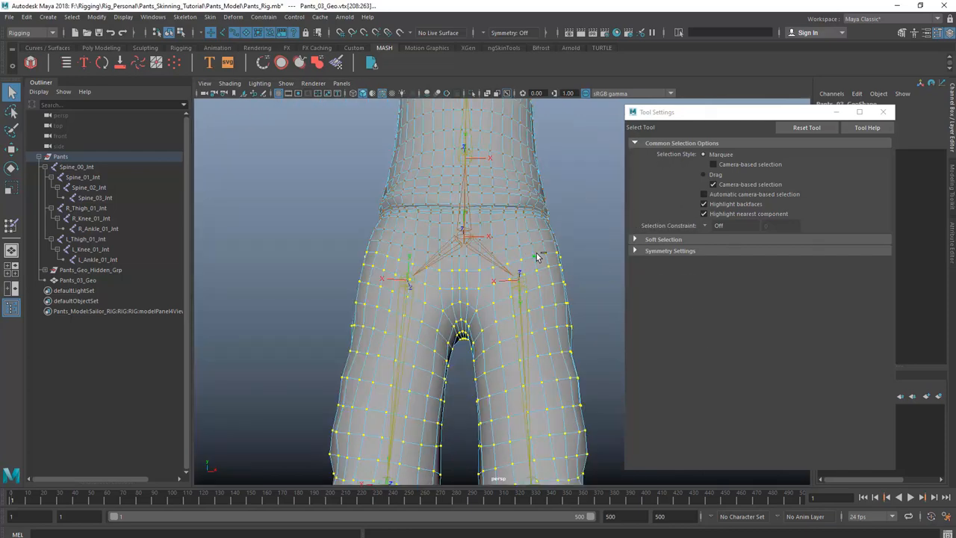
Deselect the topmost vertex loop at the hips and compare the new boundary in the front and perspective views.
{"action": "double_click", "coordinate": [537, 257], "text": "ctrl"}
{"action": "key", "text": "ctrl+z"}
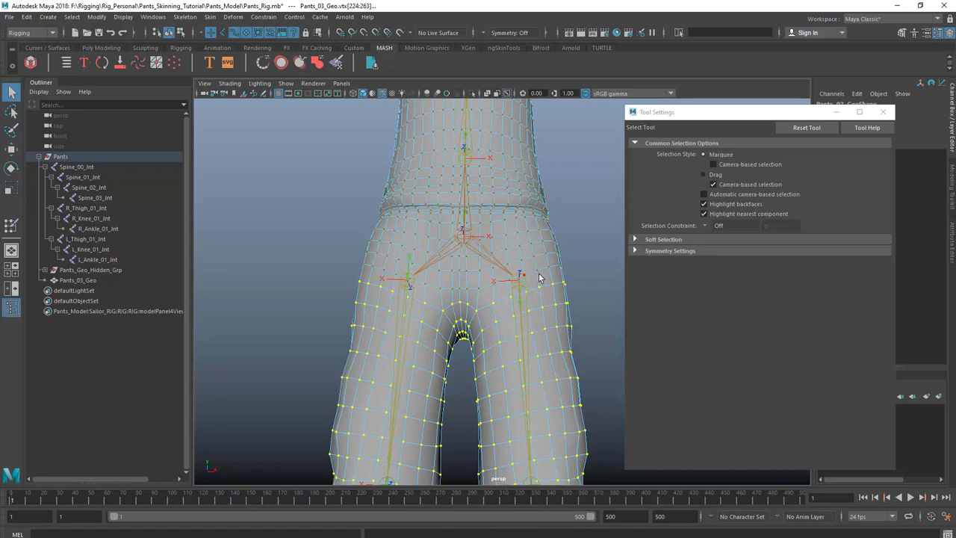
{"action": "key", "text": "space"}
{"action": "key", "text": "space"}
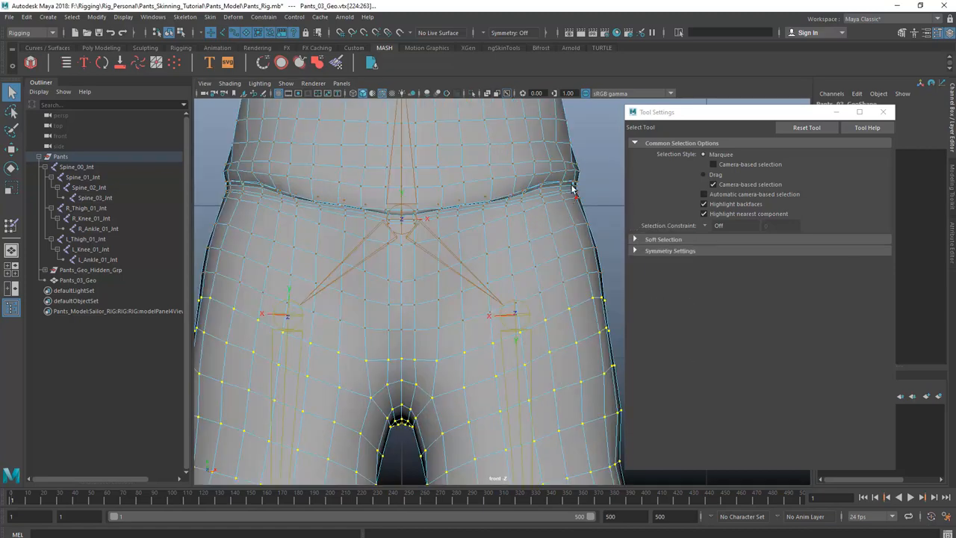
{"action": "key", "text": "space"}
{"action": "key", "text": "space"}
{"action": "key", "text": "space"}
{"action": "left_click_drag", "start_coordinate": [564, 172], "coordinate": [567, 150]}
{"action": "key", "text": "space"}
{"action": "scroll", "coordinate": [550, 265], "scroll_direction": "down", "scroll_amount": 5}
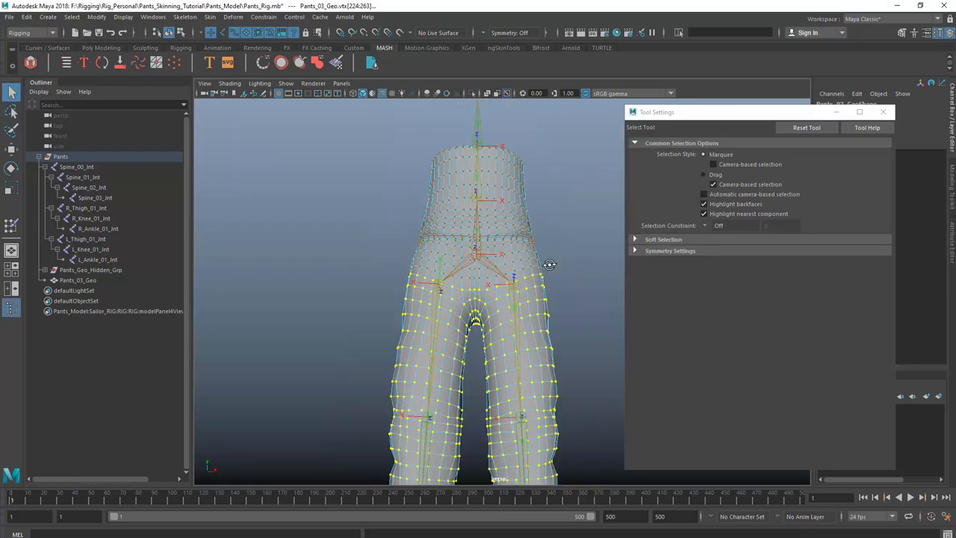
Flood the selected leg vertices with the L_Thigh_01_Jnt influence, adding a weight value of 1.
{"action": "mouse_move", "coordinate": [549, 265]}
{"action": "left_mouse_down", "text": "alt"}
{"action": "mouse_move", "coordinate": [522, 294]}
{"action": "mouse_move", "coordinate": [551, 290]}
{"action": "left_mouse_up", "text": "alt"}
{"action": "right_click_drag", "start_coordinate": [550, 290], "coordinate": [513, 247]}
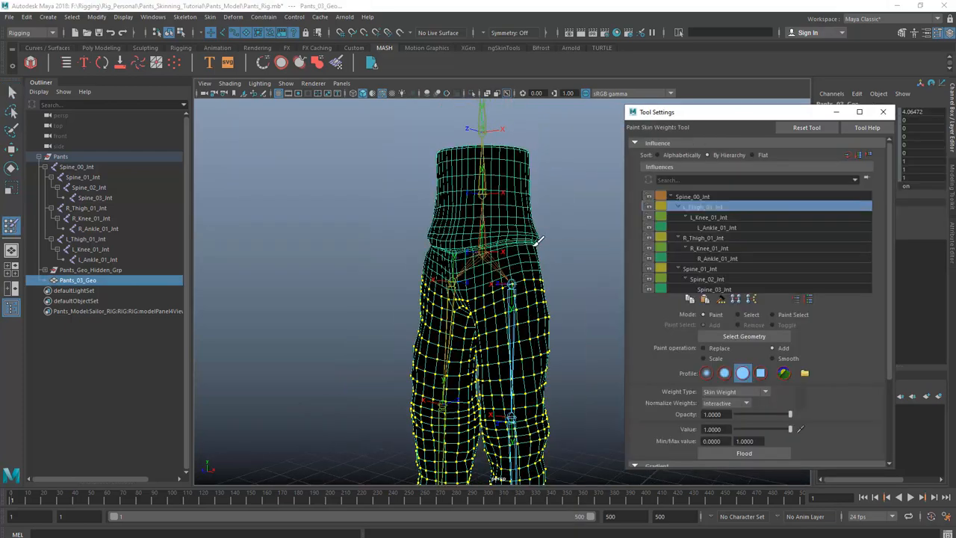
{"action": "left_click", "coordinate": [755, 455]}
{"action": "scroll", "coordinate": [523, 291], "scroll_direction": "down", "scroll_amount": 3}
{"action": "mouse_move", "coordinate": [523, 292]}
{"action": "left_mouse_down", "text": "alt"}
{"action": "mouse_move", "coordinate": [495, 288]}
{"action": "mouse_move", "coordinate": [523, 384]}
{"action": "mouse_move", "coordinate": [551, 277]}
{"action": "left_mouse_up", "text": "alt"}
{"action": "scroll", "coordinate": [523, 385], "scroll_direction": "down", "scroll_amount": 3}
Select the remaining vertices of both lower legs and feet and flood them fully with the L_Thigh_01_Jnt influence.
{"action": "key", "text": "w"}
{"action": "right_click_drag", "start_coordinate": [525, 263], "coordinate": [484, 265]}
{"action": "left_click_drag", "start_coordinate": [397, 324], "coordinate": [551, 458]}
{"action": "right_click_drag", "start_coordinate": [527, 341], "coordinate": [486, 240]}
{"action": "left_click", "coordinate": [745, 454]}
{"action": "scroll", "coordinate": [509, 273], "scroll_direction": "up", "scroll_amount": 4}
{"action": "middle_click_drag", "start_coordinate": [509, 274], "coordinate": [513, 394], "text": "alt"}
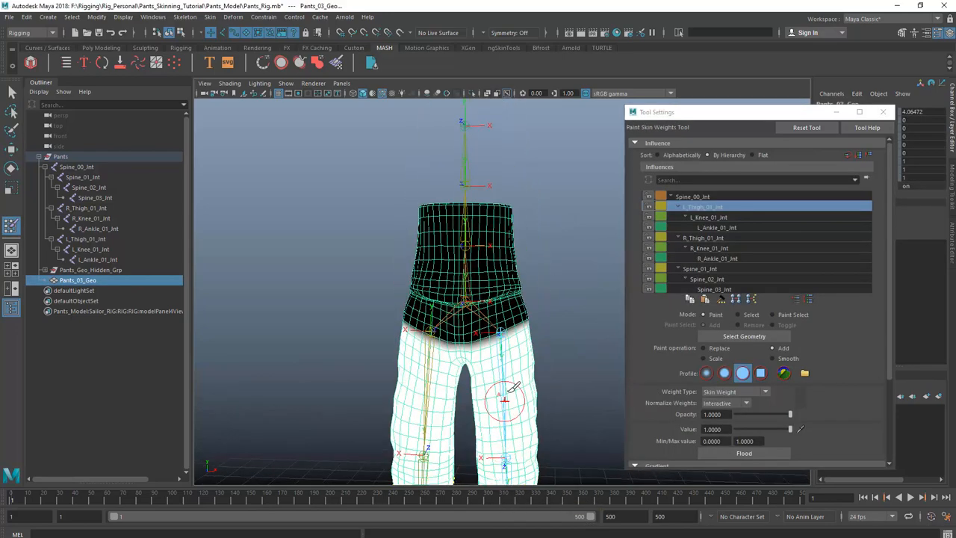
{"action": "left_click_drag", "start_coordinate": [513, 394], "coordinate": [429, 376], "text": "alt"}
Rotate L_Thigh_01_Jnt to about -47 degrees around X to test how the hip area deforms.
{"action": "key", "text": "w"}
{"action": "scroll", "coordinate": [537, 366], "scroll_direction": "up", "scroll_amount": 2}
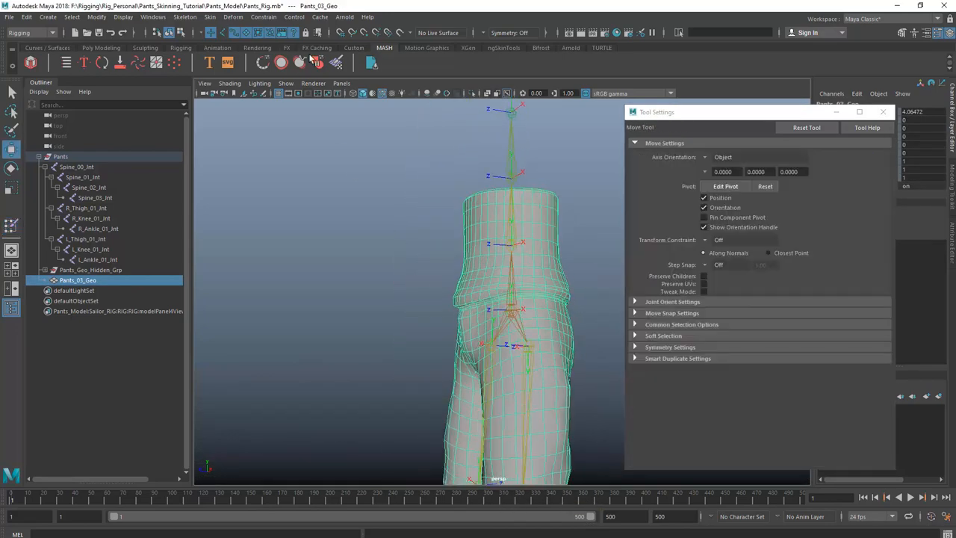
{"action": "left_click", "coordinate": [534, 395]}
{"action": "left_click_drag", "start_coordinate": [534, 395], "coordinate": [523, 413], "text": "alt"}
{"action": "key", "text": "e"}
{"action": "left_click_drag", "start_coordinate": [523, 412], "coordinate": [491, 369], "text": "alt"}
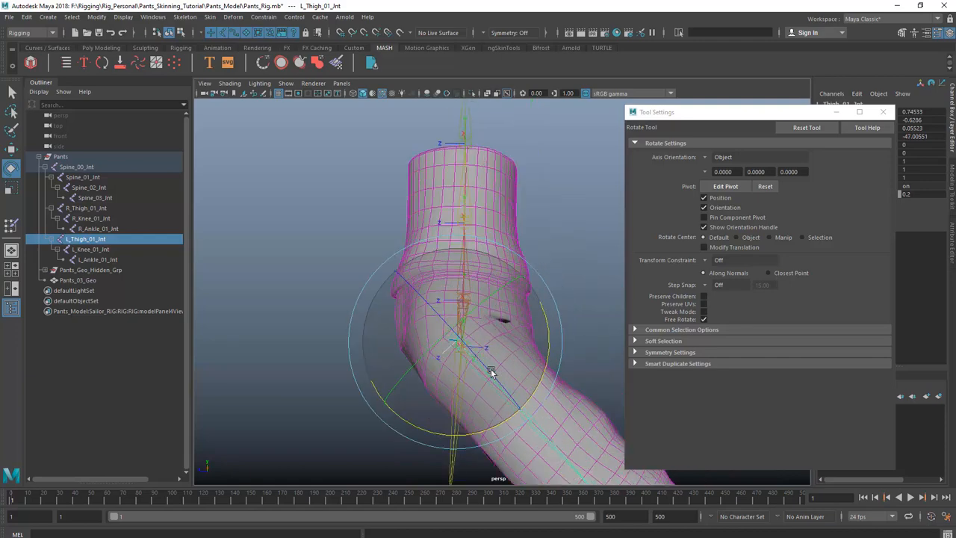
Set the playback range to end at frame 10 and minimize the tool settings.
{"action": "left_click_drag", "start_coordinate": [624, 516], "coordinate": [594, 516]}
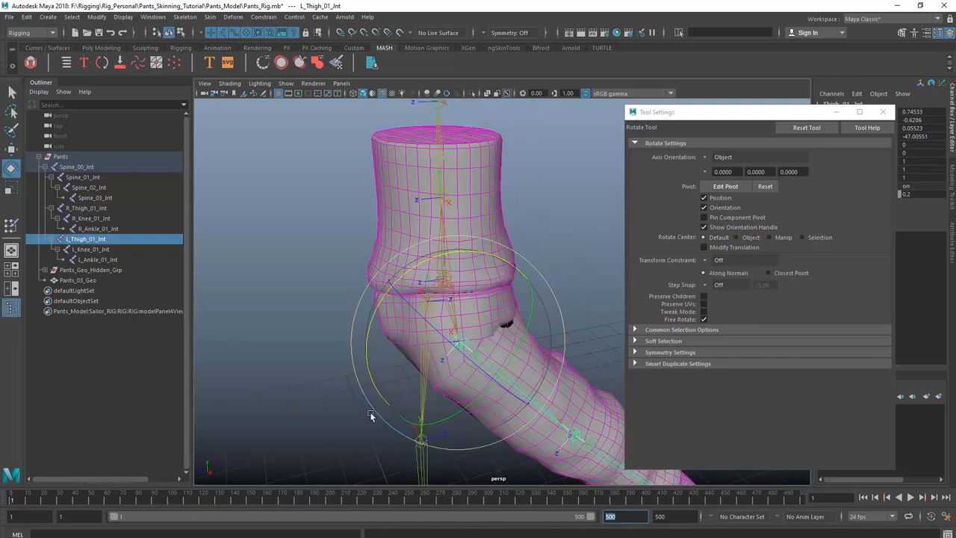
{"action": "type", "text": "10"}
{"action": "key", "text": "Return"}
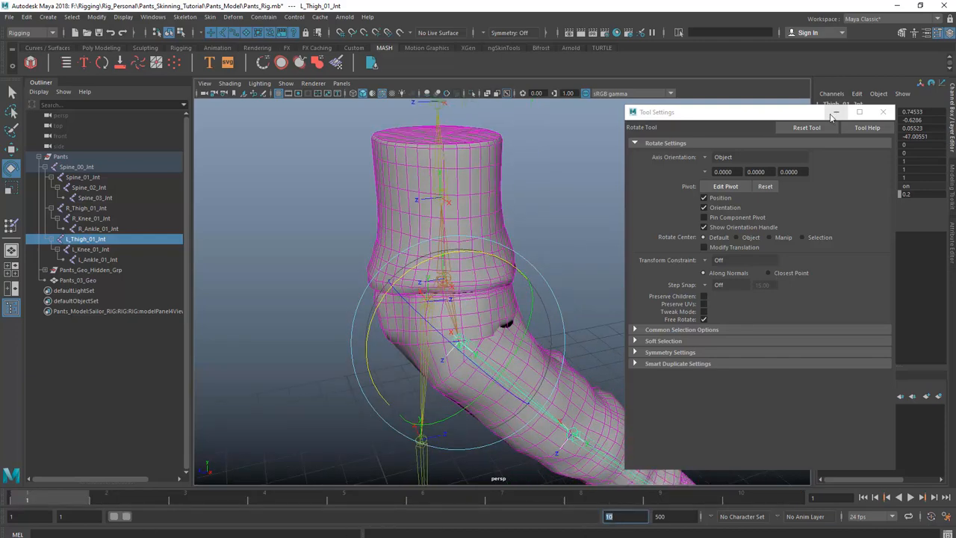
{"action": "left_click", "coordinate": [833, 115]}
Key L_Thigh_01_Jnt's X rotation at about 24 degrees on frame 10 and about 56 degrees on frame 5.
{"action": "left_click_drag", "start_coordinate": [540, 398], "coordinate": [423, 387], "text": "alt"}
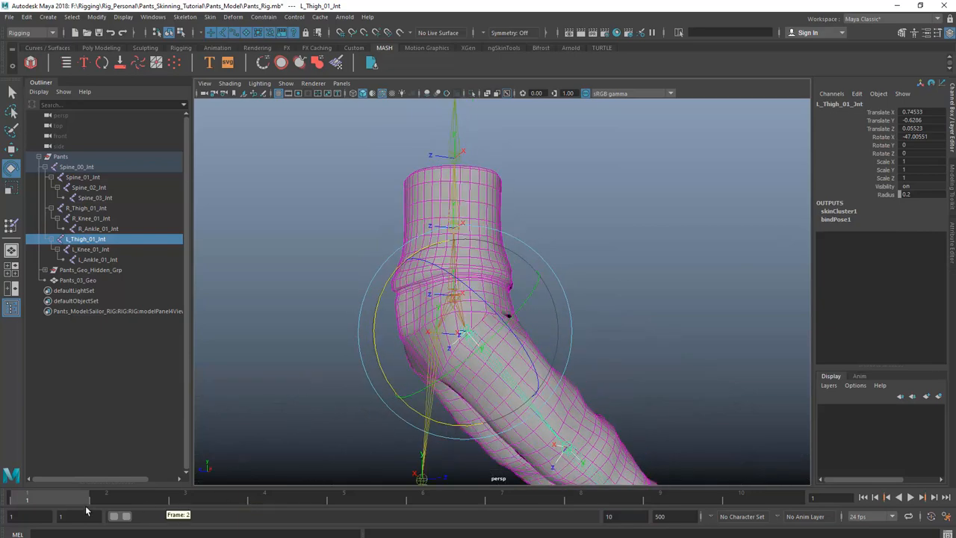
{"action": "left_click_drag", "start_coordinate": [82, 499], "coordinate": [740, 499]}
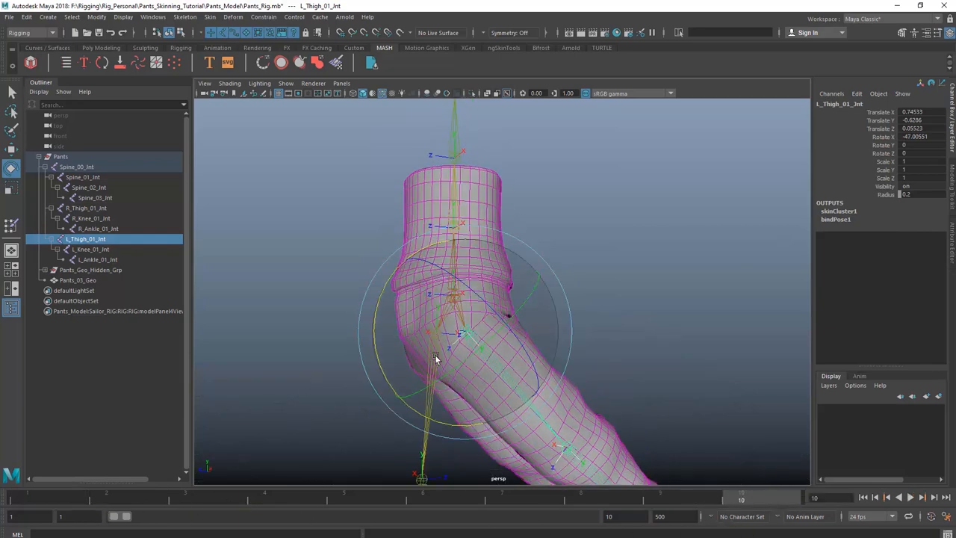
{"action": "left_click_drag", "start_coordinate": [402, 421], "coordinate": [447, 426]}
{"action": "left_click", "coordinate": [392, 499]}
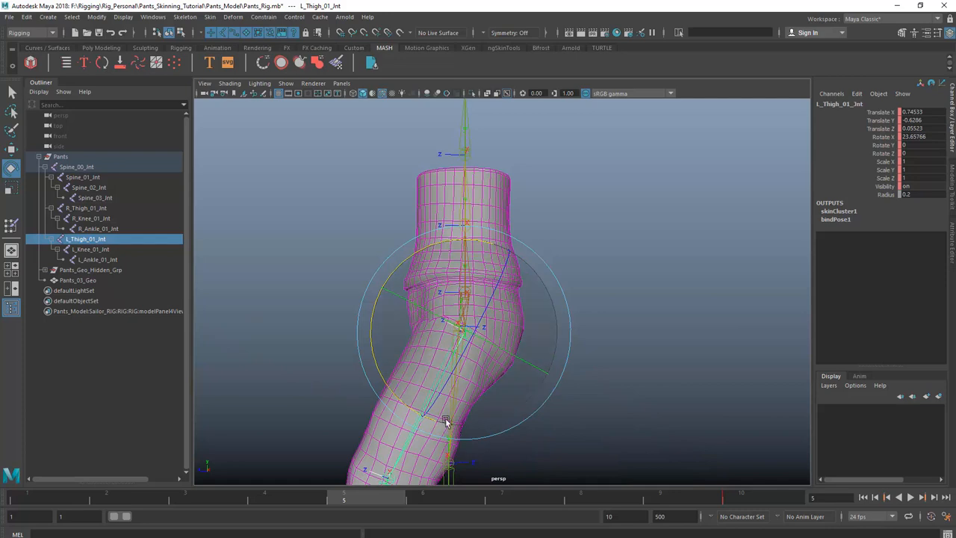
{"action": "left_click_drag", "start_coordinate": [412, 397], "coordinate": [334, 361]}
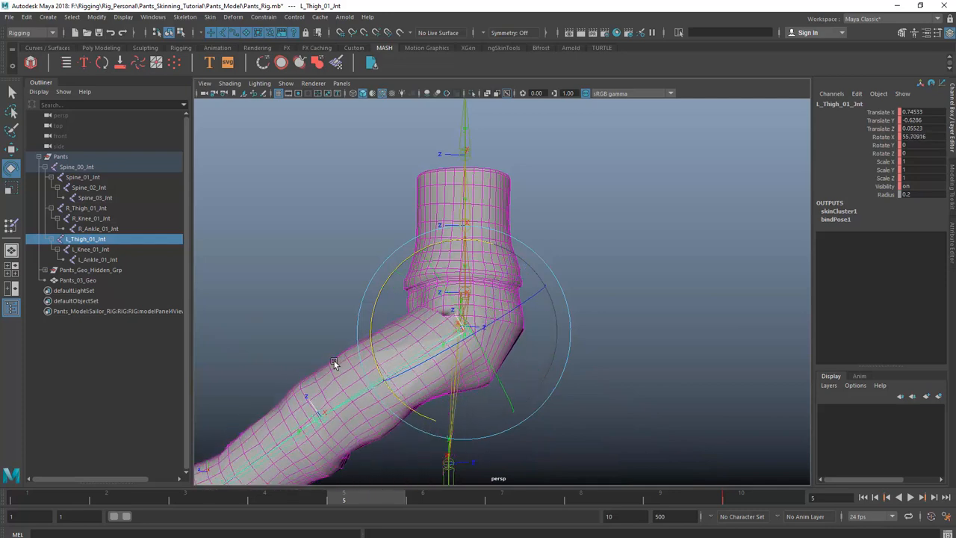
{"action": "key", "text": "s"}
Go back to frame 1 of the animation.
{"action": "left_click", "coordinate": [216, 499]}
{"action": "left_click", "coordinate": [23, 498]}
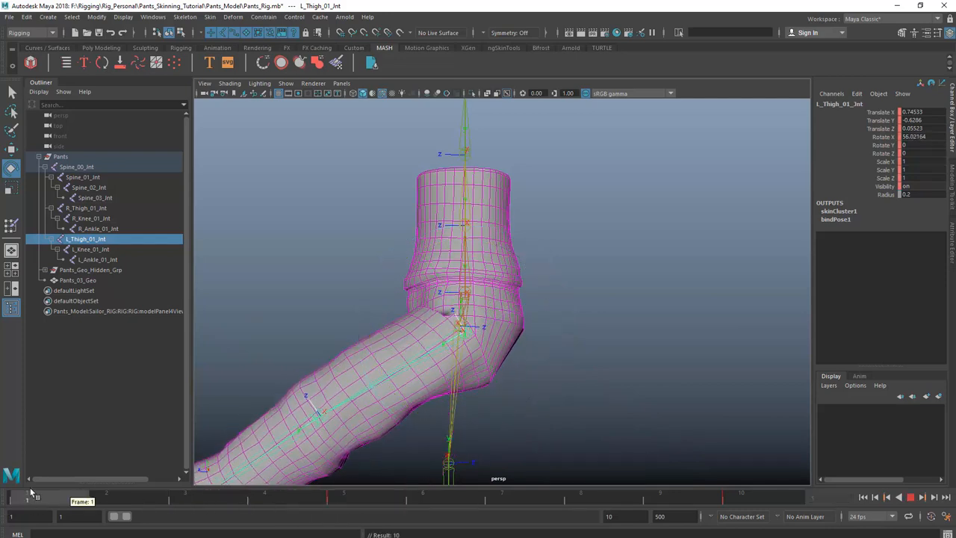
{"action": "left_click_drag", "start_coordinate": [908, 143], "coordinate": [912, 152]}
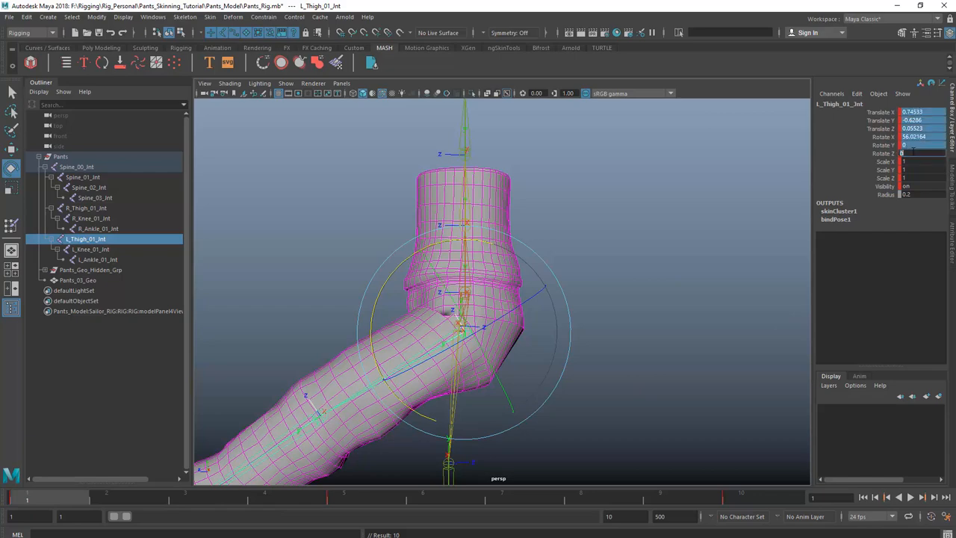
{"action": "type", "text": "0"}
{"action": "key", "text": "Return"}
{"action": "left_click_drag", "start_coordinate": [426, 328], "coordinate": [403, 337], "text": "alt"}
{"action": "key", "text": "ctrl+z"}
Set L_Thigh_01_Jnt's X, Y and Z rotations to 0 on frame 1.
{"action": "left_click_drag", "start_coordinate": [928, 137], "coordinate": [919, 147]}
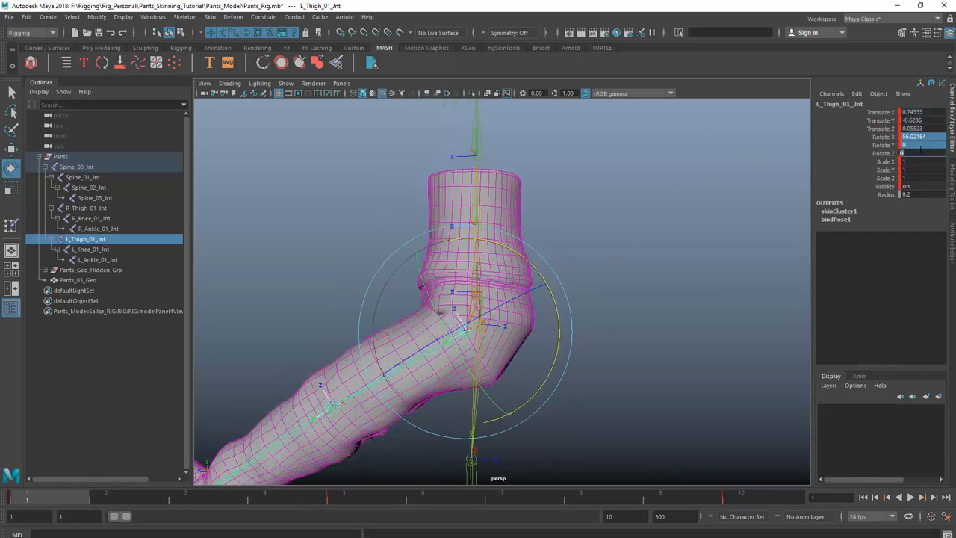
{"action": "type", "text": "0"}
{"action": "key", "text": "Return"}
{"action": "left_click_drag", "start_coordinate": [626, 333], "coordinate": [582, 347], "text": "alt"}
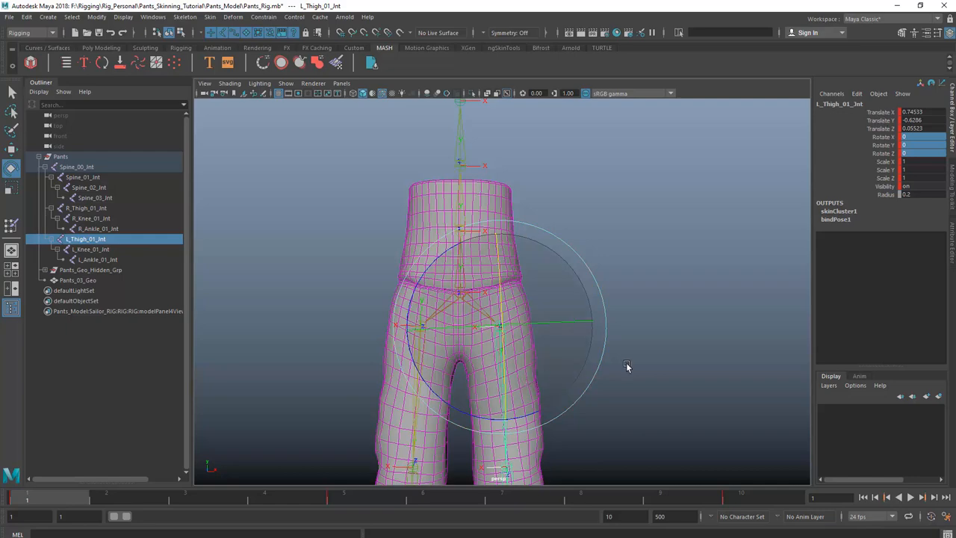
Play the leg test animation and inspect the left hip's deformation up close on frame 5.
{"action": "left_click_drag", "start_coordinate": [625, 367], "coordinate": [419, 485], "text": "alt"}
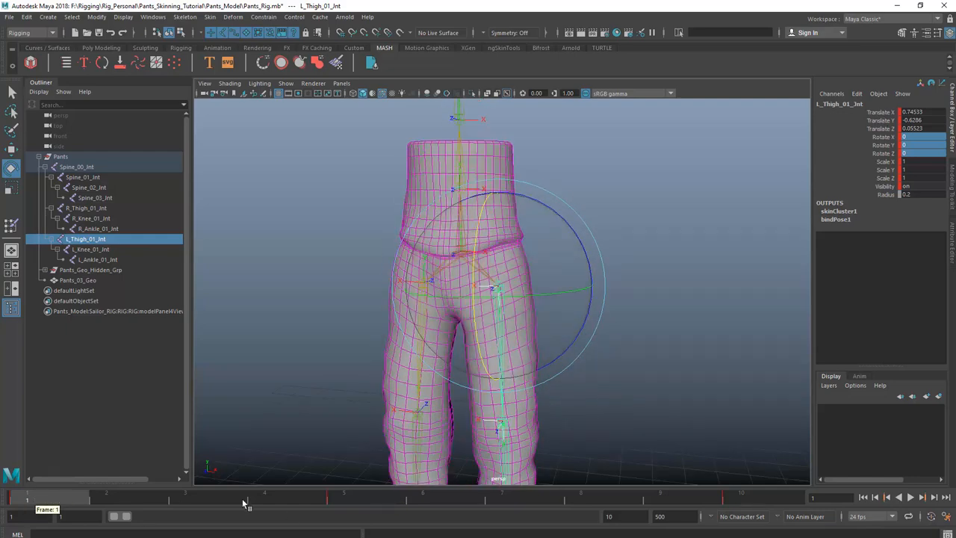
{"action": "key", "text": "alt+v"}
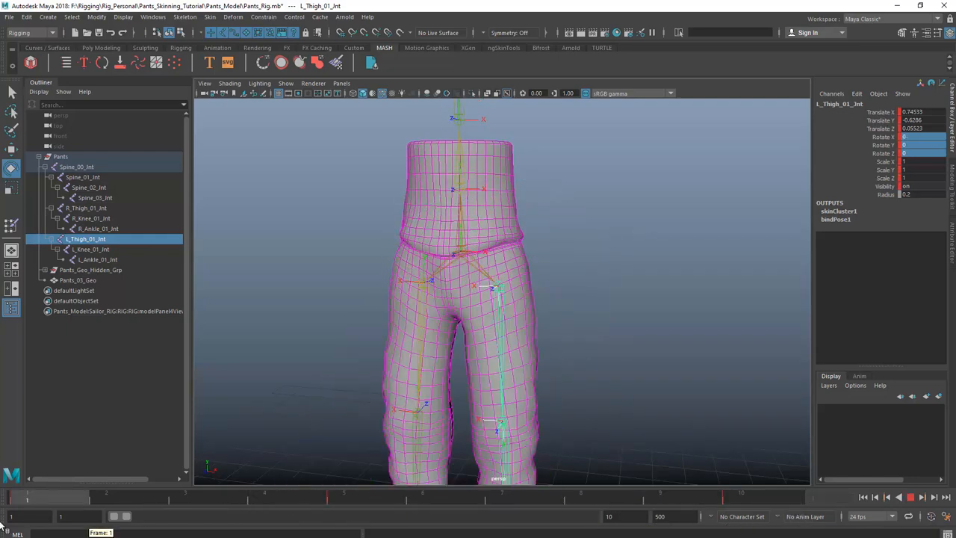
{"action": "key", "text": "Escape"}
{"action": "left_click_drag", "start_coordinate": [593, 271], "coordinate": [527, 224], "text": "alt"}
{"action": "scroll", "coordinate": [527, 224], "scroll_direction": "up", "scroll_amount": 3}
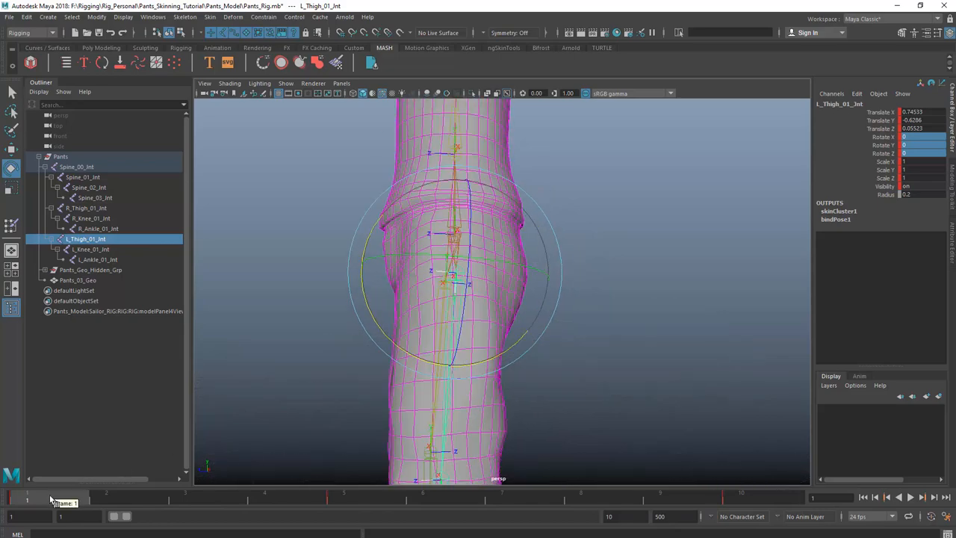
{"action": "left_click_drag", "start_coordinate": [52, 499], "coordinate": [383, 510]}
{"action": "middle_click_drag", "start_coordinate": [451, 256], "coordinate": [481, 321], "text": "alt"}
{"action": "right_click_drag", "start_coordinate": [480, 320], "coordinate": [499, 290], "text": "alt"}
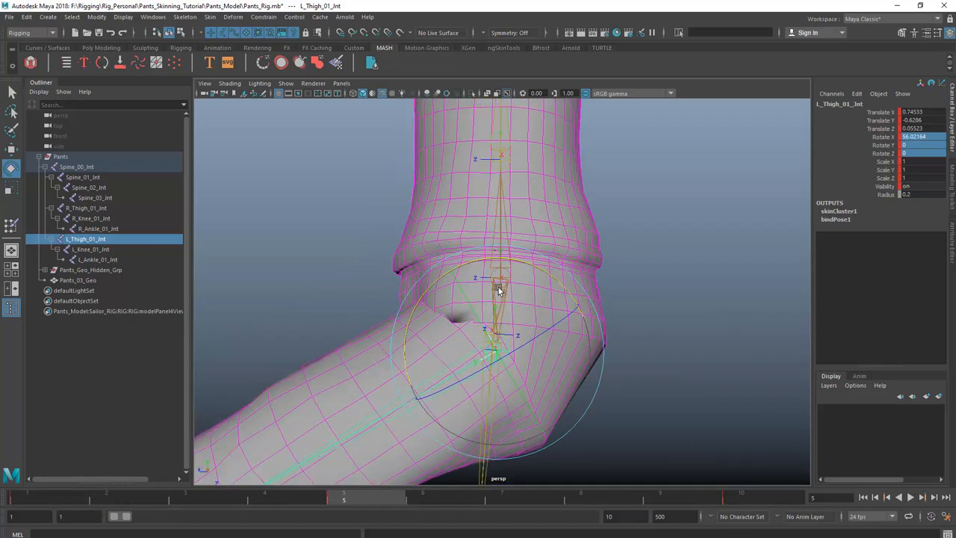
{"action": "left_click_drag", "start_coordinate": [498, 290], "coordinate": [490, 290], "text": "alt"}
Switch Pants_03_Geo to vertex mode and select the vertex loop around the pants at the top of the thighs.
{"action": "key", "text": "w"}
{"action": "left_click", "coordinate": [559, 307]}
{"action": "left_click_drag", "start_coordinate": [558, 307], "coordinate": [572, 301], "text": "alt"}
{"action": "right_click_drag", "start_coordinate": [572, 301], "coordinate": [523, 263]}
{"action": "left_click", "coordinate": [511, 364]}
{"action": "key", "text": "q"}
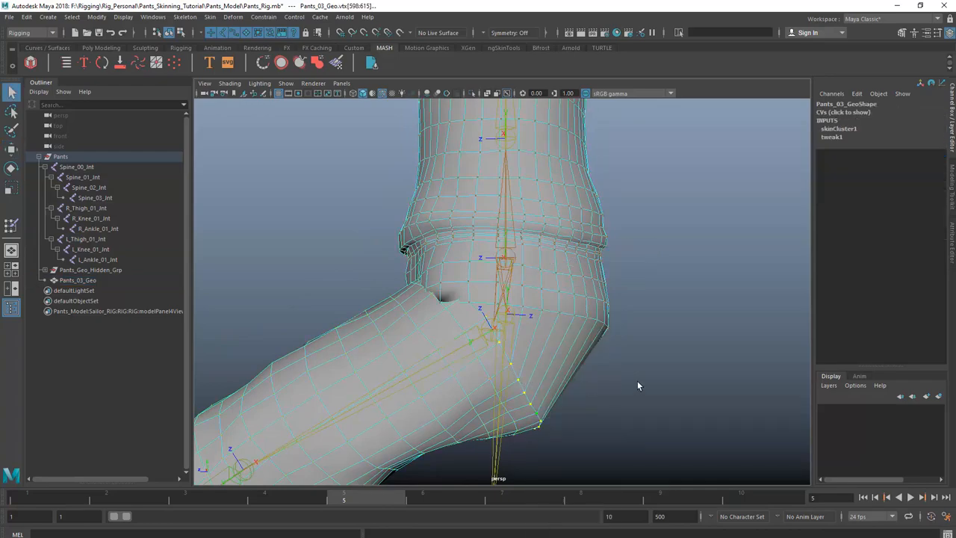
{"action": "scroll", "coordinate": [639, 387], "scroll_direction": "down", "scroll_amount": 3}
{"action": "left_click_drag", "start_coordinate": [639, 386], "coordinate": [548, 355], "text": "alt"}
{"action": "scroll", "coordinate": [521, 326], "scroll_direction": "down", "scroll_amount": 2}
{"action": "left_click_drag", "start_coordinate": [521, 327], "coordinate": [554, 349], "text": "alt"}
Return to frame 1, extend the selection to two neighbouring vertex loops across the hips, and check it in the front view.
{"action": "left_click_drag", "start_coordinate": [257, 499], "coordinate": [26, 499]}
{"action": "left_click_drag", "start_coordinate": [628, 285], "coordinate": [692, 277], "text": "alt"}
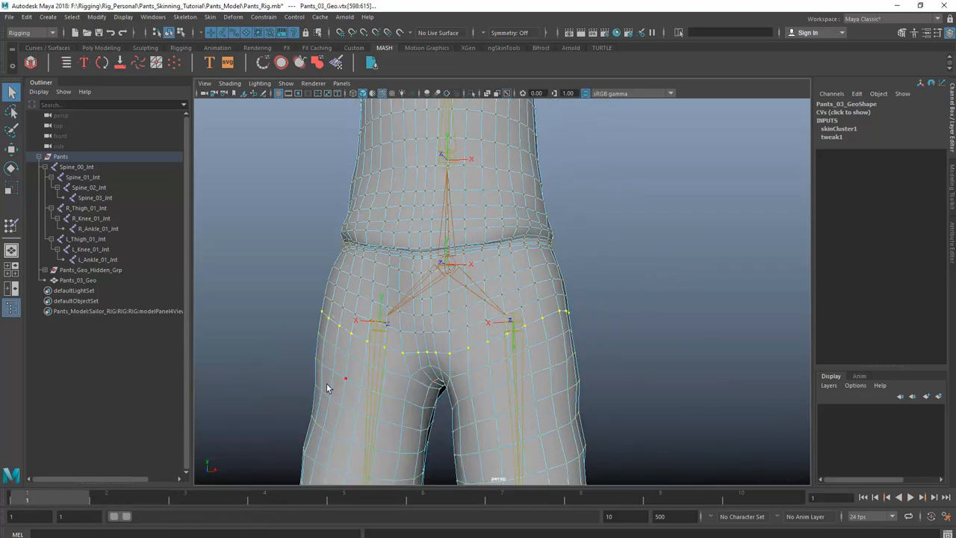
{"action": "key", "text": "space"}
{"action": "key", "text": "space"}
{"action": "scroll", "coordinate": [540, 320], "scroll_direction": "down", "scroll_amount": 7}
{"action": "scroll", "coordinate": [547, 303], "scroll_direction": "up", "scroll_amount": 5}
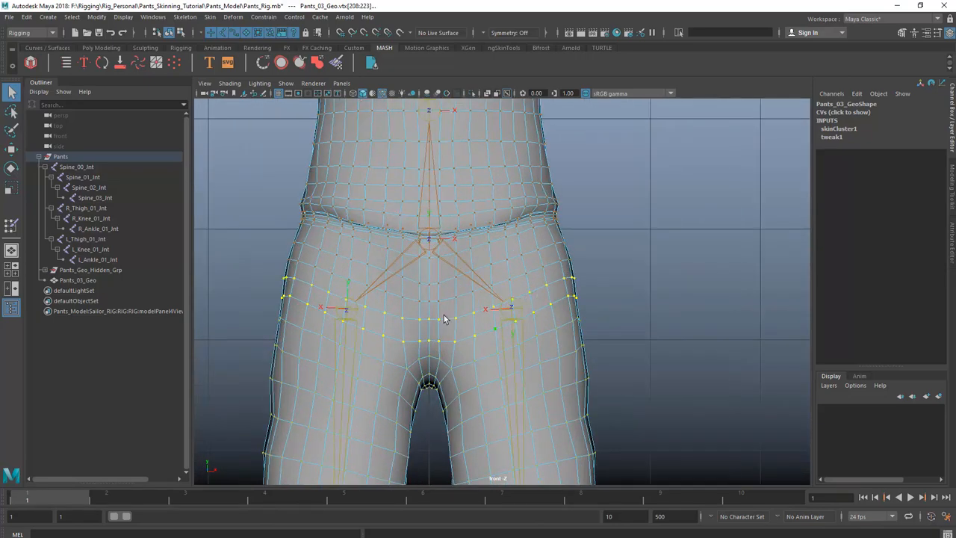
{"action": "key", "text": "space"}
{"action": "key", "text": "space"}
{"action": "key", "text": "space"}
On frame 5, open Paint Skin Weights with only Spine_00_Jnt and L_Thigh_01_Jnt unlocked, and make L_Thigh_01_Jnt the active influence.
{"action": "scroll", "coordinate": [557, 284], "scroll_direction": "down", "scroll_amount": 3}
{"action": "mouse_move", "coordinate": [560, 284]}
{"action": "left_mouse_down", "text": "alt"}
{"action": "mouse_move", "coordinate": [527, 287]}
{"action": "mouse_move", "coordinate": [523, 311]}
{"action": "left_mouse_up", "text": "alt"}
{"action": "left_click", "coordinate": [362, 502]}
{"action": "right_click_drag", "start_coordinate": [539, 310], "coordinate": [493, 241]}
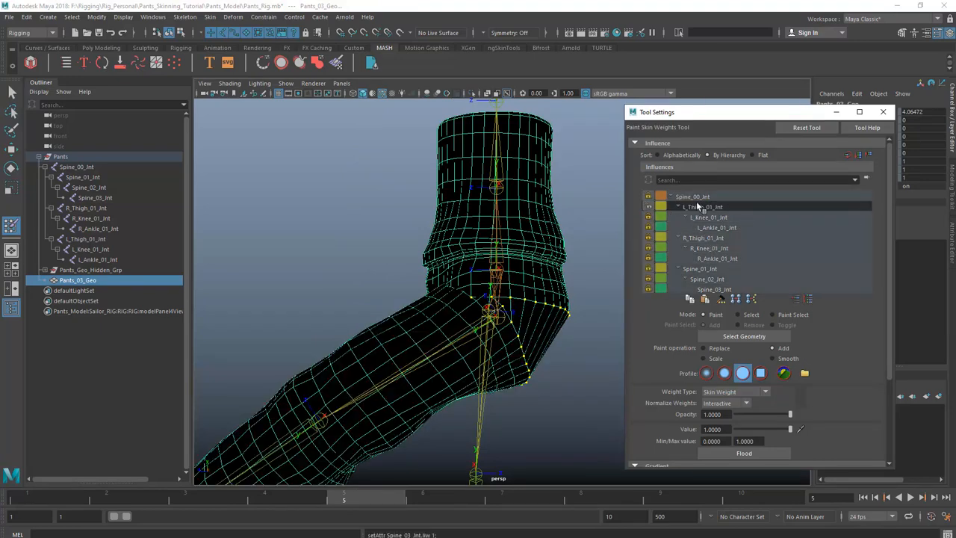
{"action": "left_click", "coordinate": [699, 207]}
{"action": "left_click", "coordinate": [716, 196]}
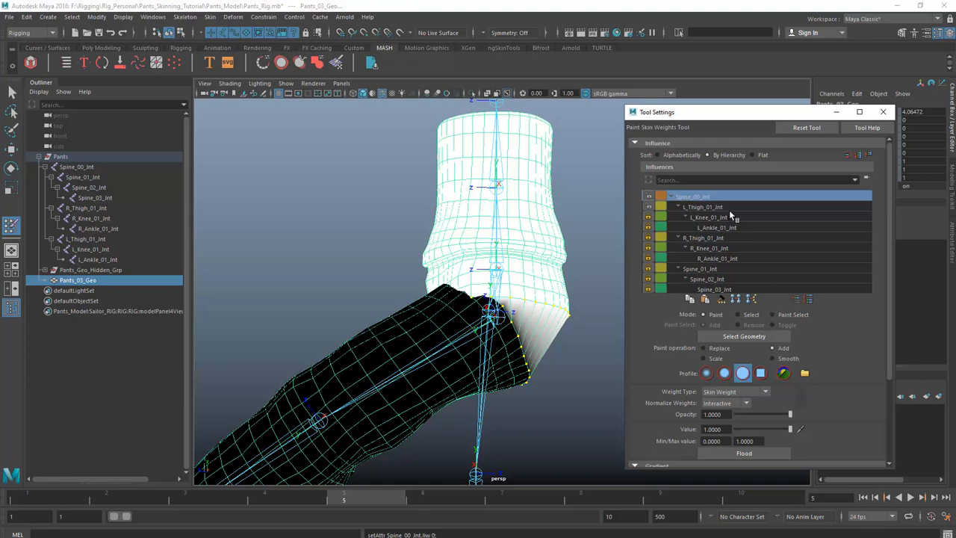
{"action": "left_click", "coordinate": [727, 207]}
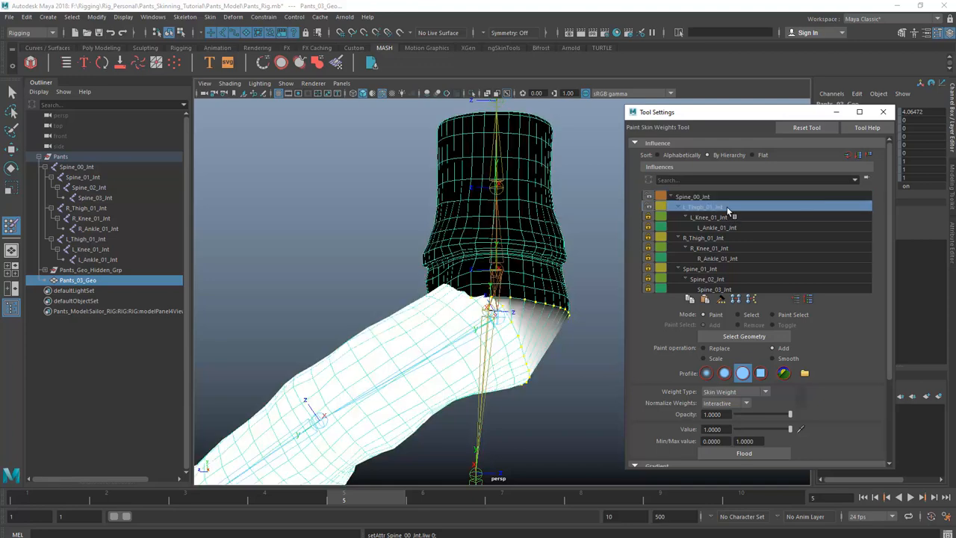
{"action": "left_click", "coordinate": [712, 195]}
{"action": "left_click", "coordinate": [717, 206]}
{"action": "left_click_drag", "start_coordinate": [567, 344], "coordinate": [542, 349], "text": "alt"}
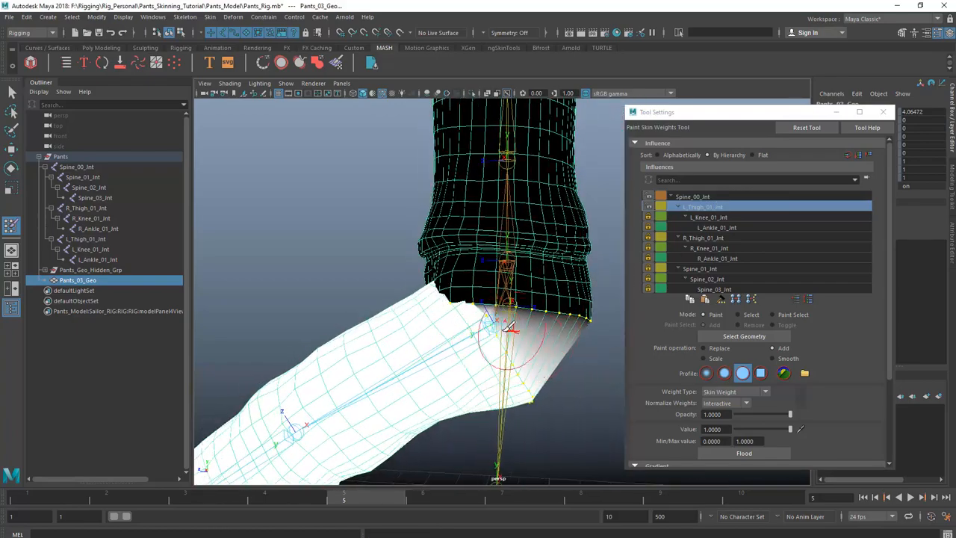
{"action": "left_click_drag", "start_coordinate": [486, 323], "coordinate": [516, 331], "text": "alt"}
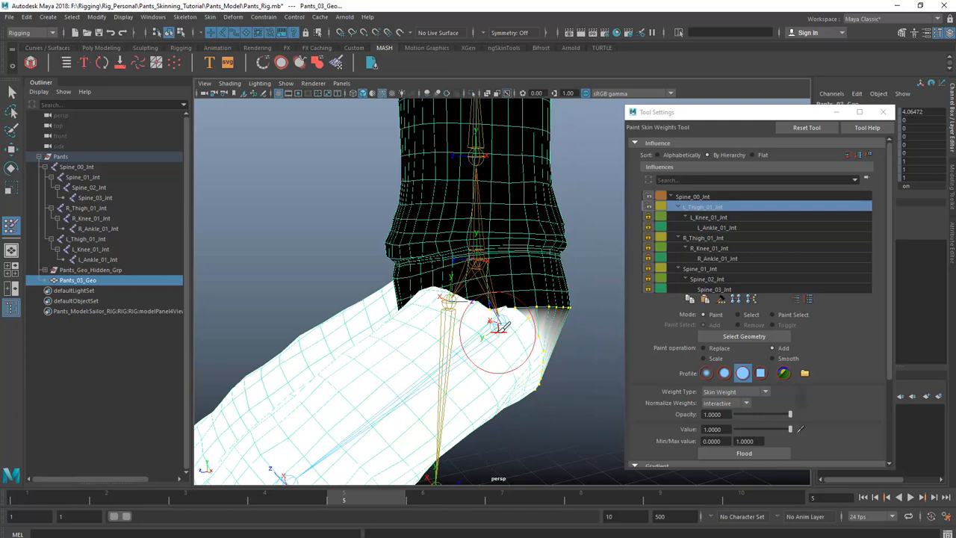
Set the paint operation to Smooth and flood L_Thigh_01_Jnt's weights twice on the two selected hip loops.
{"action": "left_click", "coordinate": [773, 358]}
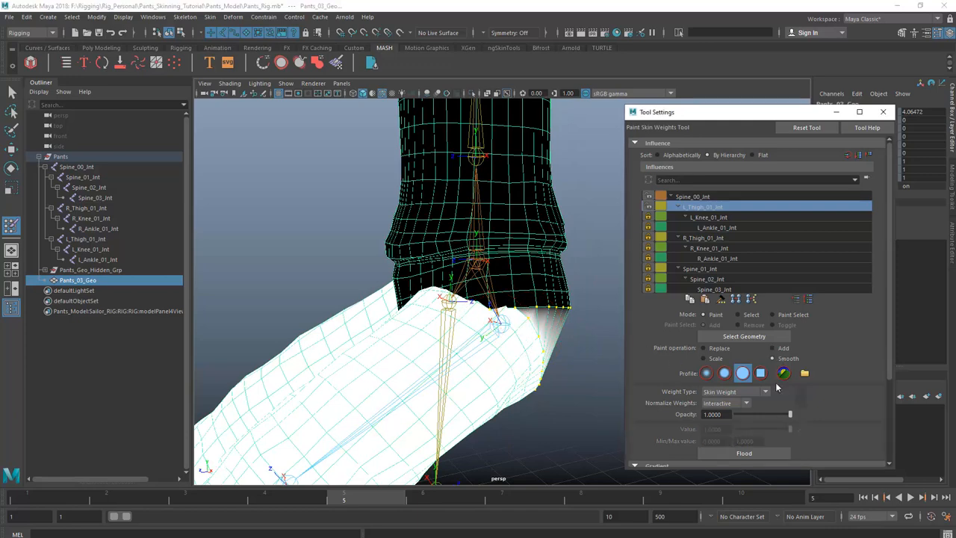
{"action": "left_click", "coordinate": [757, 453]}
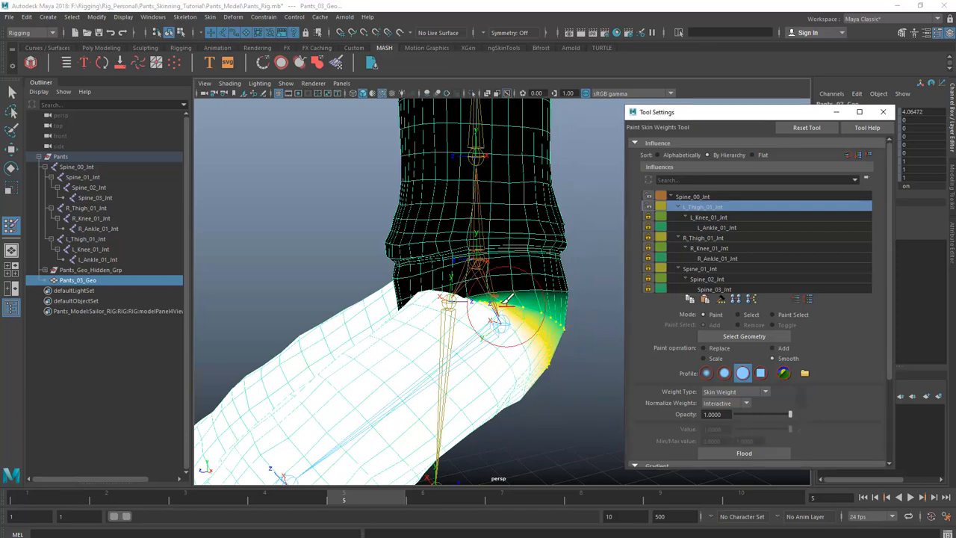
{"action": "mouse_move", "coordinate": [496, 320]}
{"action": "left_mouse_down", "text": "alt"}
{"action": "mouse_move", "coordinate": [427, 299]}
{"action": "mouse_move", "coordinate": [527, 301]}
{"action": "mouse_move", "coordinate": [508, 321]}
{"action": "left_mouse_up", "text": "alt"}
{"action": "left_click", "coordinate": [737, 456]}
Return to frame 1 and vertex mode, and expand the selection to a wider band of vertex loops around the hips.
{"action": "key", "text": "w"}
{"action": "left_click_drag", "start_coordinate": [331, 501], "coordinate": [54, 497]}
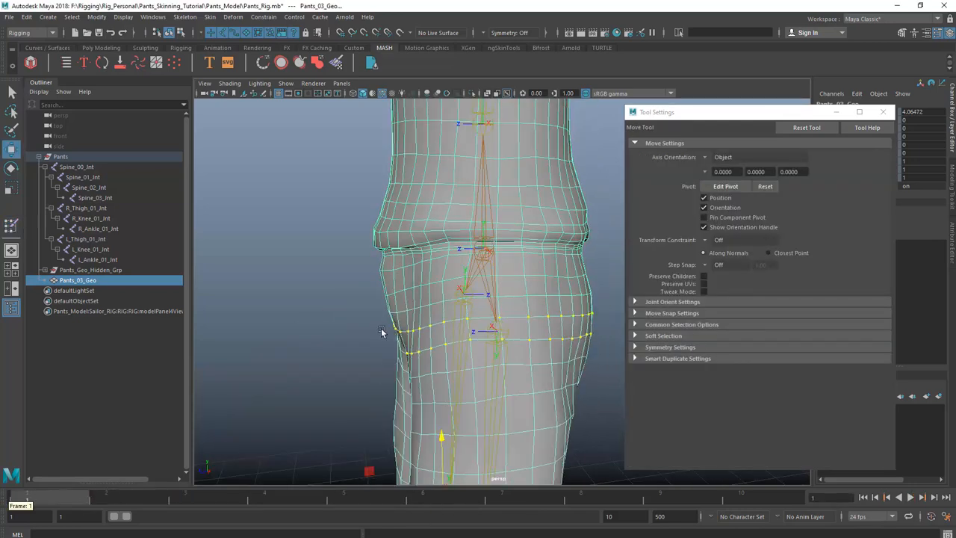
{"action": "left_click_drag", "start_coordinate": [384, 331], "coordinate": [523, 299], "text": "alt"}
{"action": "key", "text": "q"}
{"action": "right_click_drag", "start_coordinate": [543, 261], "coordinate": [498, 265]}
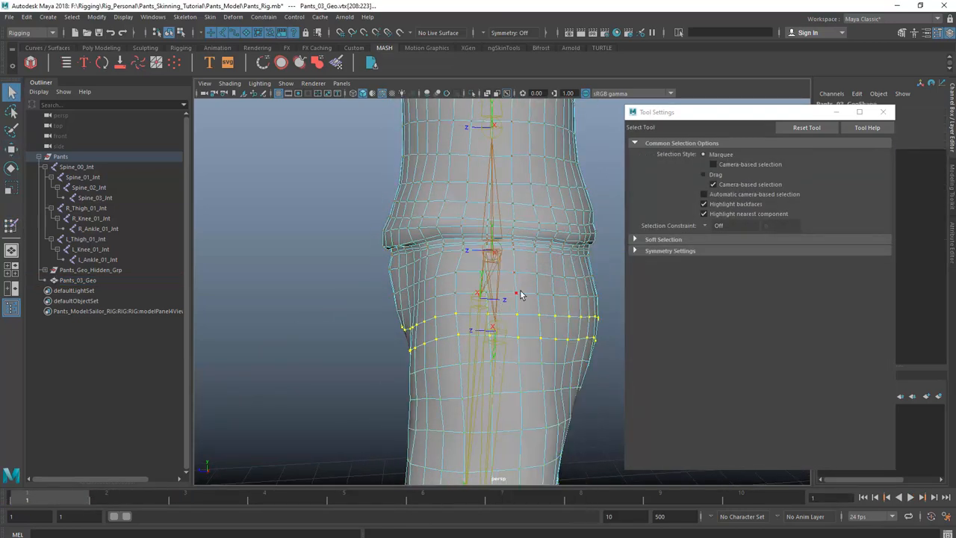
{"action": "double_click", "coordinate": [542, 296], "text": "shift"}
{"action": "scroll", "coordinate": [449, 350], "scroll_direction": "down", "scroll_amount": 3}
{"action": "left_click_drag", "start_coordinate": [448, 351], "coordinate": [471, 346], "text": "alt"}
{"action": "scroll", "coordinate": [544, 336], "scroll_direction": "up", "scroll_amount": 3}
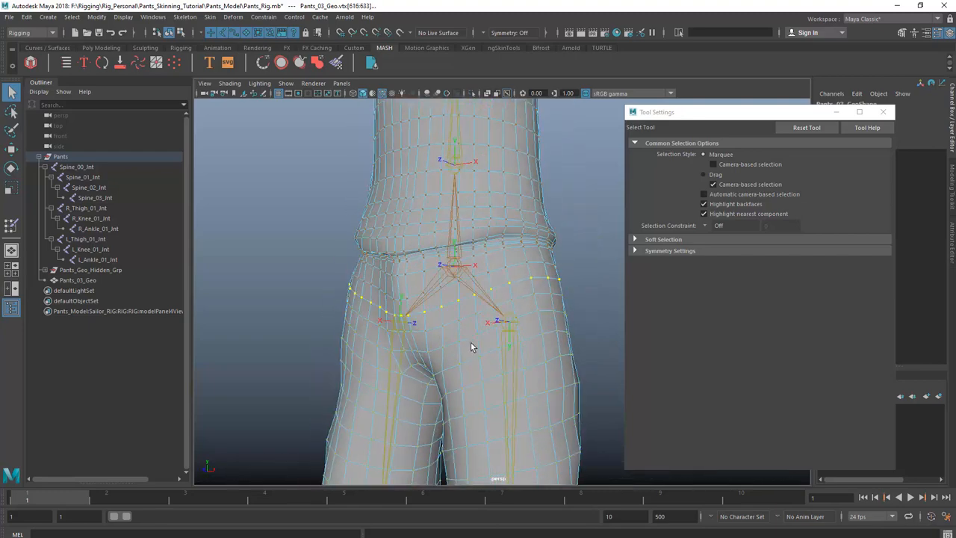
{"action": "key", "text": "ctrl+z"}
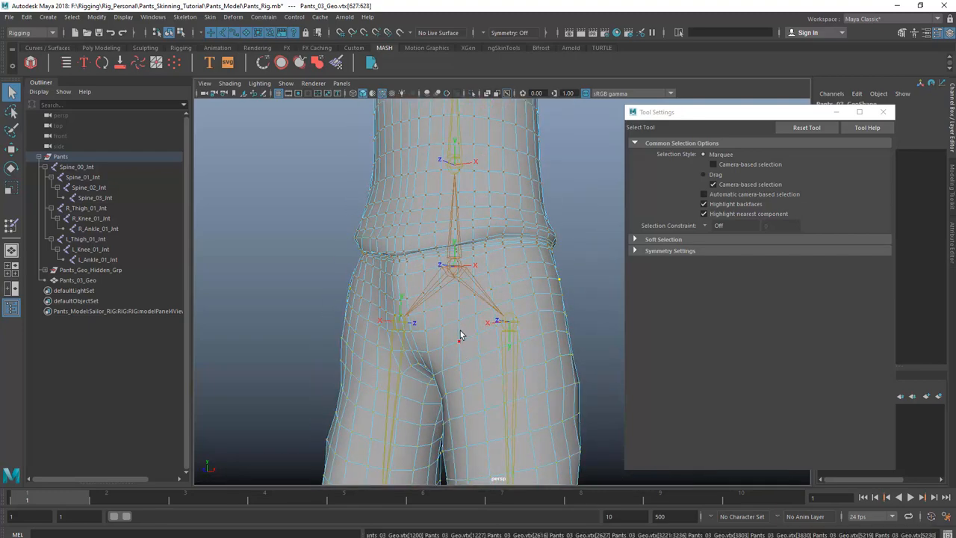
{"action": "key", "text": "ctrl+z"}
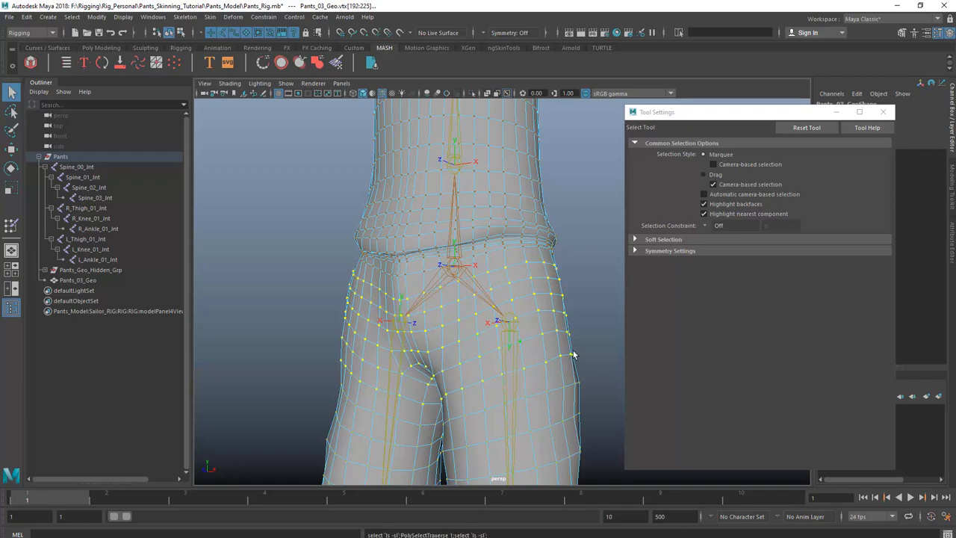
Keep only the band's outer vertex loops above and below the smoothed area selected, and move to frame 5.
{"action": "left_click_drag", "start_coordinate": [572, 354], "coordinate": [529, 361], "text": "alt"}
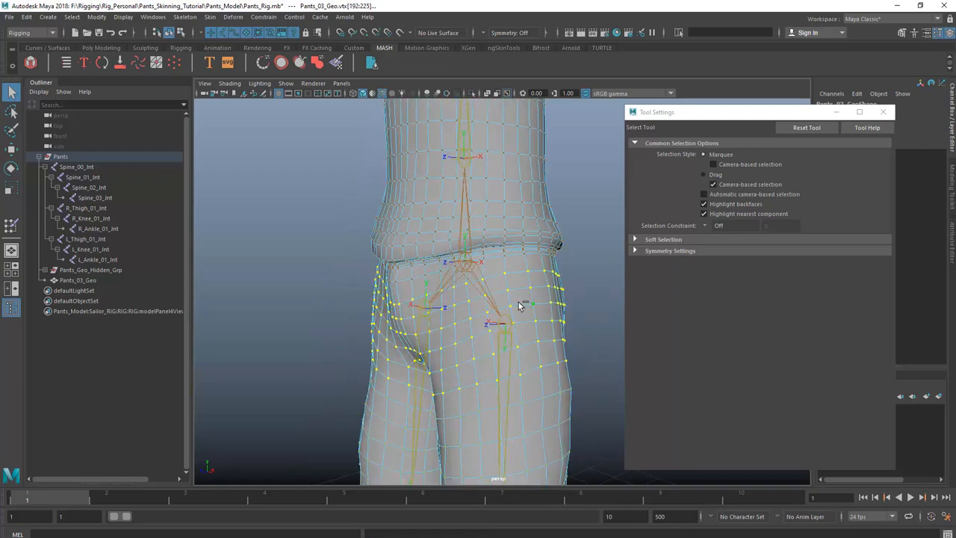
{"action": "left_click_drag", "start_coordinate": [514, 319], "coordinate": [535, 336], "text": "alt"}
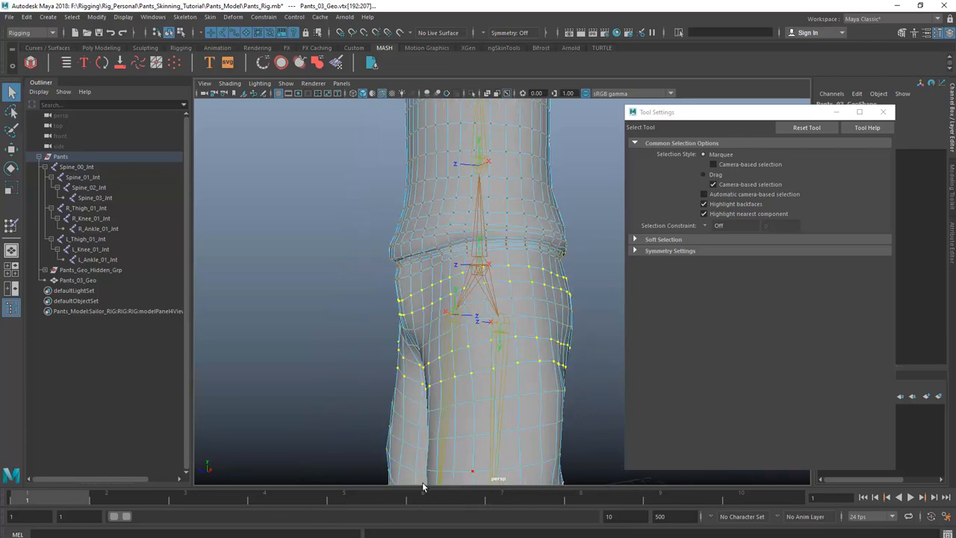
{"action": "left_click_drag", "start_coordinate": [427, 500], "coordinate": [353, 501]}
{"action": "left_click_drag", "start_coordinate": [538, 320], "coordinate": [509, 320], "text": "alt"}
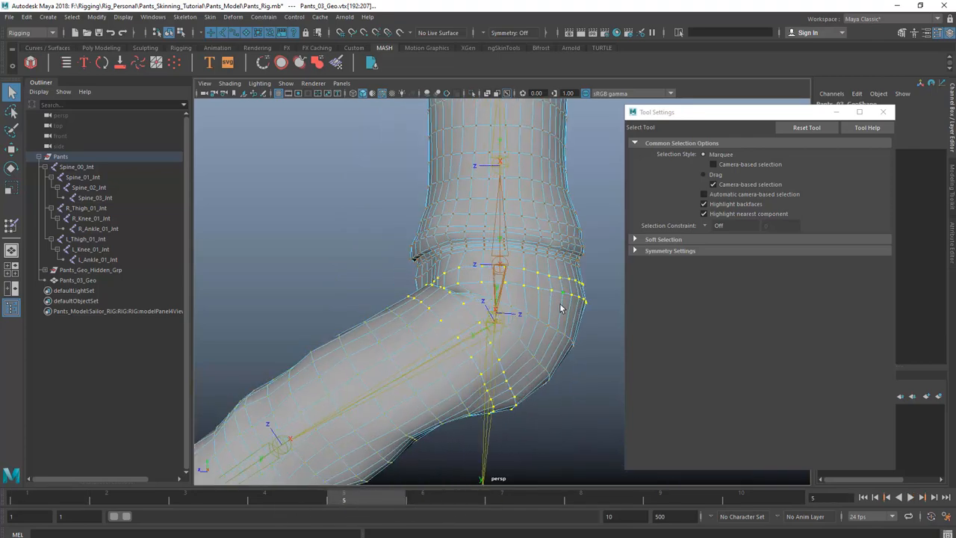
Flood L_Thigh_01_Jnt's weights repeatedly with Smooth to widen the falloff around the hip.
{"action": "right_click_drag", "start_coordinate": [561, 261], "coordinate": [515, 247]}
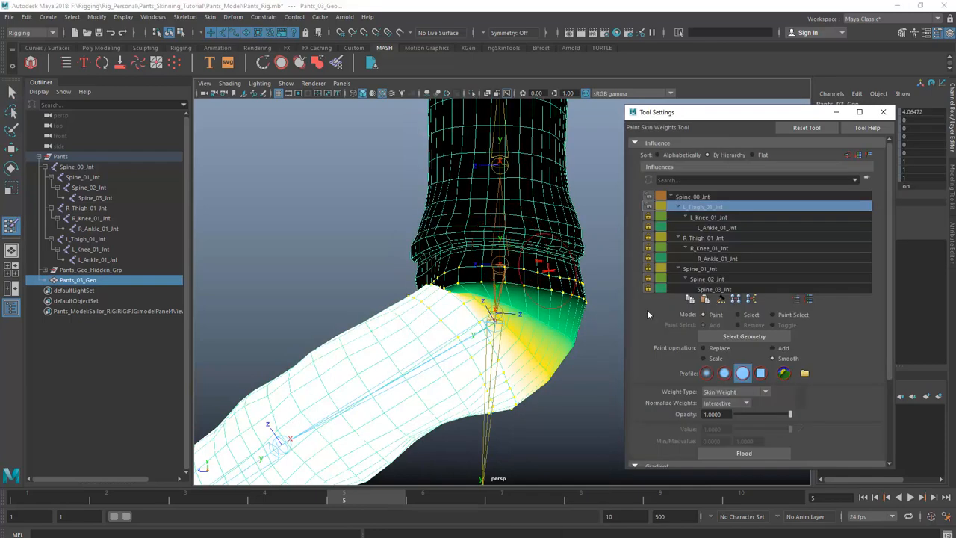
{"action": "left_click", "coordinate": [756, 453]}
{"action": "left_click", "coordinate": [756, 452]}
{"action": "left_click", "coordinate": [756, 452]}
{"action": "mouse_move", "coordinate": [409, 286]}
{"action": "left_mouse_down", "text": "alt"}
{"action": "mouse_move", "coordinate": [392, 305]}
{"action": "mouse_move", "coordinate": [441, 295]}
{"action": "left_mouse_up", "text": "alt"}
{"action": "left_click", "coordinate": [757, 454]}
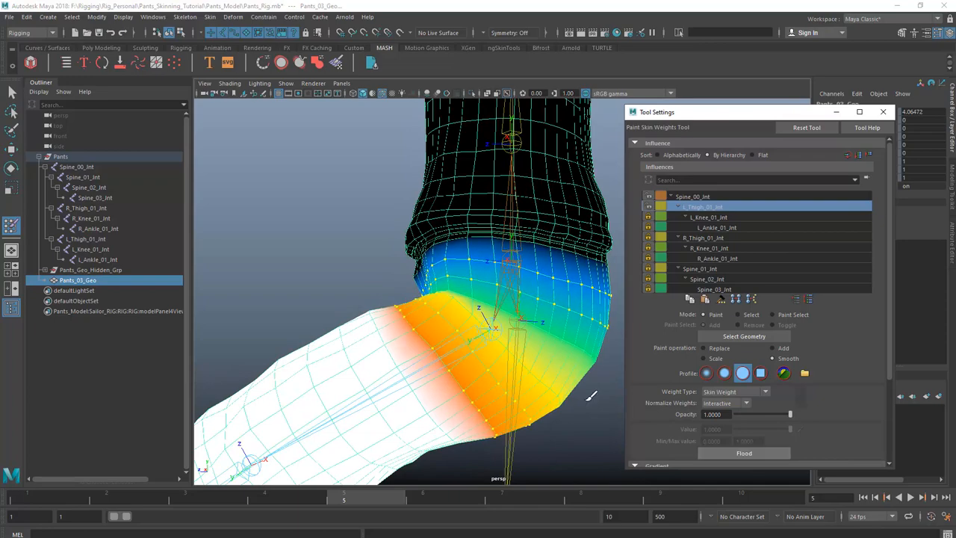
Inspect the smoothed hip and select the single vertex loop running through the left hip crease.
{"action": "left_click_drag", "start_coordinate": [591, 396], "coordinate": [459, 342], "text": "alt"}
{"action": "mouse_move", "coordinate": [538, 342]}
{"action": "left_mouse_down", "text": "alt"}
{"action": "mouse_move", "coordinate": [494, 323]}
{"action": "mouse_move", "coordinate": [529, 327]}
{"action": "mouse_move", "coordinate": [550, 299]}
{"action": "mouse_move", "coordinate": [564, 315]}
{"action": "left_mouse_up", "text": "alt"}
{"action": "key", "text": "w"}
{"action": "mouse_move", "coordinate": [558, 263]}
{"action": "right_mouse_down"}
{"action": "mouse_move", "coordinate": [541, 281]}
{"action": "mouse_move", "coordinate": [509, 263]}
{"action": "right_mouse_up"}
{"action": "left_click_drag", "start_coordinate": [512, 268], "coordinate": [585, 309], "text": "alt"}
{"action": "key", "text": "q"}
{"action": "left_click", "coordinate": [515, 322]}
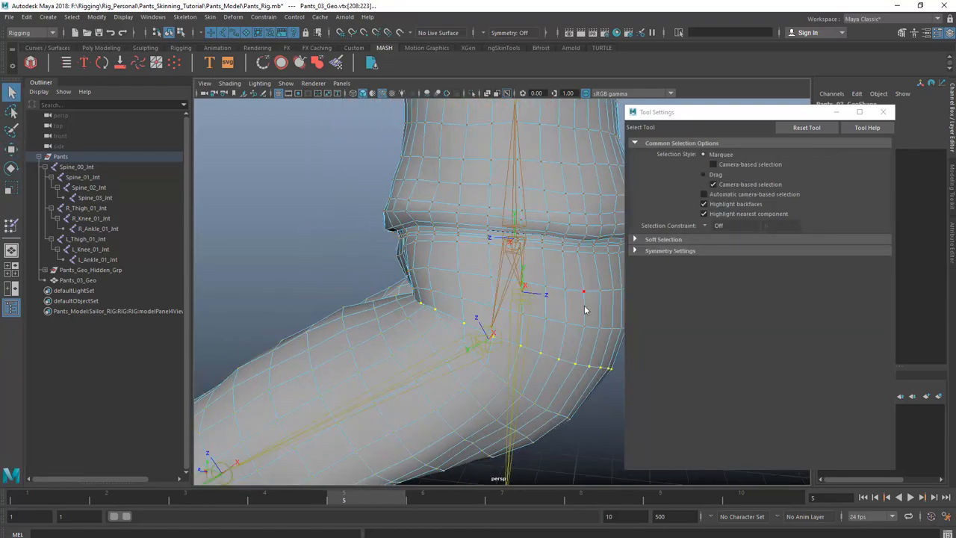
Smooth the selected crease loop's L_Thigh_01_Jnt weights with repeated floods.
{"action": "right_click_drag", "start_coordinate": [585, 309], "coordinate": [512, 246]}
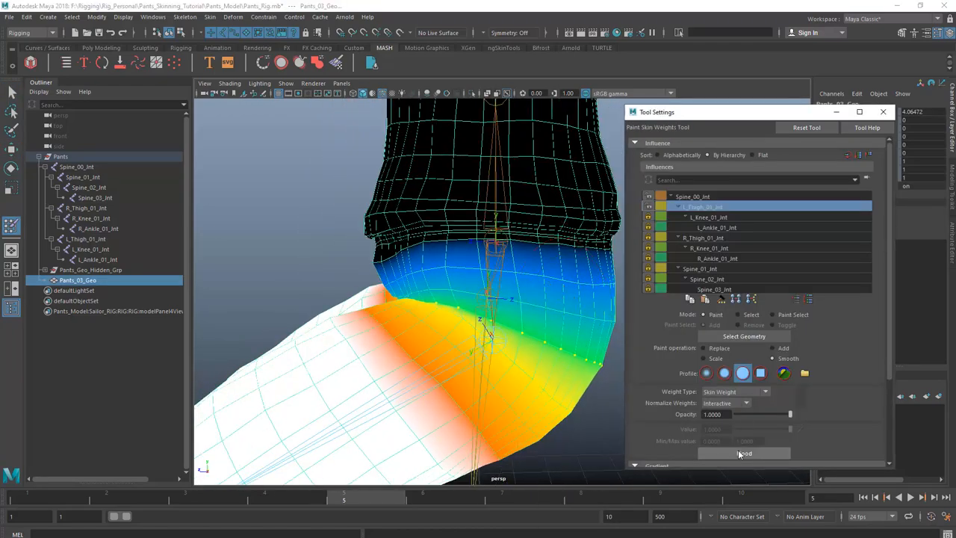
{"action": "left_click", "coordinate": [739, 454]}
{"action": "left_click", "coordinate": [739, 453]}
{"action": "left_click", "coordinate": [739, 453]}
{"action": "left_click_drag", "start_coordinate": [484, 373], "coordinate": [523, 374], "text": "alt"}
{"action": "left_click", "coordinate": [757, 454]}
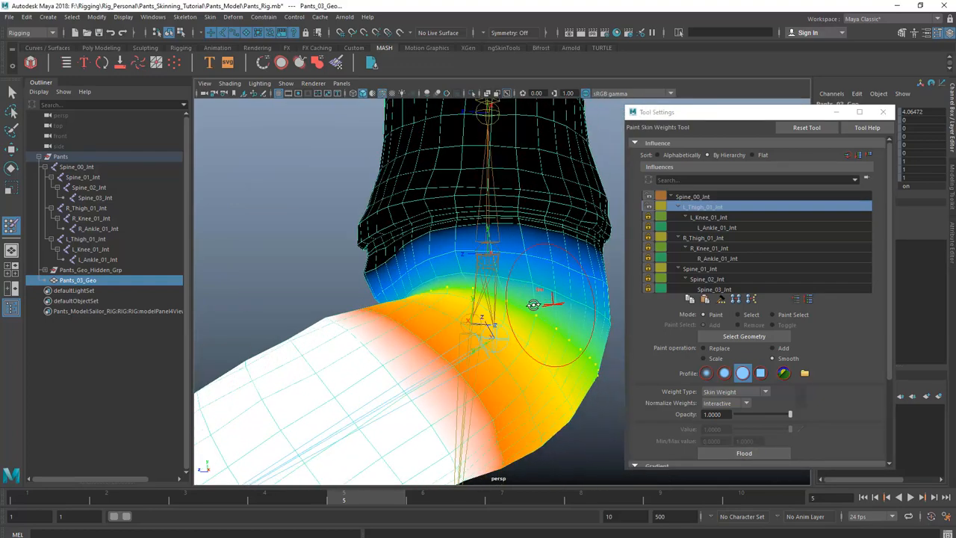
Select the vertex loop just above the hip crease and flood its L_Thigh_01_Jnt weights twice with Smooth.
{"action": "key", "text": "w"}
{"action": "mouse_move", "coordinate": [525, 261]}
{"action": "right_mouse_down"}
{"action": "mouse_move", "coordinate": [497, 293]}
{"action": "mouse_move", "coordinate": [463, 292]}
{"action": "right_mouse_up"}
{"action": "key", "text": "q"}
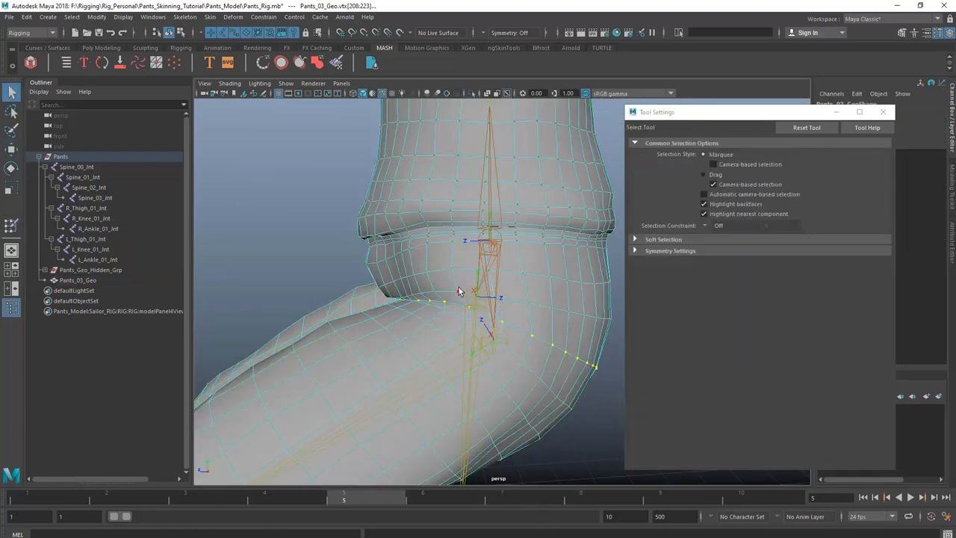
{"action": "key", "text": "y"}
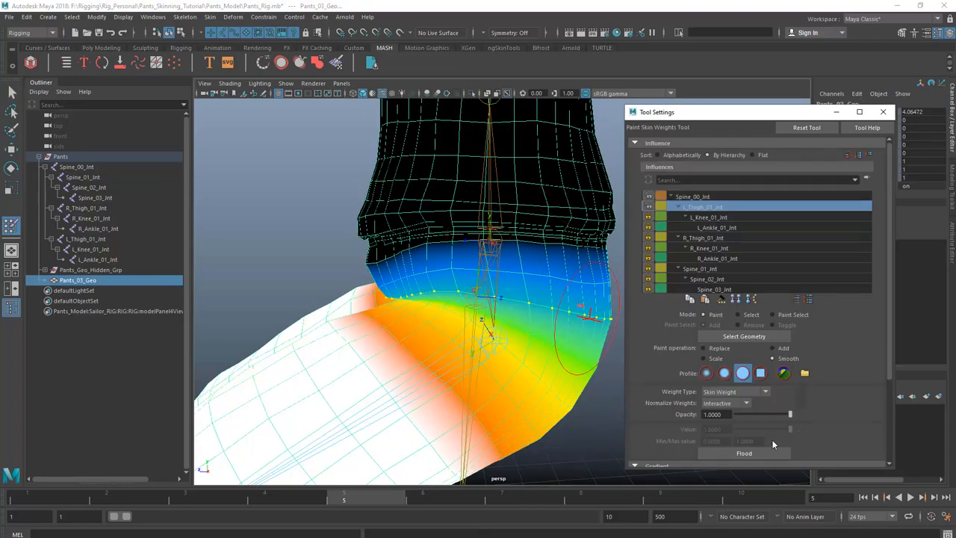
{"action": "left_click", "coordinate": [764, 452]}
{"action": "left_click", "coordinate": [764, 452]}
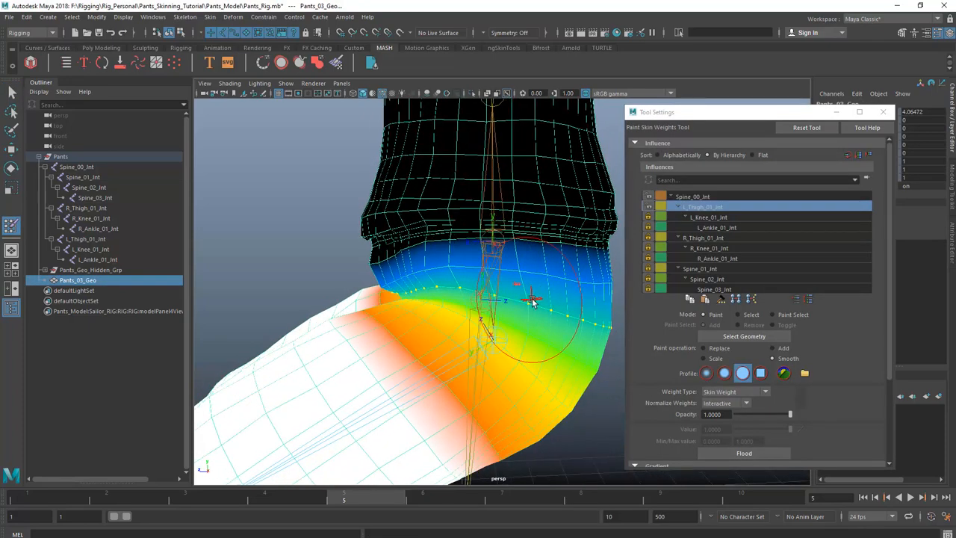
Select the next vertex loop down around the left hip and flood its L_Thigh_01_Jnt weights twice with Smooth.
{"action": "key", "text": "w"}
{"action": "mouse_move", "coordinate": [570, 262]}
{"action": "right_mouse_down"}
{"action": "mouse_move", "coordinate": [570, 292]}
{"action": "mouse_move", "coordinate": [520, 262]}
{"action": "mouse_move", "coordinate": [551, 262]}
{"action": "mouse_move", "coordinate": [517, 249]}
{"action": "right_mouse_up"}
{"action": "key", "text": "q"}
{"action": "left_click_drag", "start_coordinate": [563, 294], "coordinate": [585, 291], "text": "alt"}
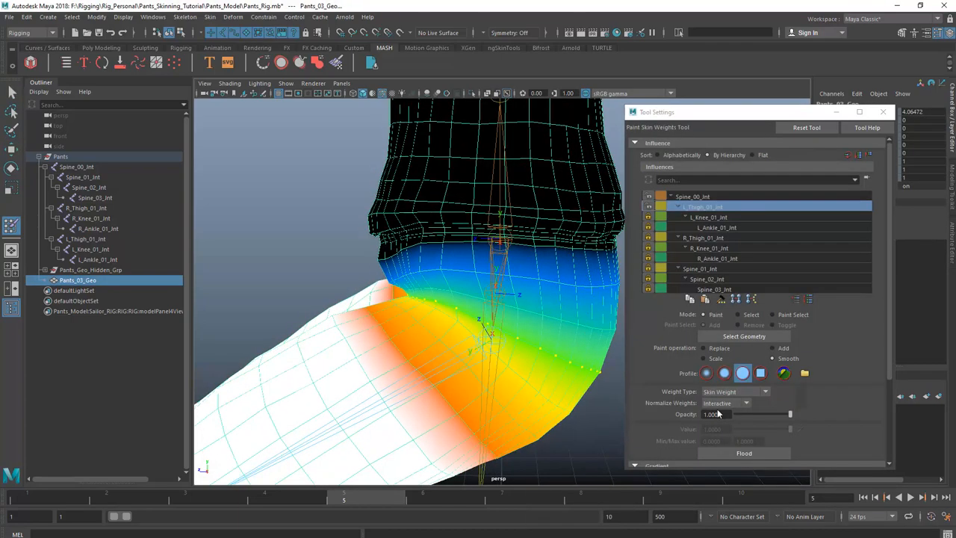
{"action": "left_click", "coordinate": [733, 454]}
{"action": "left_click", "coordinate": [732, 454]}
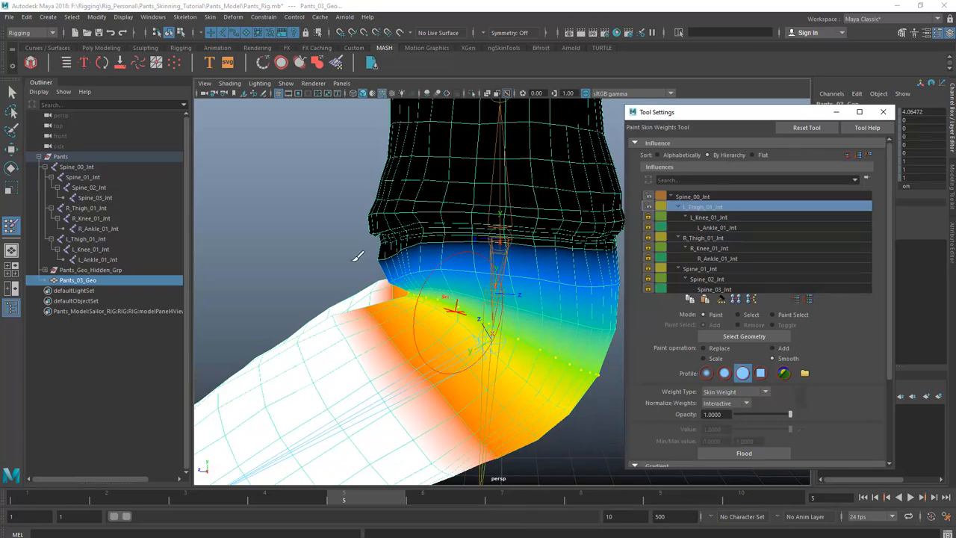
Select the vertex loop midway between the waistband and the hip crease and flood its thigh weights twice with Smooth.
{"action": "left_click_drag", "start_coordinate": [418, 258], "coordinate": [517, 265], "text": "alt"}
{"action": "key", "text": "w"}
{"action": "right_click_drag", "start_coordinate": [533, 262], "coordinate": [481, 263]}
{"action": "key", "text": "q"}
{"action": "right_click_drag", "start_coordinate": [536, 280], "coordinate": [492, 238]}
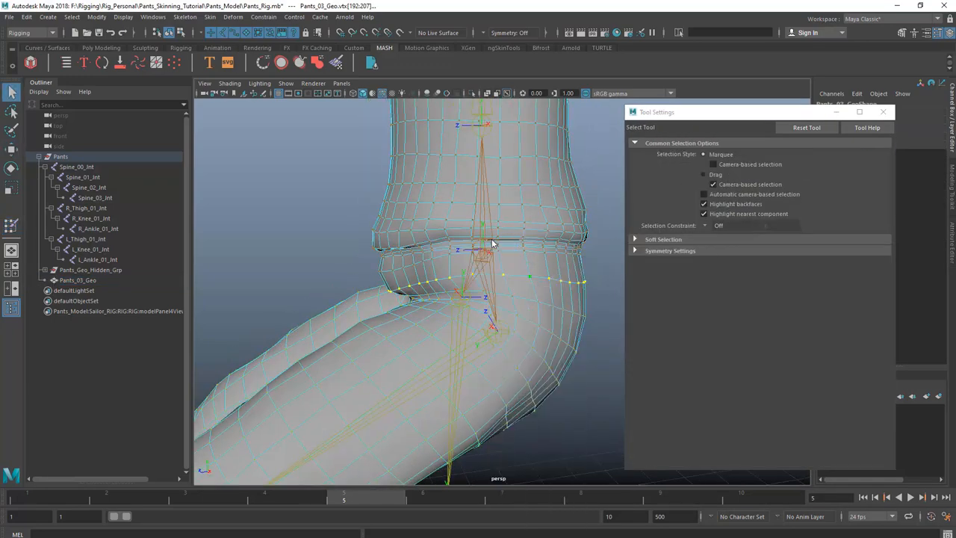
{"action": "left_click", "coordinate": [740, 457]}
{"action": "left_click", "coordinate": [740, 457]}
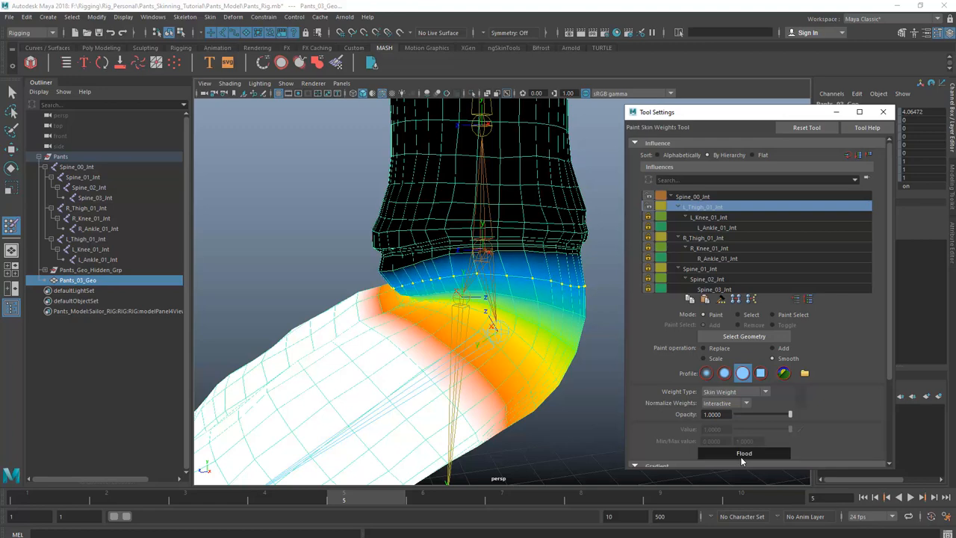
Select the vertex loop directly below the waistband and smooth its L_Thigh_01_Jnt weights with one flood.
{"action": "left_click_drag", "start_coordinate": [532, 287], "coordinate": [503, 298], "text": "alt"}
{"action": "key", "text": "w"}
{"action": "mouse_move", "coordinate": [578, 262]}
{"action": "right_mouse_down"}
{"action": "mouse_move", "coordinate": [578, 302]}
{"action": "mouse_move", "coordinate": [523, 269]}
{"action": "mouse_move", "coordinate": [487, 277]}
{"action": "right_mouse_up"}
{"action": "key", "text": "q"}
{"action": "left_click_drag", "start_coordinate": [462, 275], "coordinate": [455, 299], "text": "alt"}
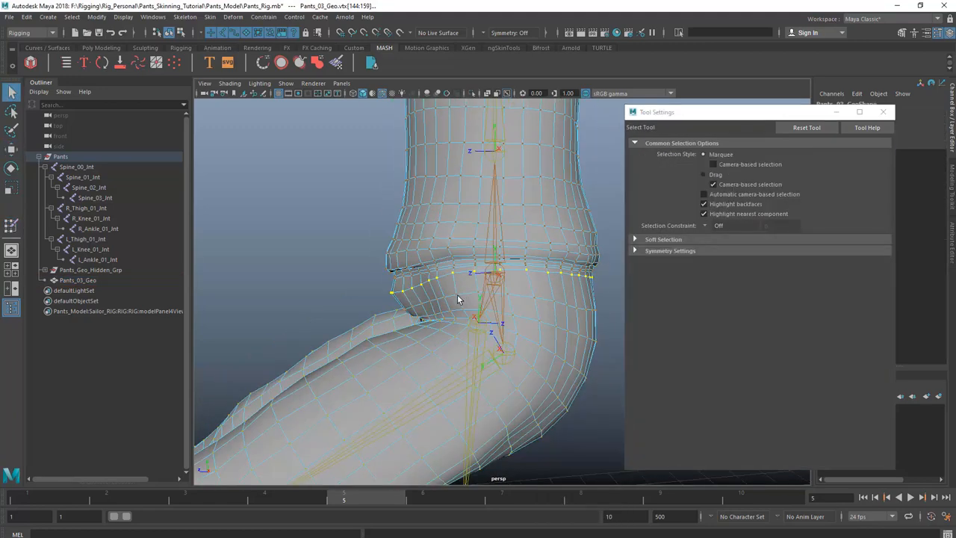
{"action": "right_click_drag", "start_coordinate": [455, 299], "coordinate": [411, 257]}
{"action": "left_click", "coordinate": [764, 453]}
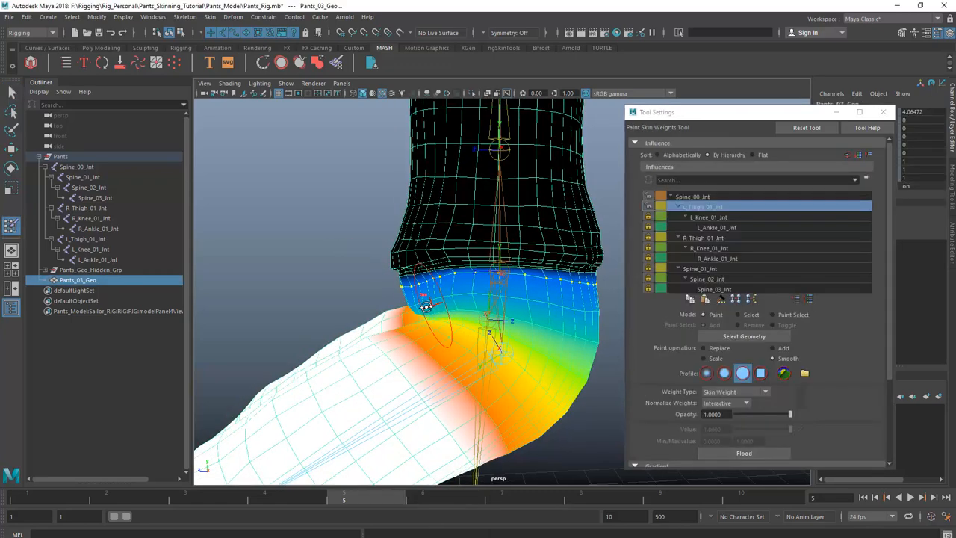
Reselect the loop between the waistband and the hip crease and flood its L_Thigh_01_Jnt weights three times with Smooth.
{"action": "key", "text": "w"}
{"action": "right_click_drag", "start_coordinate": [579, 262], "coordinate": [530, 263]}
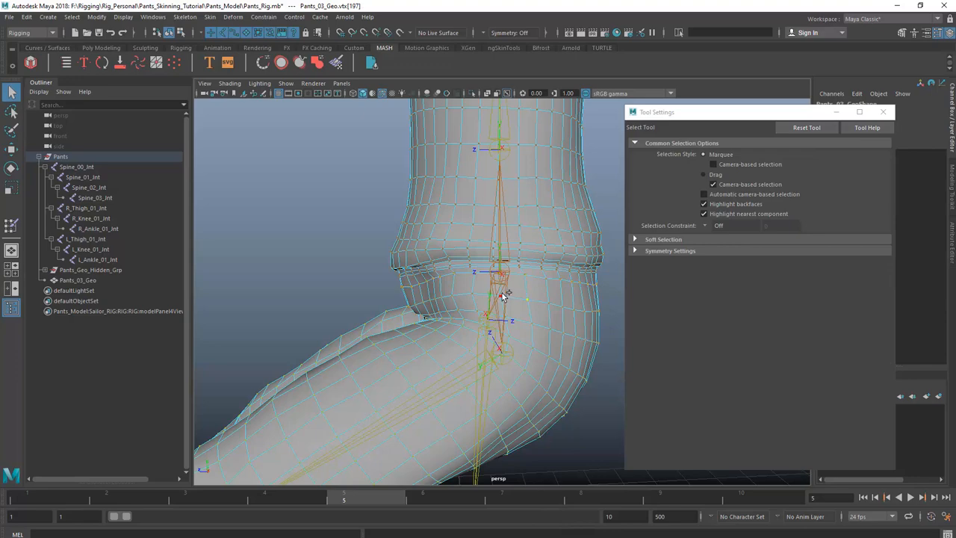
{"action": "right_click_drag", "start_coordinate": [560, 261], "coordinate": [499, 247]}
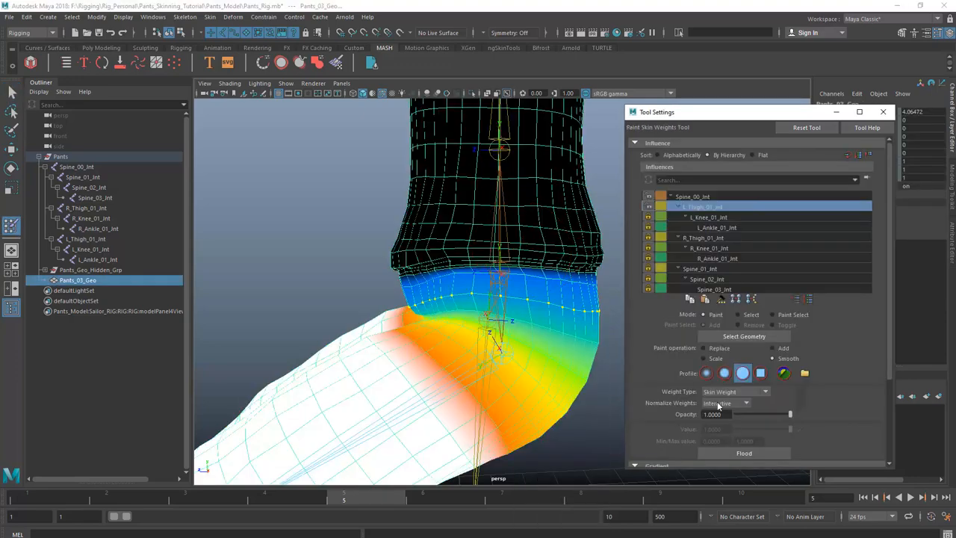
{"action": "left_click", "coordinate": [731, 450]}
{"action": "left_click", "coordinate": [731, 450]}
{"action": "left_click", "coordinate": [730, 450]}
{"action": "left_click_drag", "start_coordinate": [502, 323], "coordinate": [512, 323], "text": "alt"}
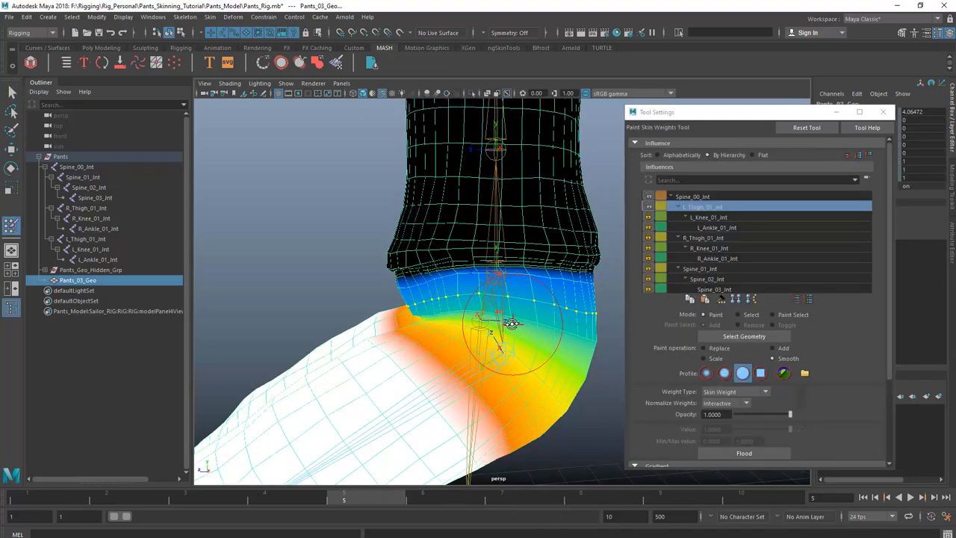
Select the vertex loop just below it, at hip crease height, and flood its L_Thigh_01_Jnt weights twice with Smooth.
{"action": "key", "text": "w"}
{"action": "mouse_move", "coordinate": [572, 320]}
{"action": "right_mouse_down"}
{"action": "mouse_move", "coordinate": [525, 264]}
{"action": "mouse_move", "coordinate": [497, 248]}
{"action": "right_mouse_up"}
{"action": "key", "text": "q"}
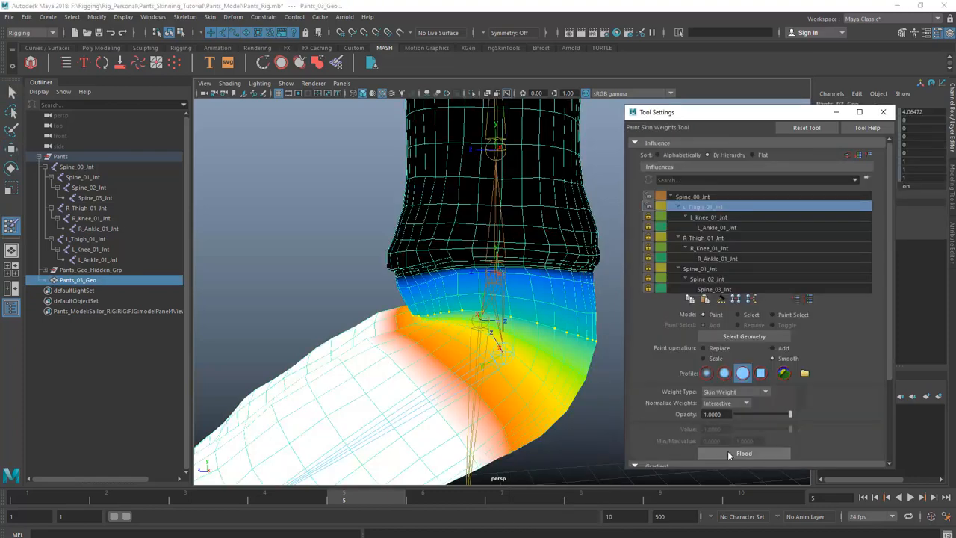
{"action": "left_click", "coordinate": [729, 452]}
{"action": "left_click", "coordinate": [728, 453]}
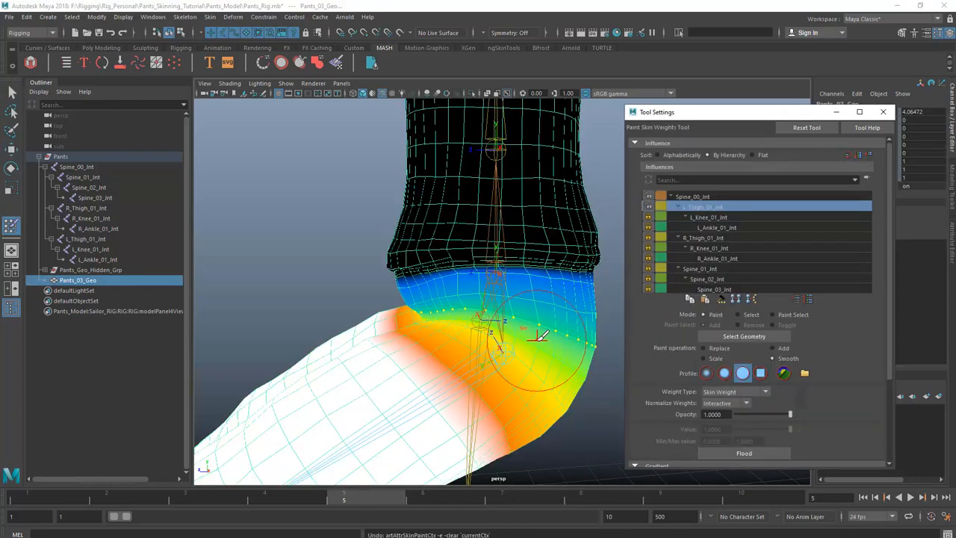
Examine the smoothed left hip and its L_Thigh_01_Jnt weight falloff from several angles and close to the crease.
{"action": "scroll", "coordinate": [546, 326], "scroll_direction": "up", "scroll_amount": 3}
{"action": "mouse_move", "coordinate": [546, 326]}
{"action": "left_mouse_down", "text": "alt"}
{"action": "mouse_move", "coordinate": [549, 339]}
{"action": "mouse_move", "coordinate": [598, 333]}
{"action": "mouse_move", "coordinate": [478, 308]}
{"action": "left_mouse_up", "text": "alt"}
{"action": "key", "text": "w"}
{"action": "scroll", "coordinate": [412, 290], "scroll_direction": "down", "scroll_amount": 3}
{"action": "left_click_drag", "start_coordinate": [412, 290], "coordinate": [475, 336], "text": "alt"}
{"action": "mouse_move", "coordinate": [548, 325]}
{"action": "right_mouse_down"}
{"action": "mouse_move", "coordinate": [505, 265]}
{"action": "mouse_move", "coordinate": [521, 248]}
{"action": "right_mouse_up"}
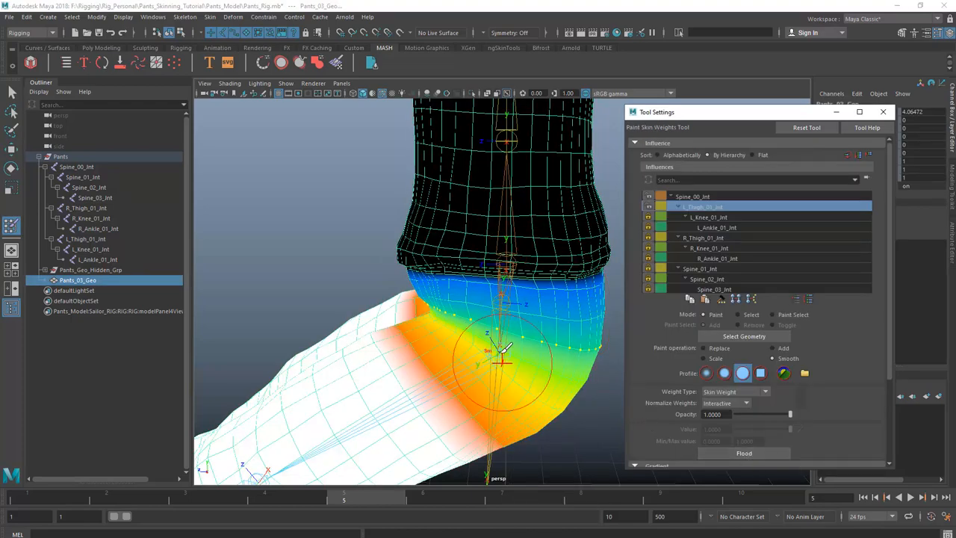
{"action": "mouse_move", "coordinate": [503, 362]}
{"action": "left_mouse_down", "text": "alt"}
{"action": "mouse_move", "coordinate": [531, 327]}
{"action": "mouse_move", "coordinate": [583, 359]}
{"action": "mouse_move", "coordinate": [553, 366]}
{"action": "mouse_move", "coordinate": [389, 322]}
{"action": "left_mouse_up", "text": "alt"}
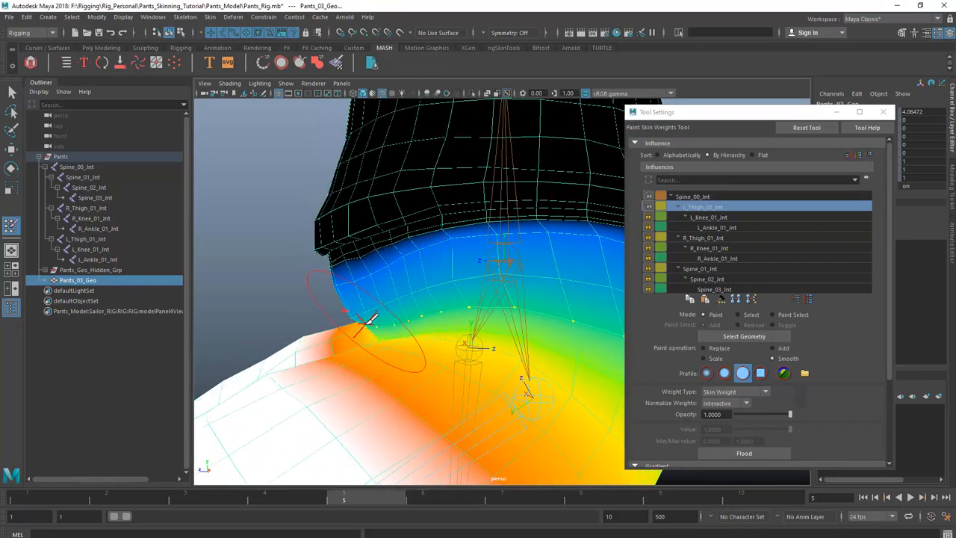
Return to vertex selection at the front hip crease and undo the latest paint changes.
{"action": "key", "text": "w"}
{"action": "right_click_drag", "start_coordinate": [389, 312], "coordinate": [345, 262]}
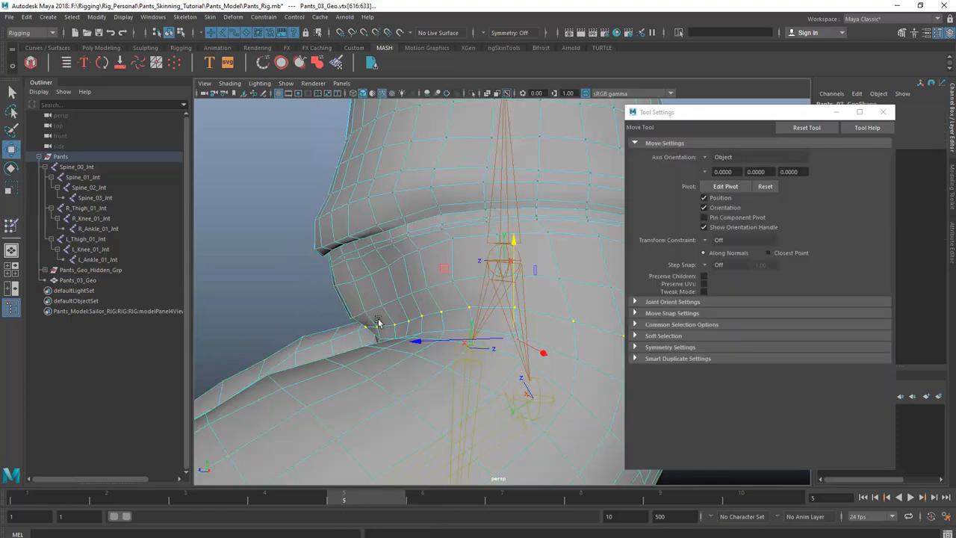
{"action": "key", "text": "ctrl+z"}
{"action": "key", "text": "ctrl+z"}
{"action": "key", "text": "ctrl+z"}
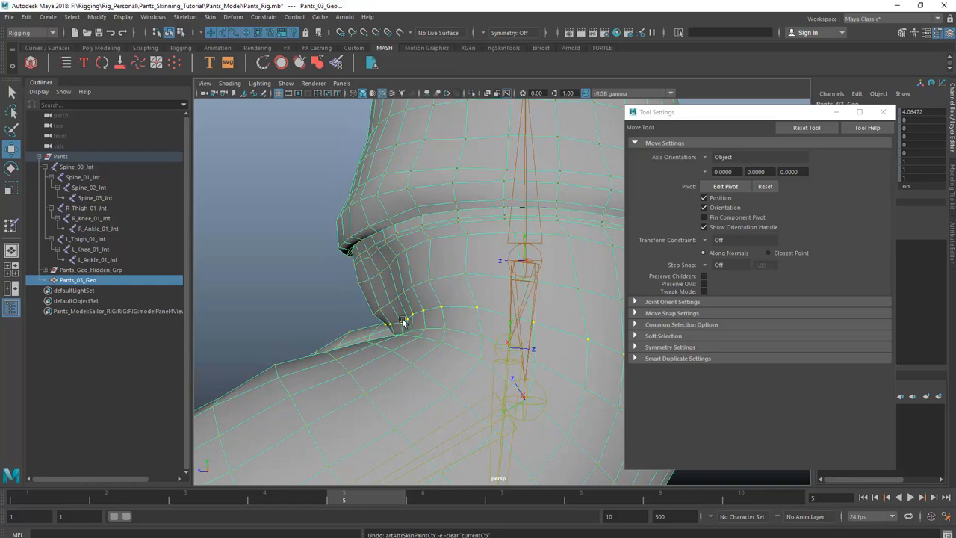
{"action": "key", "text": "ctrl+z"}
{"action": "left_click_drag", "start_coordinate": [414, 313], "coordinate": [378, 329], "text": "alt"}
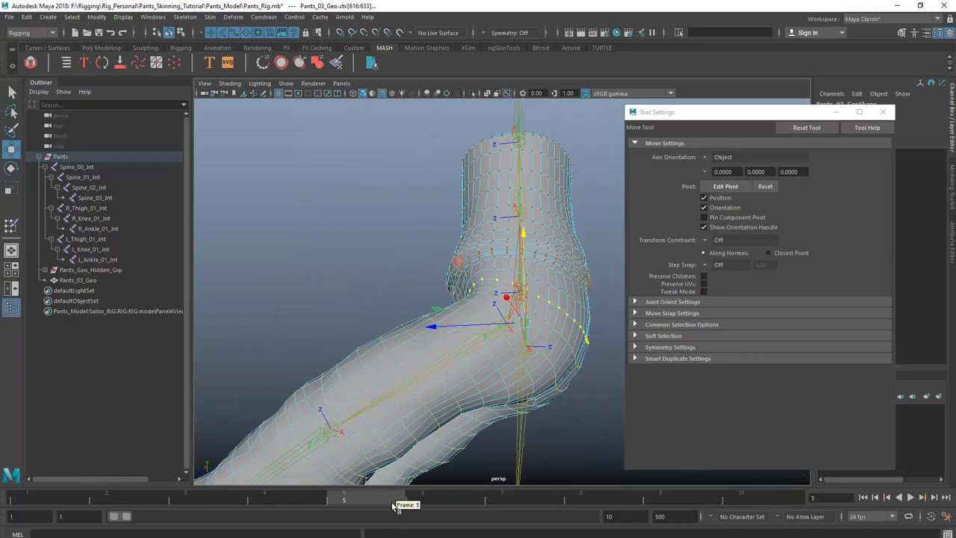
Scrub and play the keyed thigh rotation to check the hip deformation, stopping at frame 10.
{"action": "left_click_drag", "start_coordinate": [208, 493], "coordinate": [399, 499]}
{"action": "left_click_drag", "start_coordinate": [483, 422], "coordinate": [531, 388], "text": "alt"}
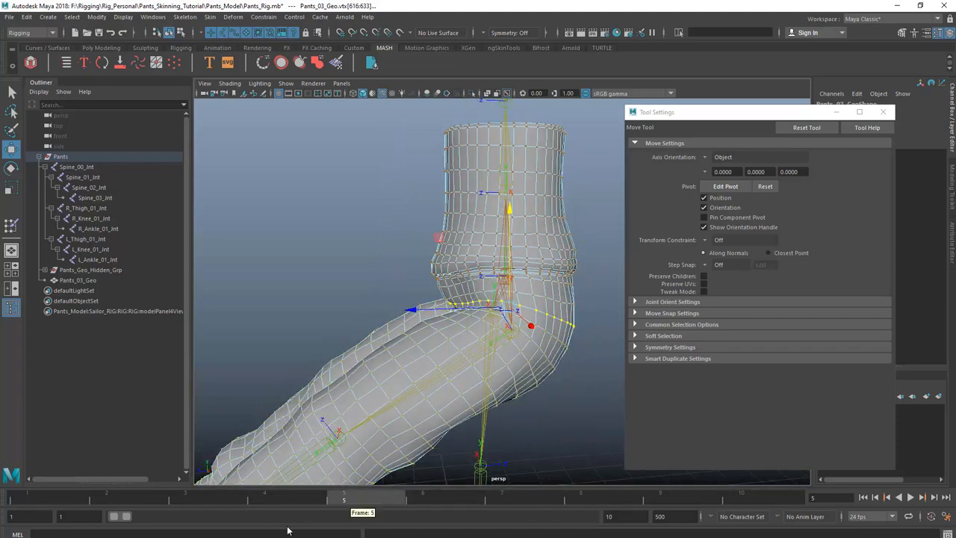
{"action": "key", "text": "alt+v"}
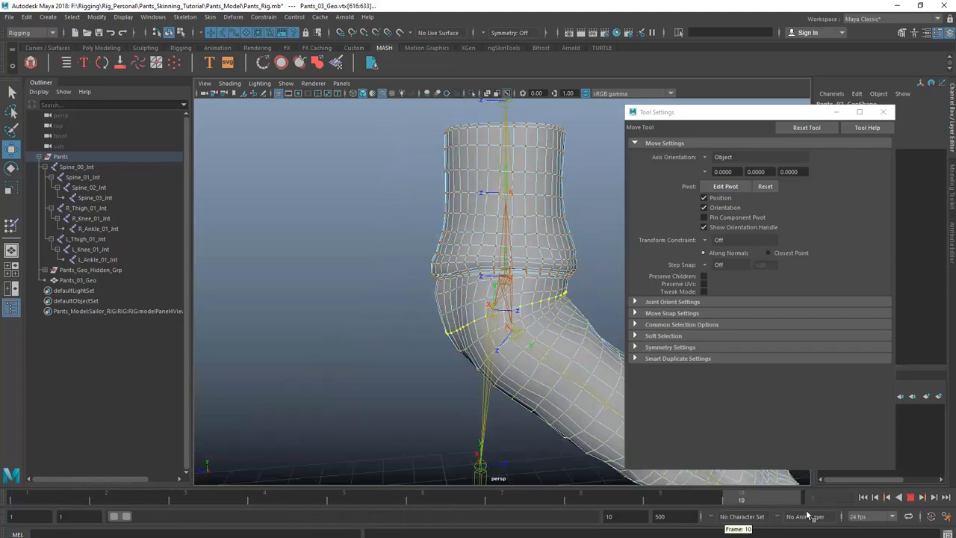
{"action": "key", "text": "alt+v"}
{"action": "scroll", "coordinate": [491, 299], "scroll_direction": "up", "scroll_amount": 5}
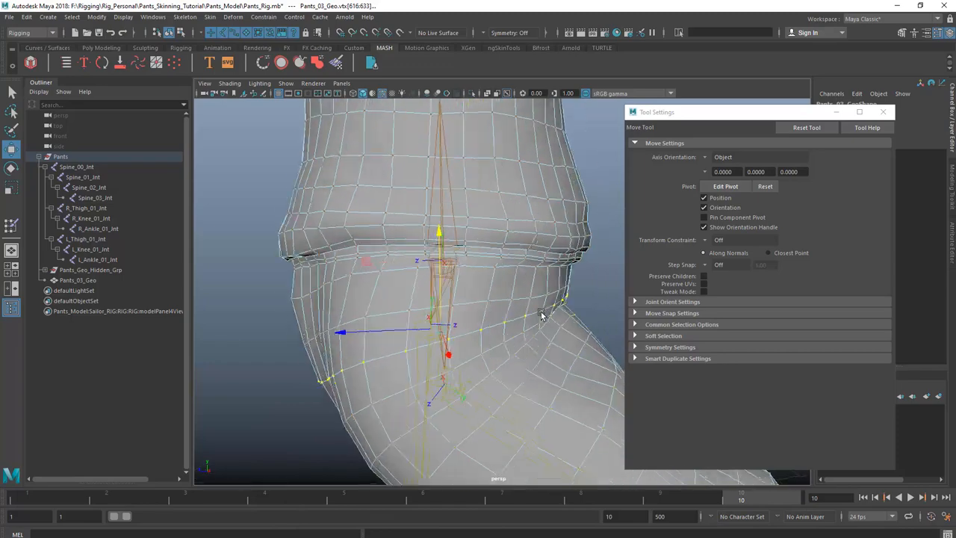
Select the vertex loop through the rear hip crease at frame 10 and flood its L_Thigh_01_Jnt weights with Smooth.
{"action": "left_click_drag", "start_coordinate": [542, 315], "coordinate": [484, 303], "text": "alt"}
{"action": "key", "text": "q"}
{"action": "double_click", "coordinate": [517, 275], "text": "shift"}
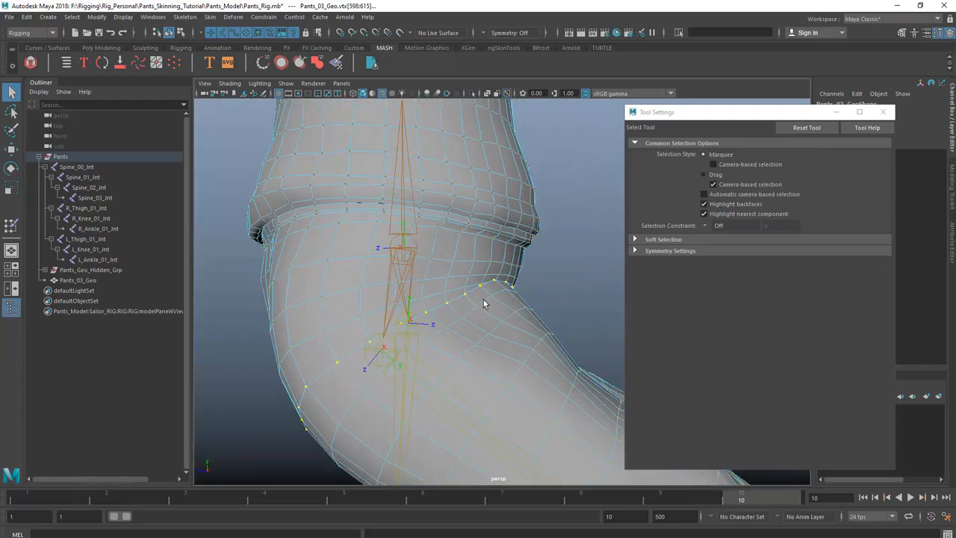
{"action": "right_click_drag", "start_coordinate": [495, 260], "coordinate": [451, 231]}
{"action": "left_click_drag", "start_coordinate": [486, 268], "coordinate": [479, 280], "text": "alt"}
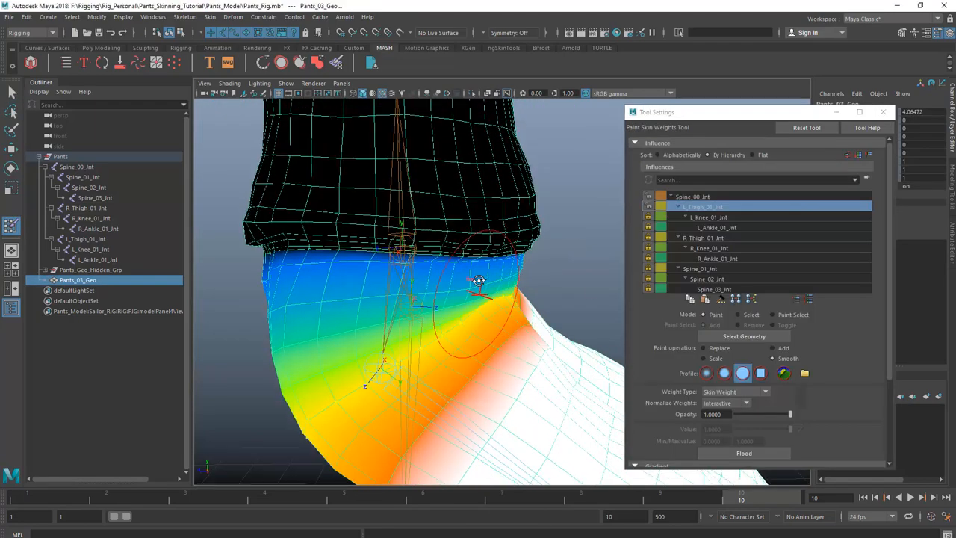
{"action": "left_click", "coordinate": [735, 453]}
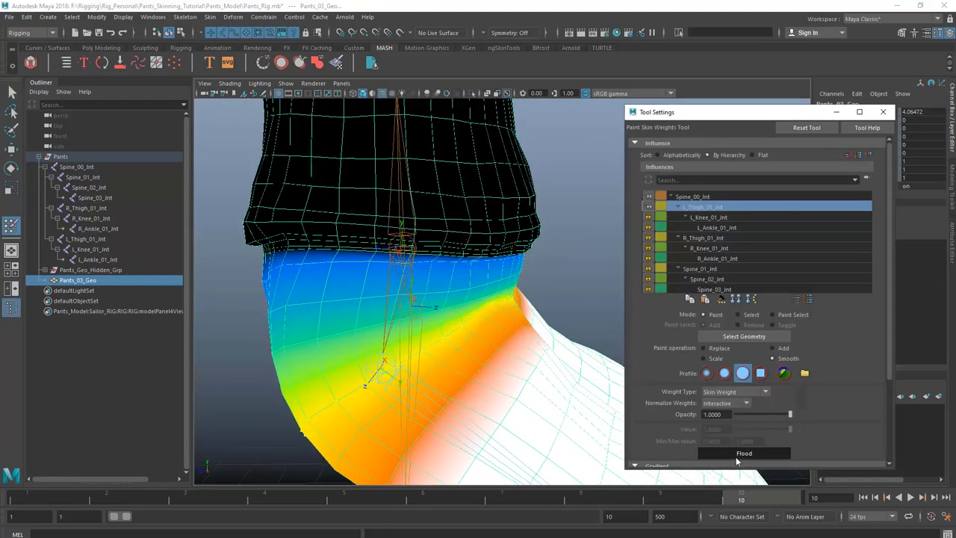
Examine the hip deformation on the bare mesh at frames 1, 5 and 10, especially around the rear crease.
{"action": "mouse_move", "coordinate": [407, 344]}
{"action": "left_mouse_down", "text": "alt"}
{"action": "mouse_move", "coordinate": [416, 351]}
{"action": "mouse_move", "coordinate": [459, 331]}
{"action": "mouse_move", "coordinate": [451, 328]}
{"action": "mouse_move", "coordinate": [437, 361]}
{"action": "left_mouse_up", "text": "alt"}
{"action": "key", "text": "w"}
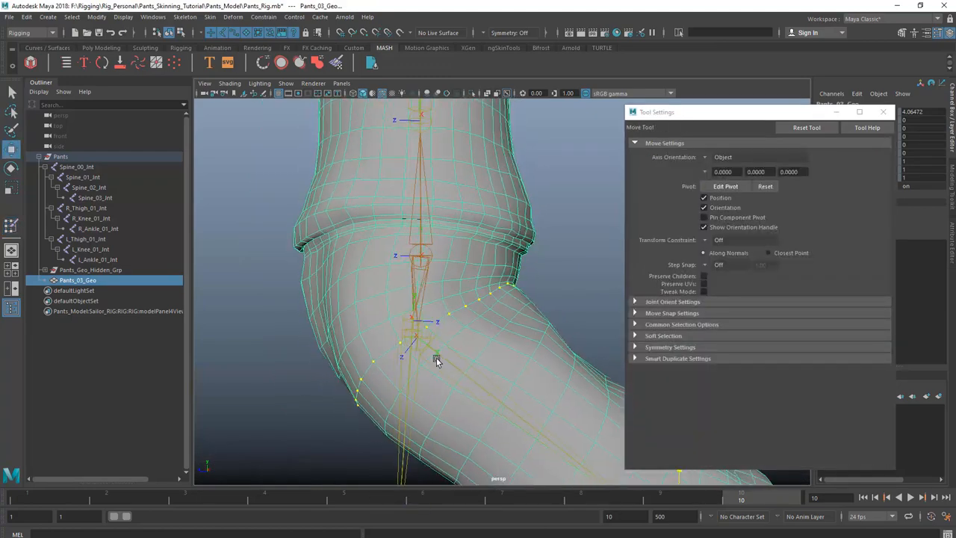
{"action": "left_click", "coordinate": [13, 496]}
{"action": "left_click_drag", "start_coordinate": [397, 329], "coordinate": [367, 353], "text": "alt"}
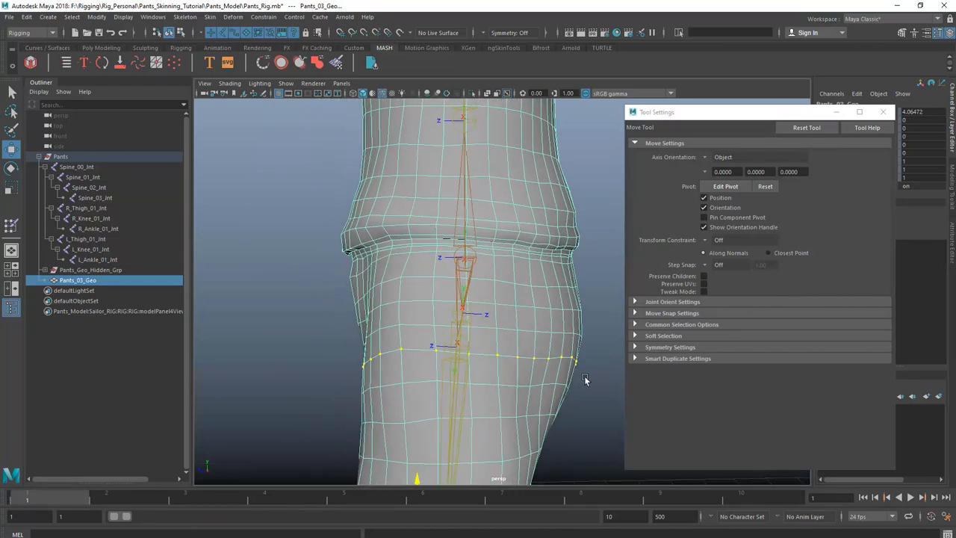
{"action": "left_click_drag", "start_coordinate": [609, 347], "coordinate": [606, 351], "text": "alt"}
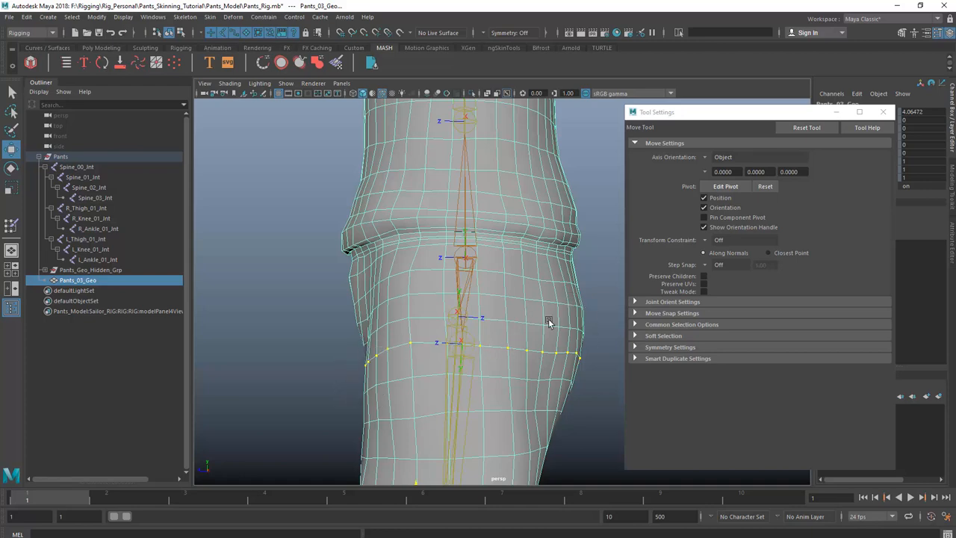
{"action": "left_click_drag", "start_coordinate": [476, 375], "coordinate": [493, 383], "text": "alt"}
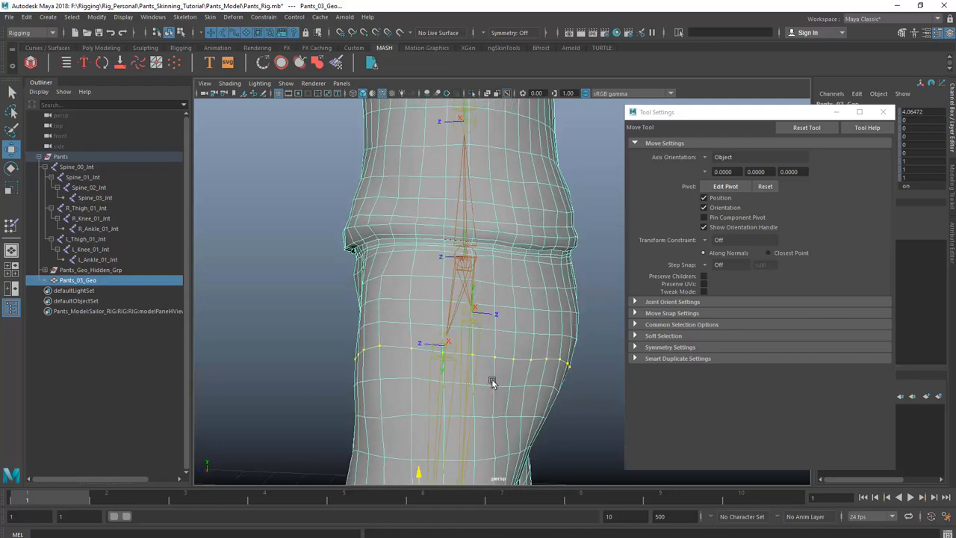
{"action": "left_click_drag", "start_coordinate": [500, 294], "coordinate": [349, 504], "text": "alt"}
{"action": "left_click_drag", "start_coordinate": [450, 350], "coordinate": [359, 328], "text": "alt"}
{"action": "scroll", "coordinate": [452, 336], "scroll_direction": "up", "scroll_amount": 3}
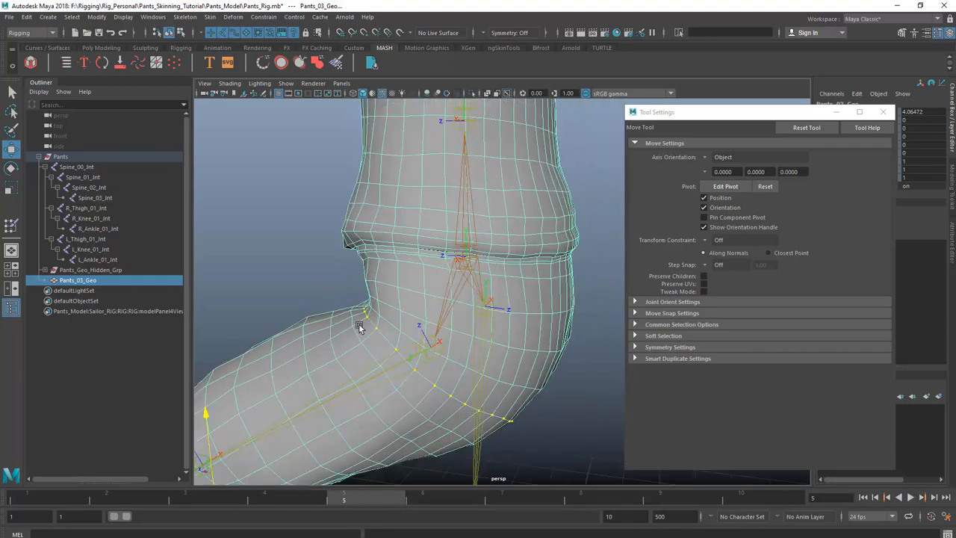
{"action": "left_click_drag", "start_coordinate": [414, 512], "coordinate": [740, 496]}
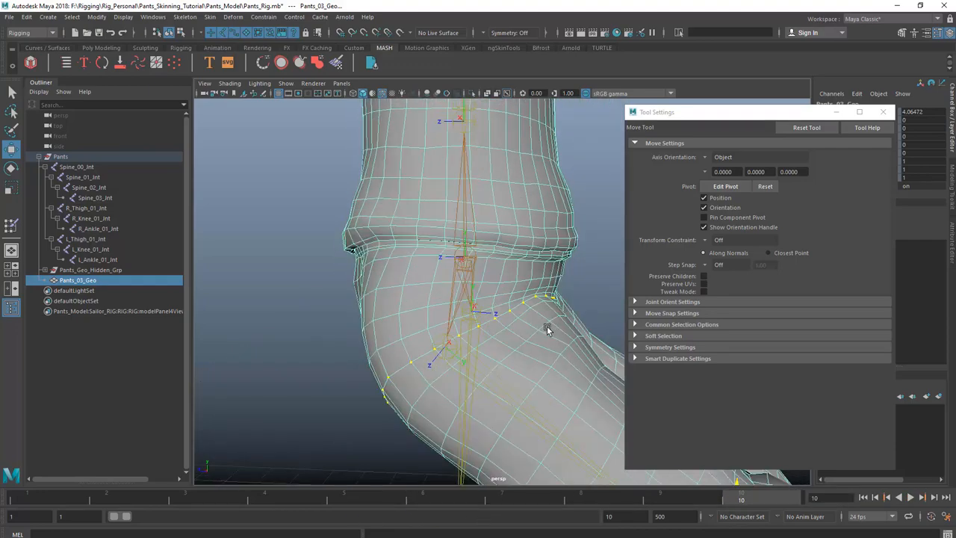
{"action": "left_click_drag", "start_coordinate": [551, 301], "coordinate": [541, 315], "text": "alt"}
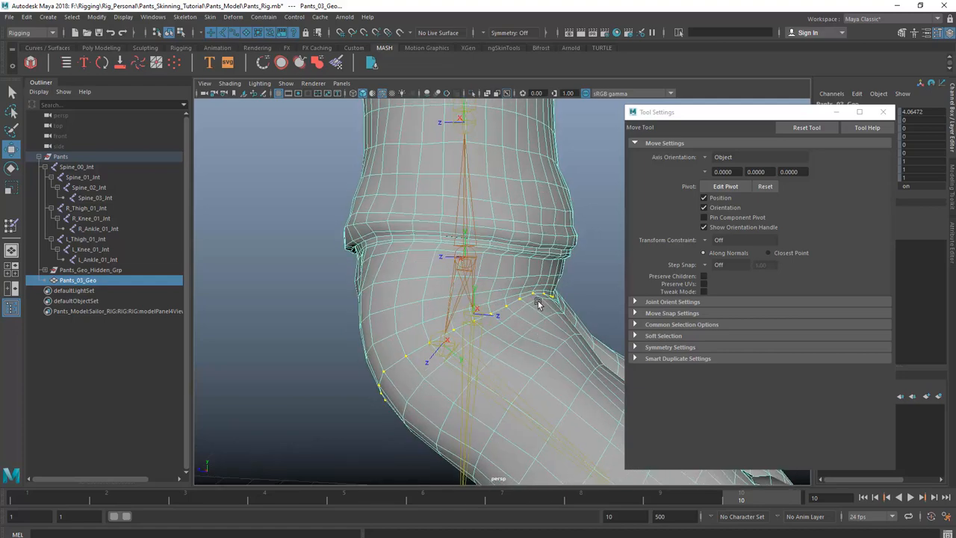
{"action": "scroll", "coordinate": [523, 301], "scroll_direction": "up", "scroll_amount": 5}
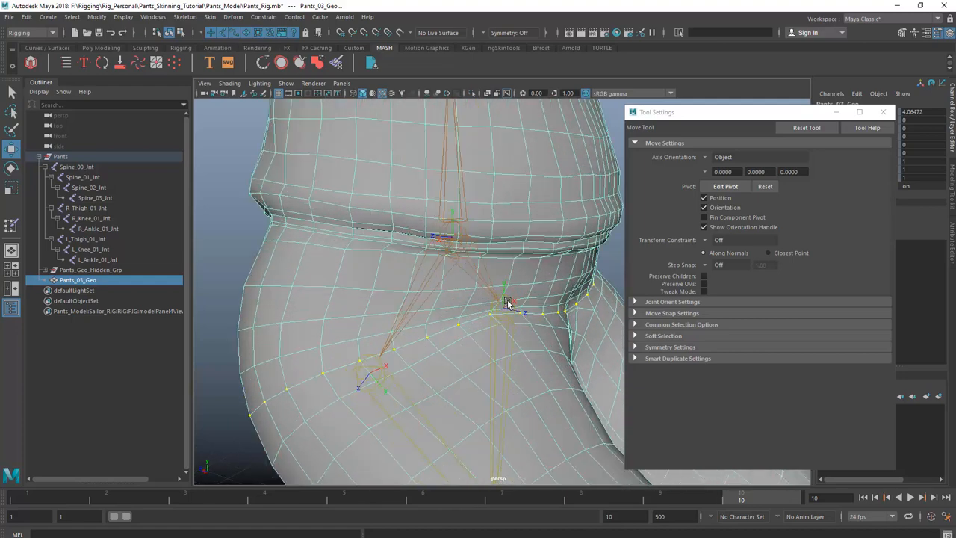
{"action": "left_click_drag", "start_coordinate": [508, 303], "coordinate": [561, 298], "text": "alt"}
Set up weight painting for L_Thigh_01_Jnt with the Add operation and a value of 0.02.
{"action": "mouse_move", "coordinate": [555, 262]}
{"action": "right_mouse_down"}
{"action": "mouse_move", "coordinate": [546, 293]}
{"action": "mouse_move", "coordinate": [517, 270]}
{"action": "mouse_move", "coordinate": [542, 264]}
{"action": "mouse_move", "coordinate": [505, 247]}
{"action": "right_mouse_up"}
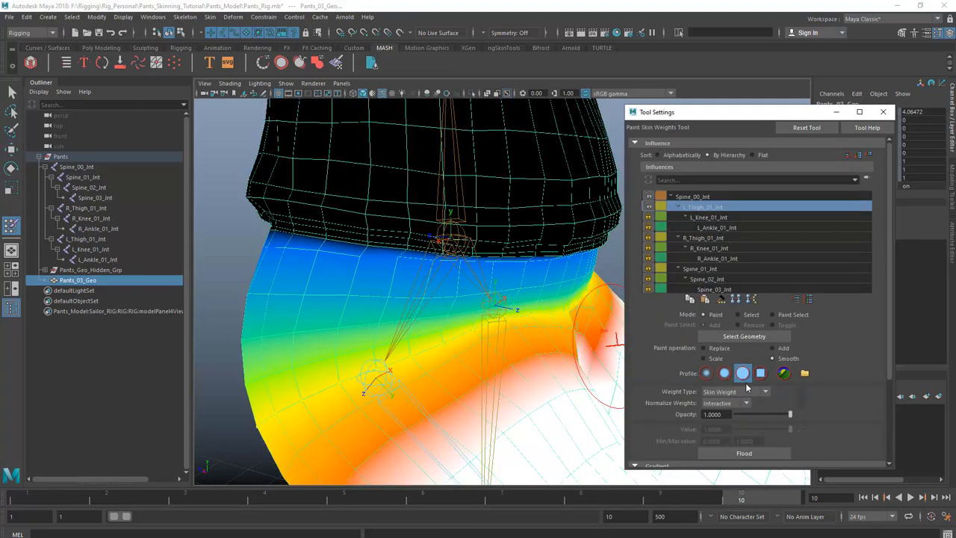
{"action": "left_click", "coordinate": [775, 348]}
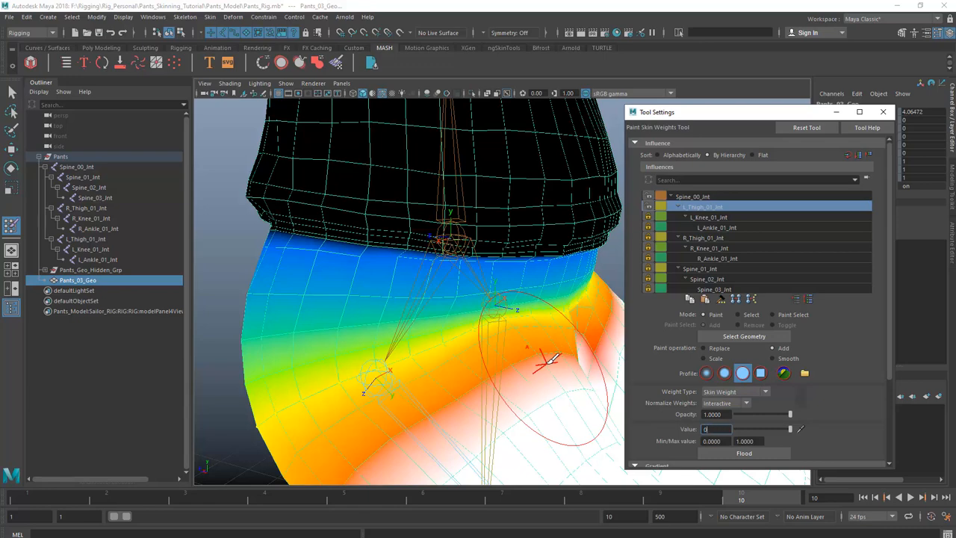
{"action": "mouse_move", "coordinate": [529, 386]}
{"action": "left_mouse_down", "text": "alt"}
{"action": "mouse_move", "coordinate": [505, 344]}
{"action": "mouse_move", "coordinate": [438, 343]}
{"action": "left_mouse_up", "text": "alt"}
{"action": "right_click_drag", "start_coordinate": [478, 340], "coordinate": [726, 453], "text": "alt"}
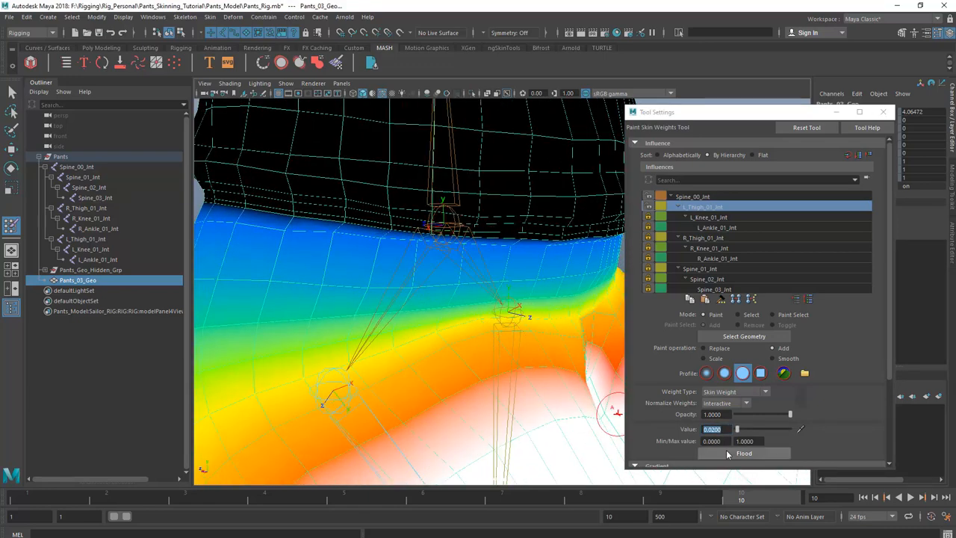
Try adding a dab of L_Thigh_01_Jnt weight on the side of the hip and undo it.
{"action": "left_click_drag", "start_coordinate": [439, 354], "coordinate": [443, 325], "text": "alt"}
{"action": "middle_click_drag", "start_coordinate": [443, 325], "coordinate": [475, 318], "text": "alt"}
{"action": "right_click_drag", "start_coordinate": [476, 318], "coordinate": [434, 329], "text": "alt"}
{"action": "mouse_move", "coordinate": [434, 329]}
{"action": "left_mouse_down", "text": "alt"}
{"action": "mouse_move", "coordinate": [506, 312]}
{"action": "mouse_move", "coordinate": [418, 324]}
{"action": "left_mouse_up", "text": "alt"}
{"action": "right_click_drag", "start_coordinate": [418, 324], "coordinate": [509, 312], "text": "alt"}
{"action": "left_click", "coordinate": [463, 334]}
{"action": "key", "text": "ctrl+z"}
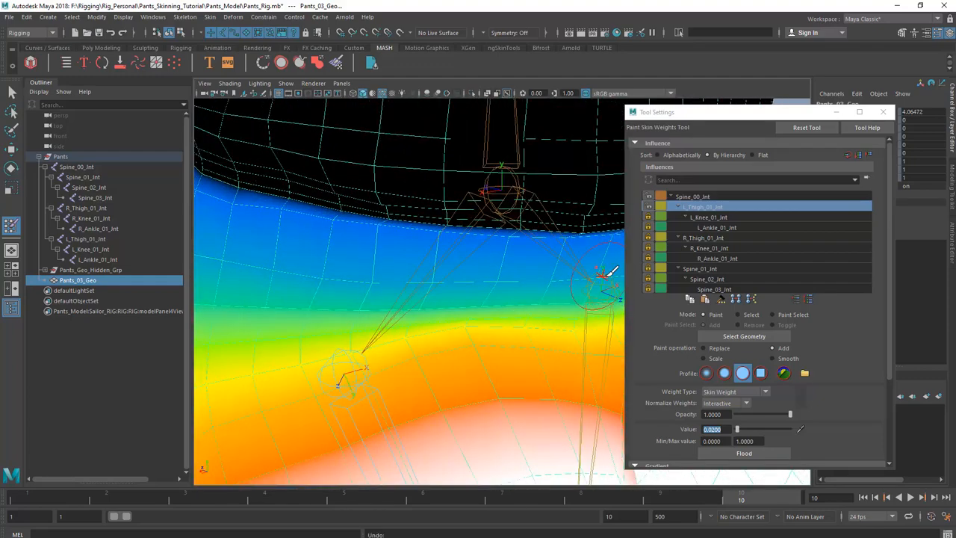
Switch the painted influence to Spine_00_Jnt and shrink the brush.
{"action": "left_click", "coordinate": [728, 194]}
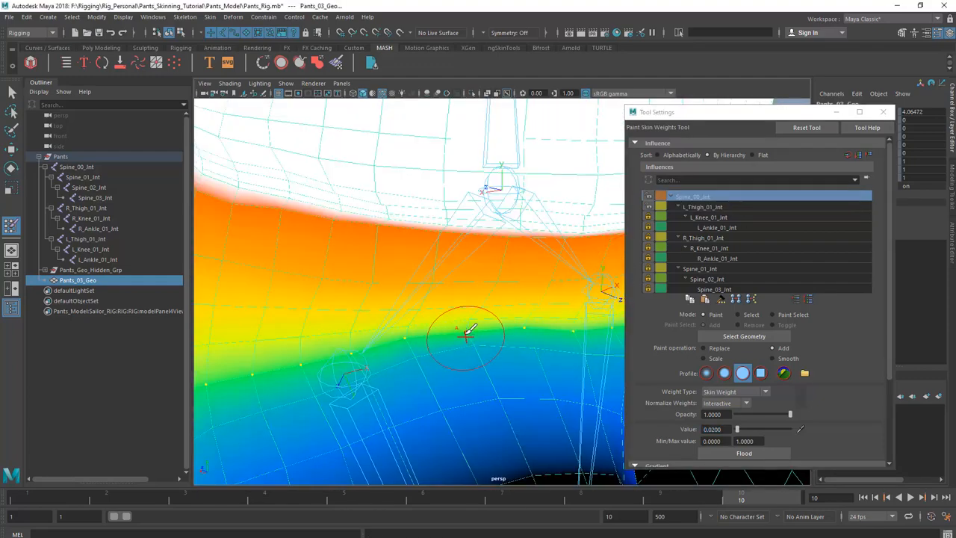
{"action": "key", "text": "ctrl+z"}
{"action": "key", "text": "b"}
{"action": "mouse_move", "coordinate": [474, 342]}
{"action": "left_mouse_down"}
{"action": "mouse_move", "coordinate": [461, 342]}
{"action": "mouse_move", "coordinate": [579, 374]}
{"action": "left_mouse_up"}
Reveal the Display options of the Paint Skin Weights Tool while viewing the Spine_00_Jnt falloff on the hip.
{"action": "scroll", "coordinate": [723, 384], "scroll_direction": "down", "scroll_amount": 3}
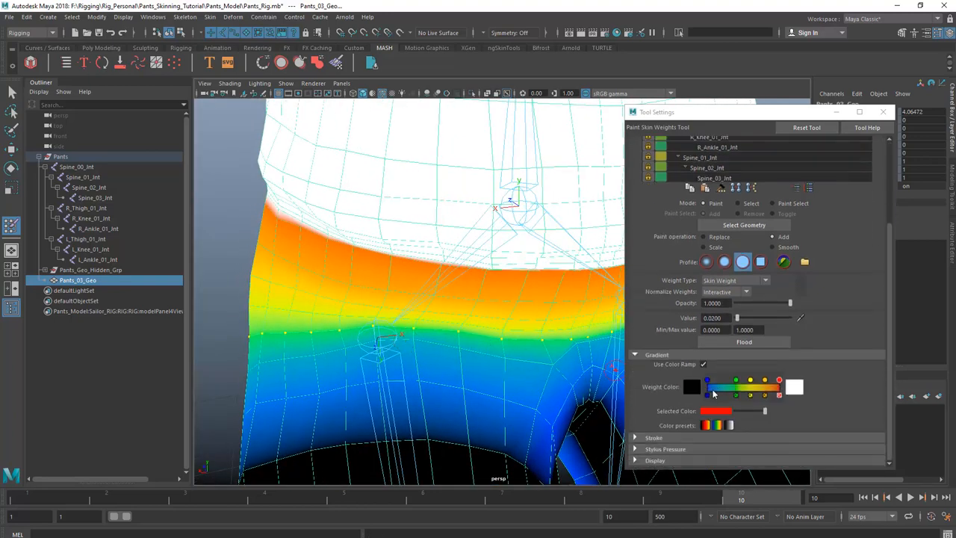
{"action": "right_click_drag", "start_coordinate": [418, 327], "coordinate": [473, 324], "text": "alt"}
{"action": "left_click_drag", "start_coordinate": [473, 325], "coordinate": [519, 320], "text": "alt"}
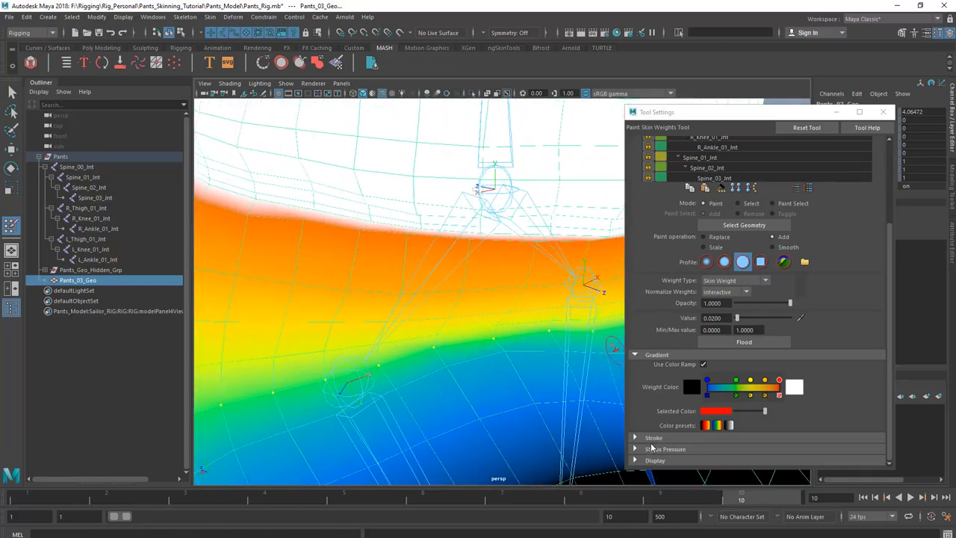
{"action": "left_click", "coordinate": [666, 463]}
{"action": "scroll", "coordinate": [666, 448], "scroll_direction": "down", "scroll_amount": 5}
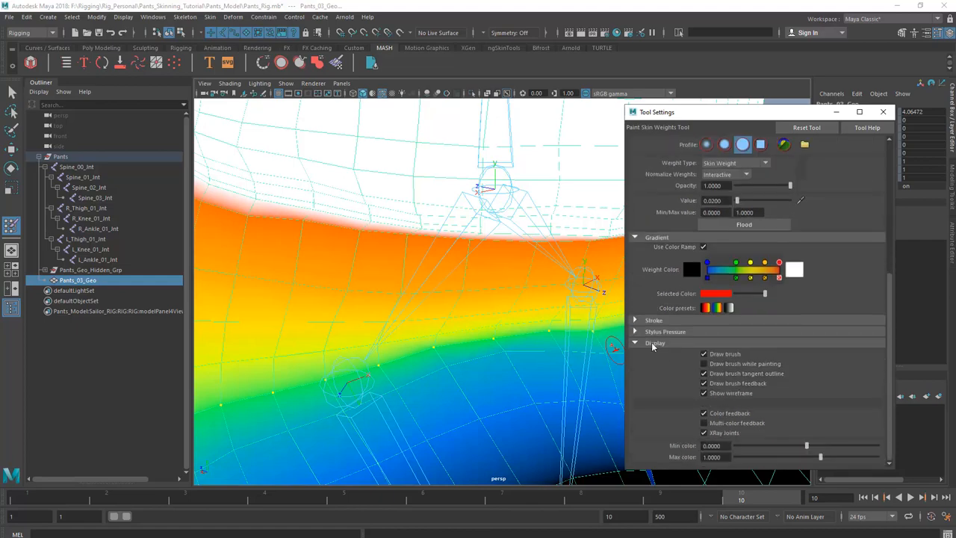
Turn off color feedback for weight painting and examine the shaded hip and seat deformation around the selected vertex loop.
{"action": "left_click", "coordinate": [725, 414]}
{"action": "scroll", "coordinate": [421, 367], "scroll_direction": "down", "scroll_amount": 5}
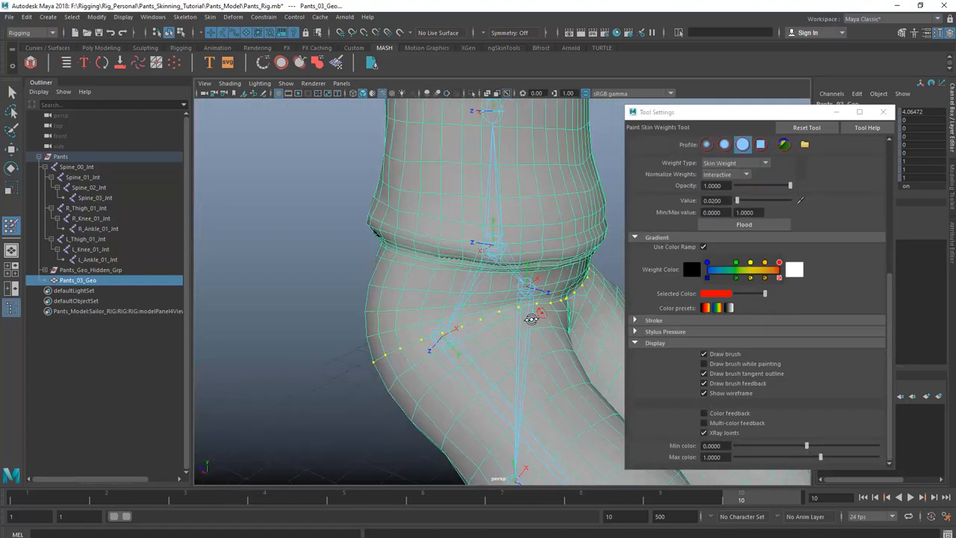
{"action": "scroll", "coordinate": [559, 311], "scroll_direction": "up", "scroll_amount": 4}
{"action": "left_click_drag", "start_coordinate": [531, 319], "coordinate": [472, 309], "text": "alt"}
{"action": "scroll", "coordinate": [473, 309], "scroll_direction": "up", "scroll_amount": 3}
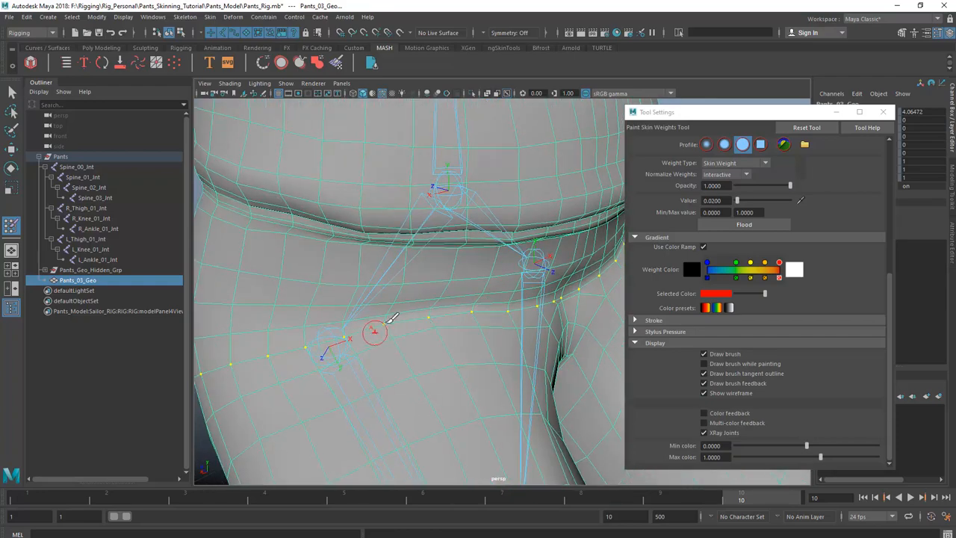
{"action": "left_click_drag", "start_coordinate": [390, 330], "coordinate": [419, 312], "text": "alt"}
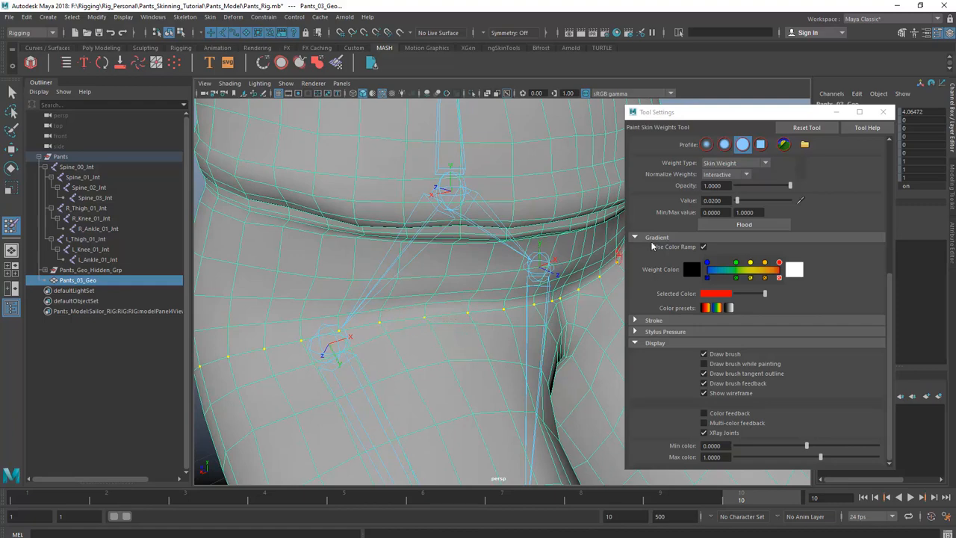
Compare the Spine_00_Jnt and L_Thigh_01_Jnt influences by switching between them, finishing on Spine_00_Jnt.
{"action": "scroll", "coordinate": [724, 265], "scroll_direction": "up", "scroll_amount": 3}
{"action": "scroll", "coordinate": [736, 247], "scroll_direction": "up", "scroll_amount": 2}
{"action": "left_click", "coordinate": [722, 163]}
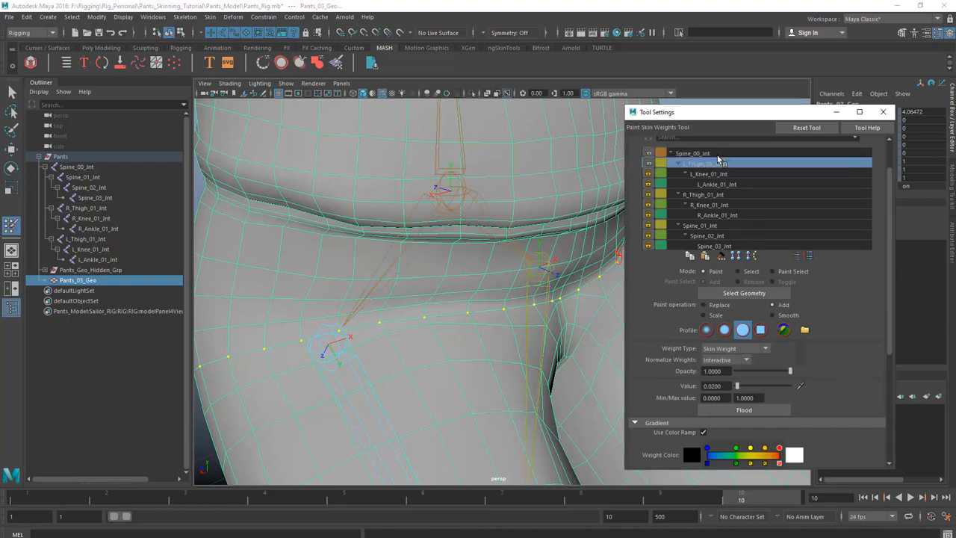
{"action": "left_click", "coordinate": [716, 154]}
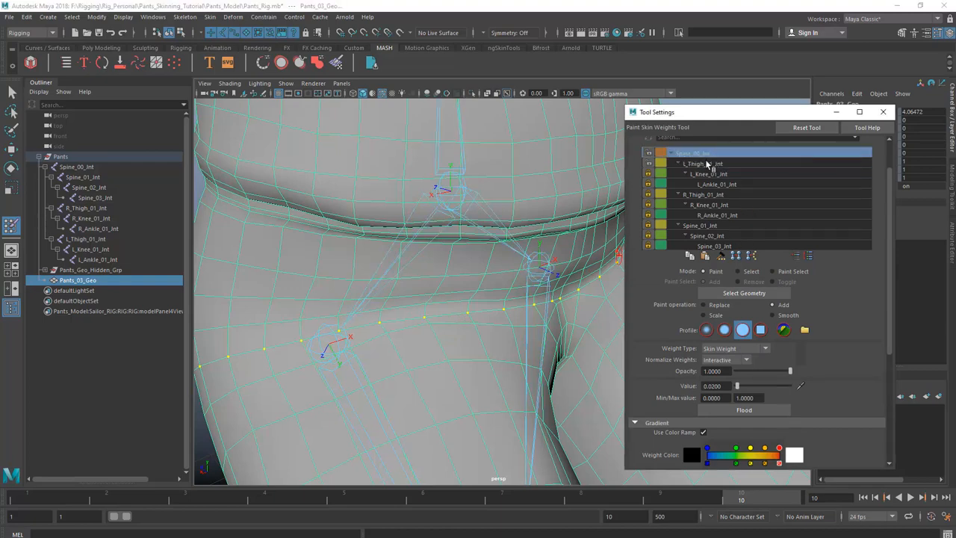
{"action": "left_click", "coordinate": [707, 164]}
{"action": "left_click", "coordinate": [708, 154]}
{"action": "left_click", "coordinate": [710, 164]}
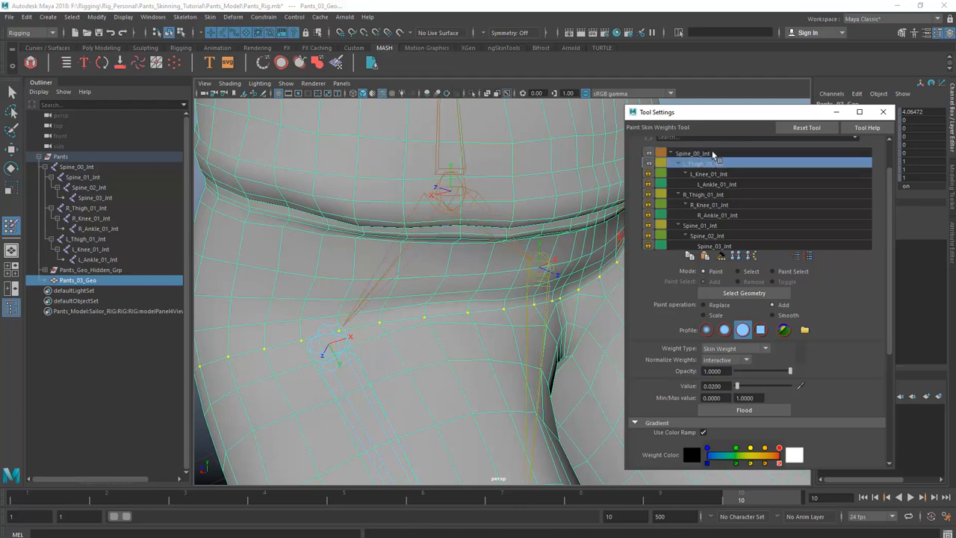
{"action": "left_click", "coordinate": [712, 154]}
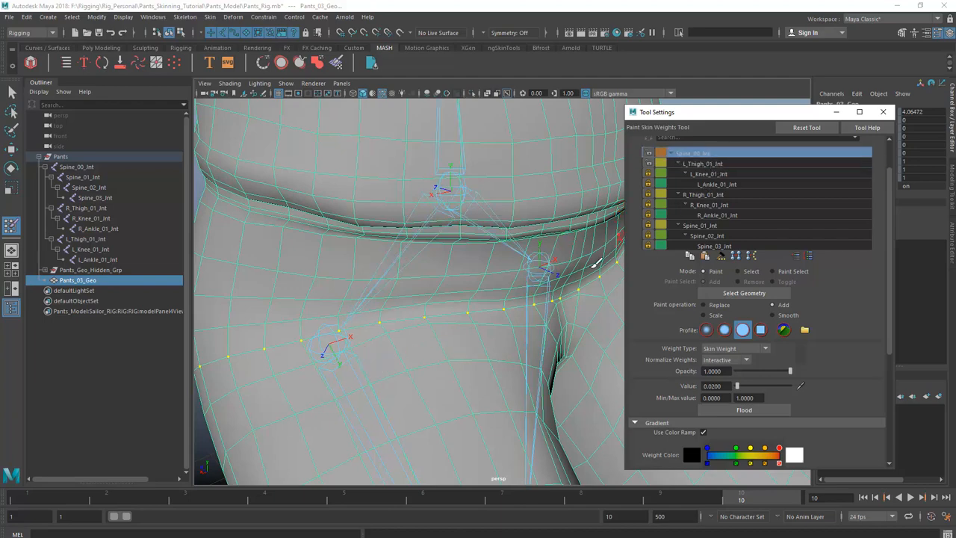
{"action": "left_click", "coordinate": [713, 163]}
{"action": "left_click", "coordinate": [708, 154]}
Turn on color feedback to display the Spine_00_Jnt weights on the pants mesh.
{"action": "scroll", "coordinate": [760, 453], "scroll_direction": "down", "scroll_amount": 5}
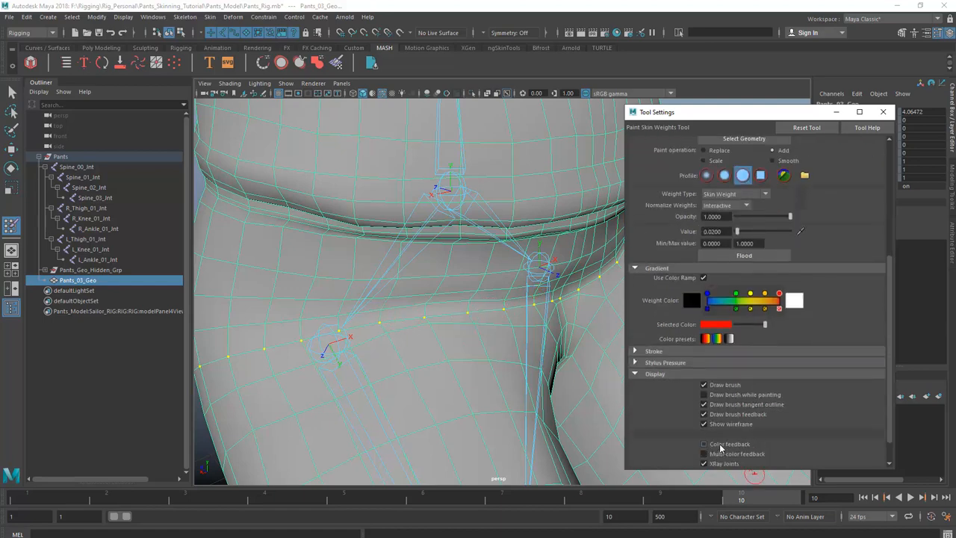
{"action": "left_click", "coordinate": [717, 445]}
{"action": "left_click_drag", "start_coordinate": [433, 329], "coordinate": [540, 299], "text": "alt"}
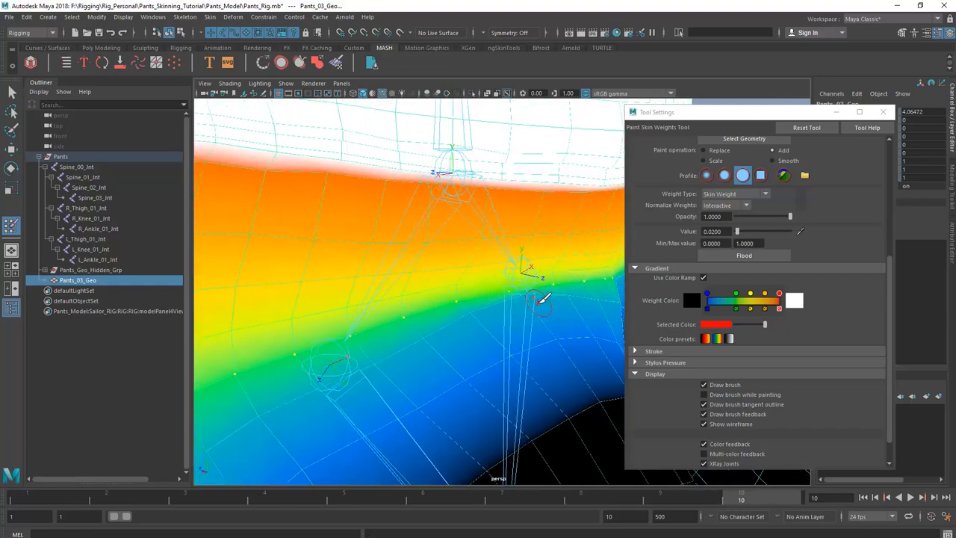
Select the next lower vertex loop around the left thigh and resume painting skin weights on it.
{"action": "key", "text": "w"}
{"action": "mouse_move", "coordinate": [550, 263]}
{"action": "right_mouse_down"}
{"action": "mouse_move", "coordinate": [505, 266]}
{"action": "mouse_move", "coordinate": [526, 257]}
{"action": "mouse_move", "coordinate": [504, 246]}
{"action": "right_mouse_up"}
{"action": "left_click", "coordinate": [470, 315]}
{"action": "key", "text": "q"}
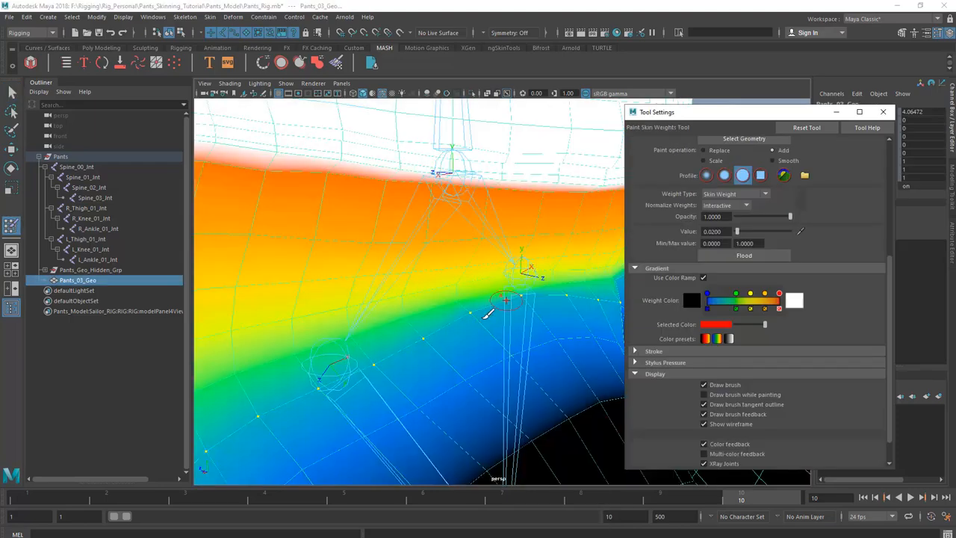
{"action": "left_click_drag", "start_coordinate": [449, 334], "coordinate": [482, 319], "text": "alt"}
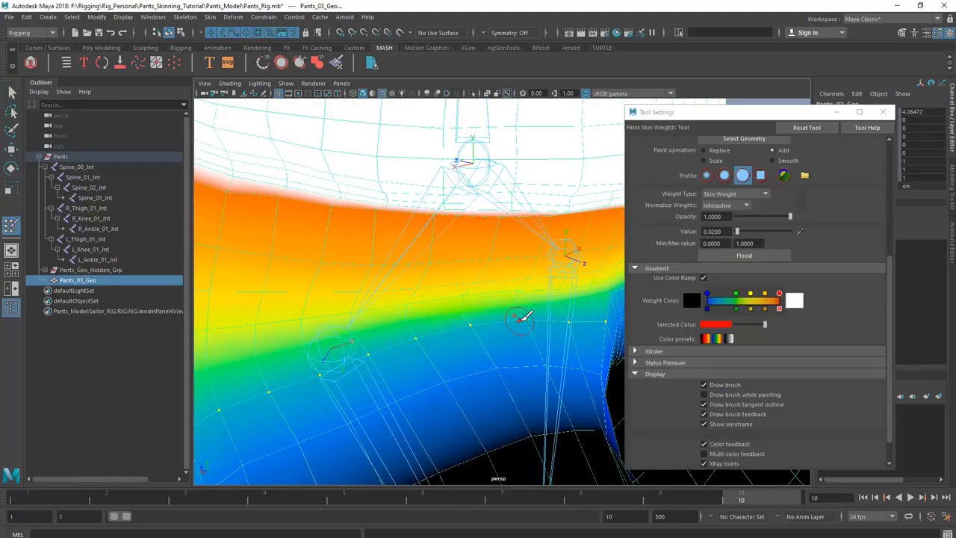
{"action": "scroll", "coordinate": [408, 347], "scroll_direction": "down", "scroll_amount": 5}
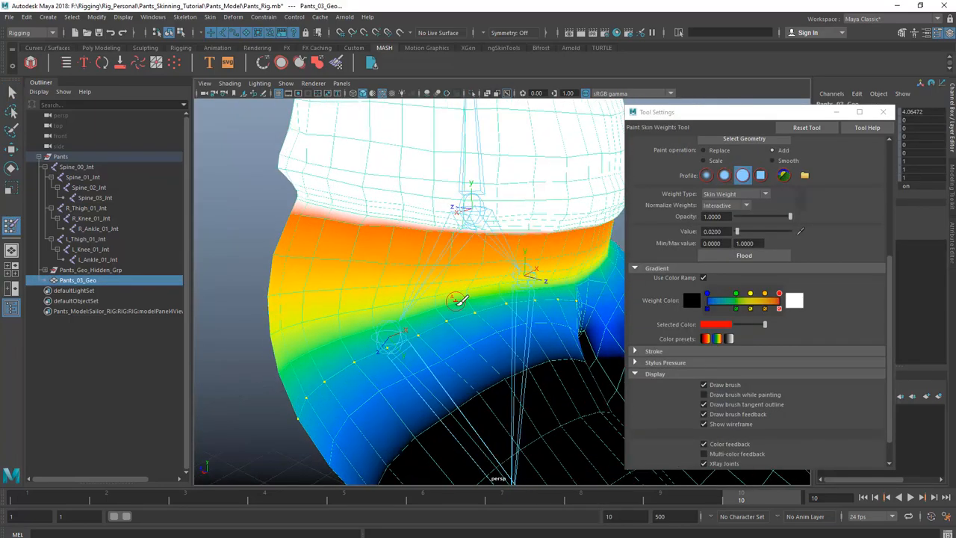
Switch from weight painting to the Move tool, minimize the Tool Settings window and set the timeline to frame 1.
{"action": "mouse_move", "coordinate": [453, 302]}
{"action": "left_mouse_down", "text": "alt"}
{"action": "mouse_move", "coordinate": [466, 288]}
{"action": "mouse_move", "coordinate": [412, 289]}
{"action": "mouse_move", "coordinate": [453, 277]}
{"action": "mouse_move", "coordinate": [421, 271]}
{"action": "mouse_move", "coordinate": [589, 291]}
{"action": "mouse_move", "coordinate": [540, 277]}
{"action": "mouse_move", "coordinate": [549, 275]}
{"action": "left_mouse_up", "text": "alt"}
{"action": "key", "text": "w"}
{"action": "left_click", "coordinate": [837, 113]}
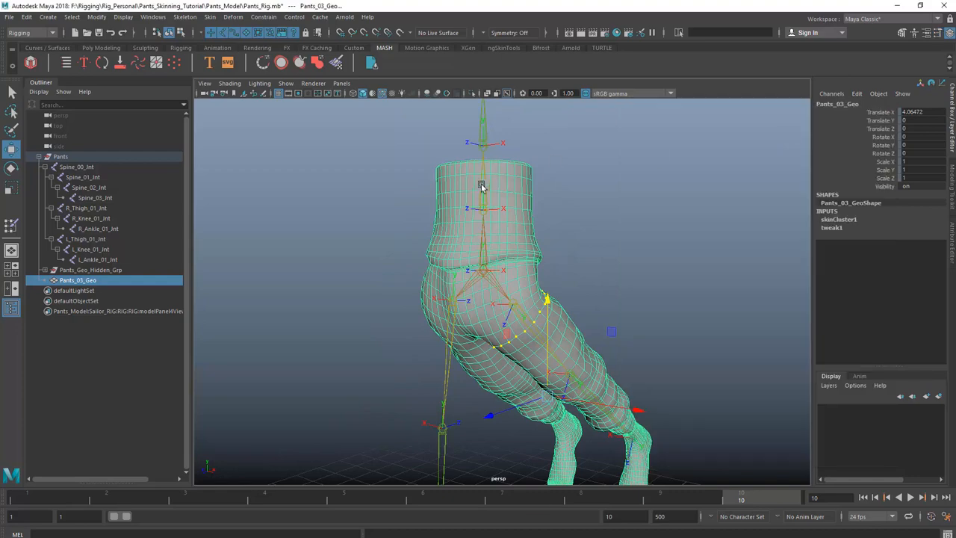
{"action": "left_click_drag", "start_coordinate": [397, 501], "coordinate": [7, 490]}
Select the L_Thigh_01_Jnt joint and try rotating it to test the hip deformation, undoing the rotation.
{"action": "left_click_drag", "start_coordinate": [451, 281], "coordinate": [526, 293], "text": "alt"}
{"action": "right_click_drag", "start_coordinate": [526, 293], "coordinate": [580, 337], "text": "alt"}
{"action": "left_click", "coordinate": [609, 332]}
{"action": "left_click_drag", "start_coordinate": [580, 337], "coordinate": [566, 251], "text": "alt"}
{"action": "left_click", "coordinate": [556, 314]}
{"action": "key", "text": "e"}
{"action": "left_click_drag", "start_coordinate": [454, 313], "coordinate": [536, 286], "text": "alt"}
{"action": "key", "text": "ctrl+z"}
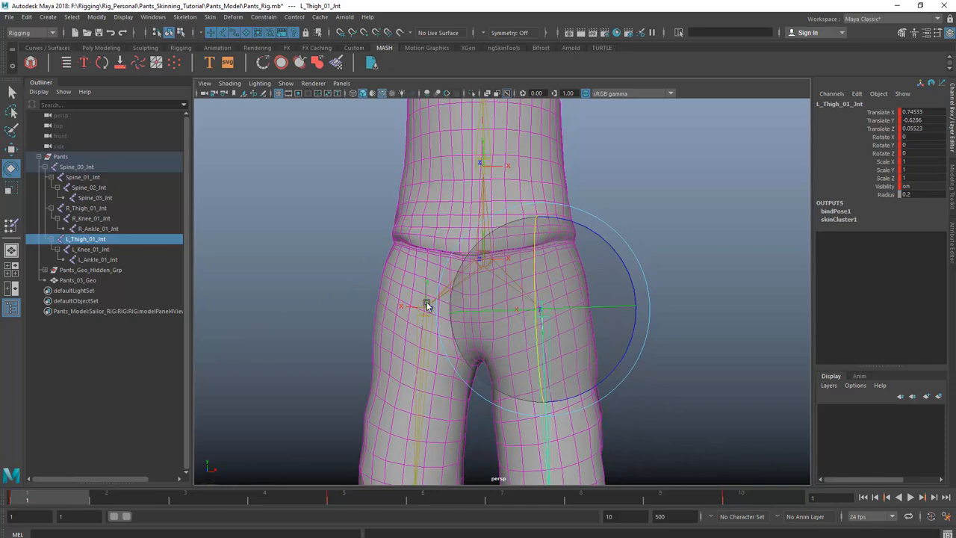
Try several more rotations of the left thigh joint to check the hip, undoing each one.
{"action": "mouse_move", "coordinate": [583, 335]}
{"action": "left_mouse_down", "text": "alt"}
{"action": "mouse_move", "coordinate": [612, 314]}
{"action": "mouse_move", "coordinate": [563, 356]}
{"action": "mouse_move", "coordinate": [566, 246]}
{"action": "mouse_move", "coordinate": [566, 337]}
{"action": "left_mouse_up", "text": "alt"}
{"action": "key", "text": "ctrl+z"}
{"action": "left_click_drag", "start_coordinate": [620, 322], "coordinate": [586, 334], "text": "alt"}
{"action": "left_click_drag", "start_coordinate": [555, 352], "coordinate": [568, 331]}
{"action": "key", "text": "ctrl+z"}
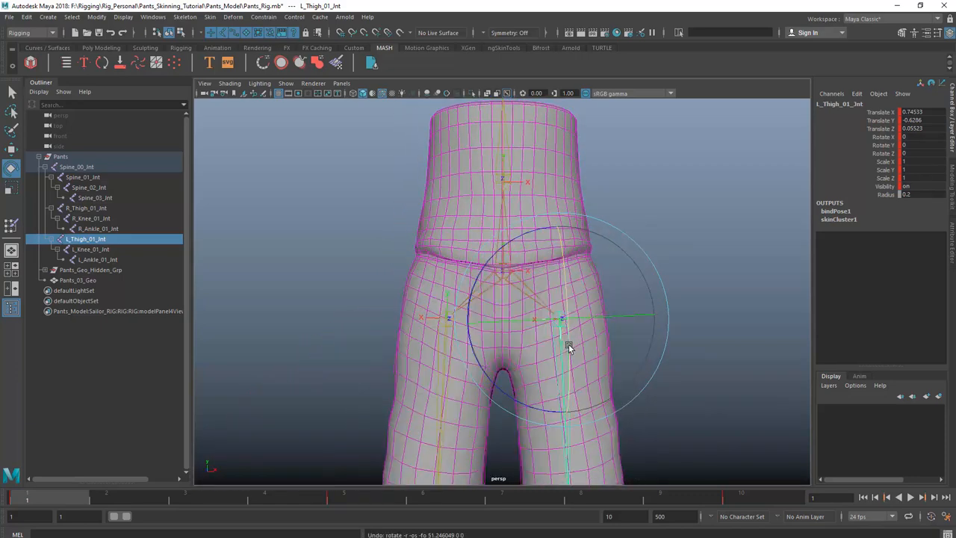
{"action": "left_click_drag", "start_coordinate": [573, 337], "coordinate": [545, 343]}
{"action": "key", "text": "ctrl+z"}
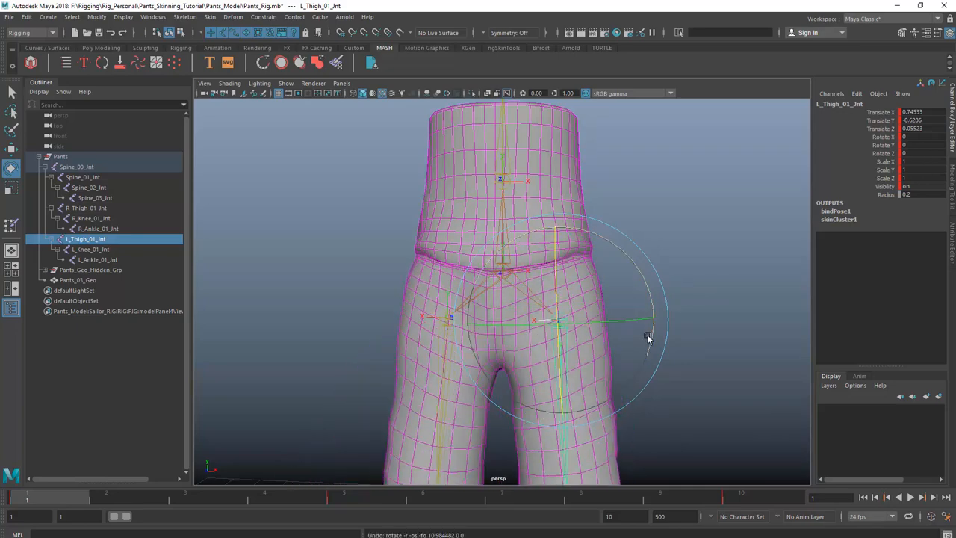
Scrub the leg animation from frame 1 to frame 10 and back, checking the hip bend from the side.
{"action": "left_click_drag", "start_coordinate": [648, 339], "coordinate": [428, 358], "text": "alt"}
{"action": "left_click_drag", "start_coordinate": [341, 495], "coordinate": [806, 522]}
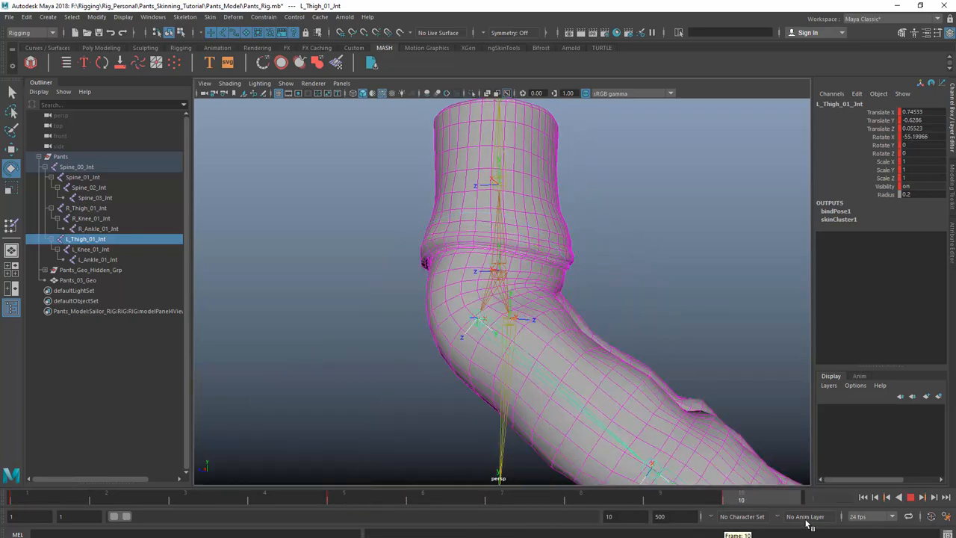
{"action": "left_click_drag", "start_coordinate": [732, 521], "coordinate": [3, 487]}
Rotate L_Thigh_01_Jnt about 75 degrees on Z and inspect the hip crease with the leg raised sideways.
{"action": "left_click_drag", "start_coordinate": [433, 329], "coordinate": [539, 321], "text": "alt"}
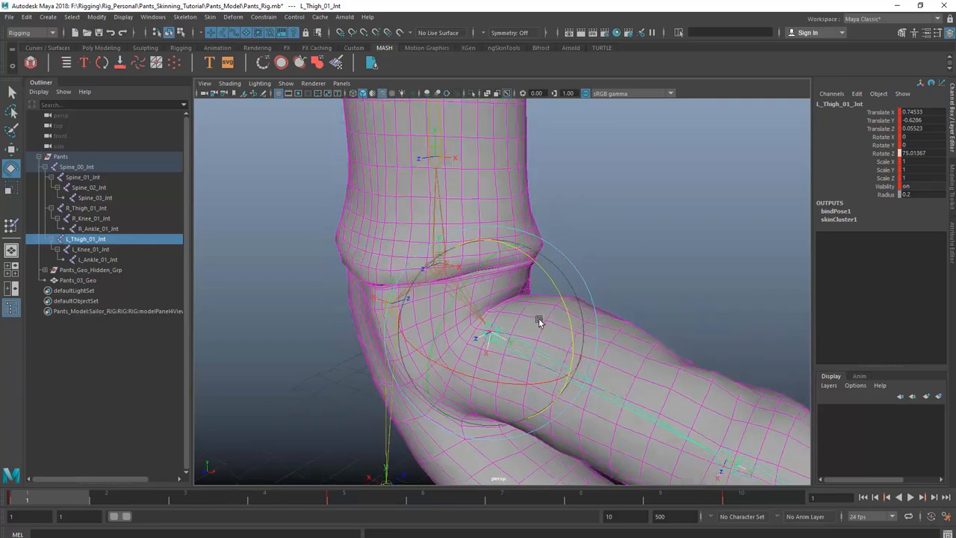
{"action": "right_click_drag", "start_coordinate": [539, 321], "coordinate": [561, 318], "text": "alt"}
{"action": "left_click_drag", "start_coordinate": [561, 318], "coordinate": [573, 306], "text": "alt"}
{"action": "right_click_drag", "start_coordinate": [573, 305], "coordinate": [647, 299], "text": "alt"}
Reopen Paint Skin Weights on the pants mesh, examine the weights at the raised hip, and turn off color feedback.
{"action": "left_click", "coordinate": [648, 298]}
{"action": "mouse_move", "coordinate": [653, 262]}
{"action": "right_mouse_down"}
{"action": "mouse_move", "coordinate": [653, 301]}
{"action": "mouse_move", "coordinate": [588, 247]}
{"action": "right_mouse_up"}
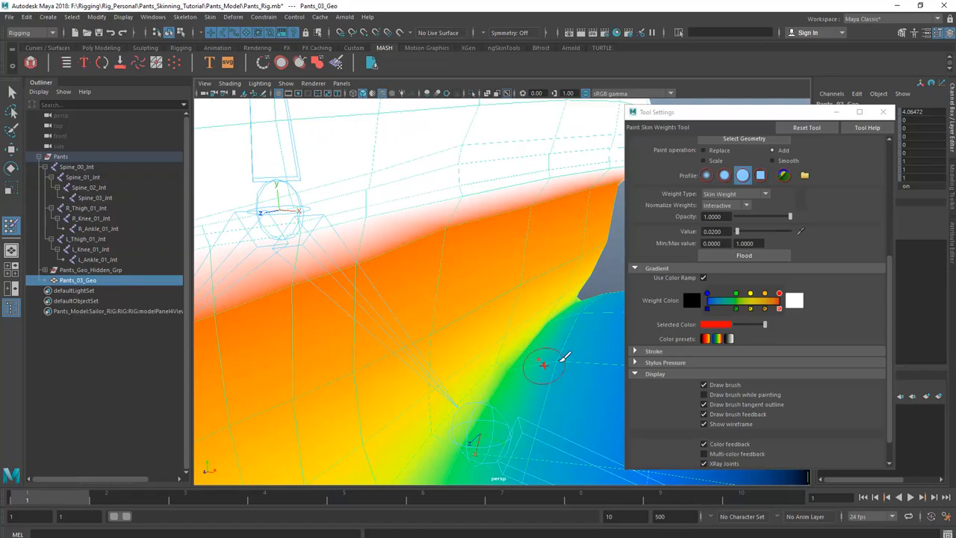
{"action": "left_click_drag", "start_coordinate": [561, 363], "coordinate": [531, 382], "text": "alt"}
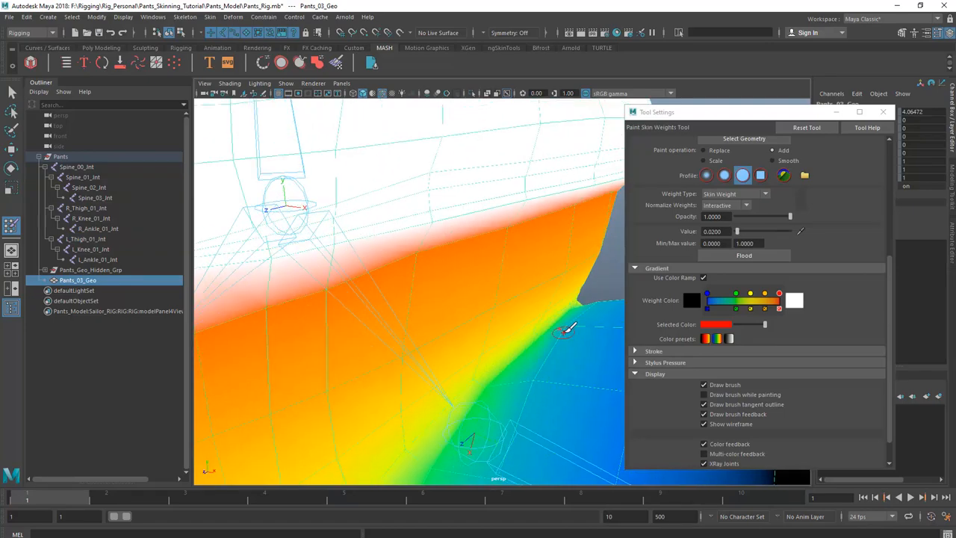
{"action": "left_click_drag", "start_coordinate": [568, 329], "coordinate": [502, 277], "text": "alt"}
{"action": "scroll", "coordinate": [731, 415], "scroll_direction": "down", "scroll_amount": 2}
{"action": "left_click", "coordinate": [704, 413]}
{"action": "left_click_drag", "start_coordinate": [457, 301], "coordinate": [483, 331], "text": "alt"}
{"action": "scroll", "coordinate": [523, 329], "scroll_direction": "down", "scroll_amount": 5}
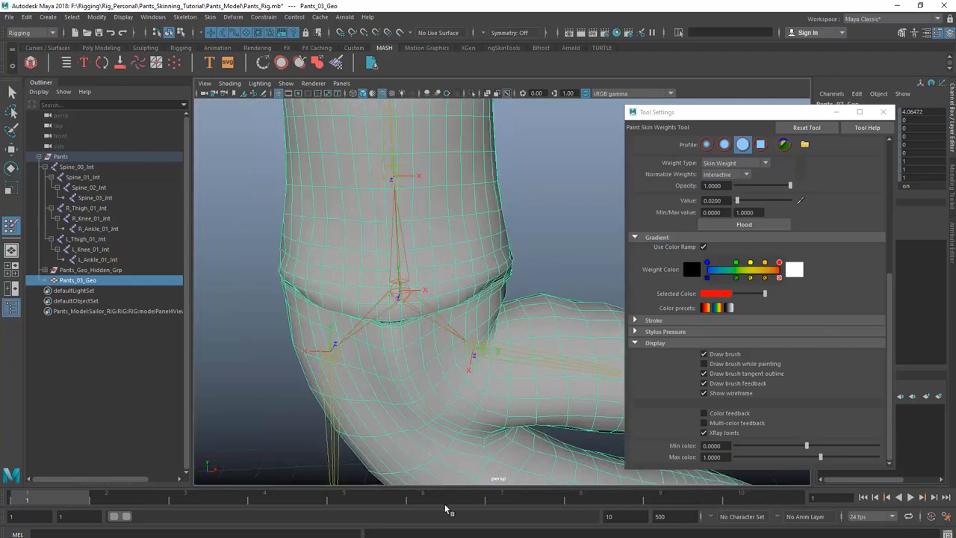
Reset the pose by returning to frame 1 and select the L_Thigh_01_Jnt joint.
{"action": "key", "text": "w"}
{"action": "left_click_drag", "start_coordinate": [113, 503], "coordinate": [4, 499]}
{"action": "scroll", "coordinate": [515, 340], "scroll_direction": "down", "scroll_amount": 5}
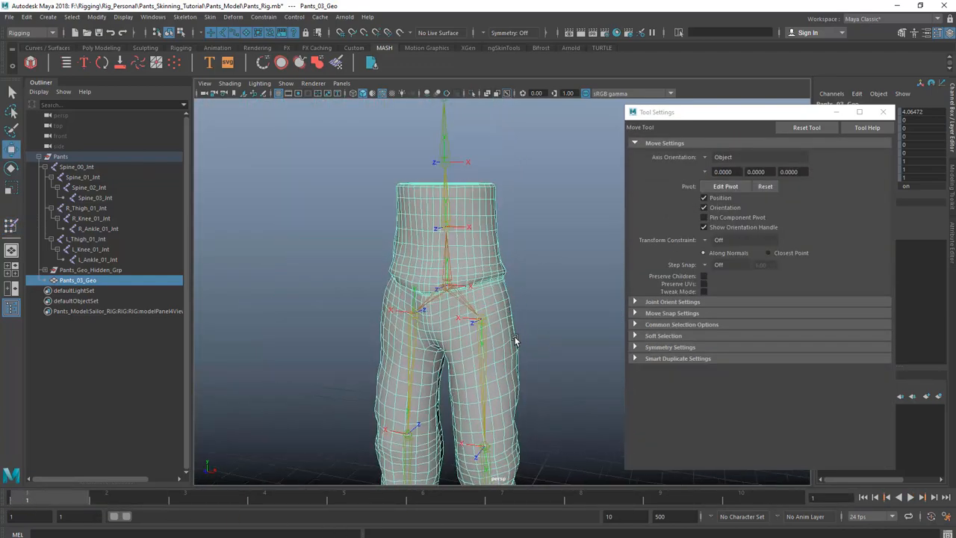
{"action": "scroll", "coordinate": [523, 338], "scroll_direction": "up", "scroll_amount": 5}
{"action": "left_click", "coordinate": [469, 336]}
{"action": "scroll", "coordinate": [538, 326], "scroll_direction": "down", "scroll_amount": 5}
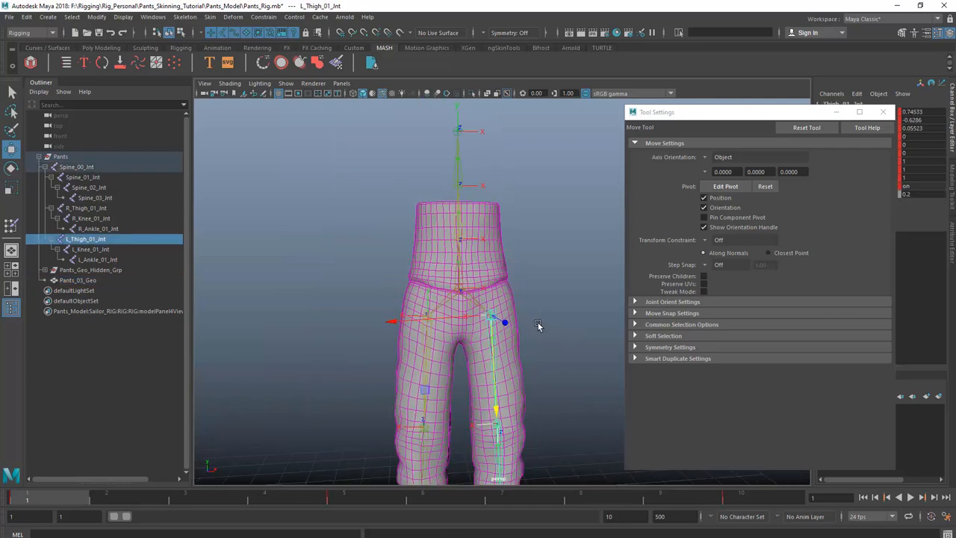
Try rotating the left thigh joint to examine the hip deformation from the front, and undo the rotation.
{"action": "scroll", "coordinate": [522, 333], "scroll_direction": "up", "scroll_amount": 5}
{"action": "key", "text": "e"}
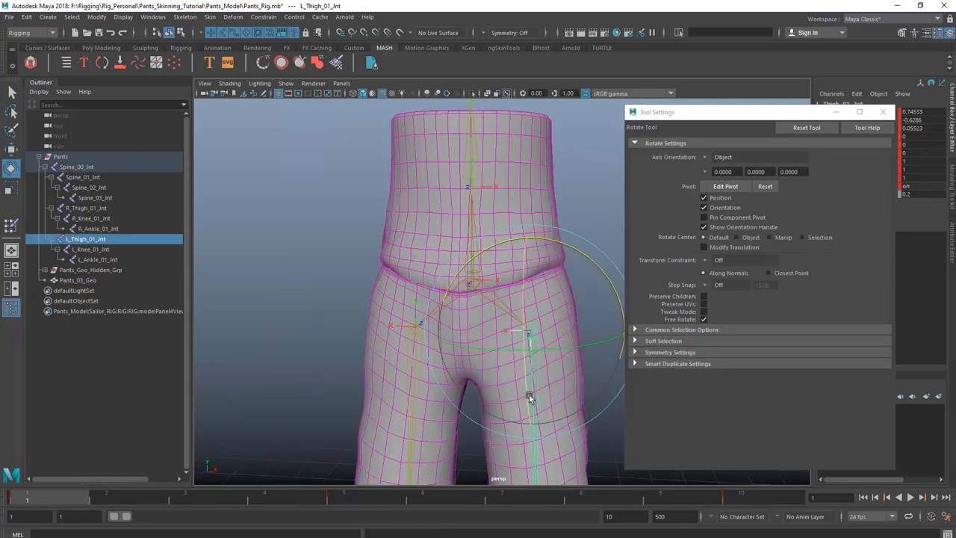
{"action": "left_click_drag", "start_coordinate": [528, 395], "coordinate": [529, 296]}
{"action": "left_click_drag", "start_coordinate": [530, 306], "coordinate": [508, 317], "text": "alt"}
{"action": "scroll", "coordinate": [404, 341], "scroll_direction": "up", "scroll_amount": 4}
{"action": "key", "text": "ctrl+z"}
{"action": "key", "text": "ctrl+z"}
{"action": "scroll", "coordinate": [460, 320], "scroll_direction": "down", "scroll_amount": 2}
{"action": "scroll", "coordinate": [566, 326], "scroll_direction": "down", "scroll_amount": 3}
{"action": "key", "text": "ctrl+z"}
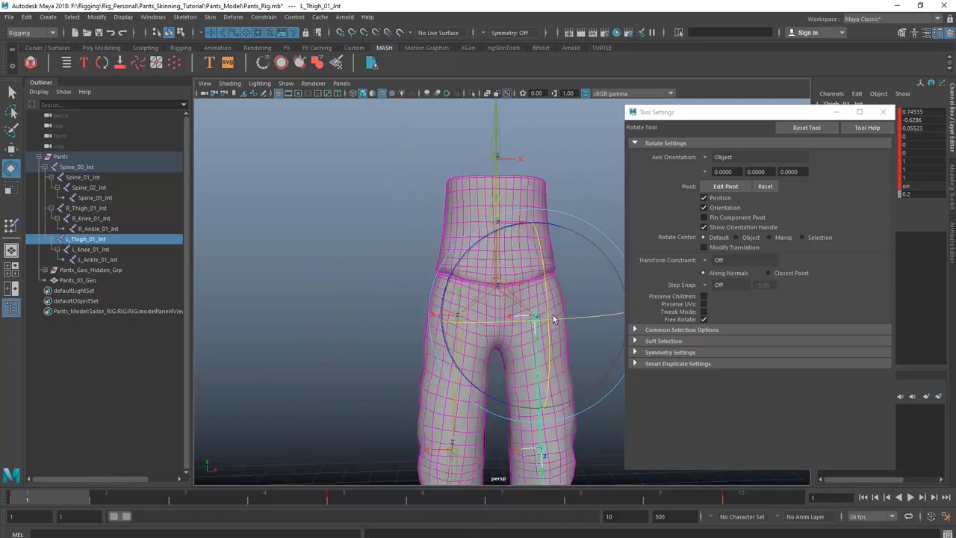
Select the Pants_03_Geo mesh, enter vertex mode and select all of its vertices.
{"action": "key", "text": "q"}
{"action": "left_click", "coordinate": [503, 307]}
{"action": "scroll", "coordinate": [515, 303], "scroll_direction": "down", "scroll_amount": 4}
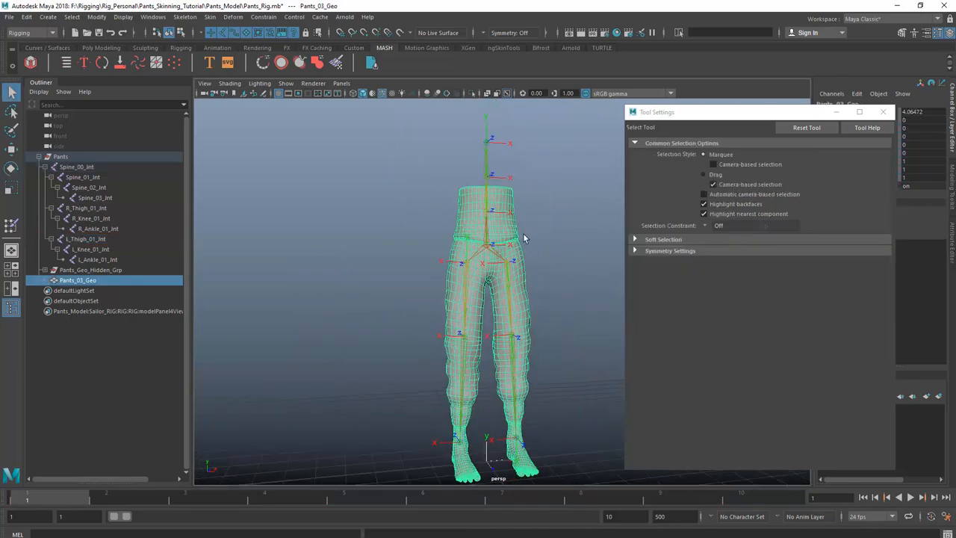
{"action": "right_click", "coordinate": [490, 215]}
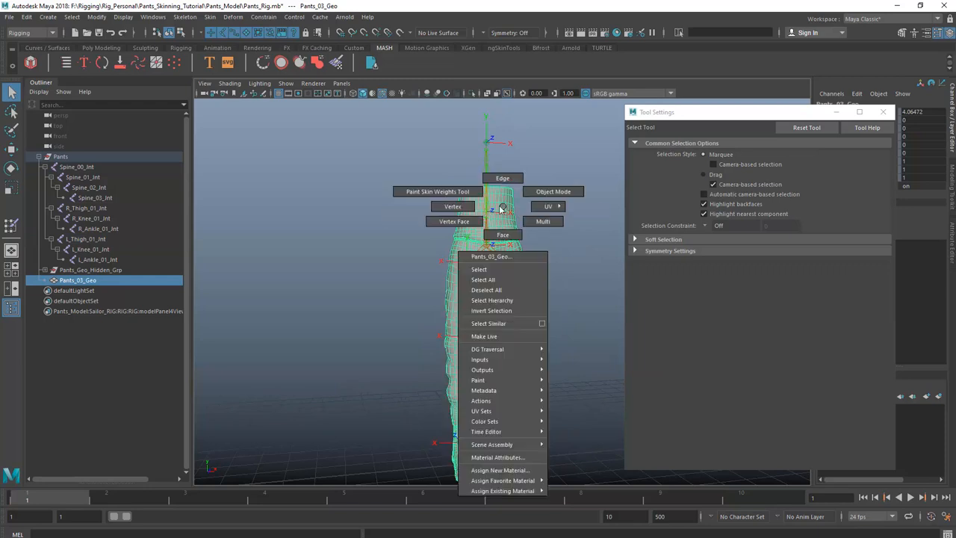
{"action": "right_click_drag", "start_coordinate": [460, 210], "coordinate": [456, 210]}
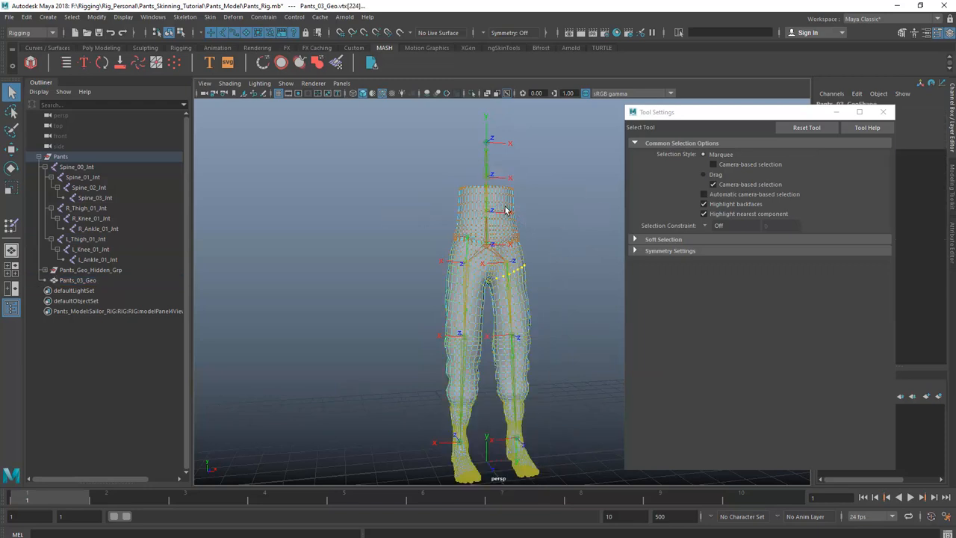
Reset the Mirror Skin Weights options and mirror the selected vertices' weights across YZ, positive to negative.
{"action": "left_click", "coordinate": [210, 17]}
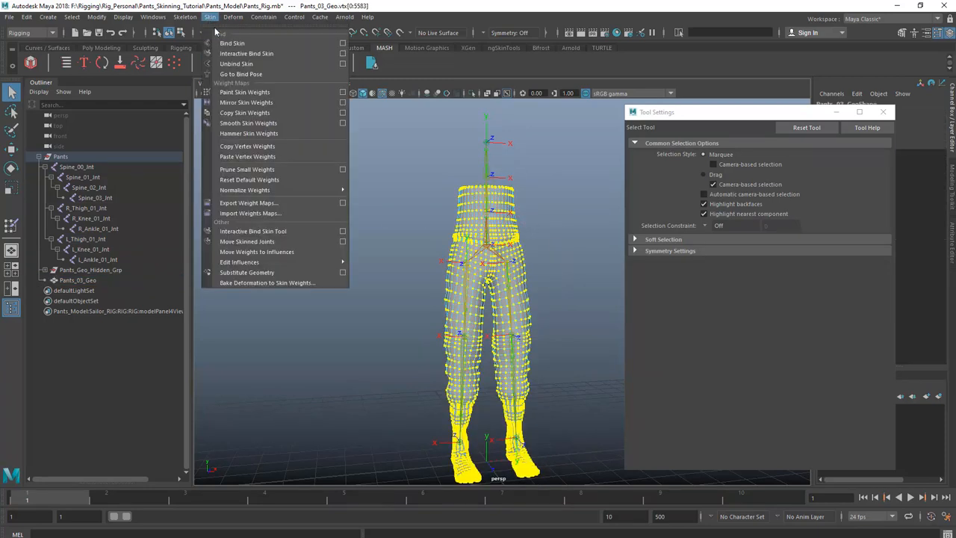
{"action": "left_click", "coordinate": [343, 102]}
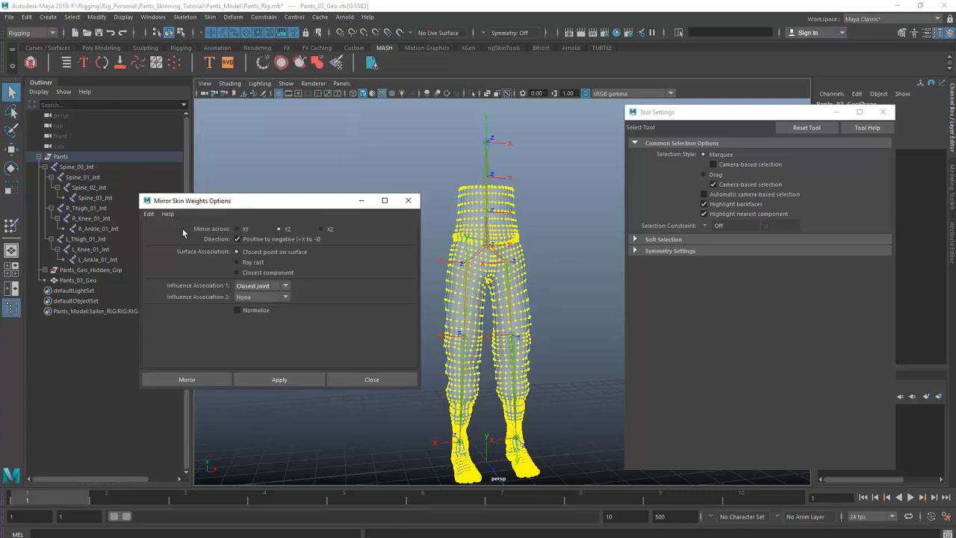
{"action": "left_click", "coordinate": [149, 213]}
{"action": "left_click", "coordinate": [161, 235]}
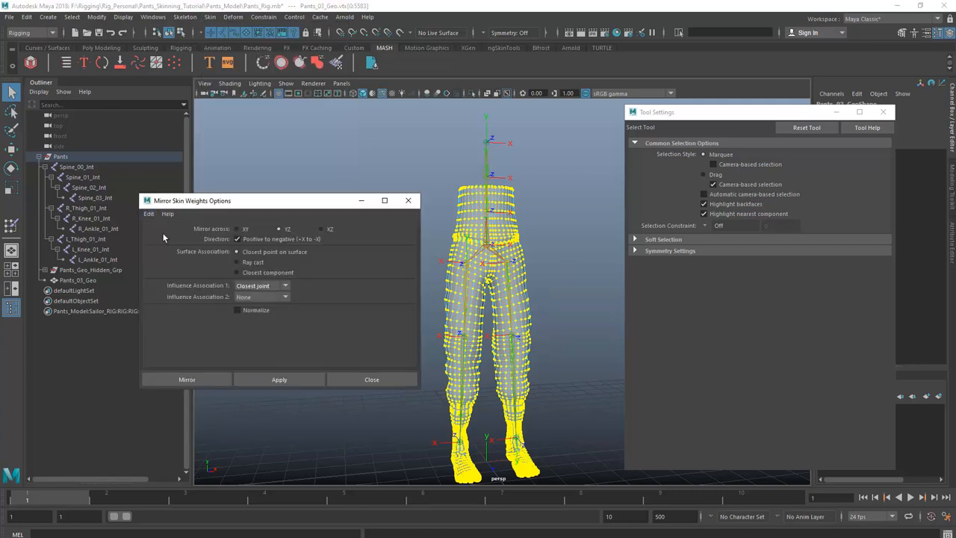
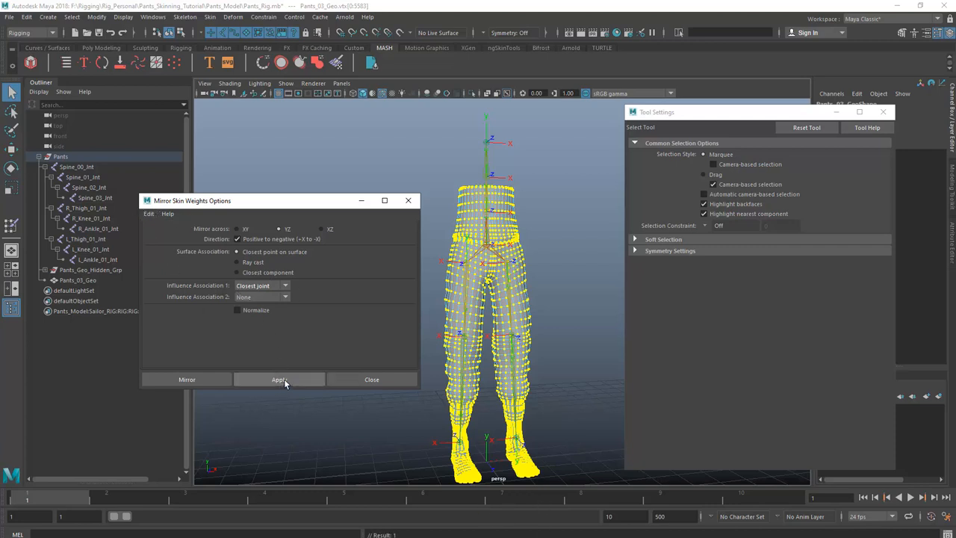
Apply the skin weight mirror again to the whole Pants_03_Geo object in object mode and minimize the options window.
{"action": "right_click_drag", "start_coordinate": [524, 274], "coordinate": [564, 251]}
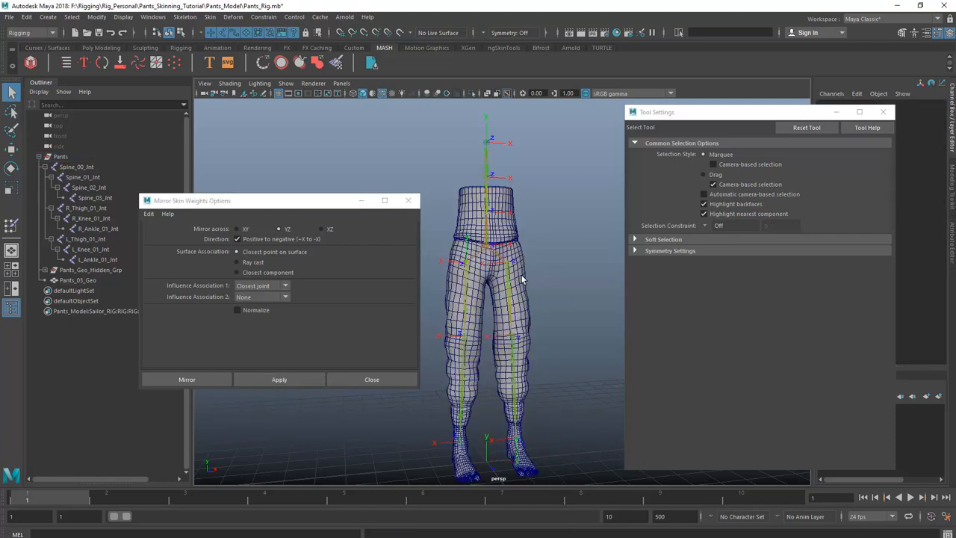
{"action": "left_click", "coordinate": [523, 280]}
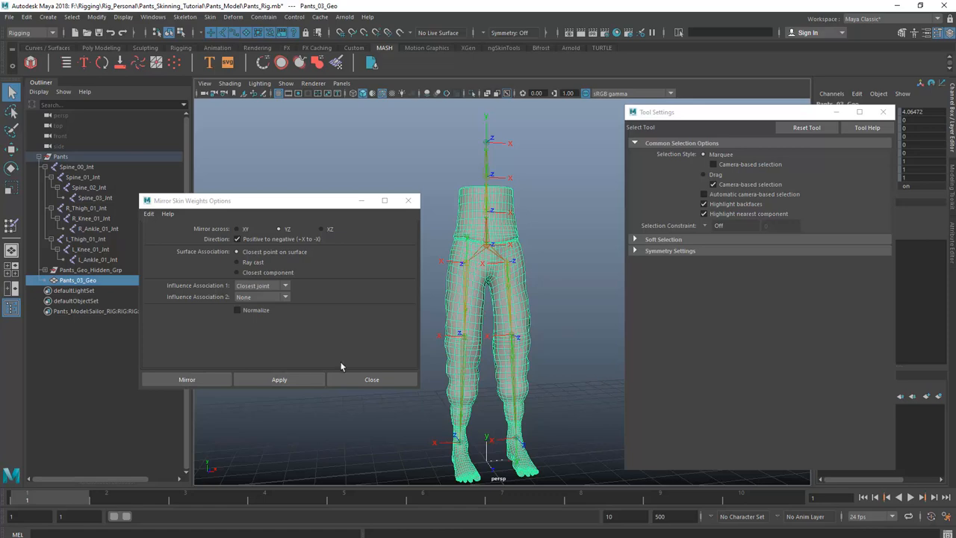
{"action": "left_click", "coordinate": [299, 381]}
{"action": "left_click", "coordinate": [361, 200]}
{"action": "scroll", "coordinate": [520, 281], "scroll_direction": "up", "scroll_amount": 6}
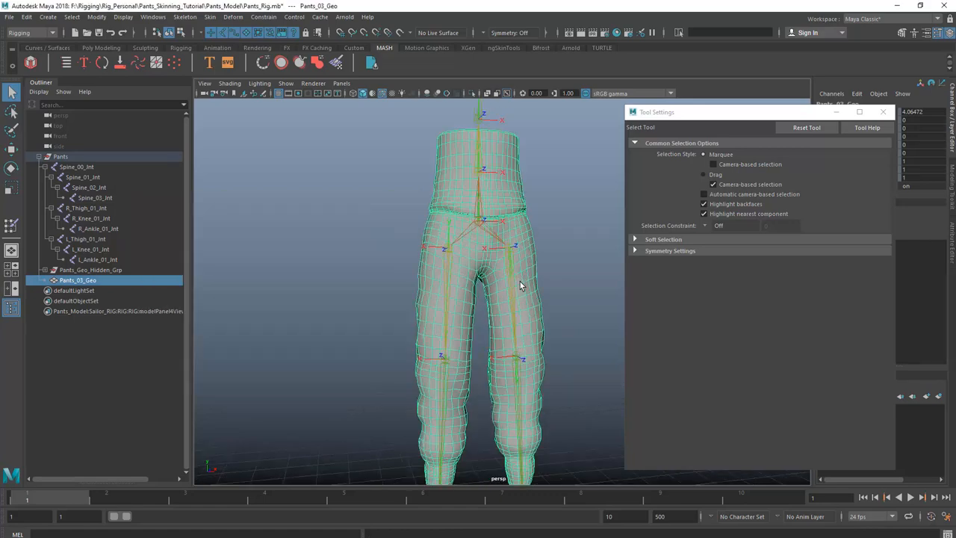
Try rotating the left thigh joint to test the hip from the front, and undo the rotation.
{"action": "left_click", "coordinate": [507, 295]}
{"action": "scroll", "coordinate": [508, 302], "scroll_direction": "up", "scroll_amount": 3}
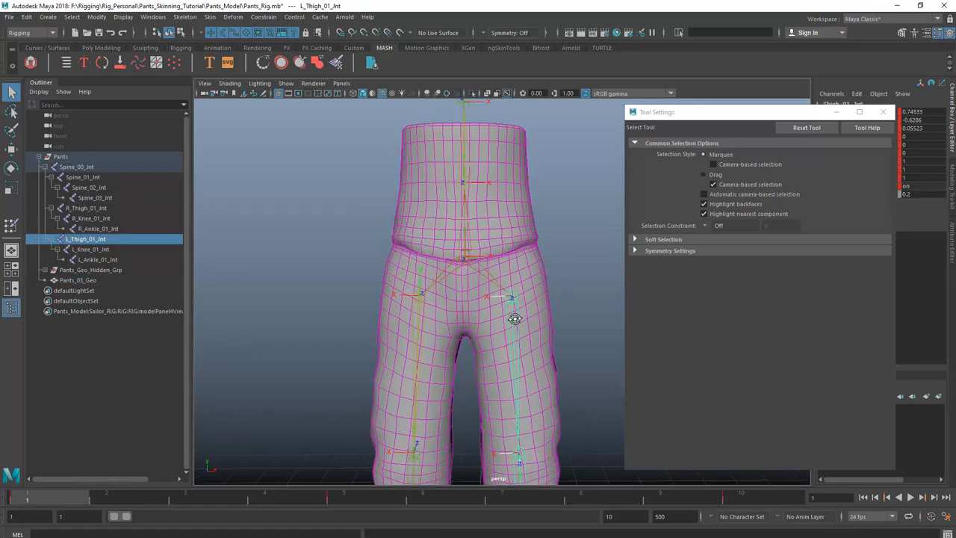
{"action": "key", "text": "e"}
{"action": "key", "text": "ctrl+z"}
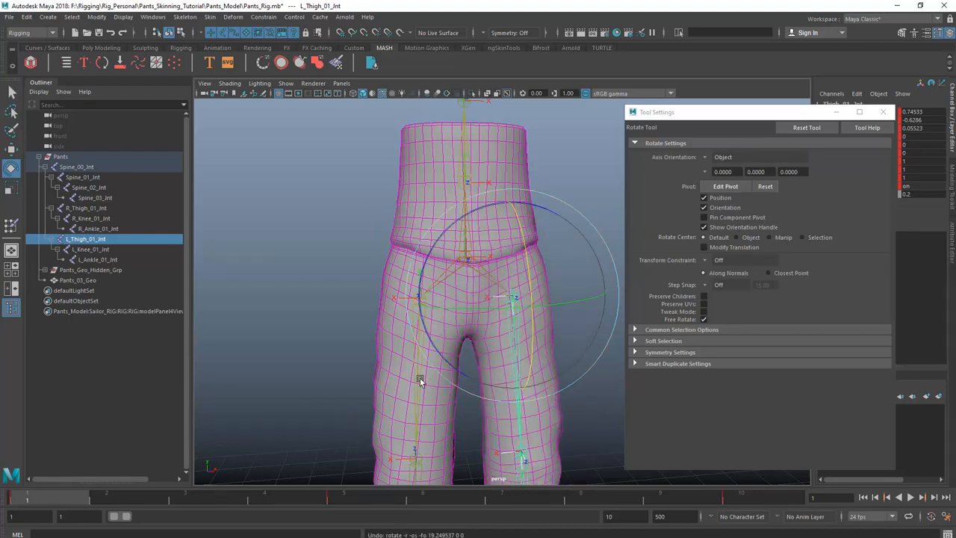
Select both thigh joints, swing the legs forward and backward to examine the hip deformation, and undo the last rotation.
{"action": "left_click", "coordinate": [419, 361], "text": "shift"}
{"action": "middle_click_drag", "start_coordinate": [417, 335], "coordinate": [423, 354], "text": "alt"}
{"action": "left_click_drag", "start_coordinate": [427, 370], "coordinate": [441, 295]}
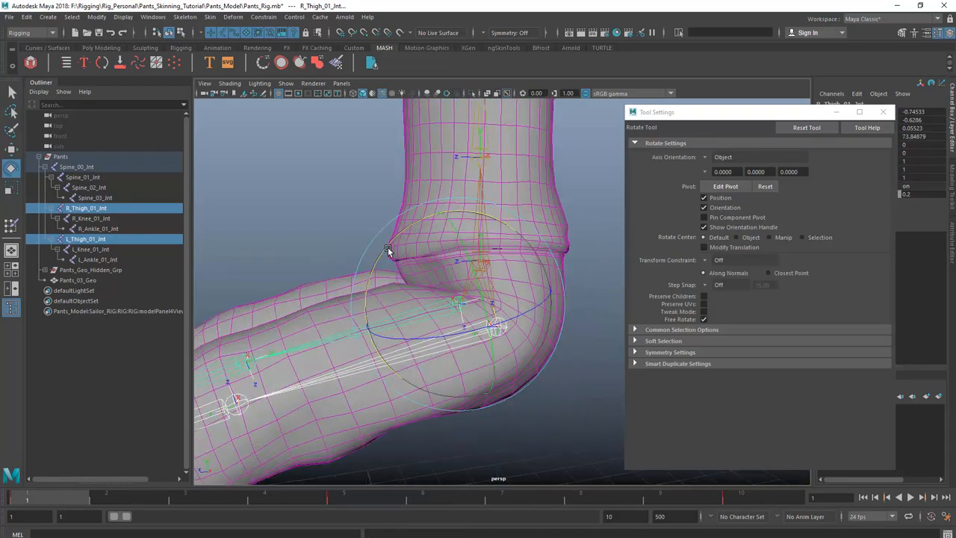
{"action": "left_click_drag", "start_coordinate": [387, 249], "coordinate": [341, 426]}
{"action": "left_click_drag", "start_coordinate": [586, 293], "coordinate": [538, 299], "text": "alt"}
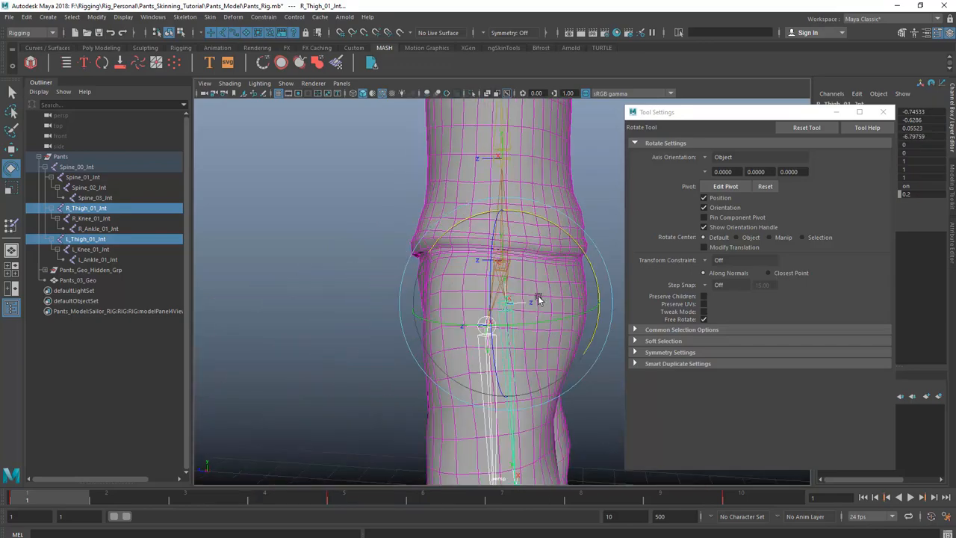
{"action": "left_click_drag", "start_coordinate": [595, 287], "coordinate": [512, 236]}
{"action": "left_click_drag", "start_coordinate": [511, 246], "coordinate": [571, 268], "text": "alt"}
{"action": "key", "text": "ctrl+z"}
{"action": "left_click_drag", "start_coordinate": [527, 289], "coordinate": [528, 320], "text": "alt"}
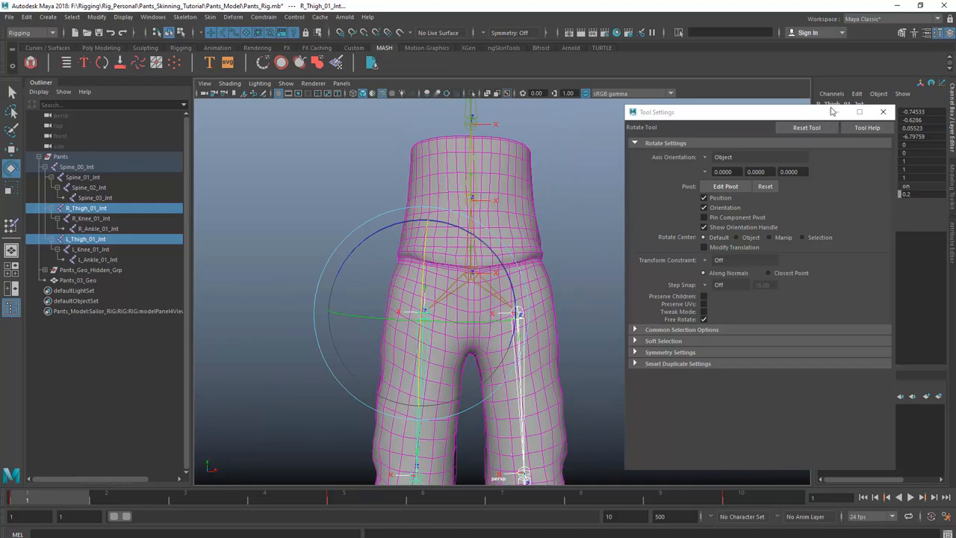
Close the Tool Settings window and switch the Pants_03_Geo mesh to vertex mode.
{"action": "left_click", "coordinate": [883, 112]}
{"action": "left_click_drag", "start_coordinate": [420, 321], "coordinate": [468, 359]}
{"action": "scroll", "coordinate": [520, 322], "scroll_direction": "up", "scroll_amount": 2}
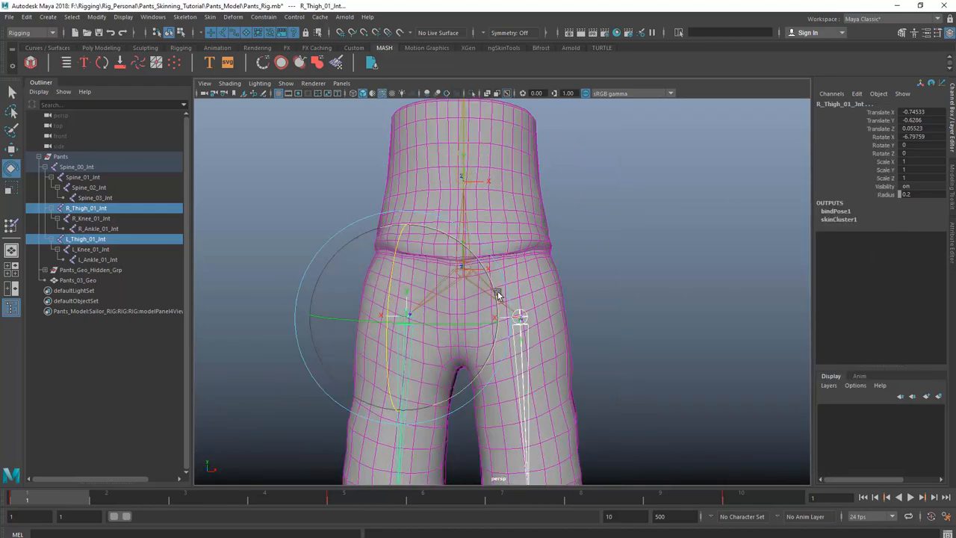
{"action": "left_click_drag", "start_coordinate": [497, 295], "coordinate": [493, 341]}
{"action": "left_click", "coordinate": [466, 328]}
{"action": "right_click_drag", "start_coordinate": [465, 327], "coordinate": [422, 275]}
Select the column of centre-line vertices on the front of Pants_03_Geo, from the crotch up to the waistband.
{"action": "left_click", "coordinate": [464, 310]}
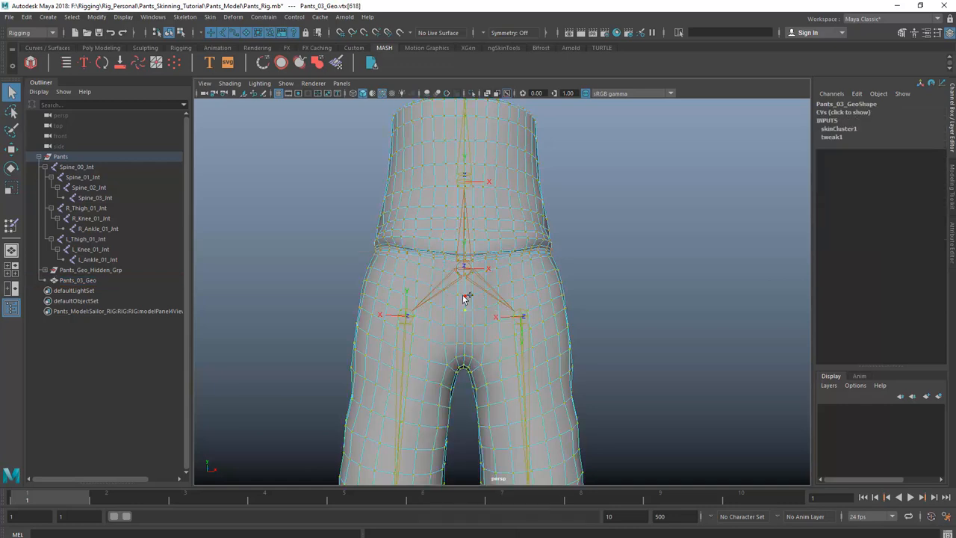
{"action": "left_click_drag", "start_coordinate": [470, 334], "coordinate": [465, 331], "text": "alt"}
{"action": "left_click", "coordinate": [462, 341], "text": "shift"}
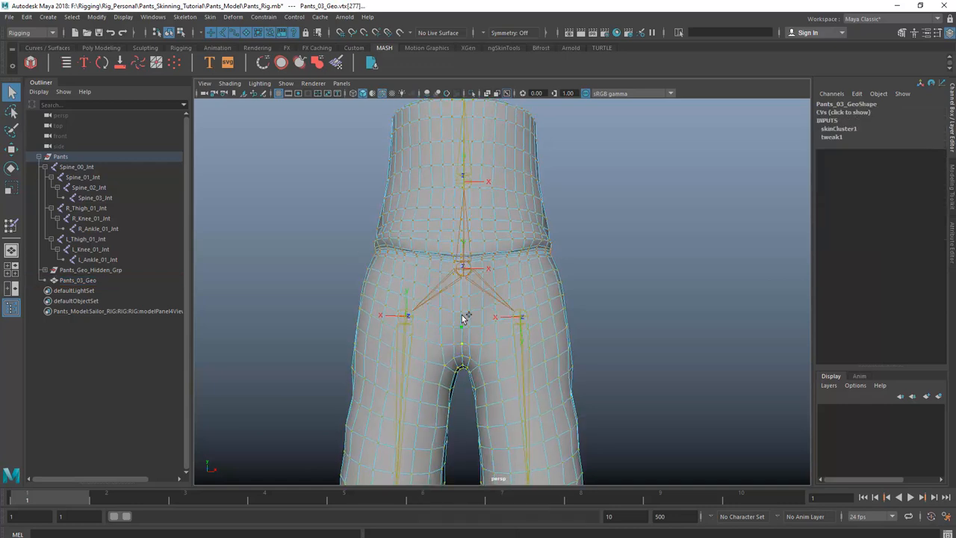
{"action": "left_click", "coordinate": [462, 312], "text": "shift"}
{"action": "left_click_drag", "start_coordinate": [505, 297], "coordinate": [293, 333], "text": "alt"}
{"action": "left_click", "coordinate": [459, 298], "text": "shift"}
{"action": "scroll", "coordinate": [508, 291], "scroll_direction": "up", "scroll_amount": 2}
{"action": "double_click", "coordinate": [530, 252], "text": "shift"}
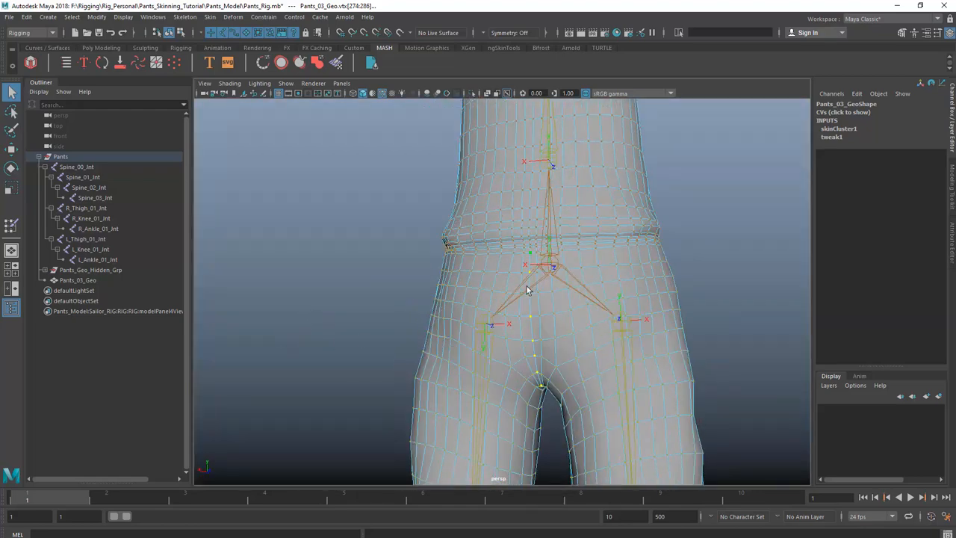
{"action": "scroll", "coordinate": [528, 289], "scroll_direction": "down", "scroll_amount": 2}
{"action": "left_click_drag", "start_coordinate": [527, 289], "coordinate": [461, 338], "text": "alt"}
{"action": "scroll", "coordinate": [576, 321], "scroll_direction": "up", "scroll_amount": 2}
Return to object mode, select the left and right thigh joints, and rotate both legs outward by about 74 degrees.
{"action": "right_click_drag", "start_coordinate": [478, 262], "coordinate": [530, 252]}
{"action": "left_click", "coordinate": [525, 331]}
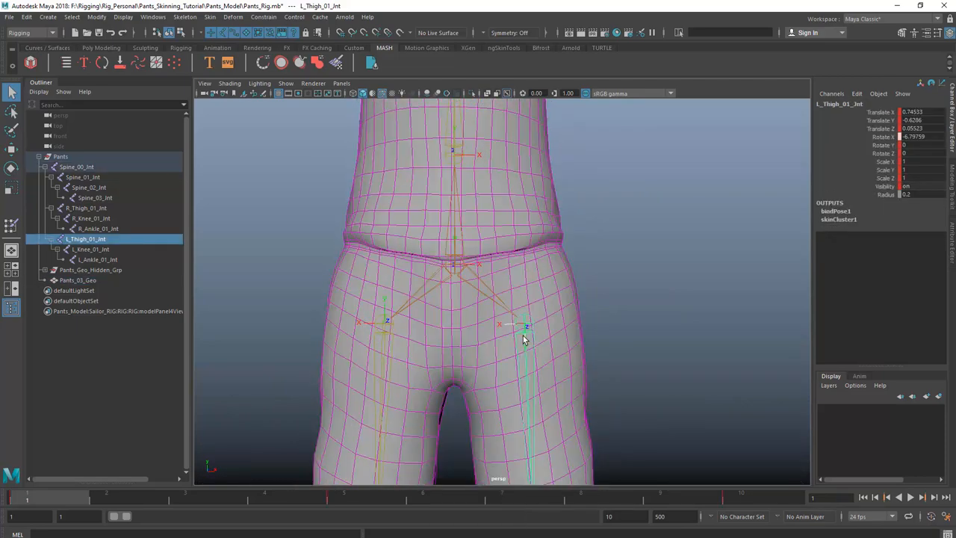
{"action": "right_click_drag", "start_coordinate": [544, 333], "coordinate": [505, 338], "text": "alt"}
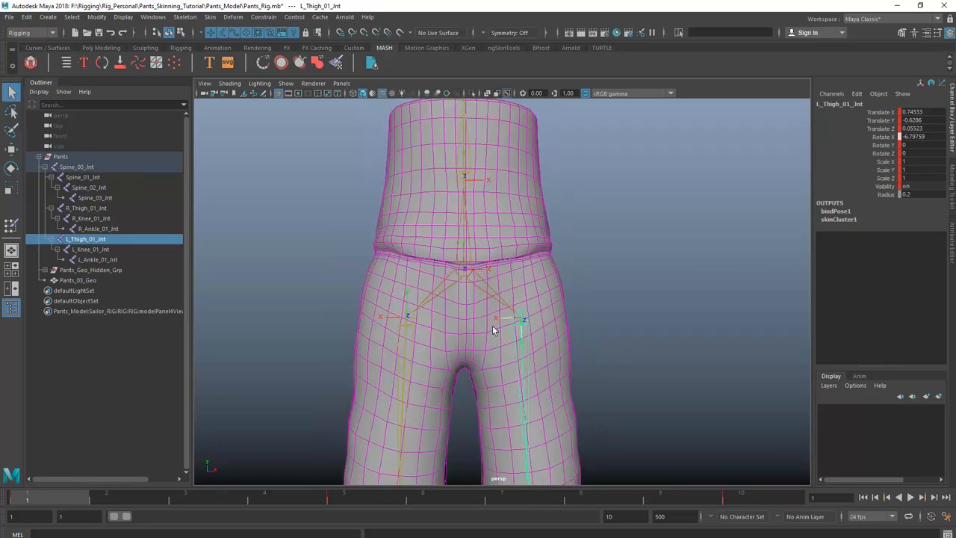
{"action": "key", "text": "e"}
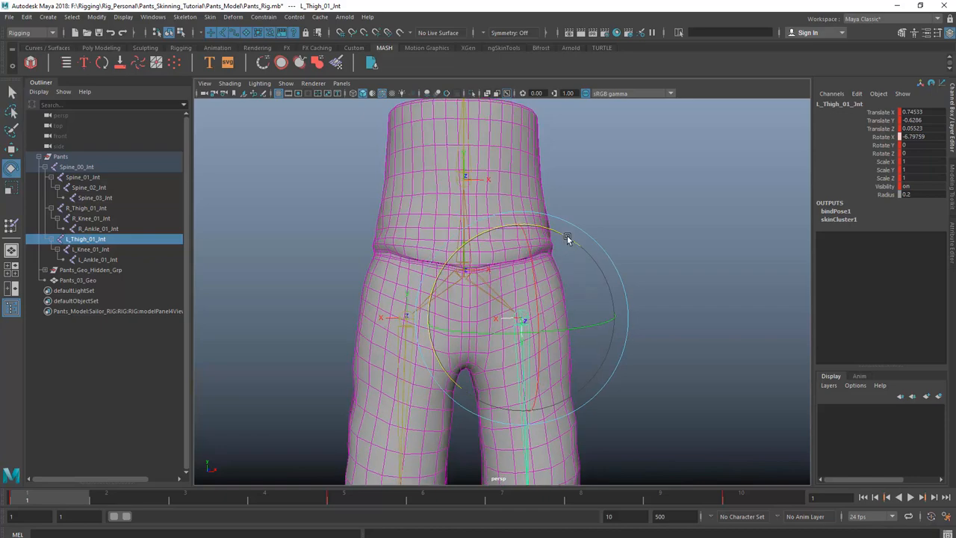
{"action": "left_click_drag", "start_coordinate": [567, 236], "coordinate": [505, 364]}
{"action": "key", "text": "ctrl+z"}
{"action": "left_click", "coordinate": [402, 326], "text": "shift"}
{"action": "key", "text": "q"}
Put Pants_03_Geo back in vertex mode and extend the centre-line vertex selection up past the waistband.
{"action": "left_click", "coordinate": [505, 364]}
{"action": "right_click_drag", "start_coordinate": [508, 263], "coordinate": [458, 275]}
{"action": "left_click_drag", "start_coordinate": [471, 345], "coordinate": [450, 284], "text": "alt"}
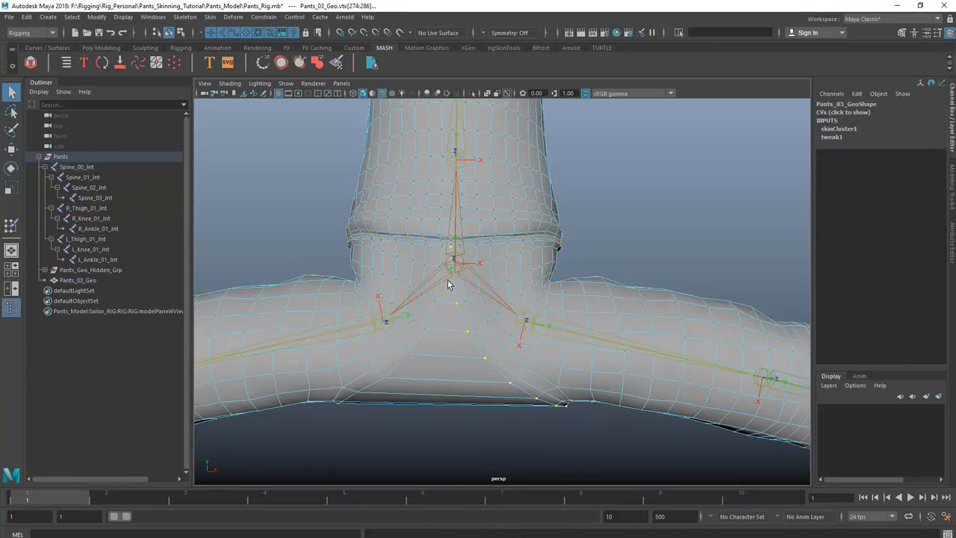
{"action": "left_click_drag", "start_coordinate": [543, 392], "coordinate": [483, 305], "text": "alt"}
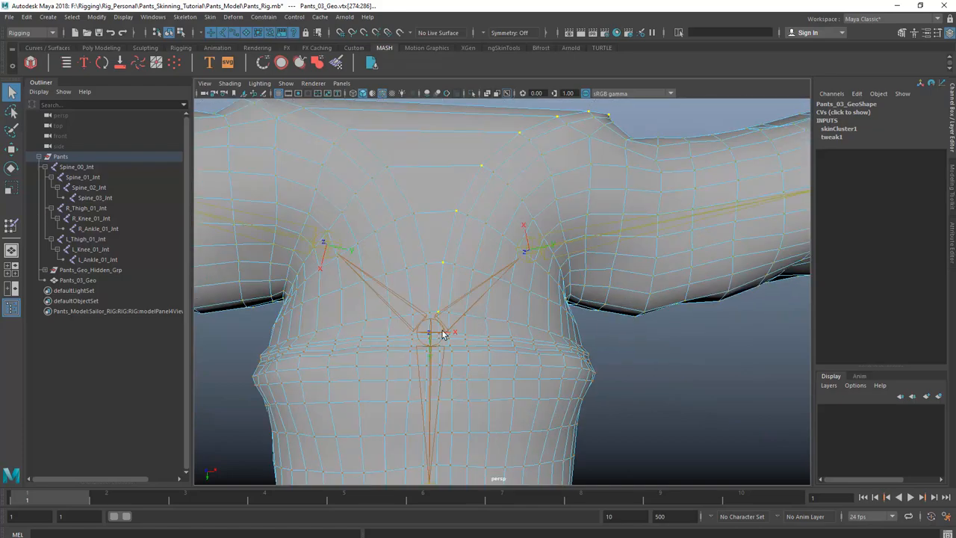
{"action": "left_click_drag", "start_coordinate": [442, 402], "coordinate": [516, 308], "text": "alt"}
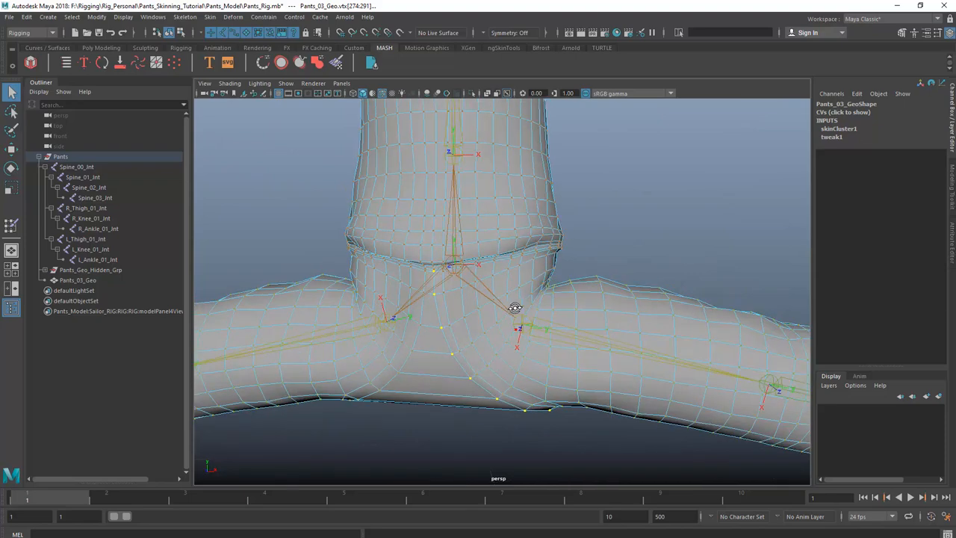
{"action": "scroll", "coordinate": [459, 208], "scroll_direction": "up", "scroll_amount": 4}
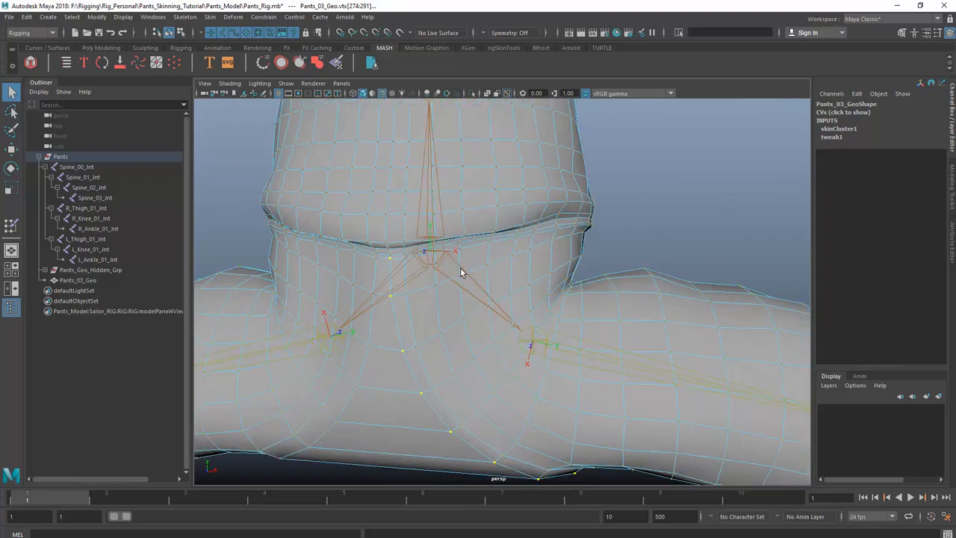
{"action": "scroll", "coordinate": [490, 280], "scroll_direction": "down", "scroll_amount": 5}
{"action": "left_click_drag", "start_coordinate": [490, 280], "coordinate": [516, 304], "text": "alt"}
{"action": "scroll", "coordinate": [493, 276], "scroll_direction": "up", "scroll_amount": 3}
Open the Paint Skin Weights Tool for Pants_03_Geo and turn on the weight color feedback.
{"action": "right_click_drag", "start_coordinate": [523, 240], "coordinate": [455, 221]}
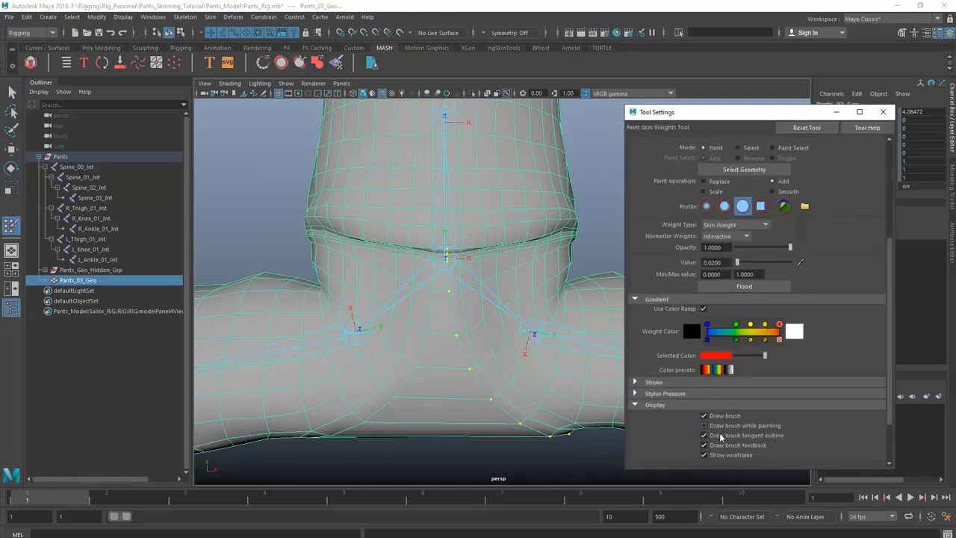
{"action": "scroll", "coordinate": [722, 438], "scroll_direction": "down", "scroll_amount": 2}
{"action": "left_click", "coordinate": [703, 414]}
{"action": "scroll", "coordinate": [799, 260], "scroll_direction": "up", "scroll_amount": 3}
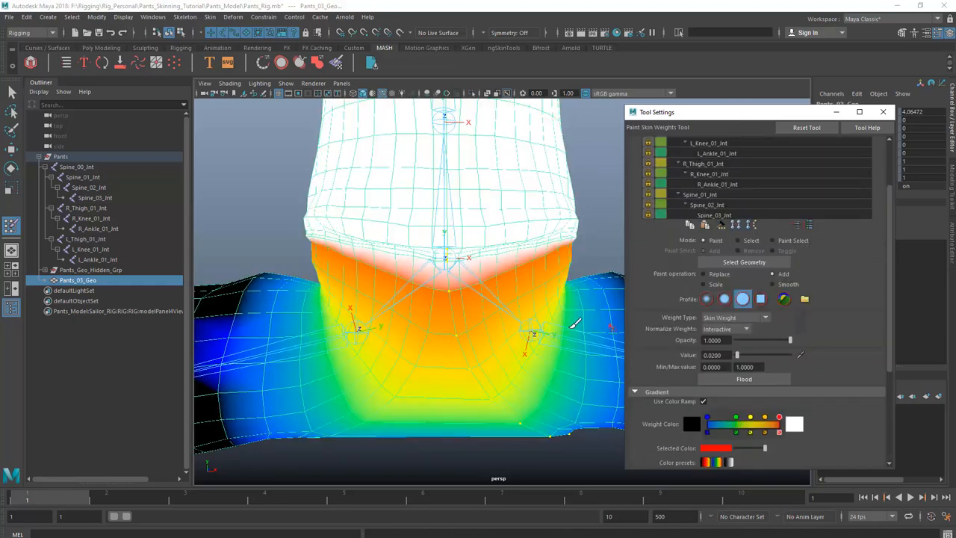
{"action": "scroll", "coordinate": [574, 323], "scroll_direction": "down", "scroll_amount": 5}
{"action": "left_click_drag", "start_coordinate": [574, 323], "coordinate": [540, 315], "text": "alt"}
{"action": "scroll", "coordinate": [814, 272], "scroll_direction": "up", "scroll_amount": 1}
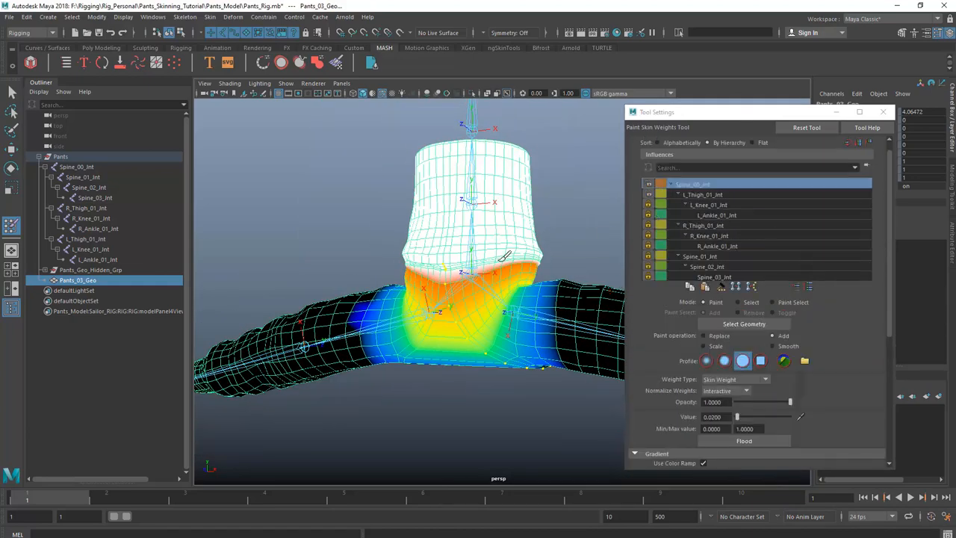
Lock the Spine_00_Jnt influence and unlock R_Thigh_01_Jnt, leaving L_Thigh_01_Jnt as the active influence.
{"action": "left_click_drag", "start_coordinate": [505, 257], "coordinate": [596, 241], "text": "alt"}
{"action": "left_click", "coordinate": [647, 186]}
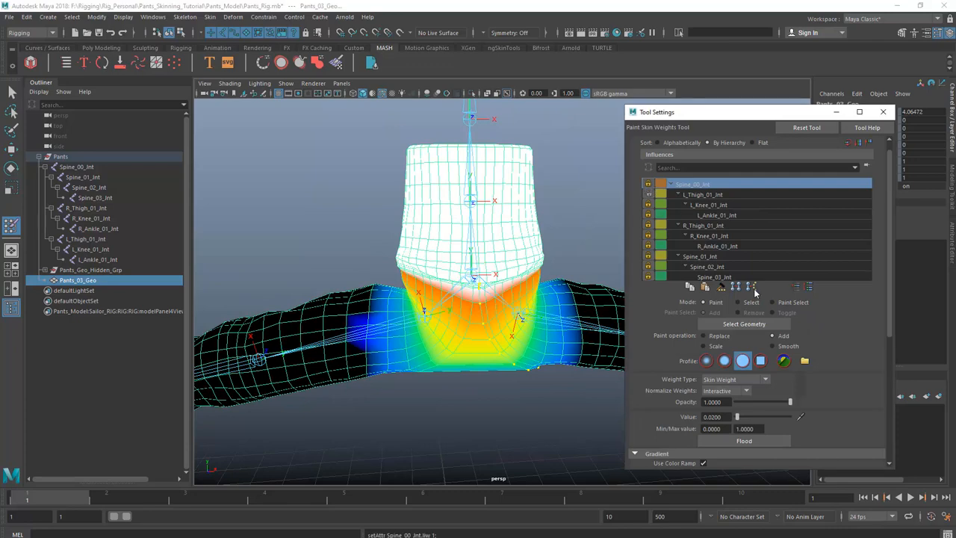
{"action": "scroll", "coordinate": [485, 326], "scroll_direction": "up", "scroll_amount": 2}
{"action": "mouse_move", "coordinate": [486, 326]}
{"action": "left_mouse_down", "text": "alt"}
{"action": "mouse_move", "coordinate": [458, 321]}
{"action": "mouse_move", "coordinate": [481, 329]}
{"action": "left_mouse_up", "text": "alt"}
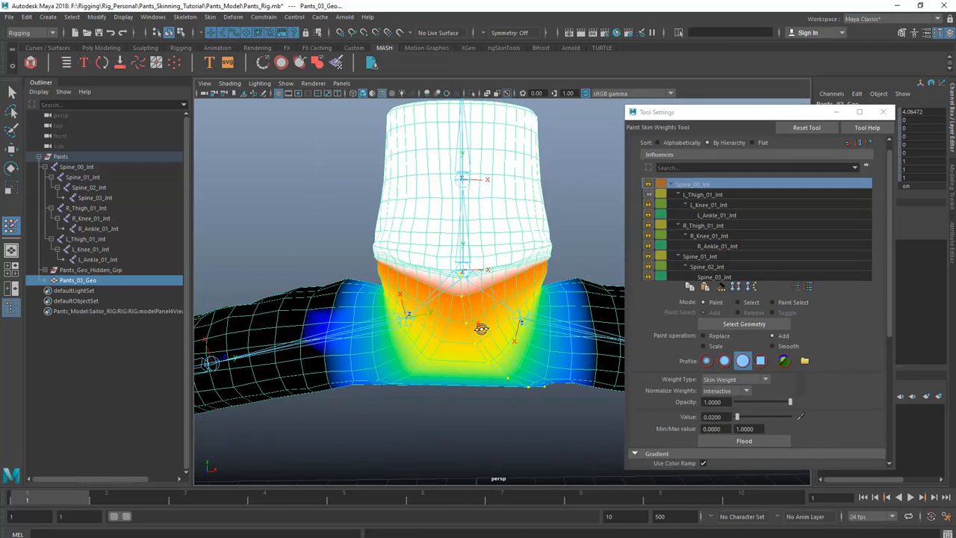
{"action": "left_click", "coordinate": [723, 193]}
{"action": "left_click", "coordinate": [715, 184]}
{"action": "left_click", "coordinate": [718, 192]}
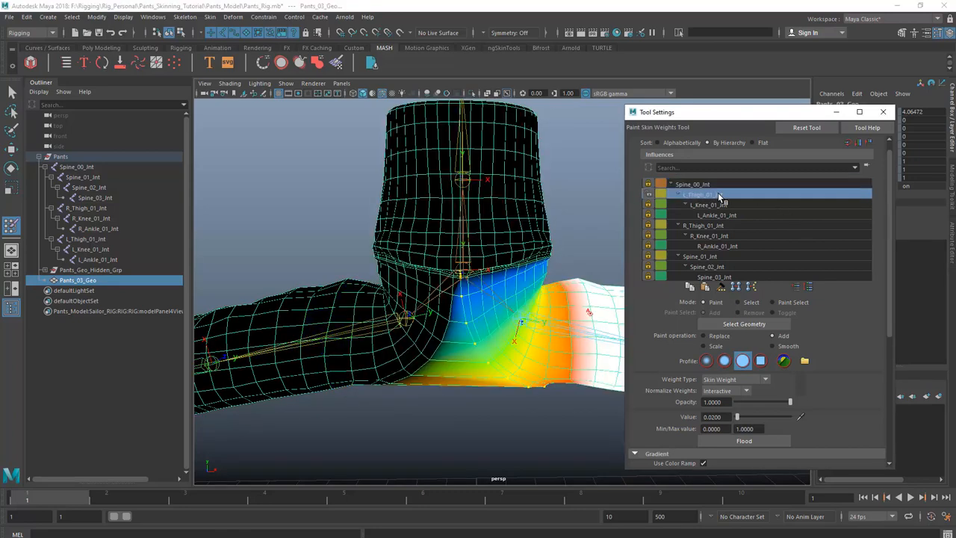
{"action": "left_click", "coordinate": [719, 225]}
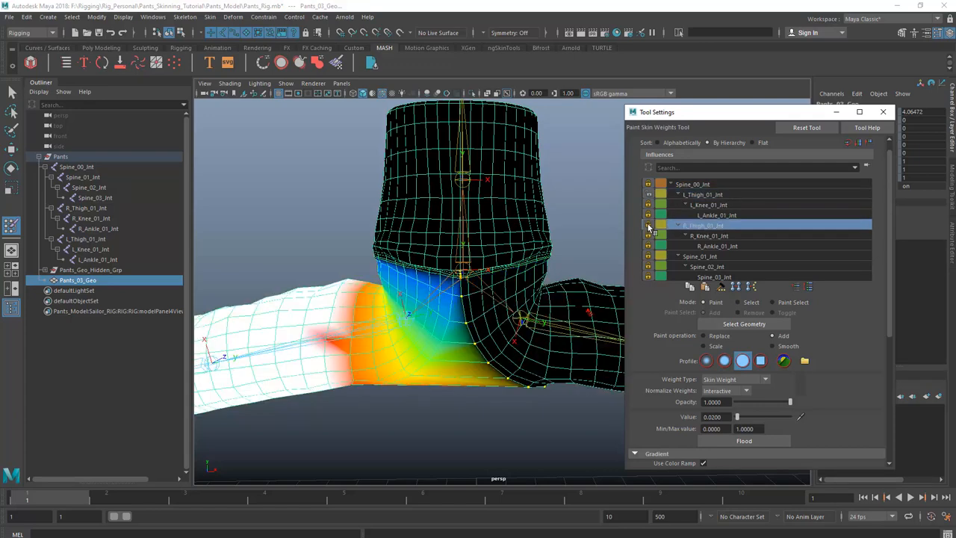
{"action": "left_click", "coordinate": [693, 194]}
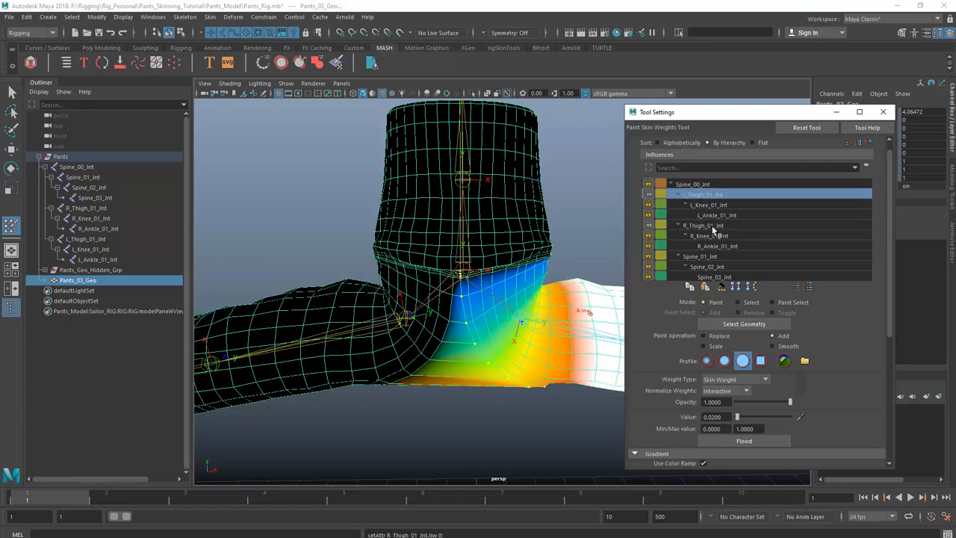
{"action": "left_click", "coordinate": [713, 226]}
{"action": "left_click", "coordinate": [715, 194]}
Try flooding the selected centre-line vertices with an Add value of 1.0000 for L_Thigh_01_Jnt, and undo the flood.
{"action": "scroll", "coordinate": [496, 329], "scroll_direction": "up", "scroll_amount": 4}
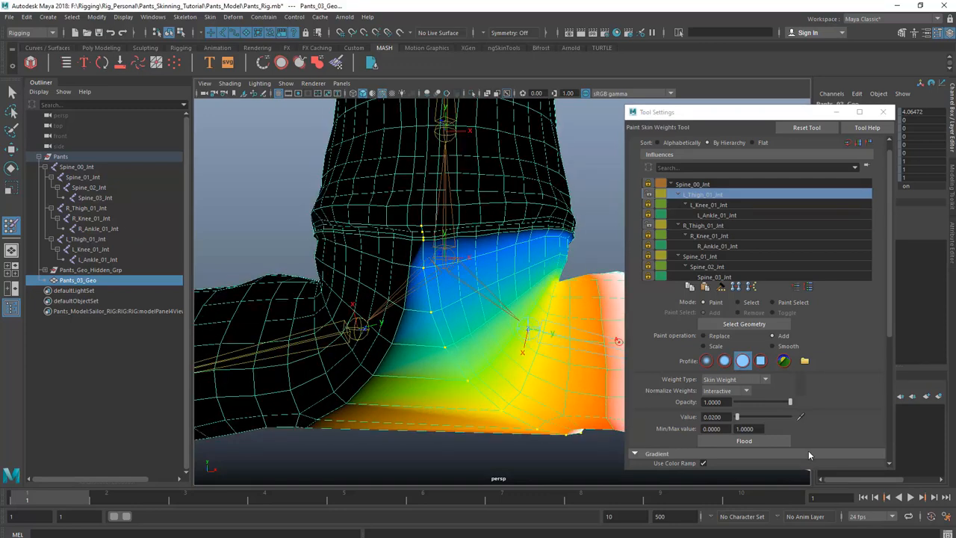
{"action": "left_click_drag", "start_coordinate": [781, 418], "coordinate": [823, 419]}
{"action": "left_click", "coordinate": [783, 440]}
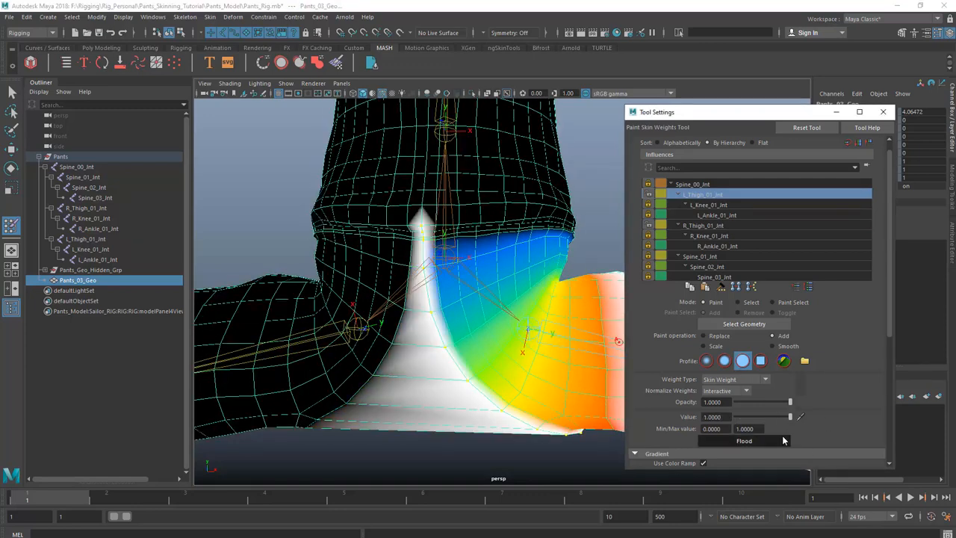
{"action": "key", "text": "ctrl+z"}
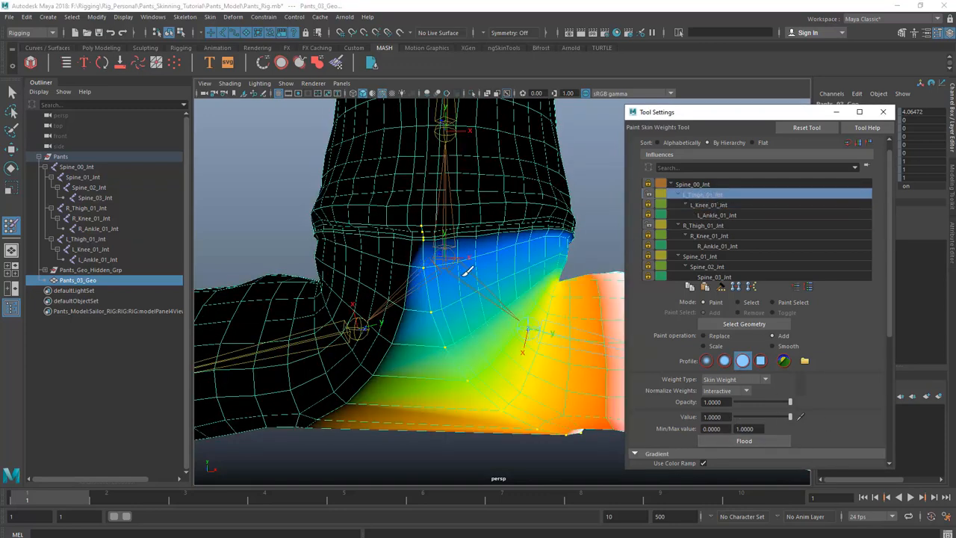
Set the paint operation to Scale with a value of 0.5.
{"action": "left_click_drag", "start_coordinate": [467, 271], "coordinate": [308, 256], "text": "alt"}
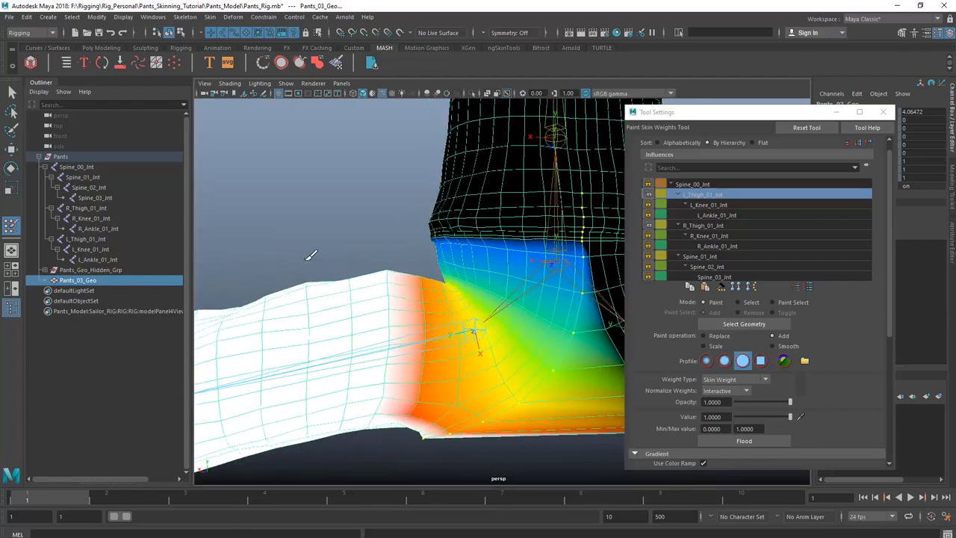
{"action": "left_click_drag", "start_coordinate": [537, 341], "coordinate": [729, 301], "text": "alt"}
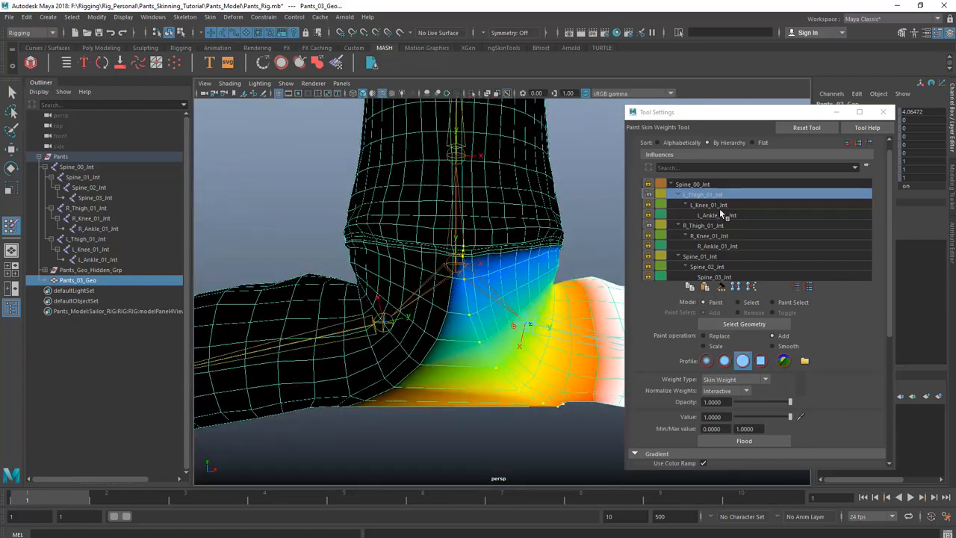
{"action": "left_click", "coordinate": [719, 206]}
{"action": "left_click", "coordinate": [716, 193]}
{"action": "left_click_drag", "start_coordinate": [451, 303], "coordinate": [700, 232], "text": "alt"}
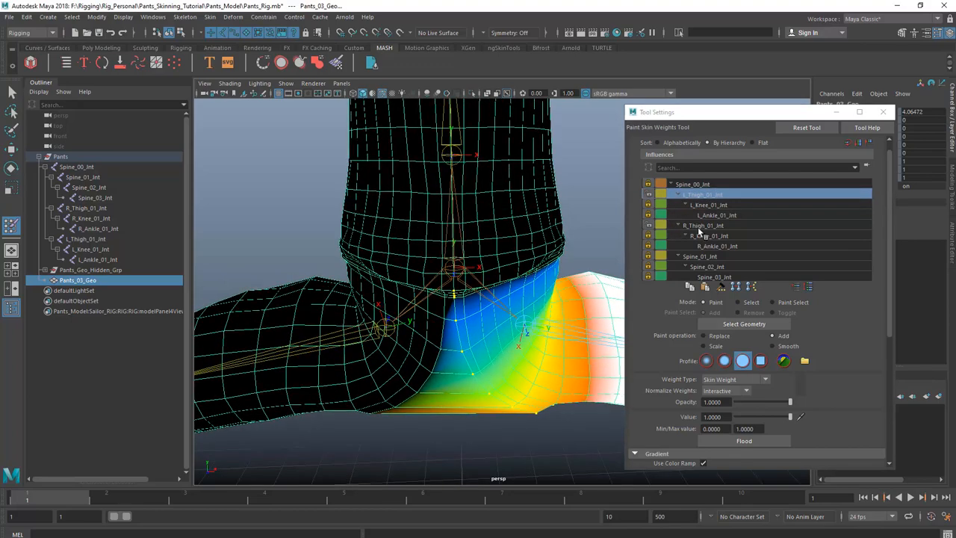
{"action": "left_click", "coordinate": [712, 345]}
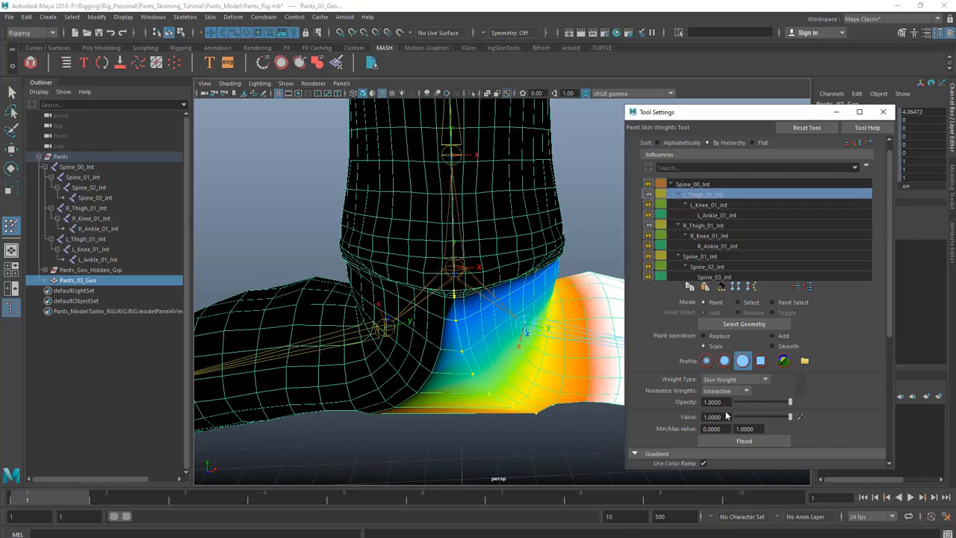
{"action": "left_click", "coordinate": [716, 416]}
{"action": "type", "text": "5"}
{"action": "key", "text": "Return"}
Flood the selected centre-line vertices with the Scale operation for the L_Thigh_01_Jnt influence.
{"action": "left_click", "coordinate": [724, 205]}
{"action": "left_click", "coordinate": [722, 195]}
{"action": "left_click", "coordinate": [729, 442]}
{"action": "left_click_drag", "start_coordinate": [443, 401], "coordinate": [544, 322], "text": "alt"}
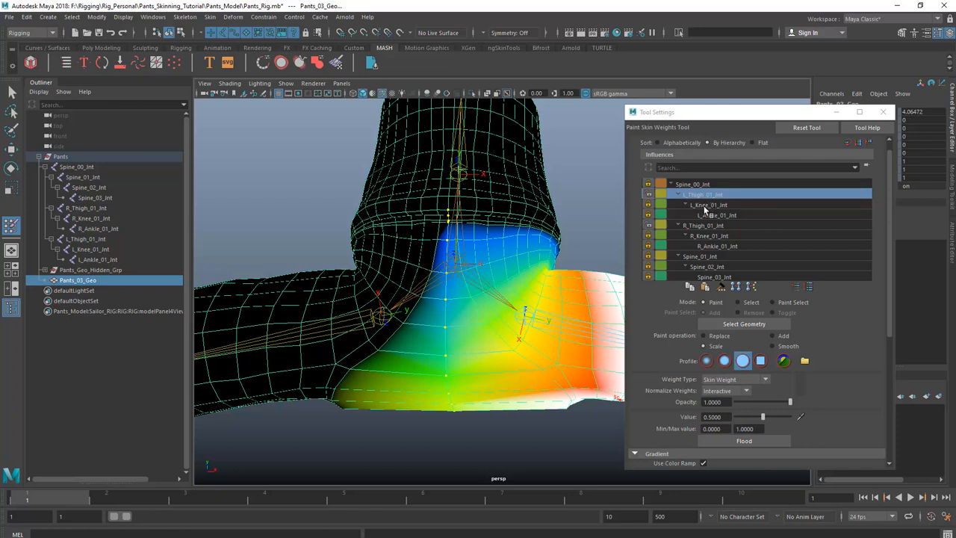
{"action": "mouse_move", "coordinate": [512, 323]}
{"action": "left_mouse_down", "text": "alt"}
{"action": "mouse_move", "coordinate": [496, 273]}
{"action": "mouse_move", "coordinate": [503, 324]}
{"action": "mouse_move", "coordinate": [487, 331]}
{"action": "mouse_move", "coordinate": [495, 311]}
{"action": "mouse_move", "coordinate": [529, 331]}
{"action": "left_mouse_up", "text": "alt"}
Select both thigh joints, L_Thigh_01_Jnt and R_Thigh_01_Jnt, and set their X, Y and Z rotation to 0.
{"action": "key", "text": "w"}
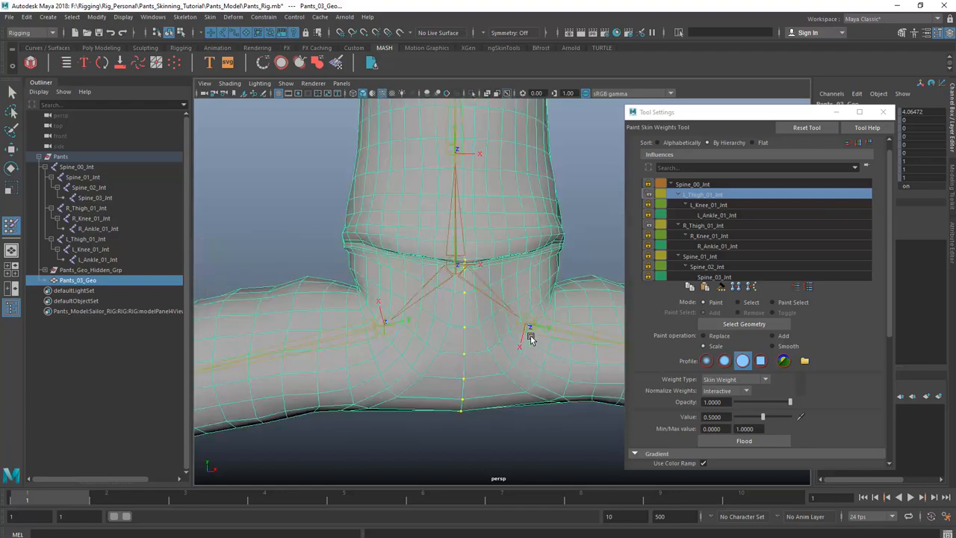
{"action": "left_click", "coordinate": [527, 329]}
{"action": "left_click", "coordinate": [385, 329], "text": "shift"}
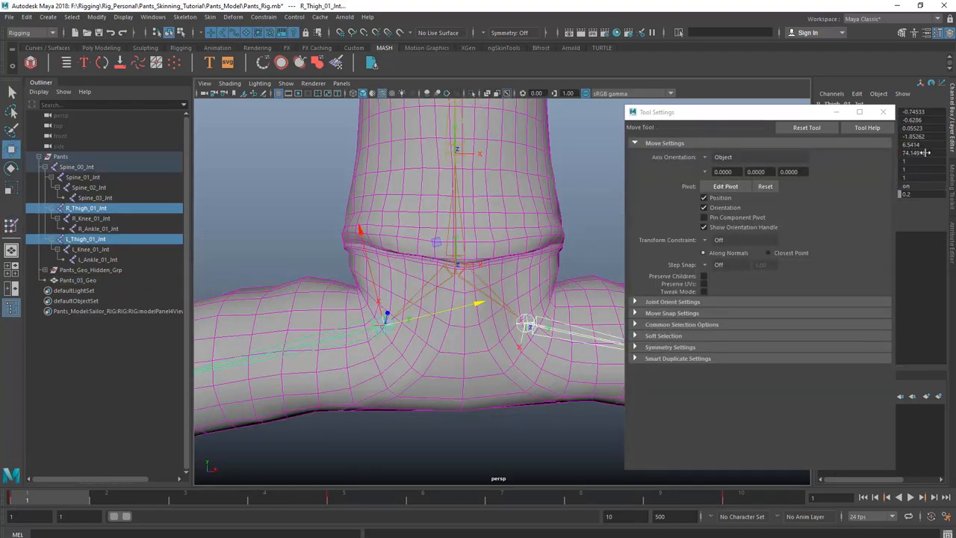
{"action": "left_click_drag", "start_coordinate": [919, 137], "coordinate": [919, 153]}
{"action": "type", "text": "0"}
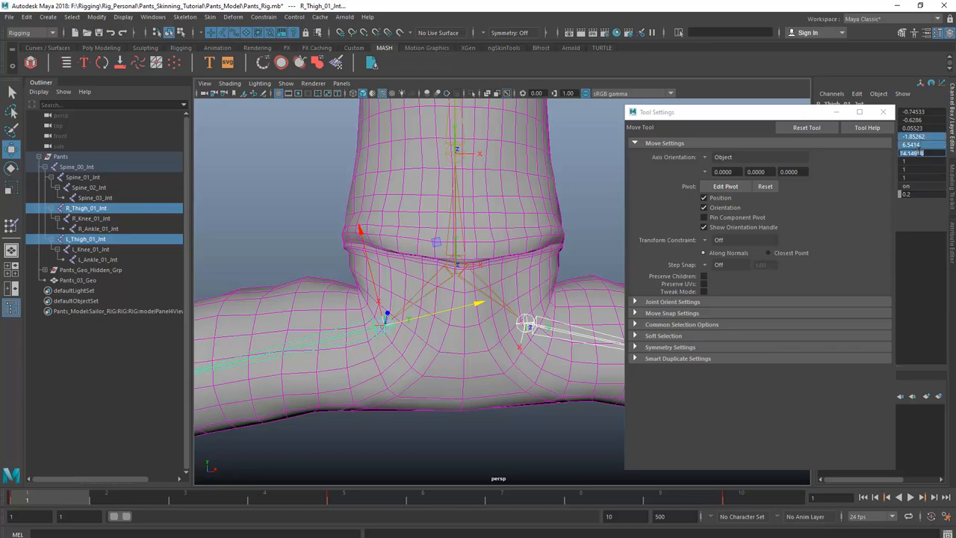
{"action": "key", "text": "Return"}
{"action": "left_click", "coordinate": [836, 112]}
{"action": "scroll", "coordinate": [287, 349], "scroll_direction": "down", "scroll_amount": 5}
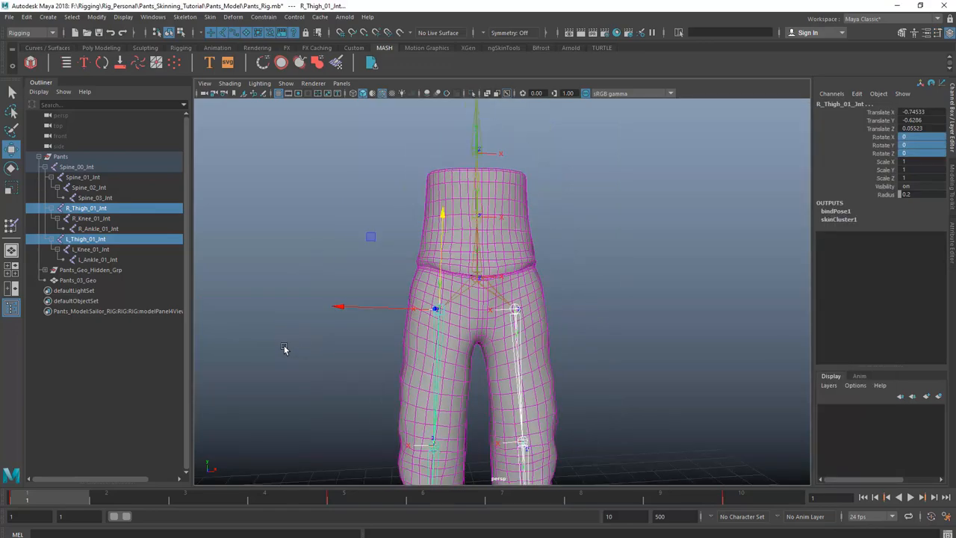
Rotate both thigh joints outward to test the hip deformation, and undo the rotation.
{"action": "scroll", "coordinate": [490, 300], "scroll_direction": "up", "scroll_amount": 4}
{"action": "key", "text": "e"}
{"action": "left_click_drag", "start_coordinate": [496, 297], "coordinate": [438, 440]}
{"action": "key", "text": "ctrl+z"}
{"action": "left_click_drag", "start_coordinate": [523, 327], "coordinate": [545, 294], "text": "alt"}
{"action": "key", "text": "q"}
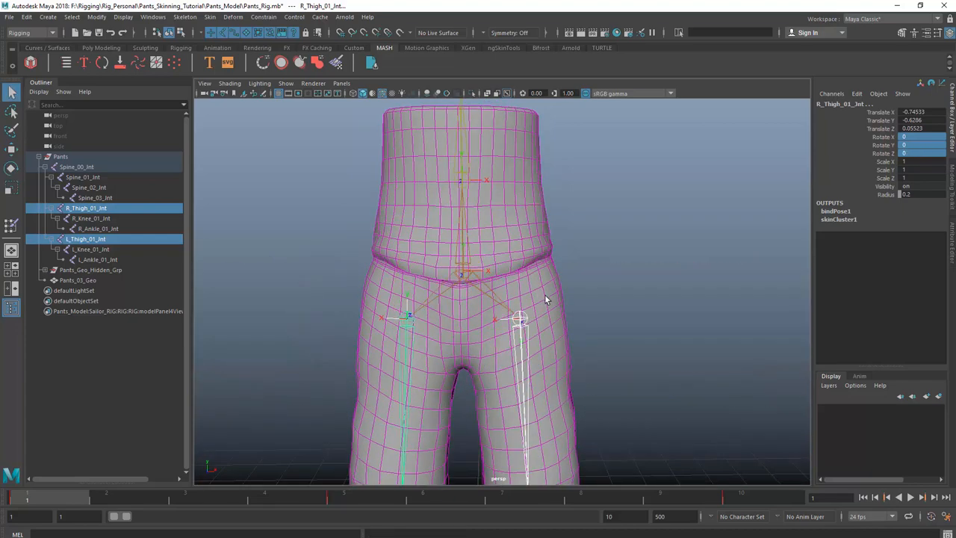
Open the Paint Skin Weights tool for the pants mesh and unlock all joint influences.
{"action": "left_click", "coordinate": [546, 295]}
{"action": "right_click_drag", "start_coordinate": [551, 310], "coordinate": [504, 249]}
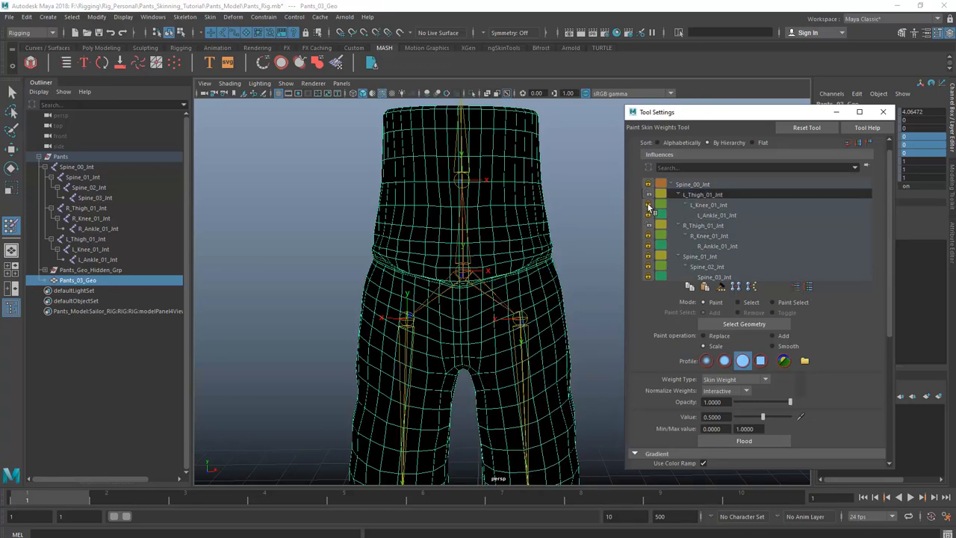
{"action": "key", "text": "w"}
Select all vertices of the pants mesh and mirror their skin weights.
{"action": "mouse_move", "coordinate": [553, 262]}
{"action": "right_mouse_down"}
{"action": "mouse_move", "coordinate": [522, 273]}
{"action": "mouse_move", "coordinate": [516, 264]}
{"action": "right_mouse_up"}
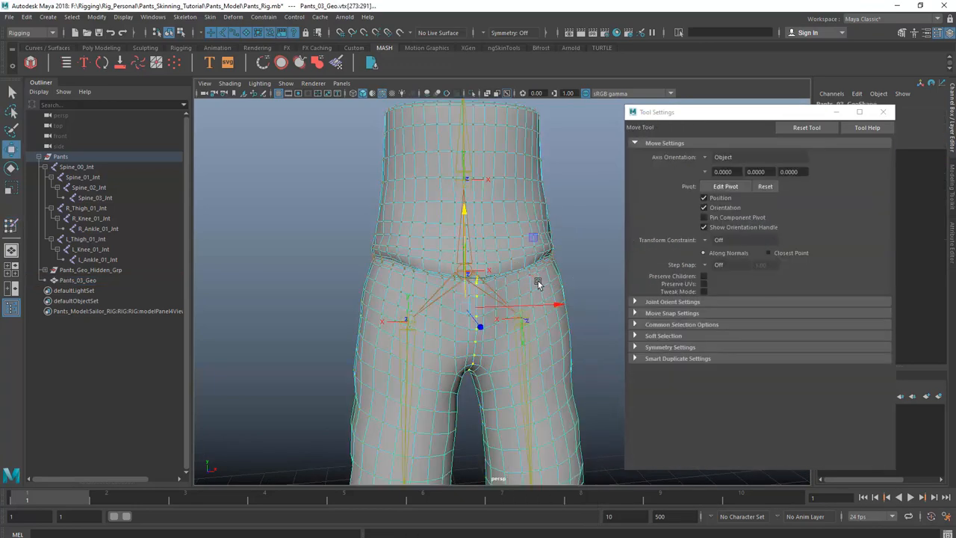
{"action": "key", "text": "ctrl+shift+a"}
{"action": "left_click", "coordinate": [209, 18]}
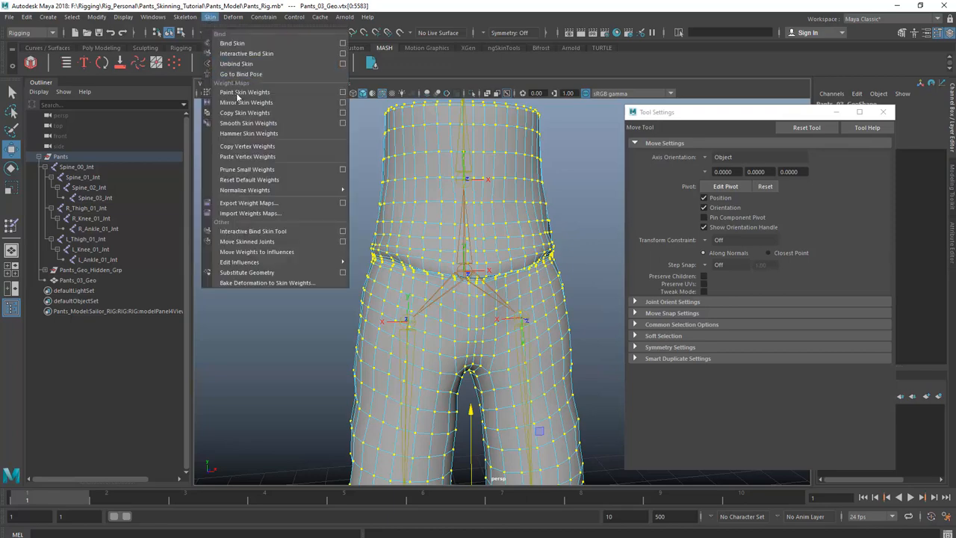
{"action": "left_click", "coordinate": [239, 103]}
{"action": "right_click_drag", "start_coordinate": [517, 236], "coordinate": [582, 225]}
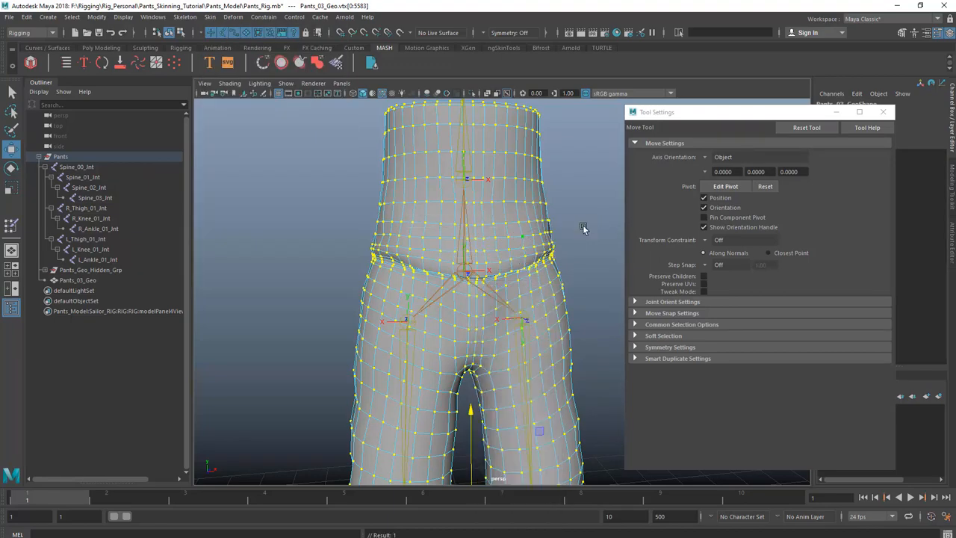
Rotate both thigh joints together to test the mirrored weights at the crotch, and undo the rotation.
{"action": "left_click", "coordinate": [521, 319]}
{"action": "left_click", "coordinate": [403, 340], "text": "shift"}
{"action": "key", "text": "e"}
{"action": "key", "text": "ctrl+z"}
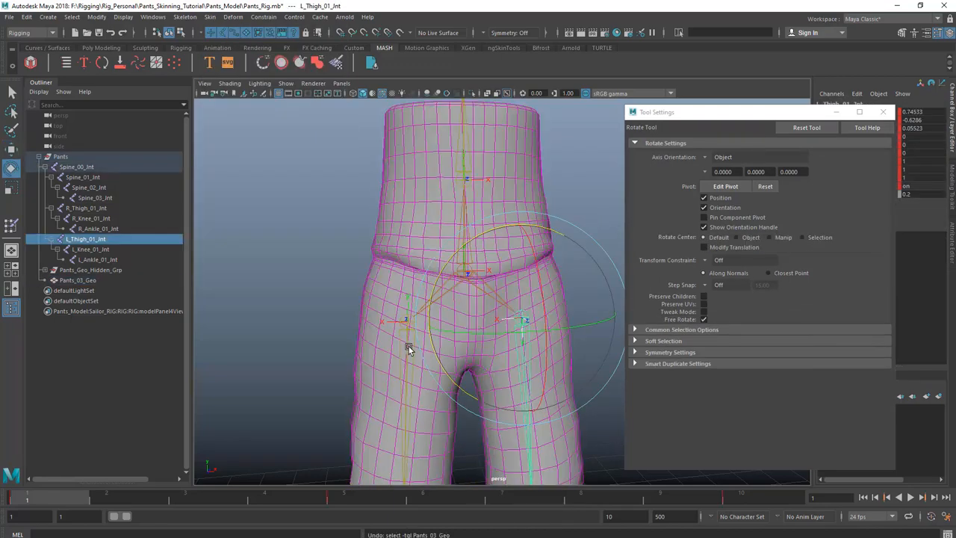
{"action": "left_click", "coordinate": [408, 346], "text": "shift"}
{"action": "left_click_drag", "start_coordinate": [486, 274], "coordinate": [445, 393]}
{"action": "left_click_drag", "start_coordinate": [453, 374], "coordinate": [496, 329], "text": "alt"}
{"action": "key", "text": "ctrl+z"}
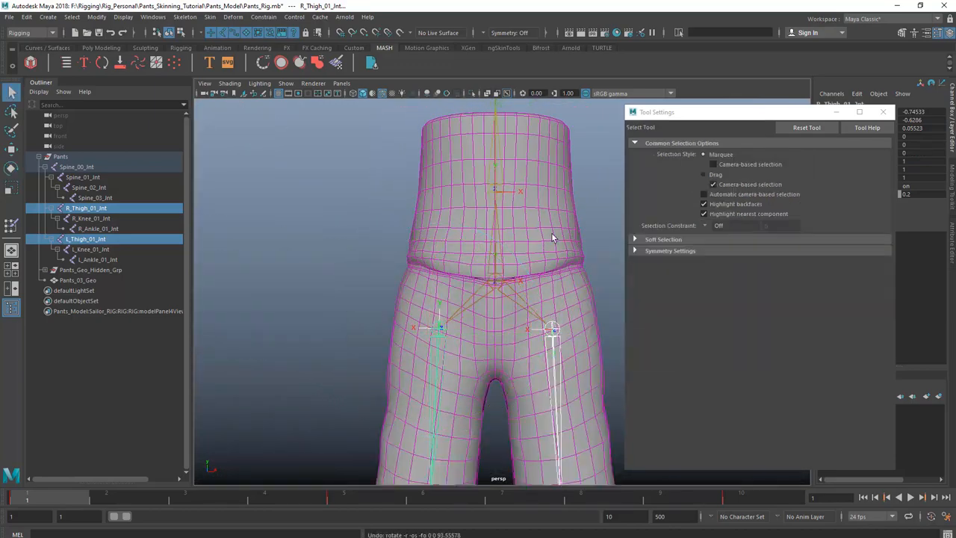
Compare the painted weights of R_Thigh_01_Jnt and L_Thigh_01_Jnt across the hips and upper legs of the pants mesh.
{"action": "left_click", "coordinate": [552, 232]}
{"action": "right_click", "coordinate": [551, 232]}
{"action": "left_click", "coordinate": [510, 210]}
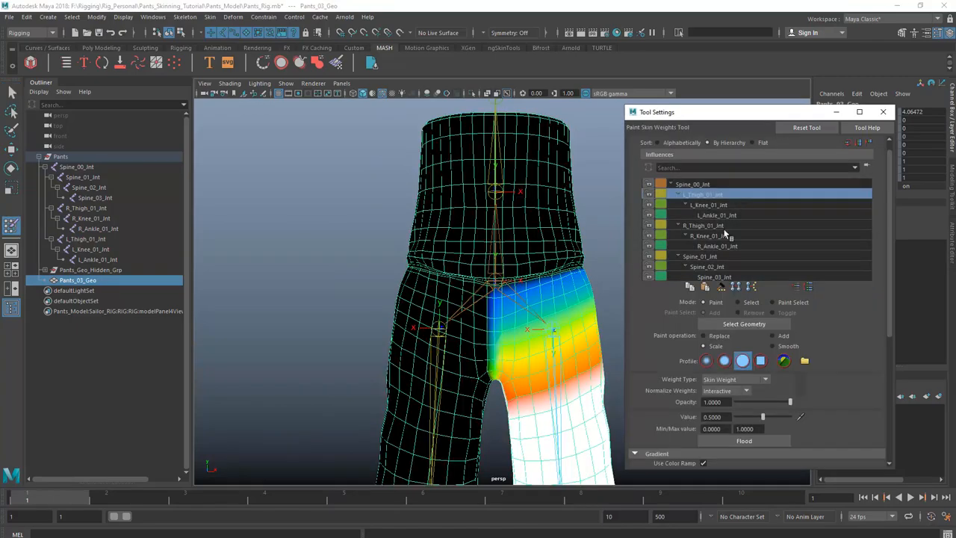
{"action": "left_click", "coordinate": [723, 225]}
{"action": "middle_click_drag", "start_coordinate": [497, 303], "coordinate": [513, 244], "text": "alt"}
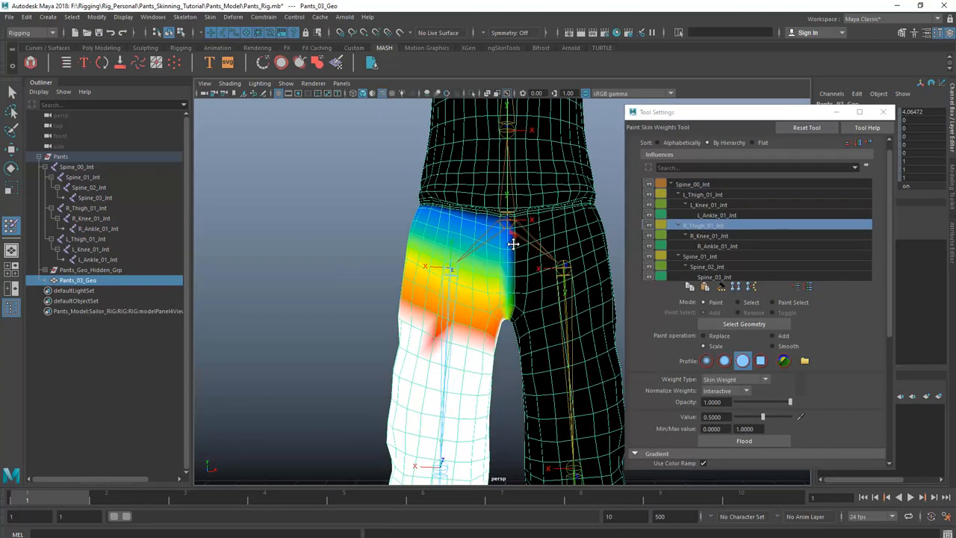
{"action": "left_click_drag", "start_coordinate": [539, 254], "coordinate": [525, 280], "text": "alt"}
{"action": "left_click_drag", "start_coordinate": [493, 336], "coordinate": [384, 366], "text": "alt"}
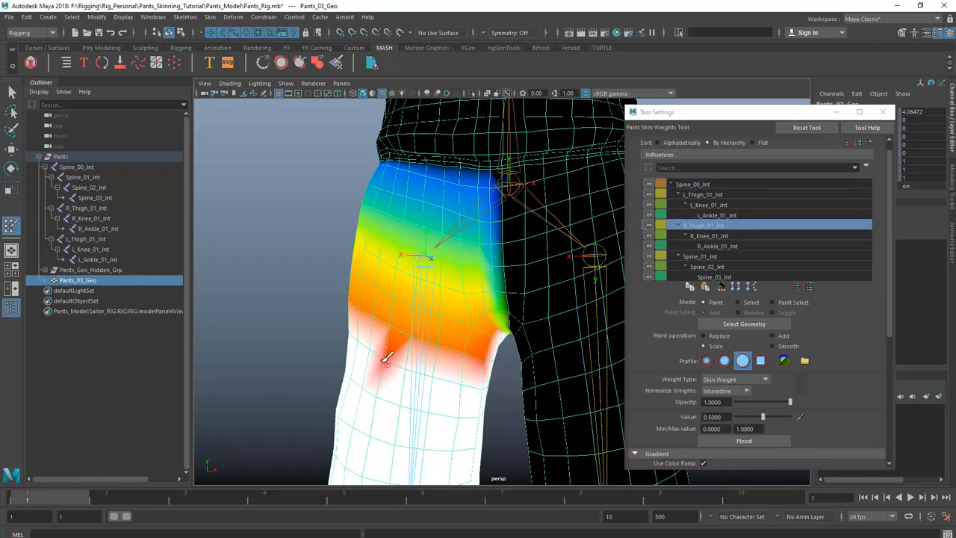
{"action": "left_click", "coordinate": [715, 196]}
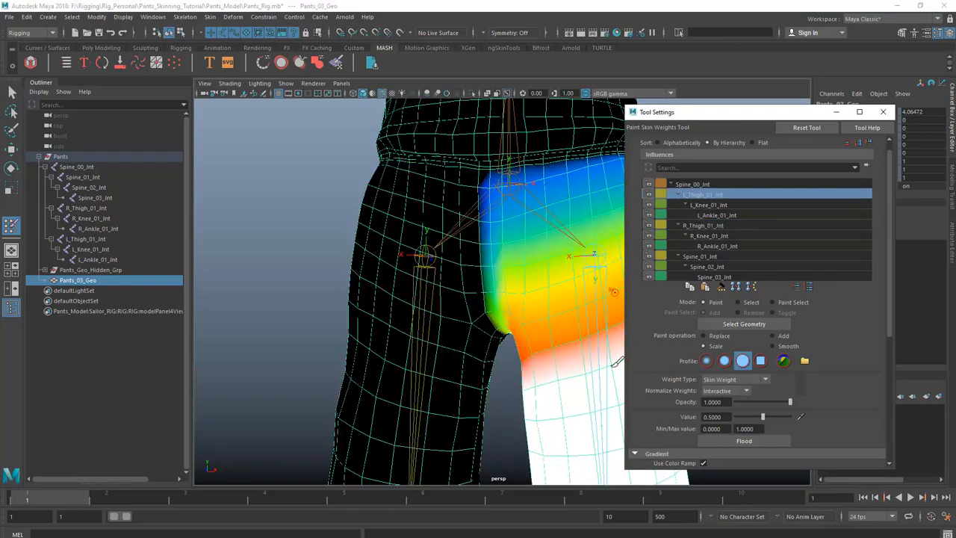
{"action": "left_click_drag", "start_coordinate": [470, 291], "coordinate": [556, 296], "text": "alt"}
{"action": "left_click", "coordinate": [705, 226]}
{"action": "left_click_drag", "start_coordinate": [428, 312], "coordinate": [415, 297], "text": "alt"}
Prune the small skin weights below 0.0100 on all vertices of the pants mesh.
{"action": "key", "text": "w"}
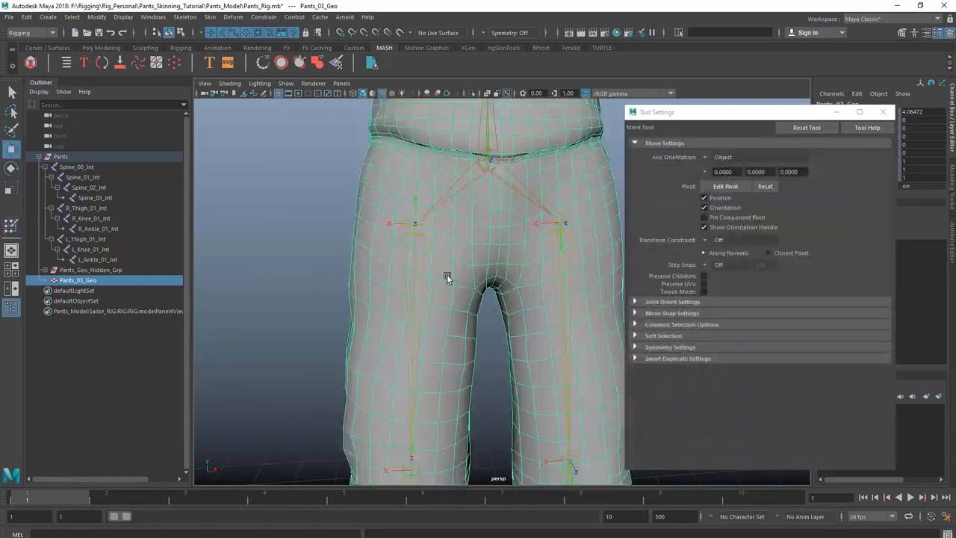
{"action": "right_click_drag", "start_coordinate": [463, 249], "coordinate": [410, 252]}
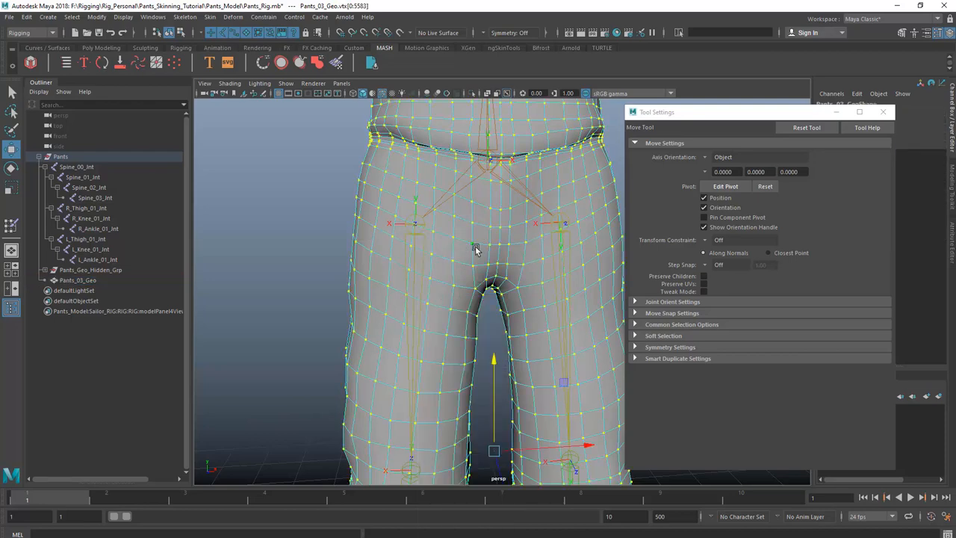
{"action": "right_click_drag", "start_coordinate": [480, 249], "coordinate": [454, 230]}
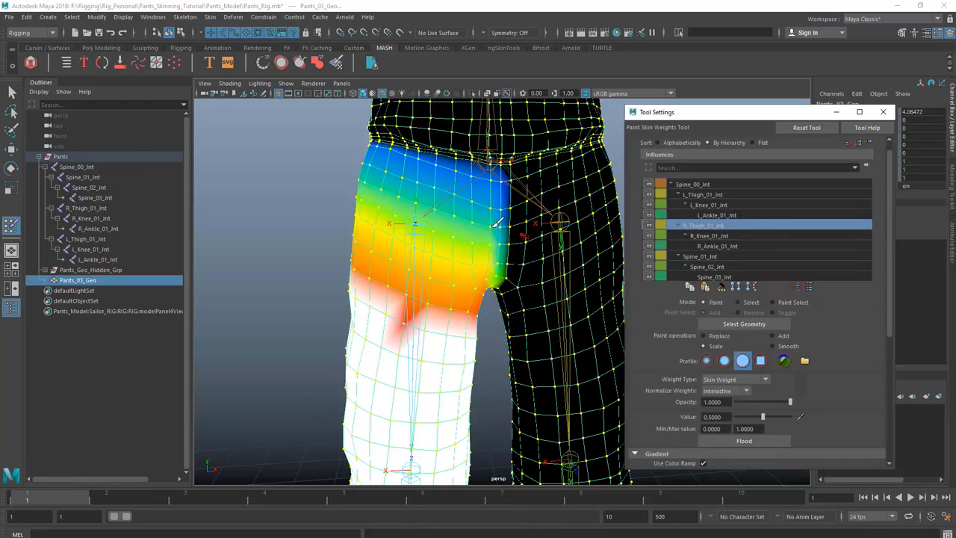
{"action": "key", "text": "w"}
{"action": "right_click_drag", "start_coordinate": [506, 234], "coordinate": [438, 173]}
{"action": "left_click", "coordinate": [209, 18]}
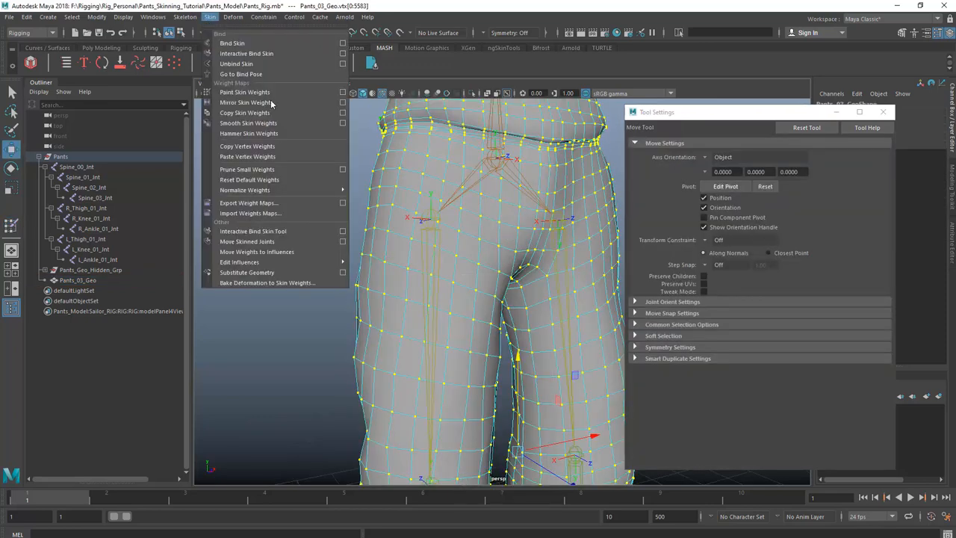
{"action": "left_click", "coordinate": [343, 170]}
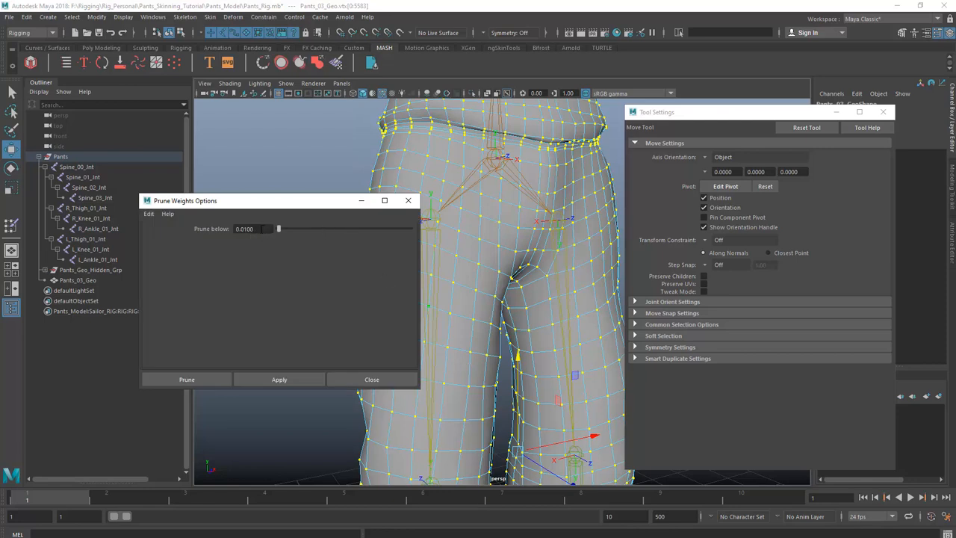
{"action": "left_click", "coordinate": [279, 380]}
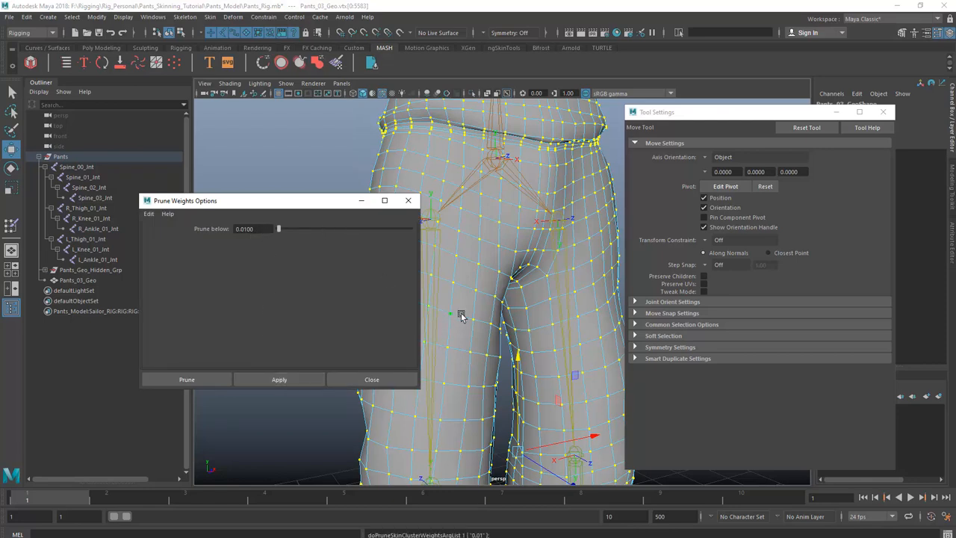
Close the prune options and examine the pruned R_Thigh_01_Jnt weights around the upper right leg.
{"action": "right_click_drag", "start_coordinate": [493, 245], "coordinate": [462, 230]}
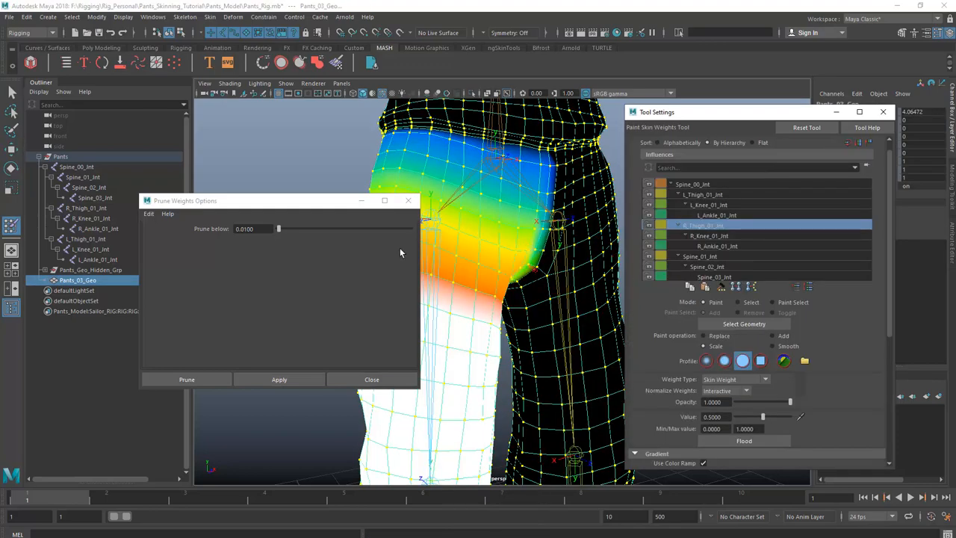
{"action": "left_click", "coordinate": [409, 201]}
{"action": "left_click_drag", "start_coordinate": [462, 258], "coordinate": [404, 248], "text": "alt"}
{"action": "right_click_drag", "start_coordinate": [403, 248], "coordinate": [452, 337], "text": "alt"}
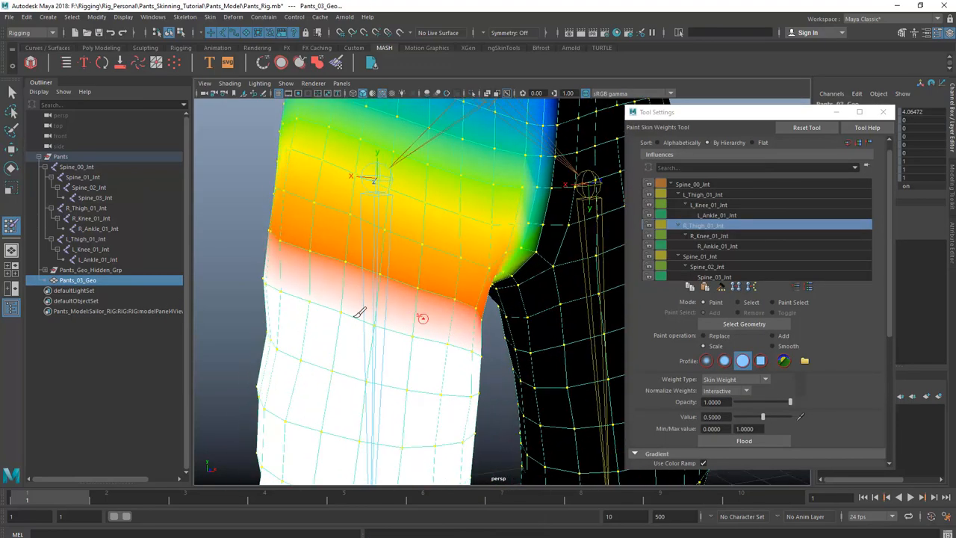
{"action": "right_click_drag", "start_coordinate": [450, 276], "coordinate": [369, 288], "text": "alt"}
{"action": "left_click_drag", "start_coordinate": [369, 288], "coordinate": [419, 260], "text": "alt"}
{"action": "mouse_move", "coordinate": [419, 260]}
{"action": "right_mouse_down", "text": "alt"}
{"action": "mouse_move", "coordinate": [515, 308]}
{"action": "mouse_move", "coordinate": [464, 246]}
{"action": "right_mouse_up", "text": "alt"}
Spread both thigh joints outward to test the pruned weights around the crotch, and undo the rotation.
{"action": "key", "text": "w"}
{"action": "mouse_move", "coordinate": [463, 246]}
{"action": "left_mouse_down", "text": "alt"}
{"action": "mouse_move", "coordinate": [460, 287]}
{"action": "mouse_move", "coordinate": [476, 269]}
{"action": "left_mouse_up", "text": "alt"}
{"action": "left_click", "coordinate": [427, 252]}
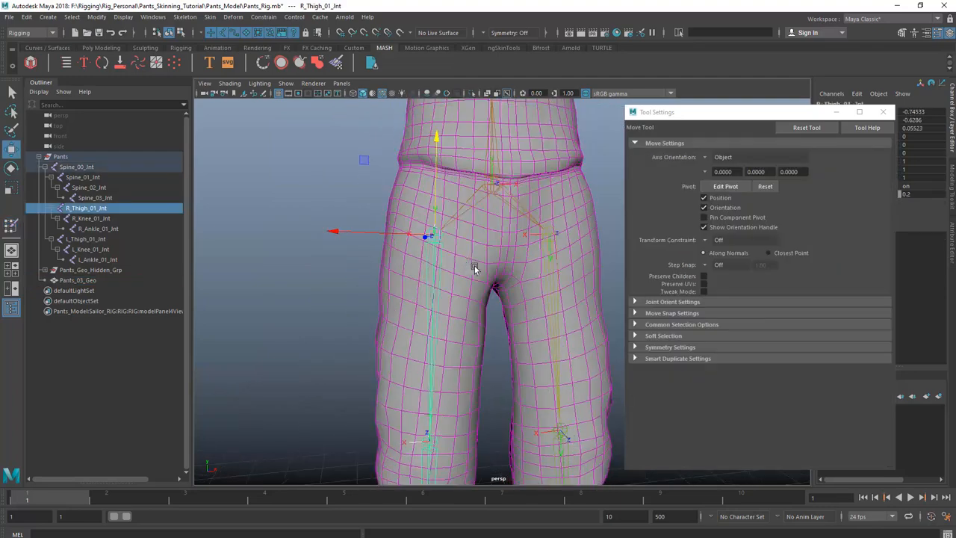
{"action": "right_click_drag", "start_coordinate": [475, 269], "coordinate": [443, 243], "text": "alt"}
{"action": "left_click_drag", "start_coordinate": [442, 244], "coordinate": [481, 268], "text": "alt"}
{"action": "right_click_drag", "start_coordinate": [481, 267], "coordinate": [457, 293], "text": "alt"}
{"action": "left_click_drag", "start_coordinate": [457, 293], "coordinate": [496, 321], "text": "alt"}
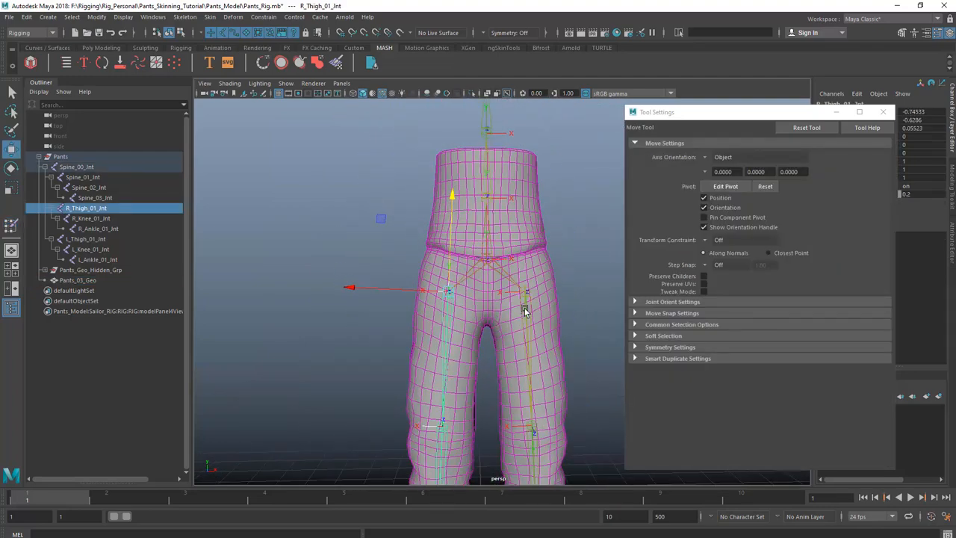
{"action": "left_click", "coordinate": [527, 308], "text": "shift"}
{"action": "key", "text": "e"}
{"action": "left_click_drag", "start_coordinate": [600, 312], "coordinate": [491, 331]}
{"action": "key", "text": "q"}
{"action": "left_click", "coordinate": [496, 329]}
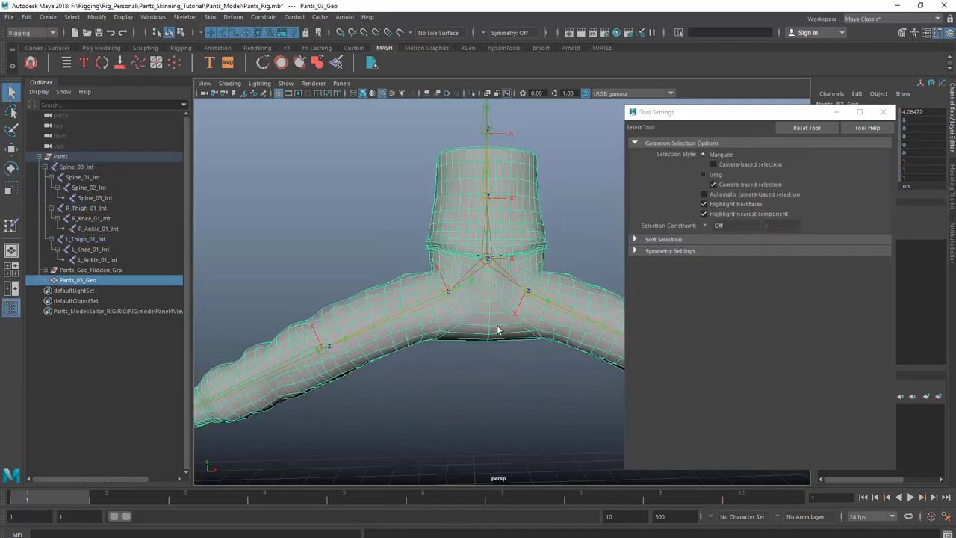
{"action": "key", "text": "ctrl+z"}
{"action": "key", "text": "ctrl+z"}
{"action": "key", "text": "ctrl+z"}
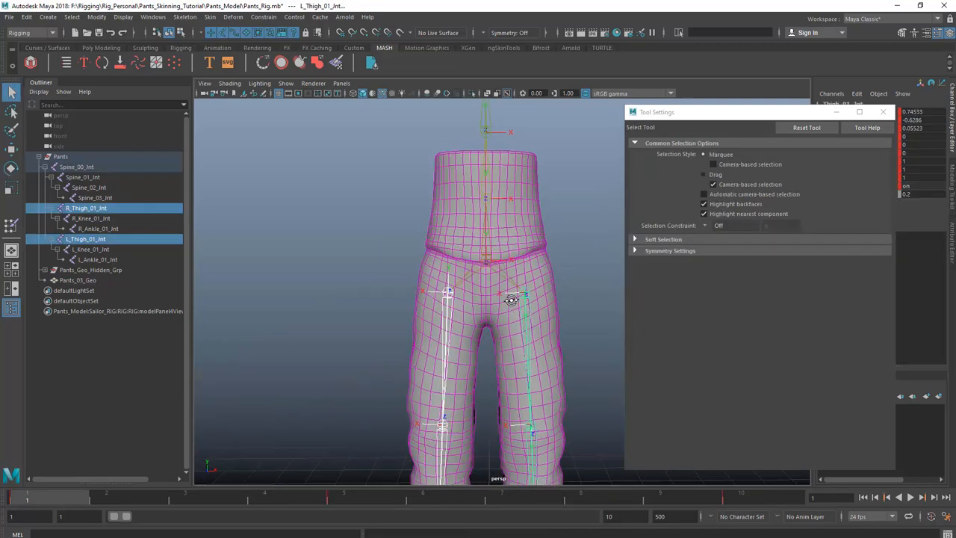
{"action": "left_click_drag", "start_coordinate": [511, 300], "coordinate": [508, 298], "text": "alt"}
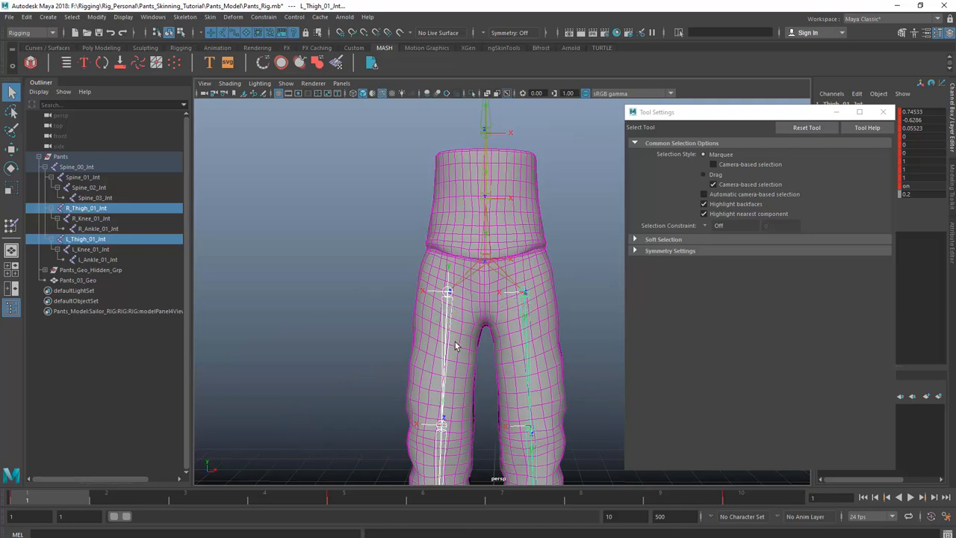
Select only R_Thigh_01_Jnt and rotate it outward about 67.7 degrees in Z.
{"action": "left_click", "coordinate": [447, 295]}
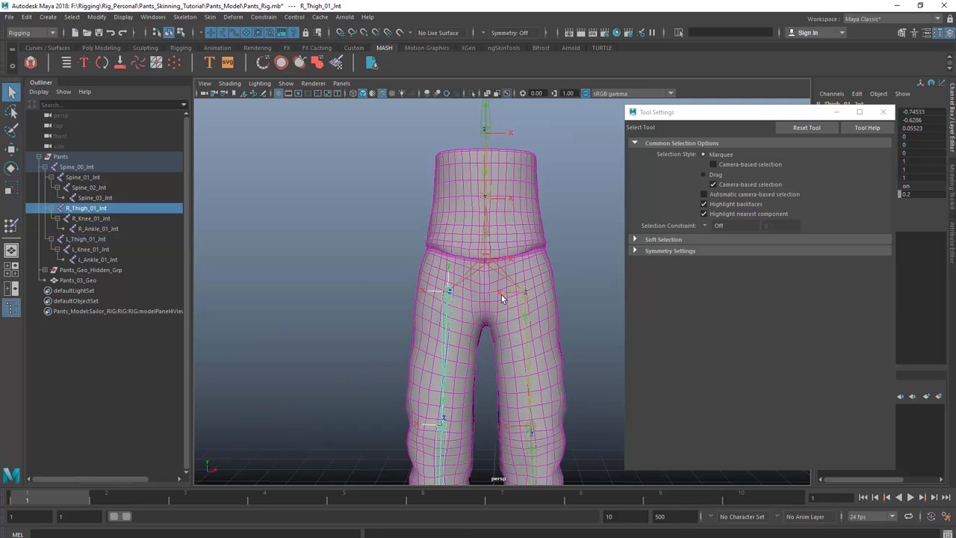
{"action": "left_click_drag", "start_coordinate": [447, 295], "coordinate": [485, 301], "text": "alt"}
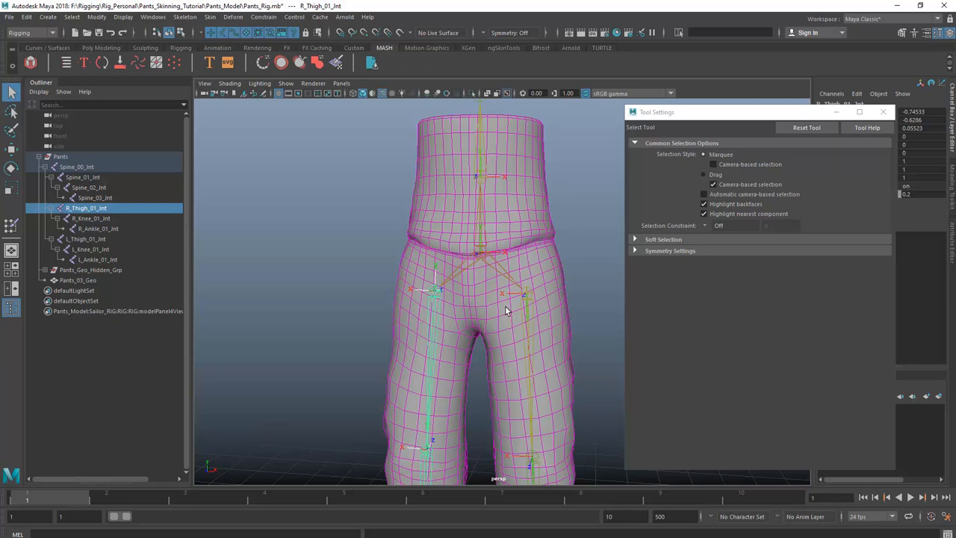
{"action": "left_click", "coordinate": [505, 306]}
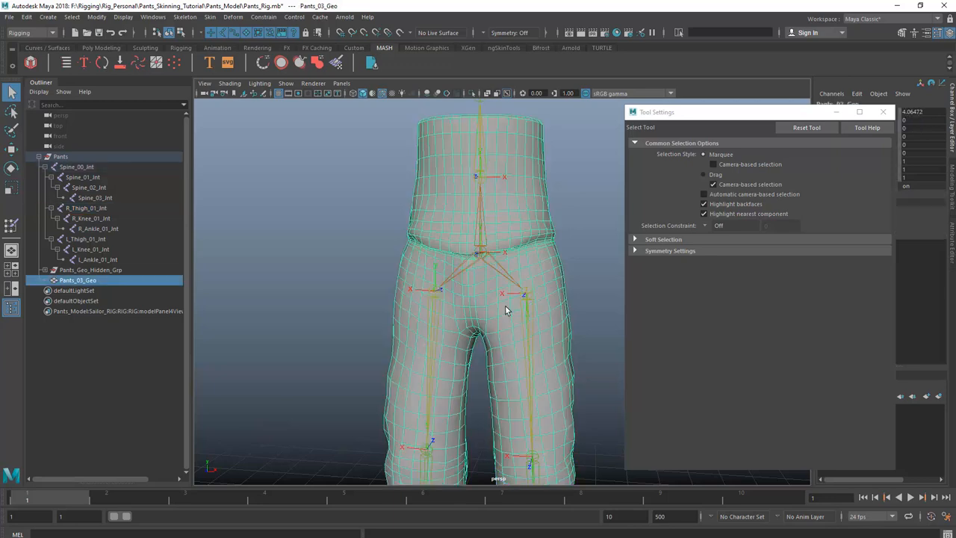
{"action": "left_click", "coordinate": [431, 300]}
{"action": "mouse_move", "coordinate": [466, 306]}
{"action": "left_mouse_down", "text": "alt"}
{"action": "mouse_move", "coordinate": [492, 306]}
{"action": "mouse_move", "coordinate": [476, 312]}
{"action": "mouse_move", "coordinate": [497, 339]}
{"action": "mouse_move", "coordinate": [434, 394]}
{"action": "mouse_move", "coordinate": [469, 331]}
{"action": "mouse_move", "coordinate": [423, 338]}
{"action": "mouse_move", "coordinate": [474, 324]}
{"action": "left_mouse_up", "text": "alt"}
{"action": "key", "text": "e"}
{"action": "key", "text": "q"}
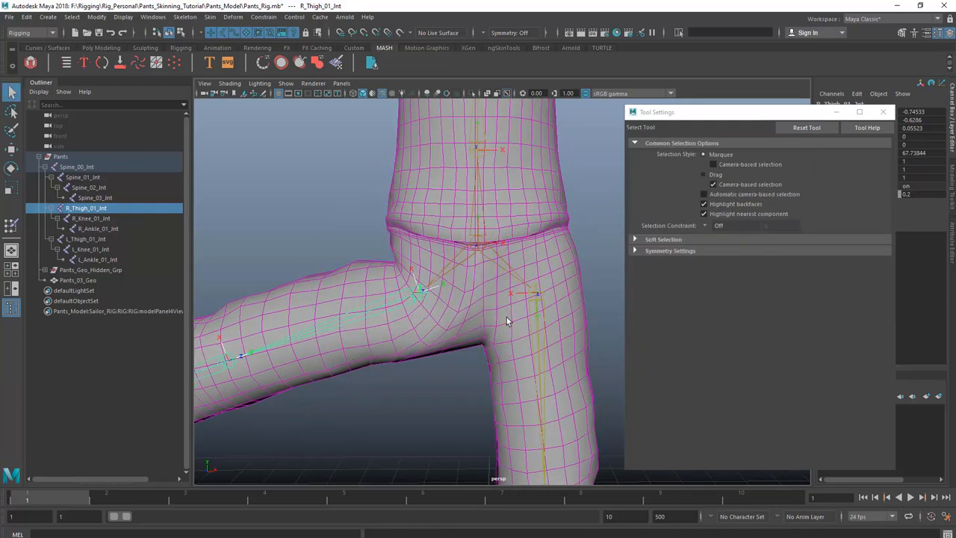
Select the vertical loop of vertices beside the pants' centre line on the left-leg side.
{"action": "left_click", "coordinate": [508, 322]}
{"action": "right_click_drag", "start_coordinate": [508, 263], "coordinate": [471, 263]}
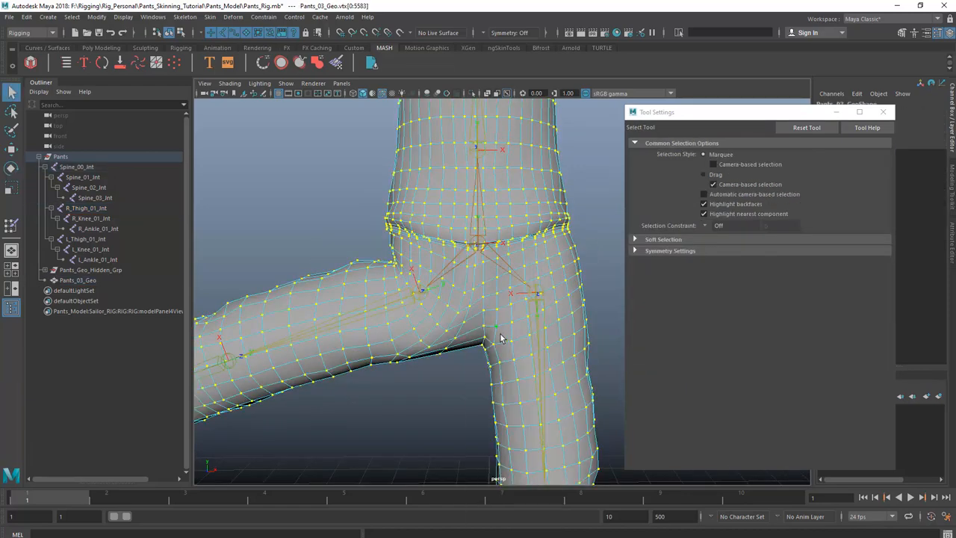
{"action": "left_click", "coordinate": [498, 310]}
{"action": "double_click", "coordinate": [499, 309], "text": "shift"}
{"action": "left_click_drag", "start_coordinate": [512, 324], "coordinate": [510, 316], "text": "alt"}
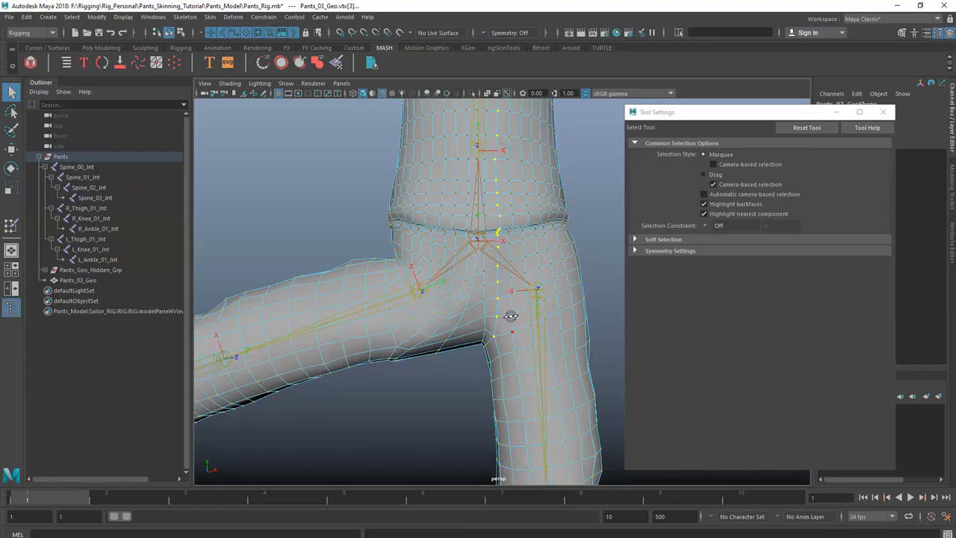
{"action": "key", "text": "space"}
{"action": "key", "text": "space"}
{"action": "key", "text": "space"}
{"action": "key", "text": "space"}
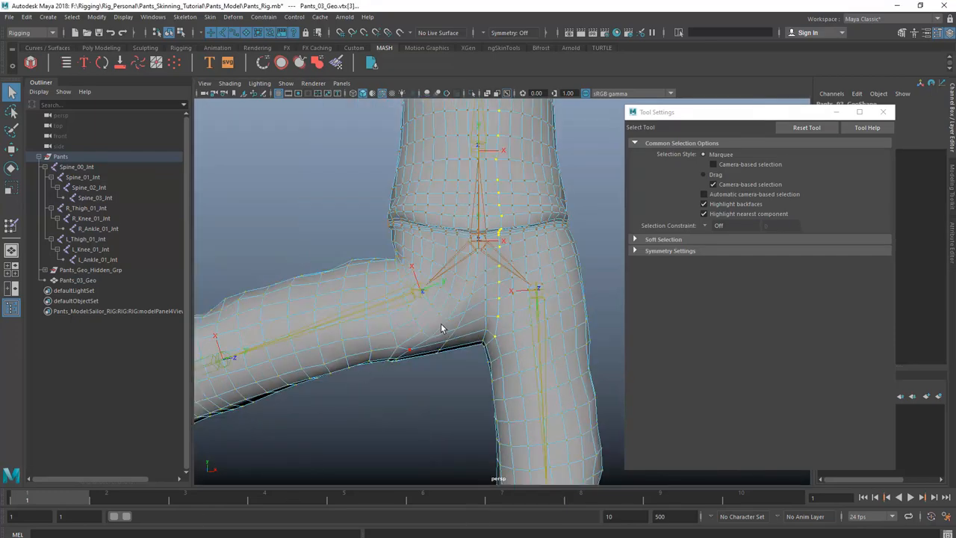
In a front wireframe view, select the hip and upper-leg vertices on the left-leg side, up to the pants' centre line.
{"action": "key", "text": "space"}
{"action": "key", "text": "space"}
{"action": "middle_click_drag", "start_coordinate": [411, 229], "coordinate": [396, 212], "text": "alt"}
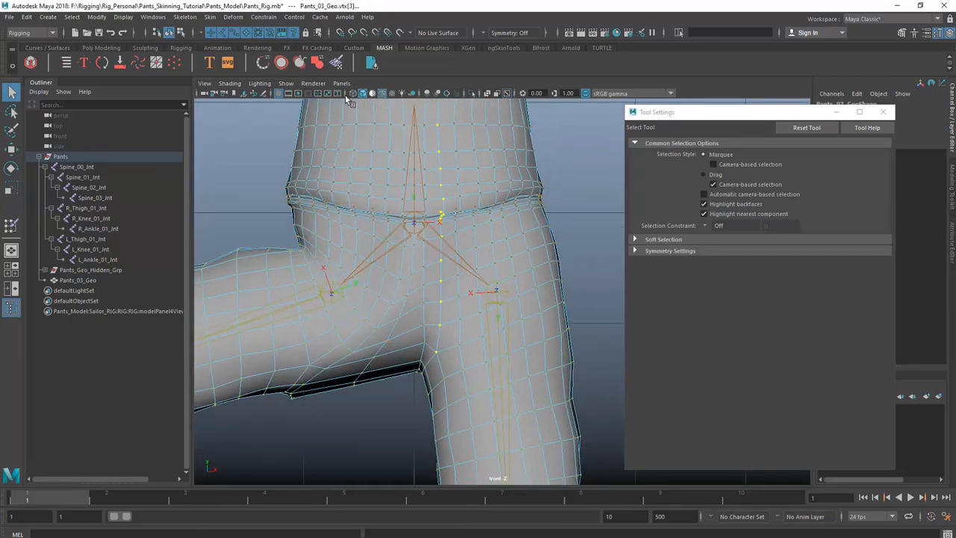
{"action": "right_click_drag", "start_coordinate": [520, 377], "coordinate": [394, 198], "text": "alt"}
{"action": "middle_click_drag", "start_coordinate": [394, 198], "coordinate": [364, 158], "text": "alt"}
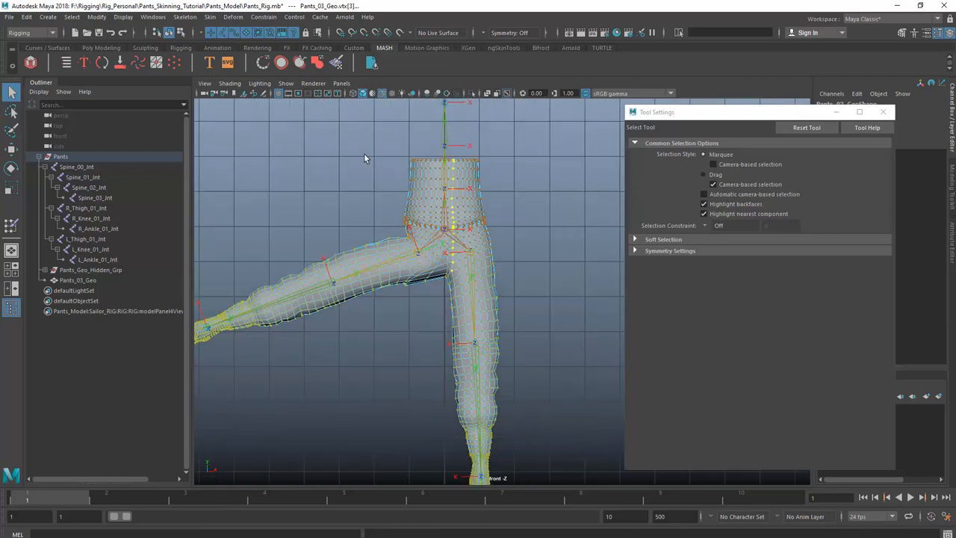
{"action": "right_click_drag", "start_coordinate": [439, 249], "coordinate": [484, 372], "text": "alt"}
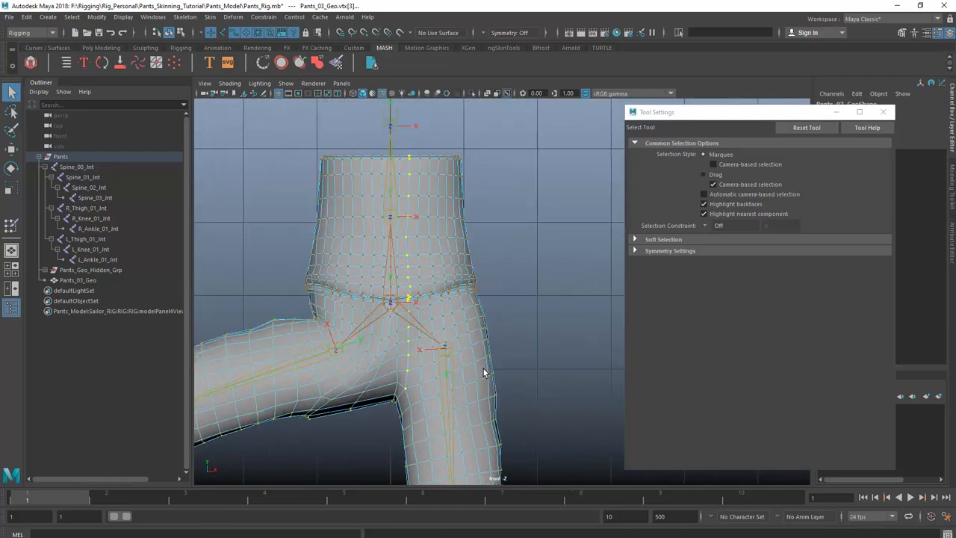
{"action": "middle_click_drag", "start_coordinate": [484, 323], "coordinate": [494, 324], "text": "alt"}
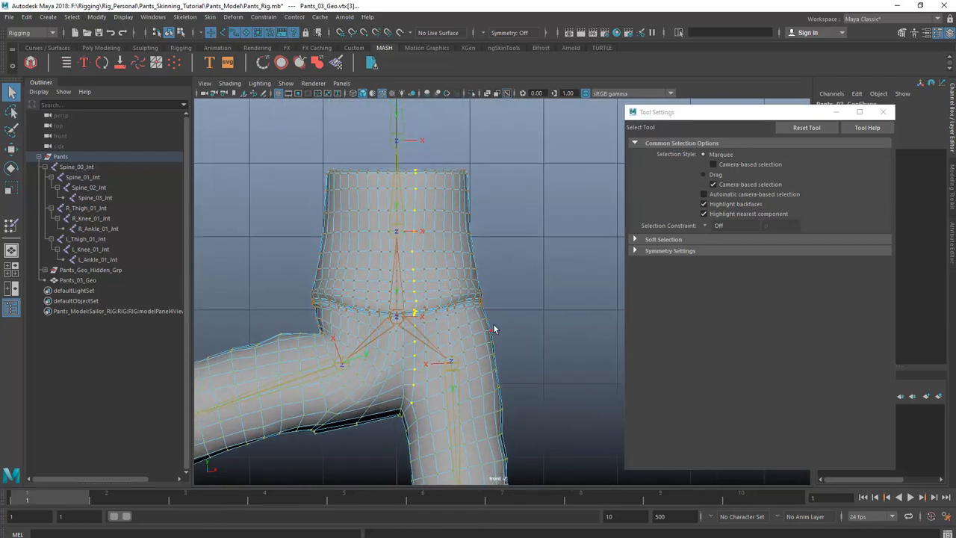
{"action": "key", "text": "4"}
{"action": "left_click_drag", "start_coordinate": [535, 286], "coordinate": [407, 444]}
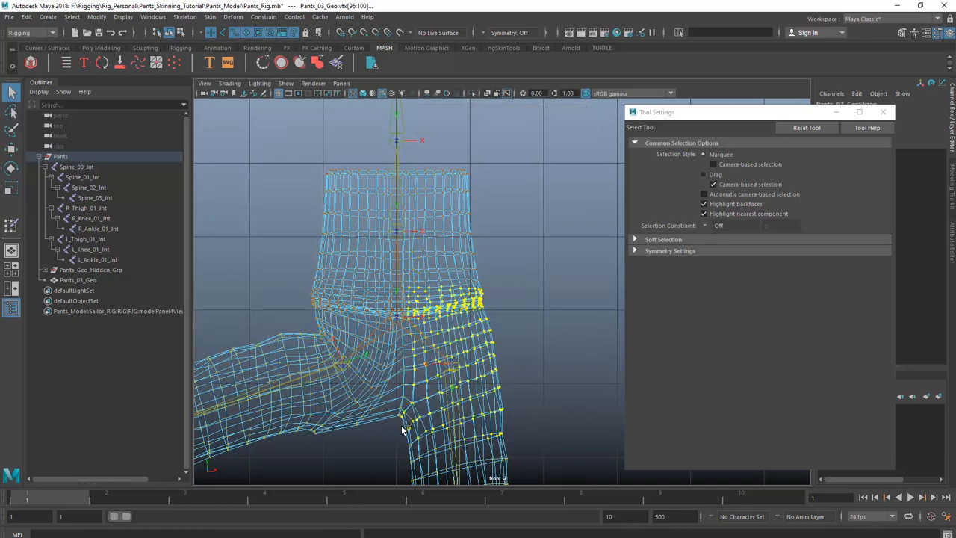
Remove the outer hip and outer thigh vertices from the selection, keeping the inner columns beside the centre line.
{"action": "scroll", "coordinate": [416, 428], "scroll_direction": "up", "scroll_amount": 2}
{"action": "scroll", "coordinate": [485, 326], "scroll_direction": "up", "scroll_amount": 1}
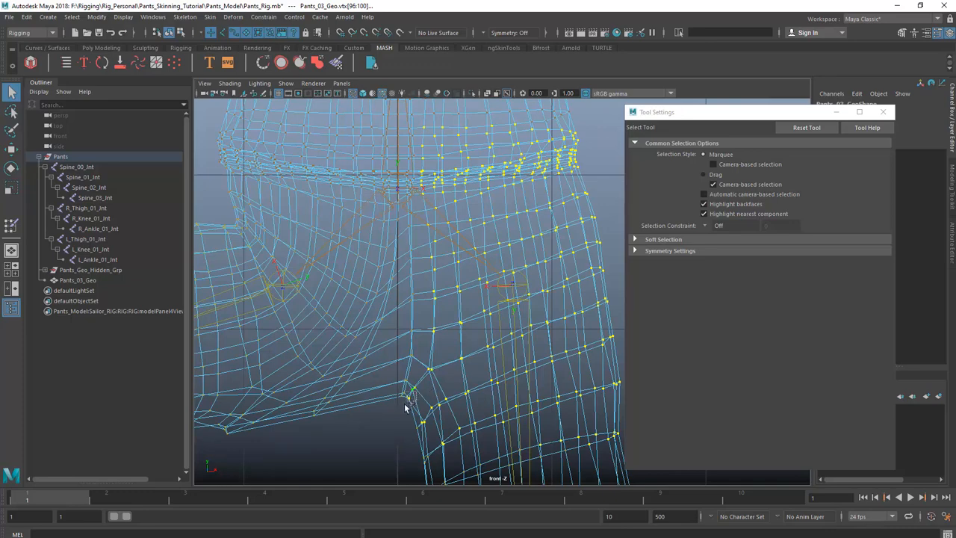
{"action": "scroll", "coordinate": [532, 302], "scroll_direction": "down", "scroll_amount": 5}
{"action": "scroll", "coordinate": [538, 295], "scroll_direction": "up", "scroll_amount": 6}
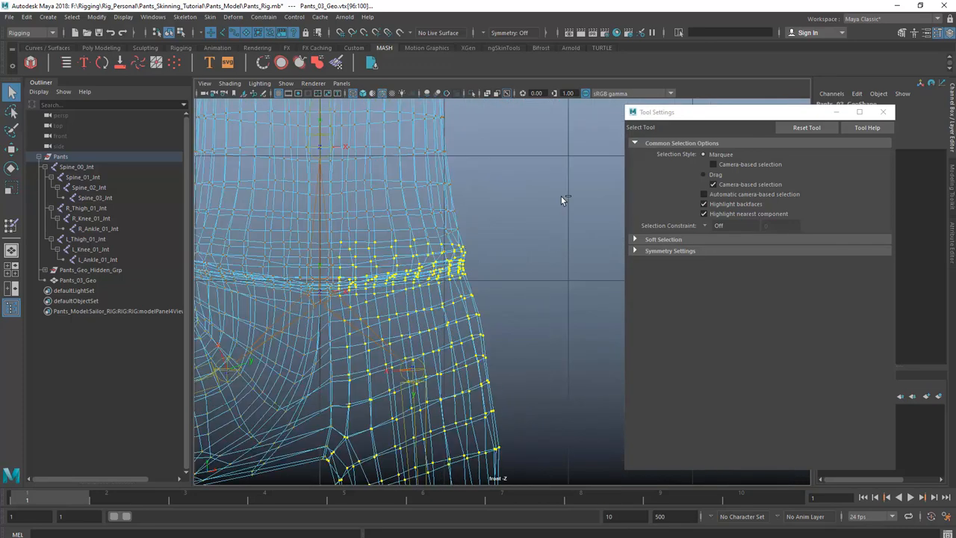
{"action": "left_click_drag", "start_coordinate": [561, 197], "coordinate": [424, 344]}
{"action": "middle_click_drag", "start_coordinate": [482, 333], "coordinate": [477, 313], "text": "alt"}
{"action": "left_click_drag", "start_coordinate": [525, 291], "coordinate": [427, 456], "text": "ctrl"}
{"action": "middle_click_drag", "start_coordinate": [468, 354], "coordinate": [491, 320], "text": "alt"}
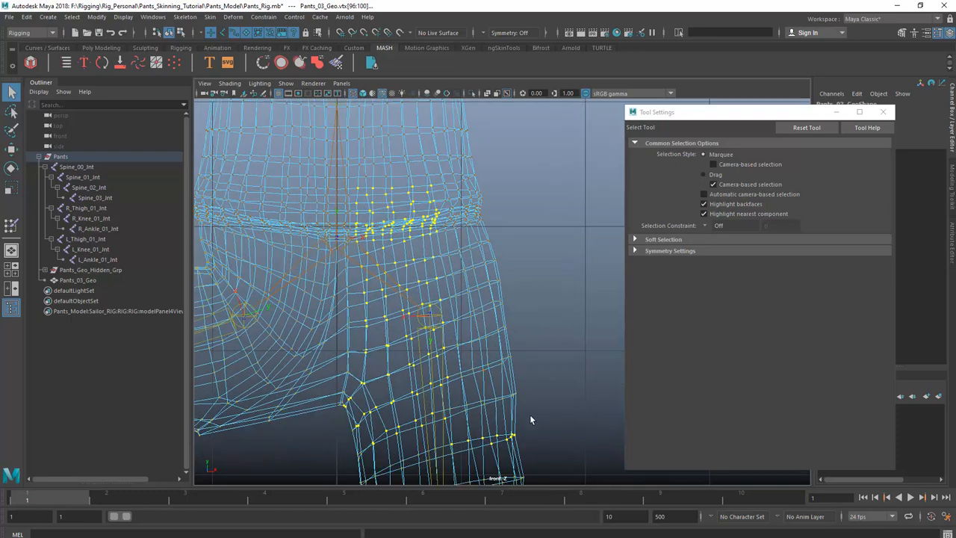
{"action": "left_click_drag", "start_coordinate": [537, 399], "coordinate": [456, 468], "text": "ctrl"}
{"action": "middle_click_drag", "start_coordinate": [414, 277], "coordinate": [483, 342], "text": "alt"}
{"action": "scroll", "coordinate": [410, 289], "scroll_direction": "down", "scroll_amount": 8}
{"action": "scroll", "coordinate": [478, 342], "scroll_direction": "up", "scroll_amount": 5}
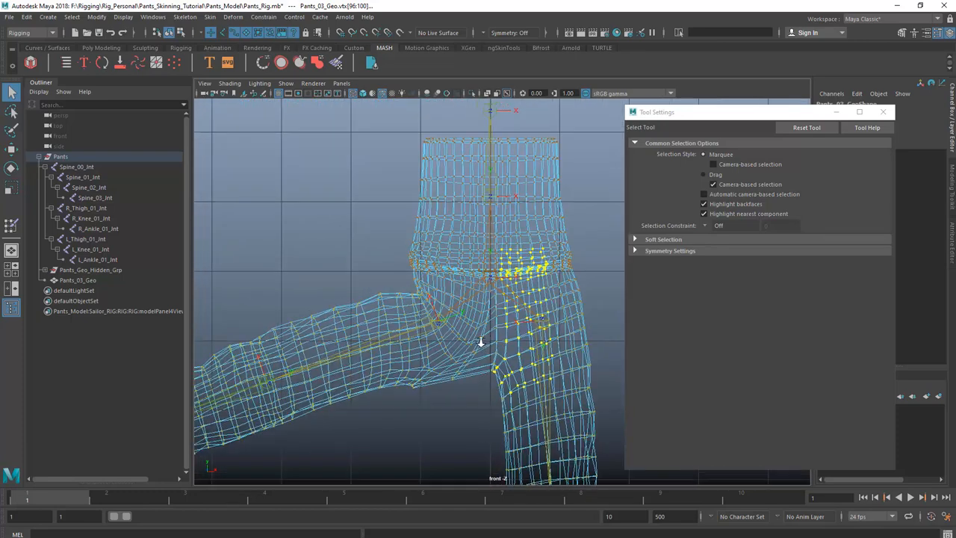
{"action": "scroll", "coordinate": [376, 339], "scroll_direction": "up", "scroll_amount": 3}
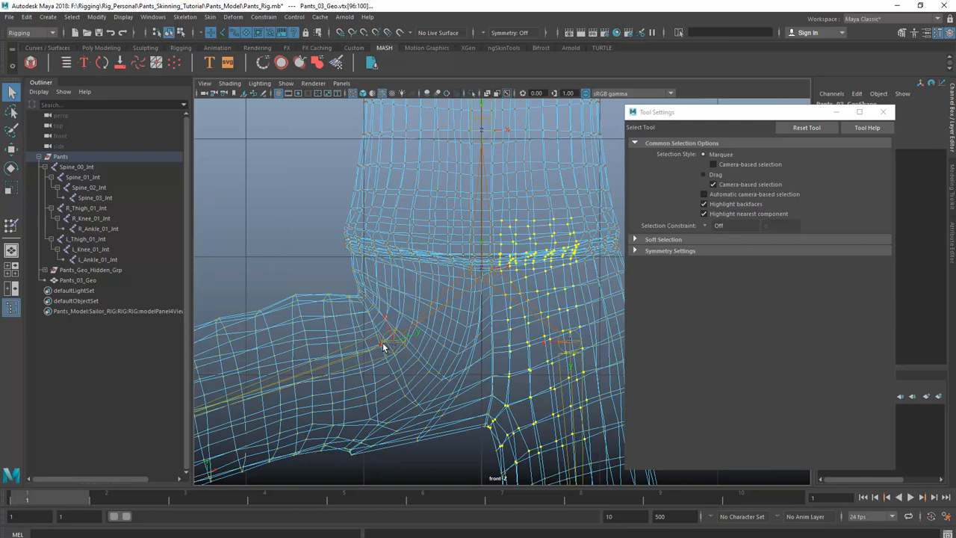
Remove the waistband vertices and those above it from the selection, and return to the shaded perspective view.
{"action": "middle_click_drag", "start_coordinate": [504, 263], "coordinate": [467, 319], "text": "alt"}
{"action": "key", "text": "space"}
{"action": "key", "text": "space"}
{"action": "key", "text": "space"}
{"action": "key", "text": "space"}
{"action": "scroll", "coordinate": [513, 304], "scroll_direction": "up", "scroll_amount": 2}
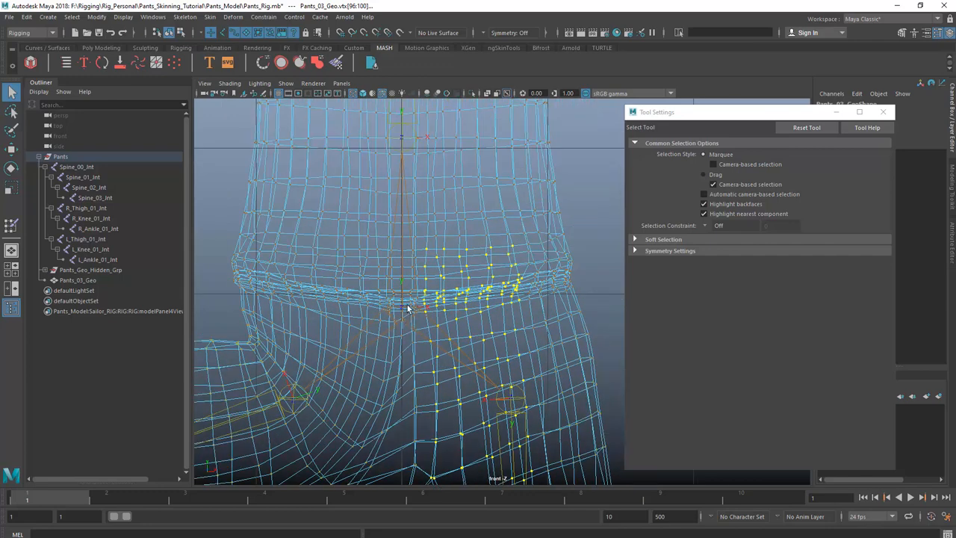
{"action": "left_click_drag", "start_coordinate": [398, 225], "coordinate": [529, 312], "text": "ctrl"}
{"action": "left_click_drag", "start_coordinate": [412, 305], "coordinate": [479, 328], "text": "ctrl"}
{"action": "mouse_move", "coordinate": [504, 301]}
{"action": "middle_mouse_down", "text": "alt"}
{"action": "mouse_move", "coordinate": [478, 245]}
{"action": "mouse_move", "coordinate": [463, 237]}
{"action": "middle_mouse_up", "text": "alt"}
{"action": "key", "text": "space"}
{"action": "key", "text": "space"}
{"action": "key", "text": "space"}
{"action": "key", "text": "space"}
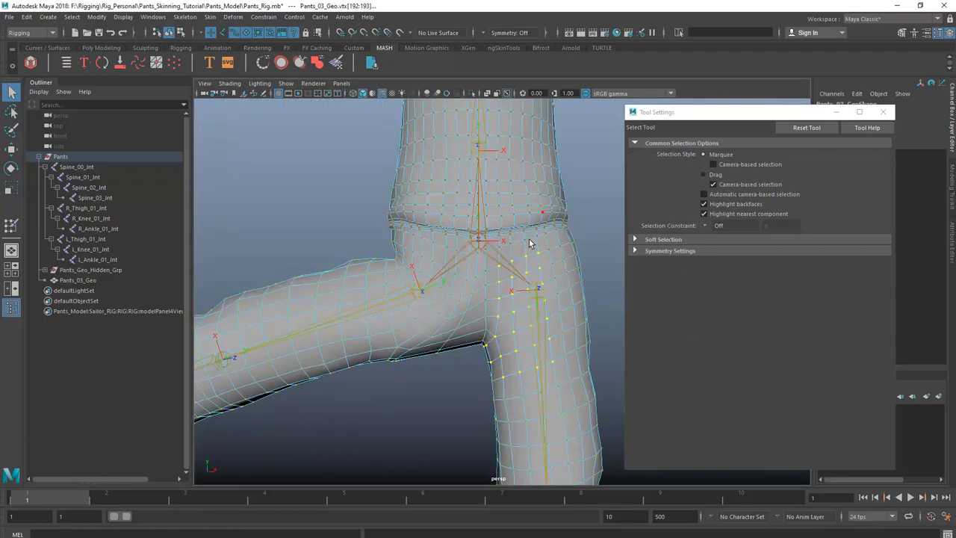
Activate Paint Skin Weights for the selected vertices and lock every influence except R_Thigh_01_Jnt and L_Thigh_01_Jnt.
{"action": "left_click_drag", "start_coordinate": [451, 315], "coordinate": [452, 313], "text": "alt"}
{"action": "key", "text": "space"}
{"action": "key", "text": "space"}
{"action": "mouse_move", "coordinate": [540, 221]}
{"action": "left_mouse_down", "text": "alt"}
{"action": "mouse_move", "coordinate": [535, 269]}
{"action": "mouse_move", "coordinate": [549, 306]}
{"action": "mouse_move", "coordinate": [561, 271]}
{"action": "mouse_move", "coordinate": [626, 283]}
{"action": "mouse_move", "coordinate": [566, 359]}
{"action": "mouse_move", "coordinate": [527, 325]}
{"action": "mouse_move", "coordinate": [313, 320]}
{"action": "mouse_move", "coordinate": [625, 328]}
{"action": "mouse_move", "coordinate": [534, 327]}
{"action": "mouse_move", "coordinate": [517, 283]}
{"action": "mouse_move", "coordinate": [486, 320]}
{"action": "mouse_move", "coordinate": [499, 335]}
{"action": "left_mouse_up", "text": "alt"}
{"action": "right_click_drag", "start_coordinate": [497, 262], "coordinate": [458, 255]}
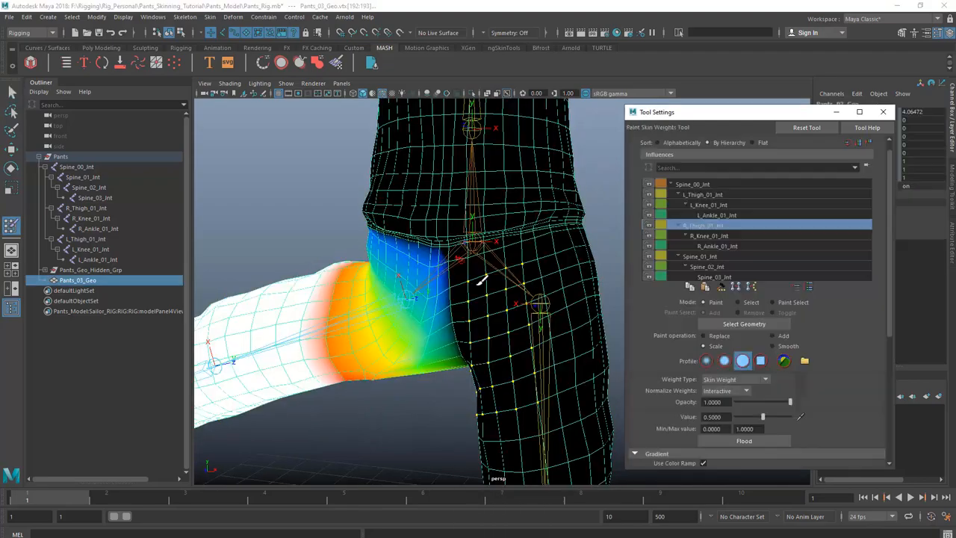
{"action": "left_click_drag", "start_coordinate": [482, 280], "coordinate": [634, 260], "text": "alt"}
{"action": "left_click", "coordinate": [810, 287]}
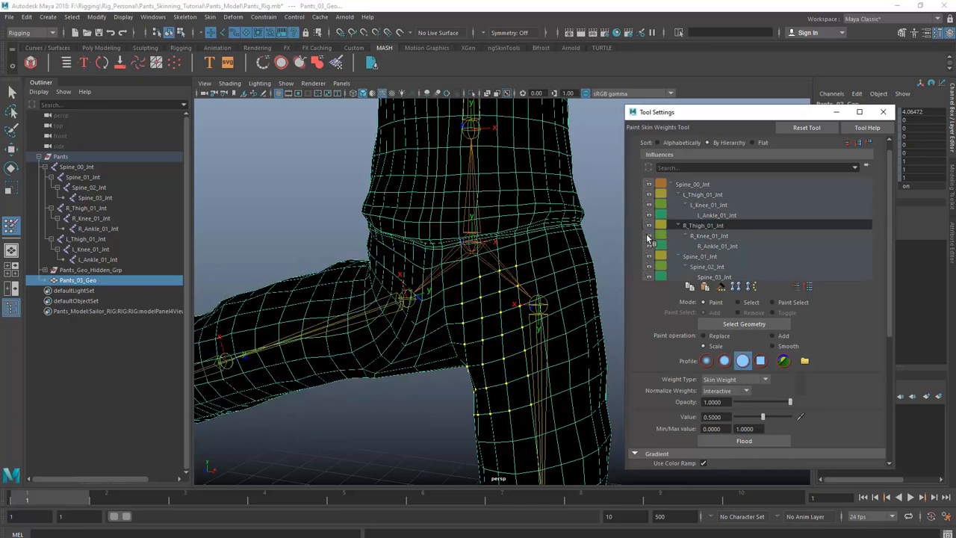
{"action": "left_click", "coordinate": [710, 226]}
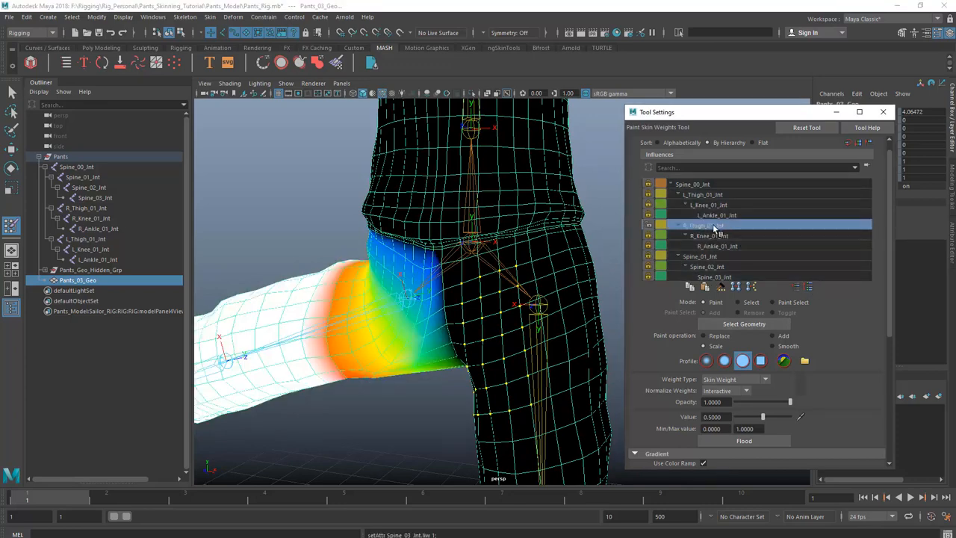
{"action": "left_click", "coordinate": [703, 194]}
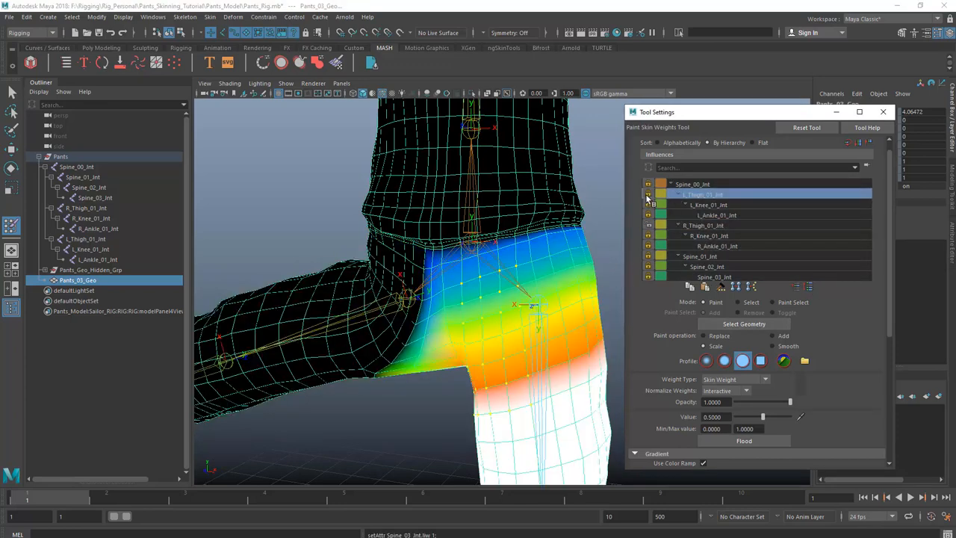
{"action": "left_click", "coordinate": [648, 195]}
Make R_Thigh_01_Jnt the active influence and set the paint operation to Smooth.
{"action": "left_click", "coordinate": [716, 225]}
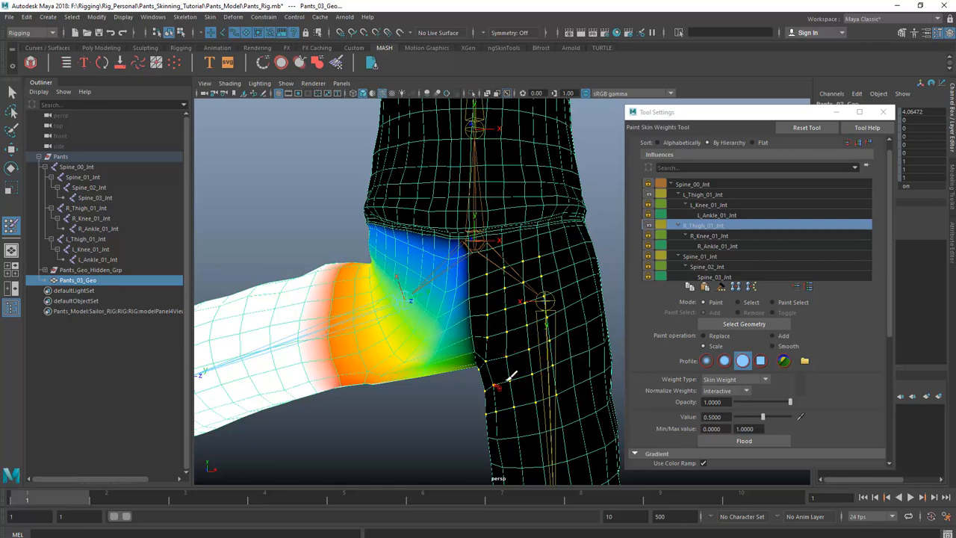
{"action": "left_click", "coordinate": [719, 236]}
{"action": "left_click", "coordinate": [679, 227]}
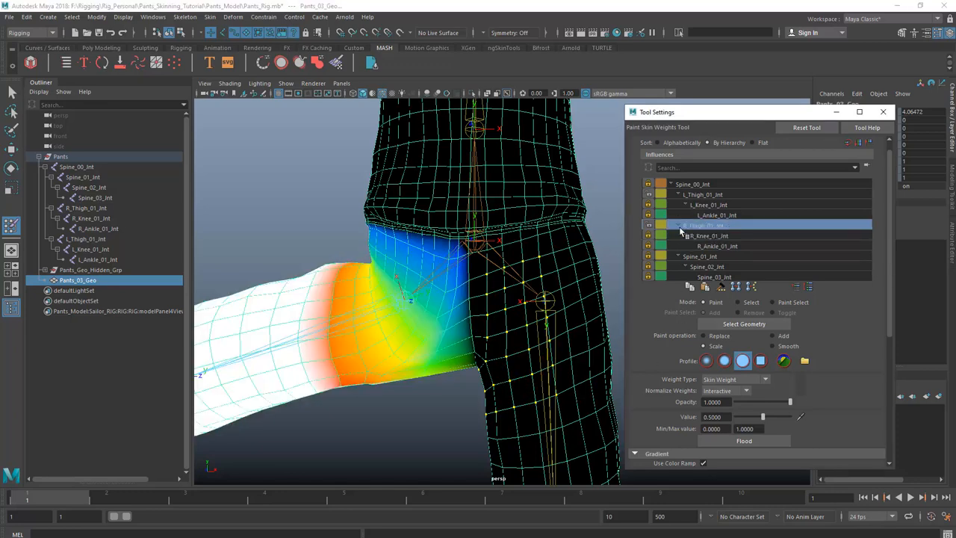
{"action": "left_click", "coordinate": [714, 237]}
{"action": "left_click", "coordinate": [715, 227]}
{"action": "left_click", "coordinate": [786, 347]}
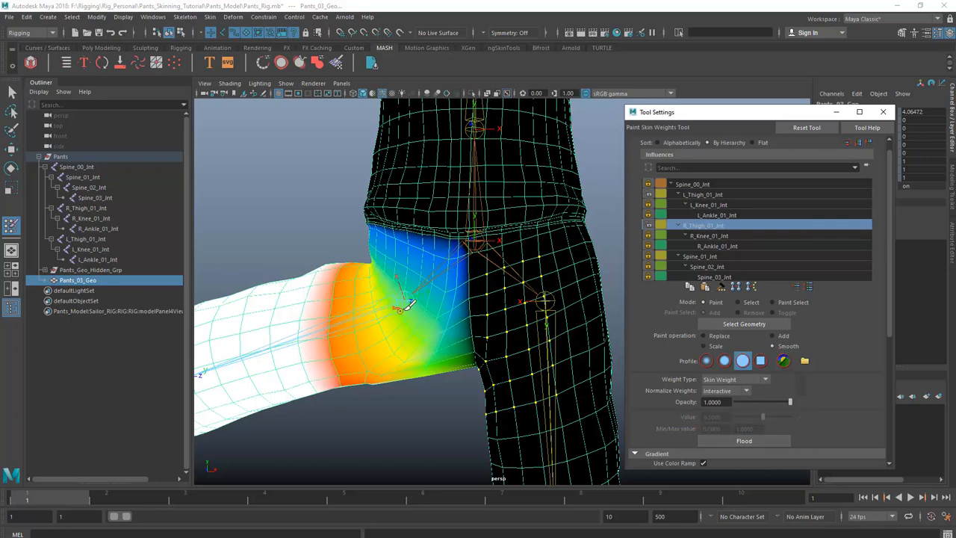
Check the selected vertices around the crotch in vertex mode and return to the Paint Skin Weights tool.
{"action": "scroll", "coordinate": [409, 305], "scroll_direction": "up", "scroll_amount": 5}
{"action": "key", "text": "w"}
{"action": "right_click_drag", "start_coordinate": [515, 261], "coordinate": [515, 301]}
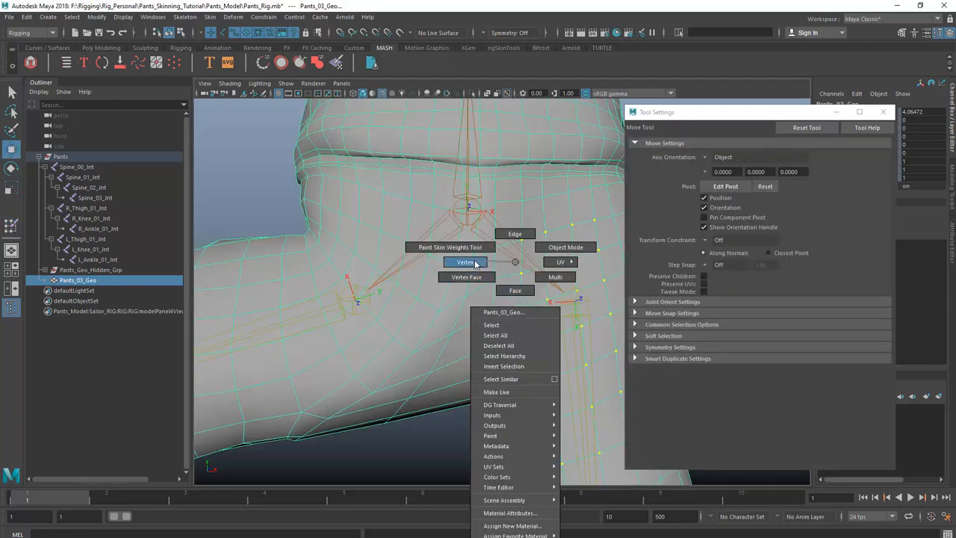
{"action": "mouse_move", "coordinate": [500, 292]}
{"action": "left_mouse_down", "text": "alt"}
{"action": "mouse_move", "coordinate": [488, 301]}
{"action": "mouse_move", "coordinate": [508, 316]}
{"action": "mouse_move", "coordinate": [502, 298]}
{"action": "mouse_move", "coordinate": [578, 327]}
{"action": "mouse_move", "coordinate": [506, 297]}
{"action": "left_mouse_up", "text": "alt"}
{"action": "key", "text": "q"}
{"action": "left_click_drag", "start_coordinate": [449, 234], "coordinate": [505, 282], "text": "alt"}
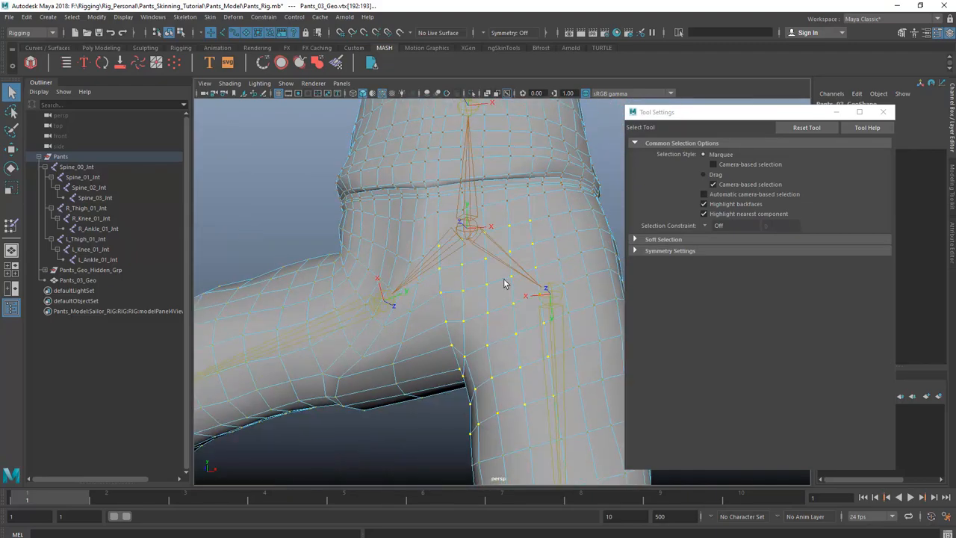
{"action": "right_click", "coordinate": [535, 235]}
{"action": "right_click_drag", "start_coordinate": [531, 238], "coordinate": [478, 221]}
{"action": "left_click_drag", "start_coordinate": [519, 258], "coordinate": [574, 329], "text": "alt"}
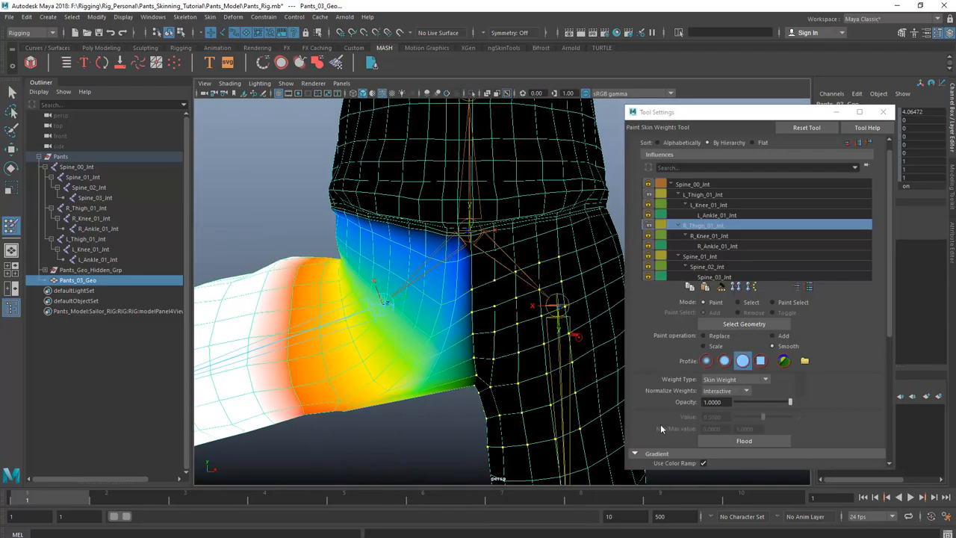
Flood the selected vertices several times with Smooth to spread R_Thigh_01_Jnt's weights across the centre line.
{"action": "left_click", "coordinate": [739, 443]}
{"action": "left_click", "coordinate": [739, 443]}
{"action": "left_click", "coordinate": [739, 443]}
{"action": "left_click", "coordinate": [739, 443]}
{"action": "left_click", "coordinate": [738, 443]}
{"action": "scroll", "coordinate": [491, 354], "scroll_direction": "down", "scroll_amount": 4}
{"action": "left_click_drag", "start_coordinate": [491, 354], "coordinate": [516, 365], "text": "alt"}
{"action": "scroll", "coordinate": [502, 298], "scroll_direction": "up", "scroll_amount": 6}
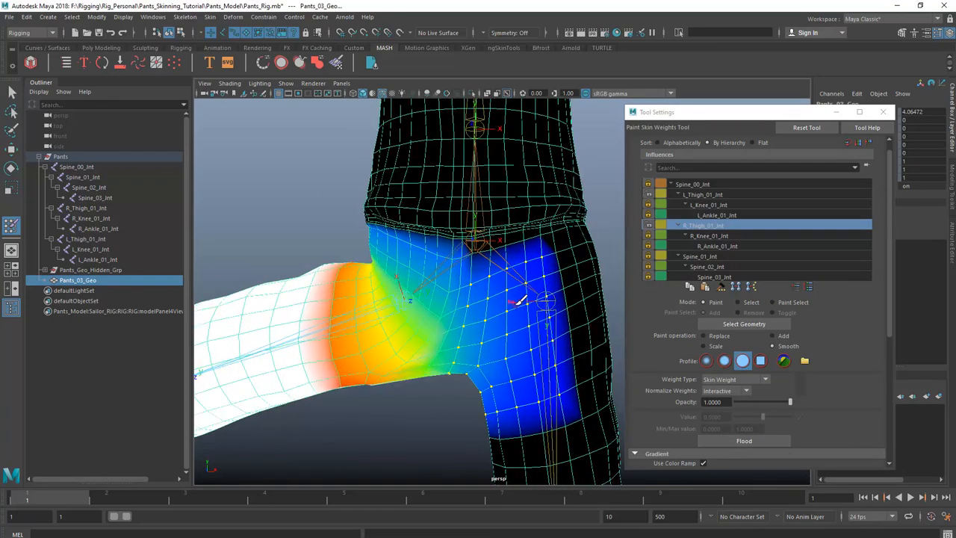
Select the front vertices just below the waistband and examine R_Thigh_01_Jnt's weights around the hips with Paint Skin Weights.
{"action": "right_click", "coordinate": [554, 256]}
{"action": "mouse_move", "coordinate": [555, 256]}
{"action": "right_mouse_down"}
{"action": "mouse_move", "coordinate": [514, 255]}
{"action": "mouse_move", "coordinate": [528, 245]}
{"action": "right_mouse_up"}
{"action": "key", "text": "w"}
{"action": "key", "text": "q"}
{"action": "scroll", "coordinate": [566, 266], "scroll_direction": "down", "scroll_amount": 2}
{"action": "scroll", "coordinate": [539, 290], "scroll_direction": "up", "scroll_amount": 5}
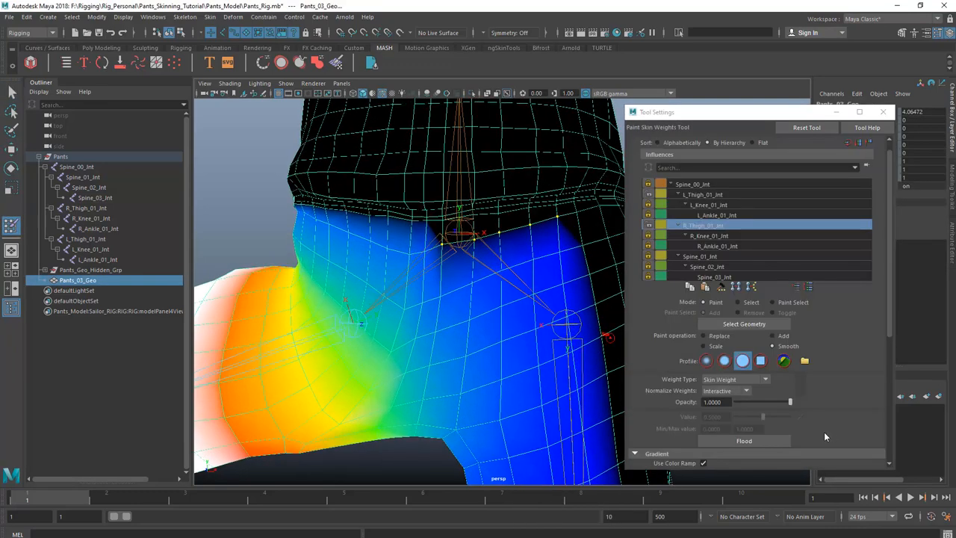
{"action": "scroll", "coordinate": [523, 293], "scroll_direction": "down", "scroll_amount": 5}
{"action": "left_click_drag", "start_coordinate": [515, 293], "coordinate": [747, 302], "text": "alt"}
{"action": "mouse_move", "coordinate": [523, 265]}
{"action": "left_mouse_down", "text": "alt"}
{"action": "mouse_move", "coordinate": [475, 251]}
{"action": "mouse_move", "coordinate": [454, 262]}
{"action": "left_mouse_up", "text": "alt"}
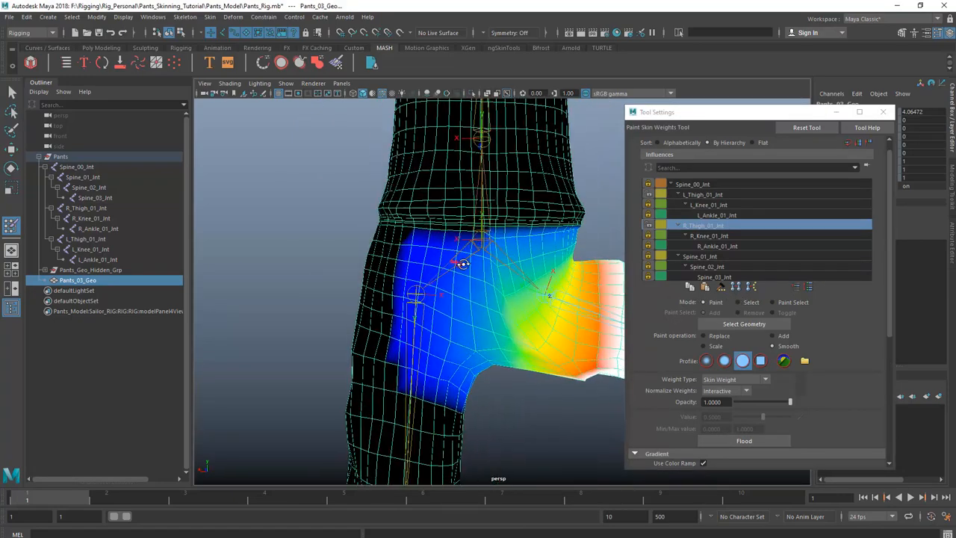
Set R_Thigh_01_Jnt's Rotate Z to 0 and close the tool settings.
{"action": "key", "text": "w"}
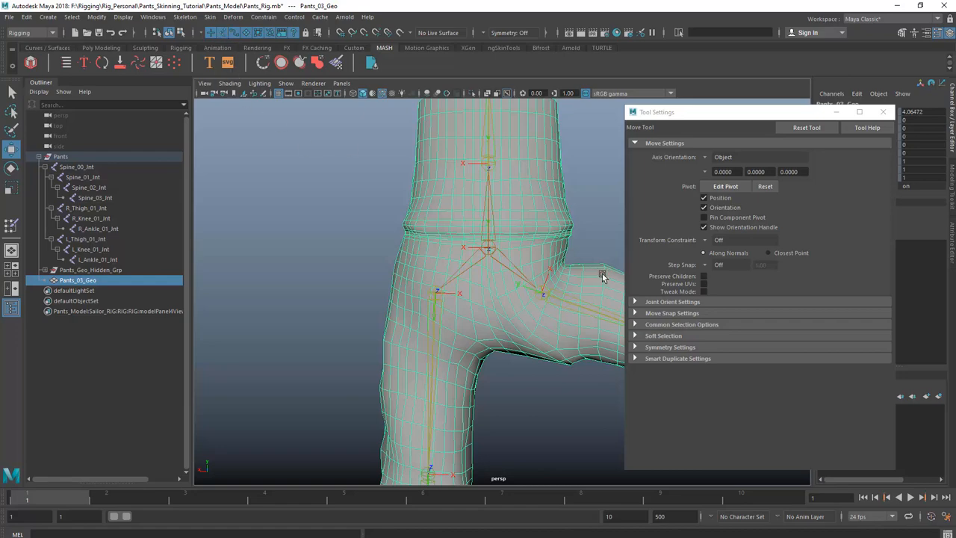
{"action": "left_click", "coordinate": [568, 303]}
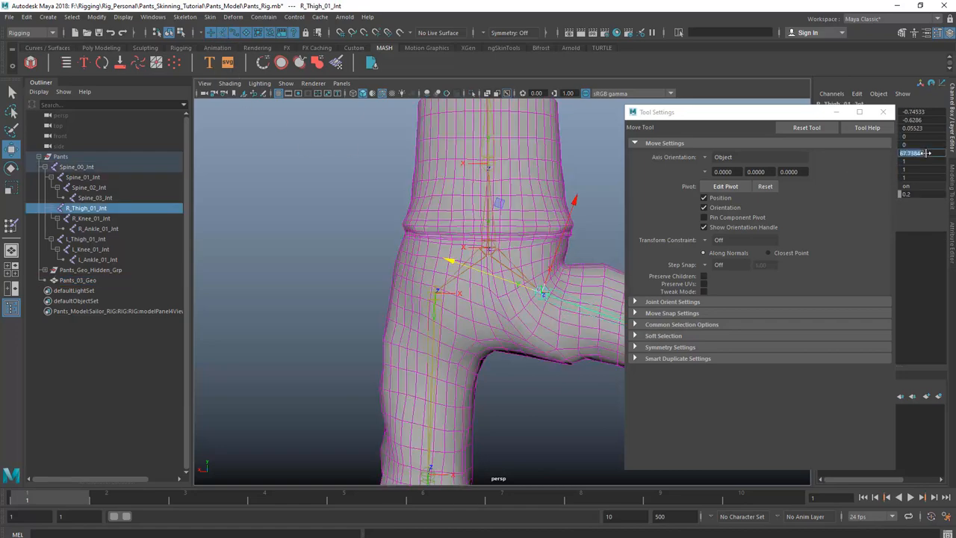
{"action": "type", "text": "0"}
{"action": "key", "text": "Return"}
{"action": "left_click", "coordinate": [883, 112]}
{"action": "left_click_drag", "start_coordinate": [538, 298], "coordinate": [503, 282], "text": "alt"}
{"action": "scroll", "coordinate": [509, 289], "scroll_direction": "down", "scroll_amount": 4}
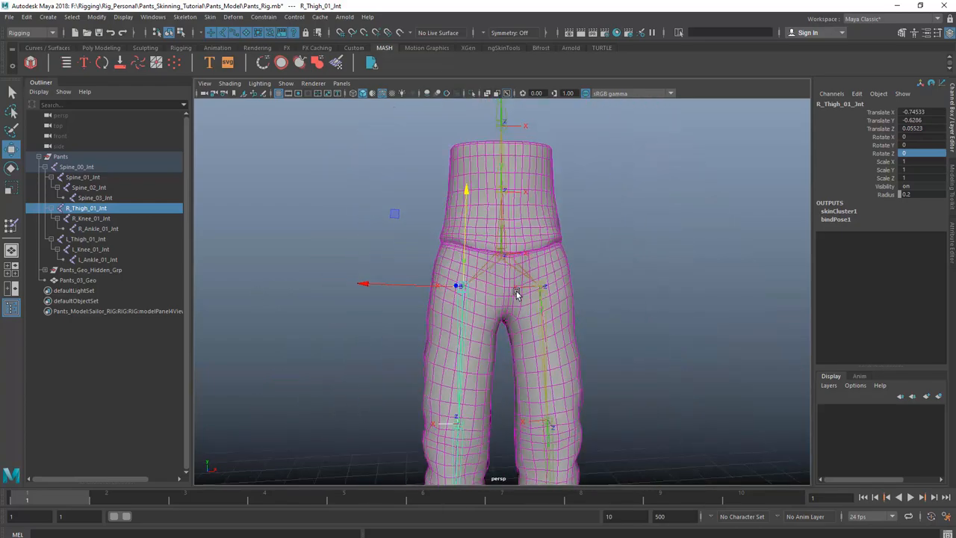
{"action": "scroll", "coordinate": [518, 296], "scroll_direction": "up", "scroll_amount": 3}
Rotate R_Thigh_01_Jnt outward about 52.8 degrees in Z to inspect the crotch deformation, and reset Rotate Z to 0.
{"action": "key", "text": "e"}
{"action": "left_click_drag", "start_coordinate": [534, 314], "coordinate": [439, 285], "text": "alt"}
{"action": "key", "text": "ctrl+z"}
{"action": "key", "text": "ctrl+z"}
{"action": "key", "text": "q"}
{"action": "left_click", "coordinate": [428, 331]}
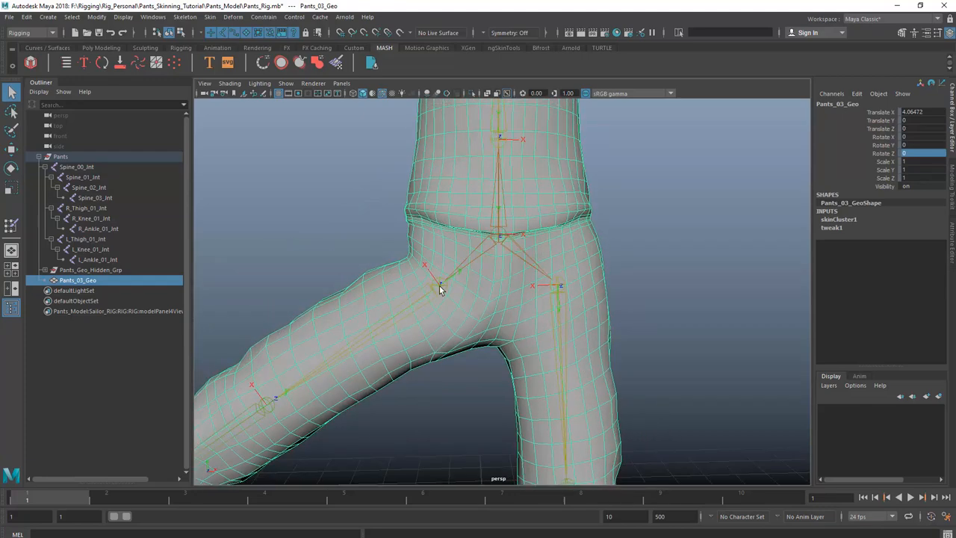
{"action": "left_click", "coordinate": [438, 288]}
{"action": "left_click_drag", "start_coordinate": [583, 367], "coordinate": [537, 322], "text": "alt"}
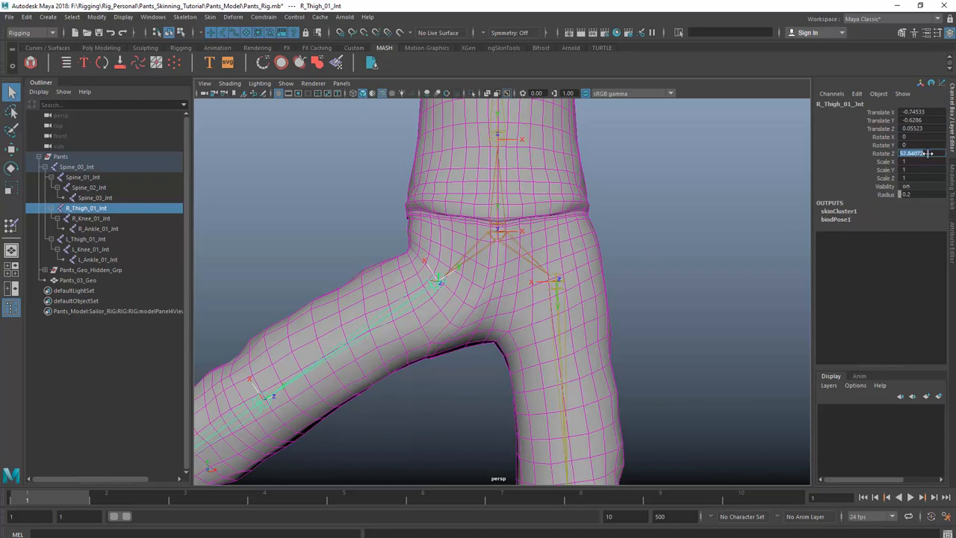
{"action": "type", "text": "0"}
{"action": "key", "text": "Return"}
Raise R_Thigh_01_Jnt outward to about 97.9 degrees in Z to test the back of the hips, and undo the rotation.
{"action": "scroll", "coordinate": [395, 339], "scroll_direction": "down", "scroll_amount": 2}
{"action": "scroll", "coordinate": [470, 299], "scroll_direction": "up", "scroll_amount": 3}
{"action": "left_click_drag", "start_coordinate": [395, 340], "coordinate": [428, 297], "text": "alt"}
{"action": "key", "text": "e"}
{"action": "key", "text": "ctrl+z"}
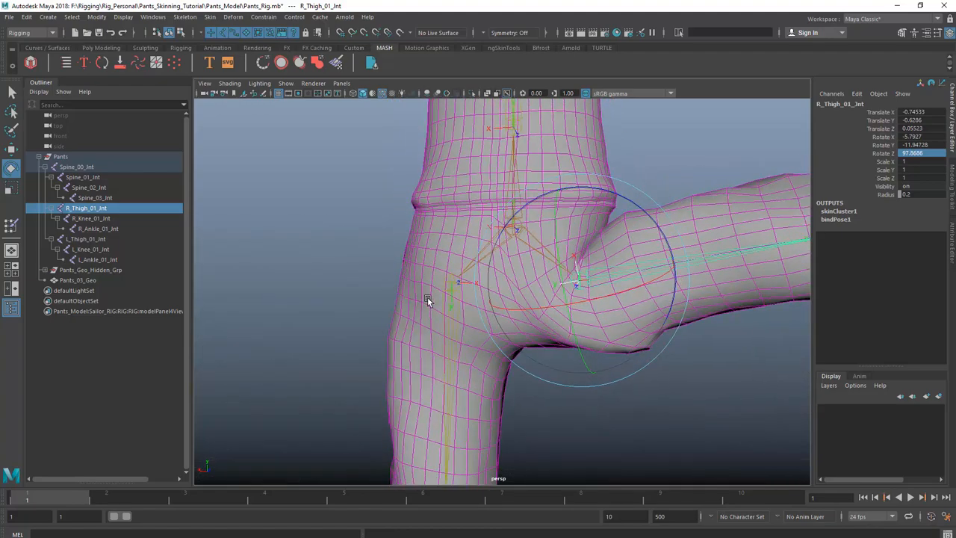
{"action": "key", "text": "ctrl+z"}
{"action": "left_click_drag", "start_coordinate": [486, 311], "coordinate": [559, 313], "text": "alt"}
Mirror the skin weights of all Pants_03_Geo vertices across YZ, positive to negative, using Closest point on surface and Closest joint.
{"action": "key", "text": "q"}
{"action": "left_click", "coordinate": [508, 300]}
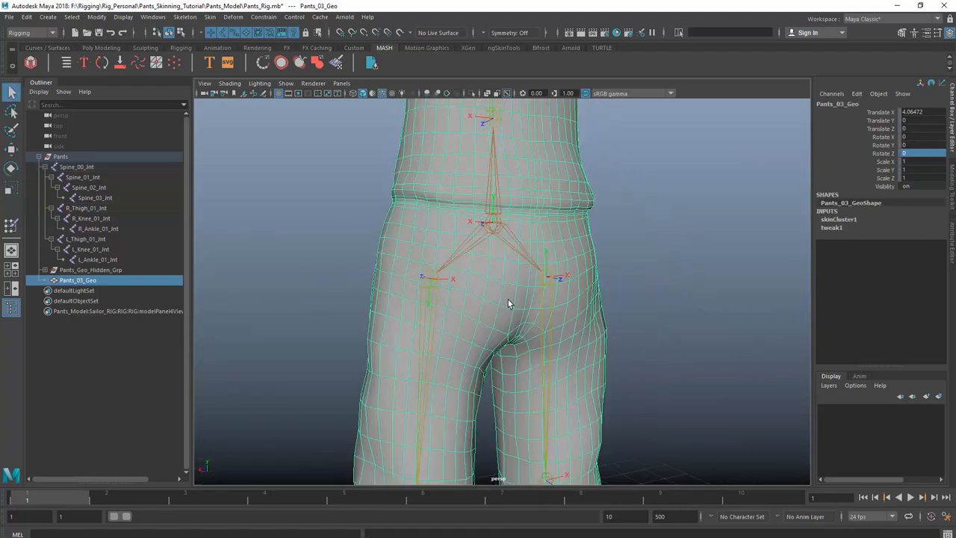
{"action": "right_click_drag", "start_coordinate": [508, 300], "coordinate": [492, 281]}
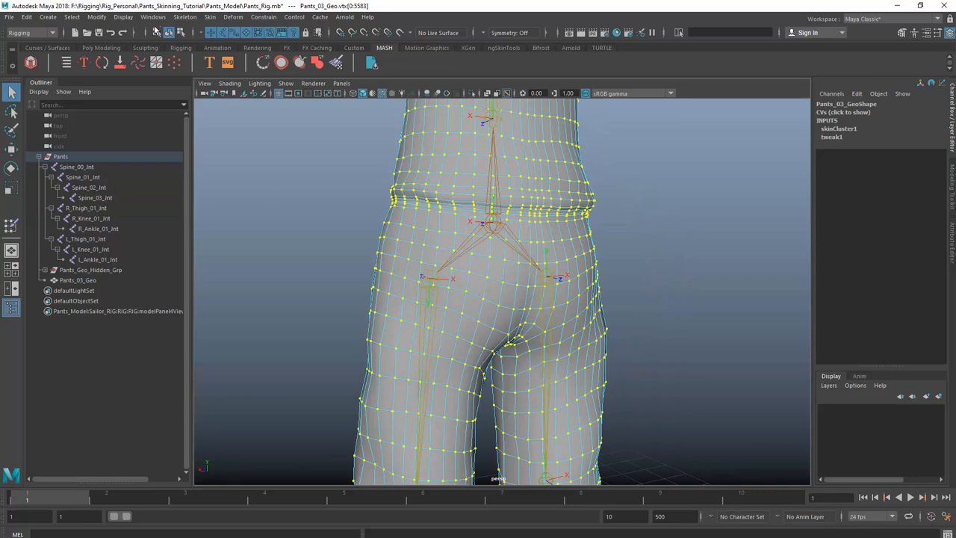
{"action": "left_click", "coordinate": [211, 17]}
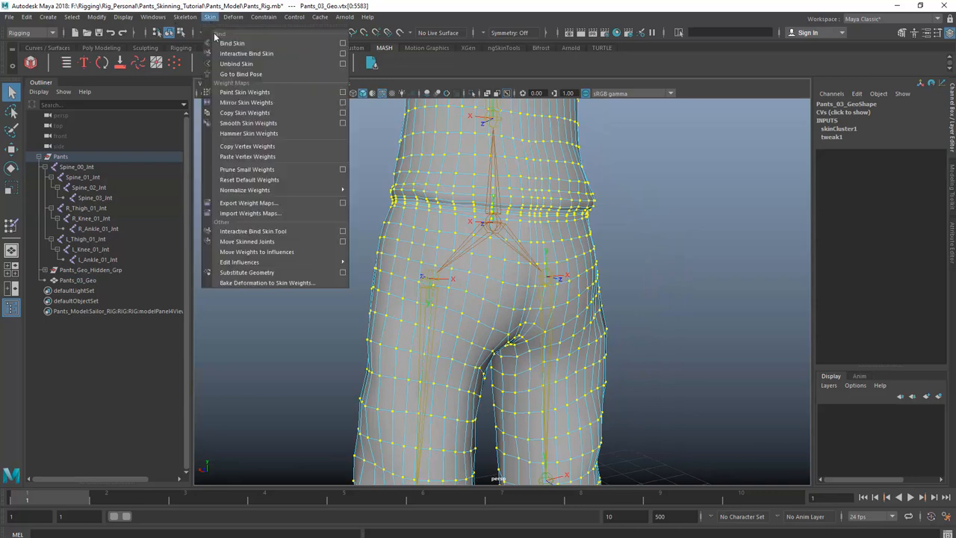
{"action": "left_click", "coordinate": [343, 103]}
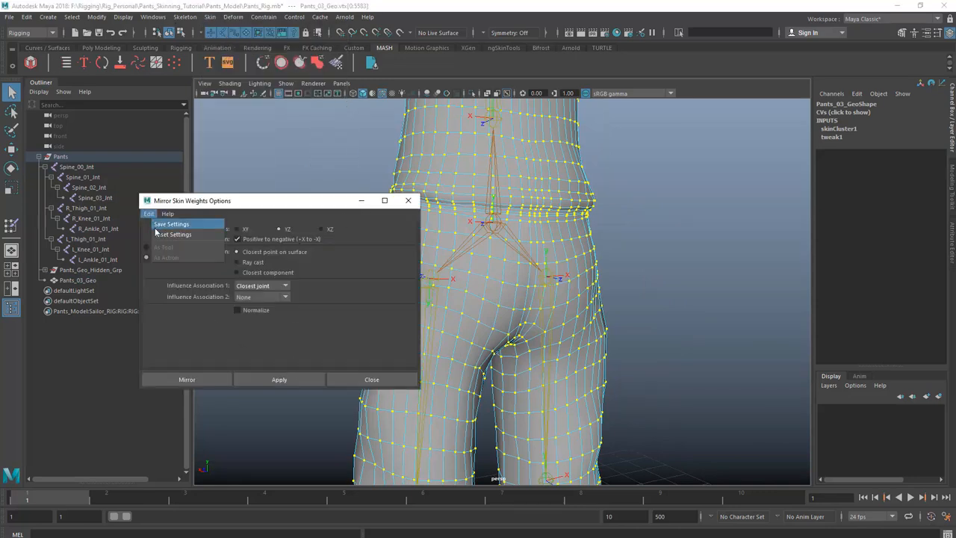
{"action": "left_click", "coordinate": [285, 383]}
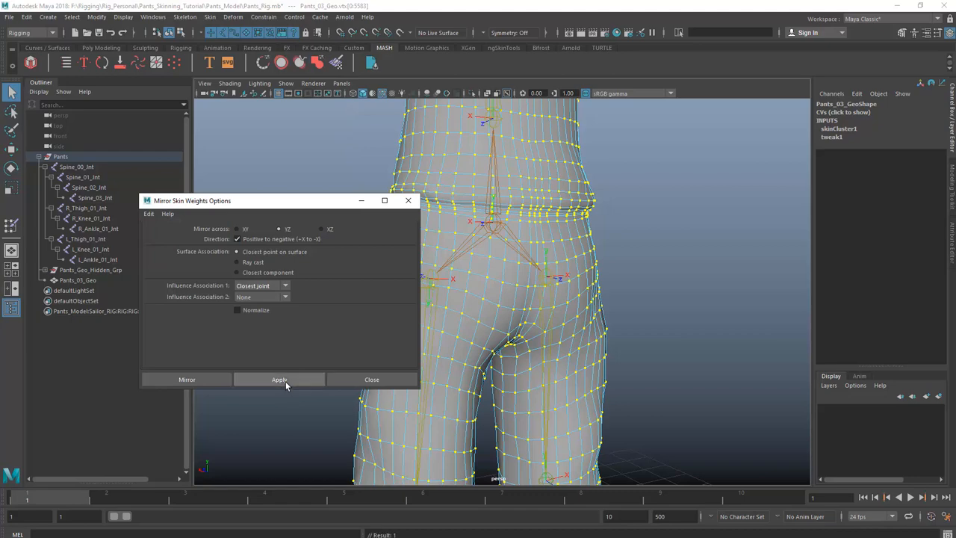
{"action": "left_click", "coordinate": [371, 381]}
Test-rotate R_Thigh_01_Jnt to inspect the mirrored hip weights from the front, and undo the rotation.
{"action": "scroll", "coordinate": [550, 274], "scroll_direction": "down", "scroll_amount": 4}
{"action": "left_click_drag", "start_coordinate": [550, 274], "coordinate": [529, 299], "text": "alt"}
{"action": "scroll", "coordinate": [516, 291], "scroll_direction": "up", "scroll_amount": 4}
{"action": "right_click_drag", "start_coordinate": [511, 289], "coordinate": [591, 251]}
{"action": "left_click", "coordinate": [442, 283]}
{"action": "key", "text": "e"}
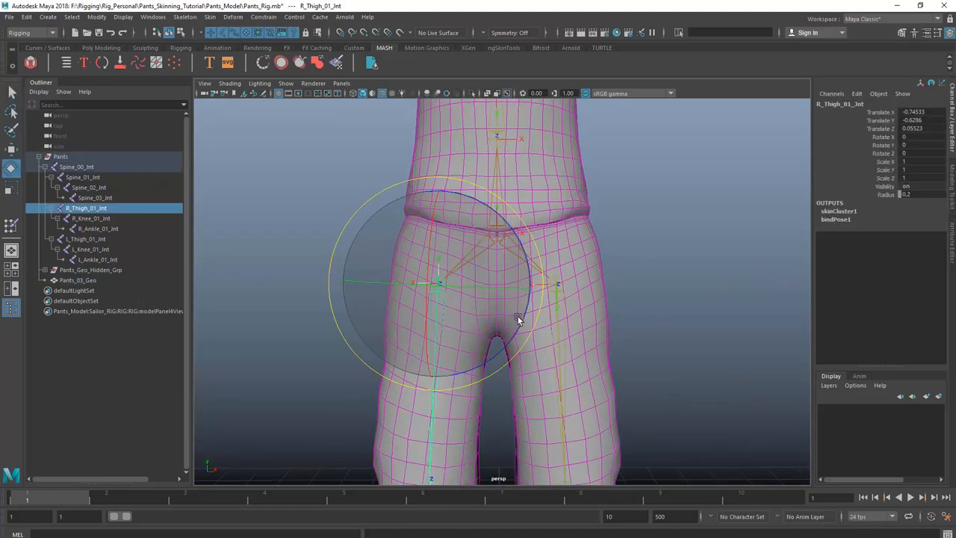
{"action": "left_click_drag", "start_coordinate": [463, 313], "coordinate": [445, 301]}
{"action": "key", "text": "ctrl+z"}
{"action": "left_click_drag", "start_coordinate": [445, 300], "coordinate": [243, 299], "text": "alt"}
{"action": "key", "text": "ctrl+z"}
Test-rotate L_Thigh_01_Jnt to inspect the opposite hip from behind, and undo the rotation.
{"action": "left_click_drag", "start_coordinate": [471, 322], "coordinate": [532, 325], "text": "alt"}
{"action": "left_click", "coordinate": [450, 290]}
{"action": "key", "text": "e"}
{"action": "key", "text": "ctrl+z"}
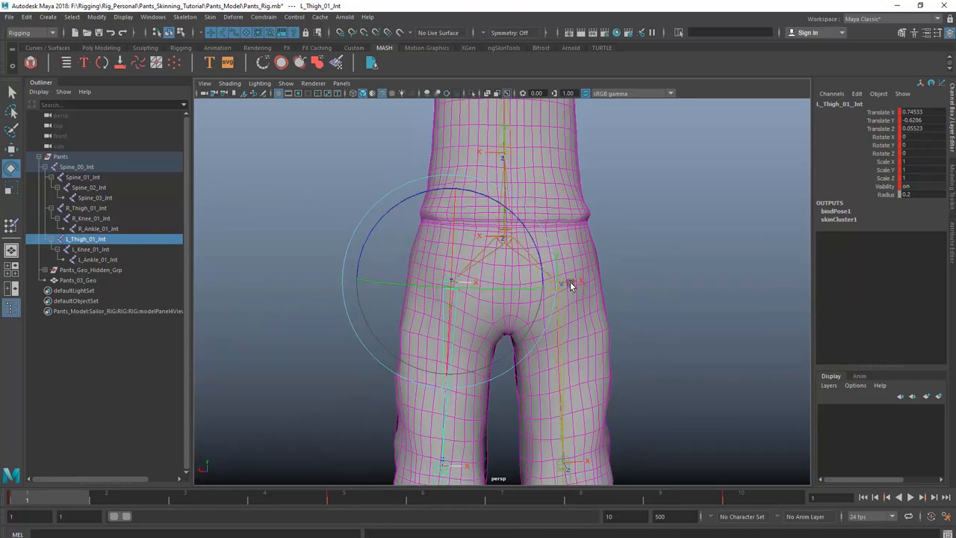
Rotate both thigh joints together in X to about 65 degrees and to about -68 degrees, inspecting the hip folds.
{"action": "left_click", "coordinate": [561, 289], "text": "shift"}
{"action": "left_click_drag", "start_coordinate": [561, 290], "coordinate": [480, 335], "text": "alt"}
{"action": "left_click_drag", "start_coordinate": [412, 345], "coordinate": [434, 305]}
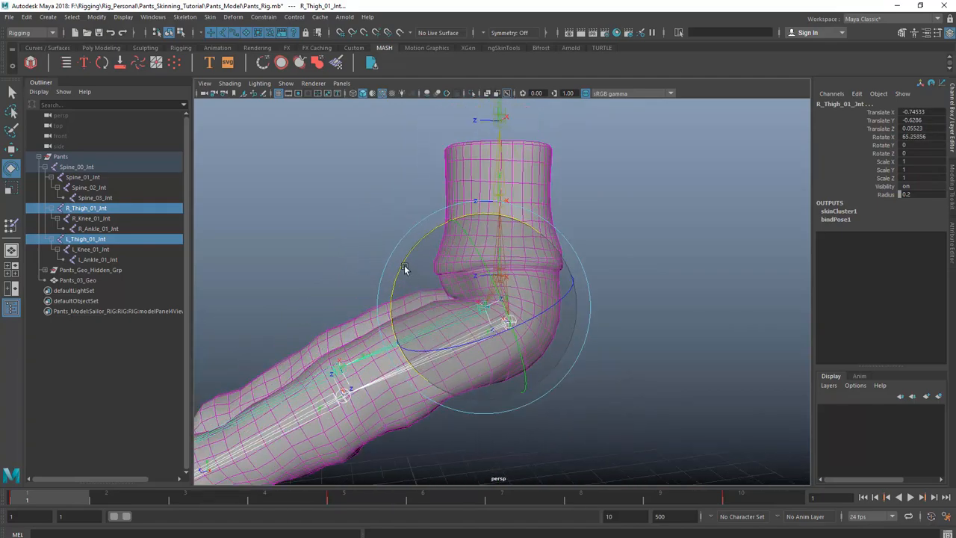
{"action": "left_click_drag", "start_coordinate": [403, 269], "coordinate": [598, 279]}
{"action": "scroll", "coordinate": [565, 296], "scroll_direction": "up", "scroll_amount": 3}
{"action": "scroll", "coordinate": [591, 309], "scroll_direction": "up", "scroll_amount": 5}
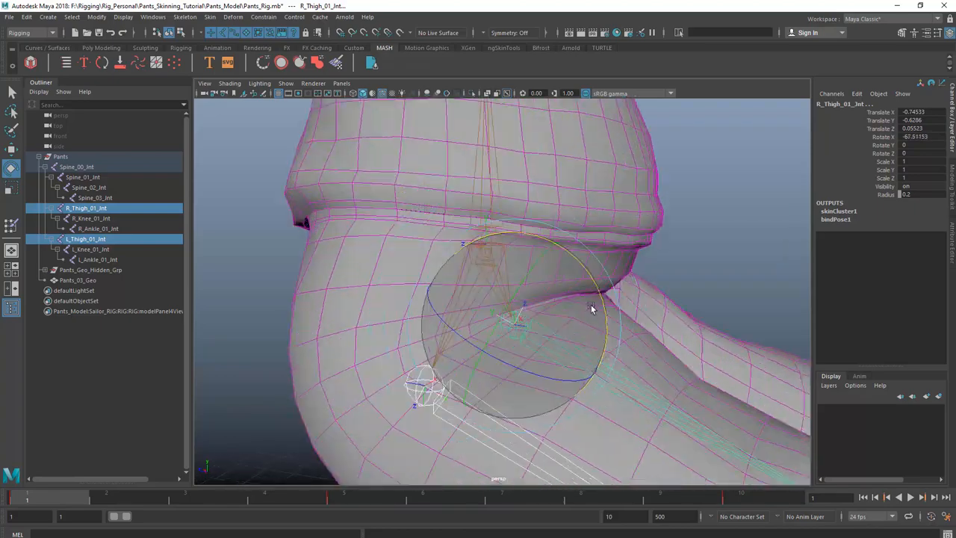
{"action": "middle_click_drag", "start_coordinate": [591, 309], "coordinate": [523, 300], "text": "alt"}
{"action": "key", "text": "q"}
{"action": "left_click_drag", "start_coordinate": [523, 299], "coordinate": [544, 335], "text": "alt"}
{"action": "left_click", "coordinate": [558, 312]}
{"action": "right_click_drag", "start_coordinate": [481, 350], "coordinate": [482, 288], "text": "alt"}
{"action": "left_click_drag", "start_coordinate": [482, 288], "coordinate": [489, 316], "text": "alt"}
{"action": "key", "text": "ctrl+z"}
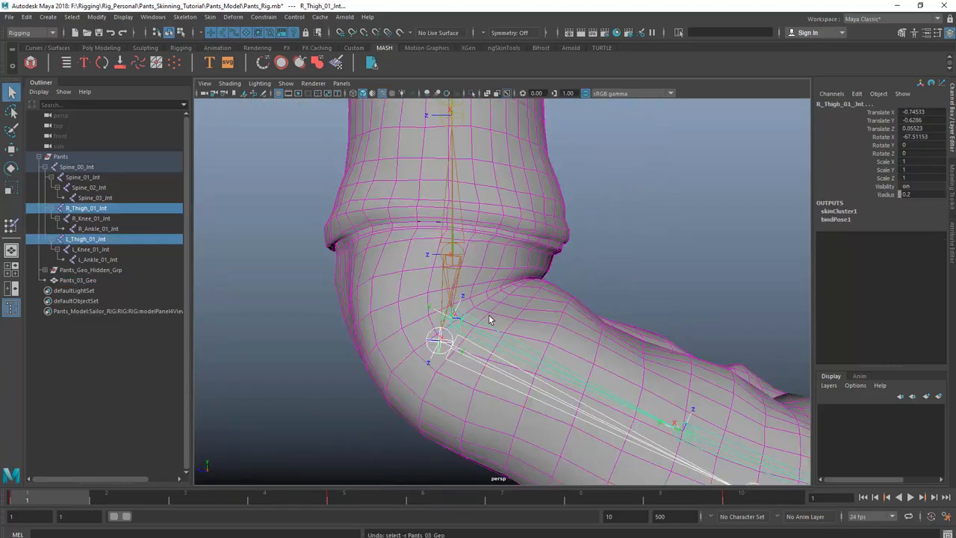
{"action": "key", "text": "ctrl+z"}
{"action": "right_click_drag", "start_coordinate": [489, 318], "coordinate": [479, 331], "text": "alt"}
{"action": "key", "text": "ctrl+z"}
Rotate both thigh joints to about -69.4 degrees in X and inspect the creases between thighs and waistband.
{"action": "left_click_drag", "start_coordinate": [476, 313], "coordinate": [443, 296], "text": "alt"}
{"action": "right_click_drag", "start_coordinate": [443, 295], "coordinate": [484, 302], "text": "alt"}
{"action": "key", "text": "e"}
{"action": "left_click_drag", "start_coordinate": [576, 317], "coordinate": [441, 195]}
{"action": "right_click_drag", "start_coordinate": [462, 224], "coordinate": [521, 269], "text": "alt"}
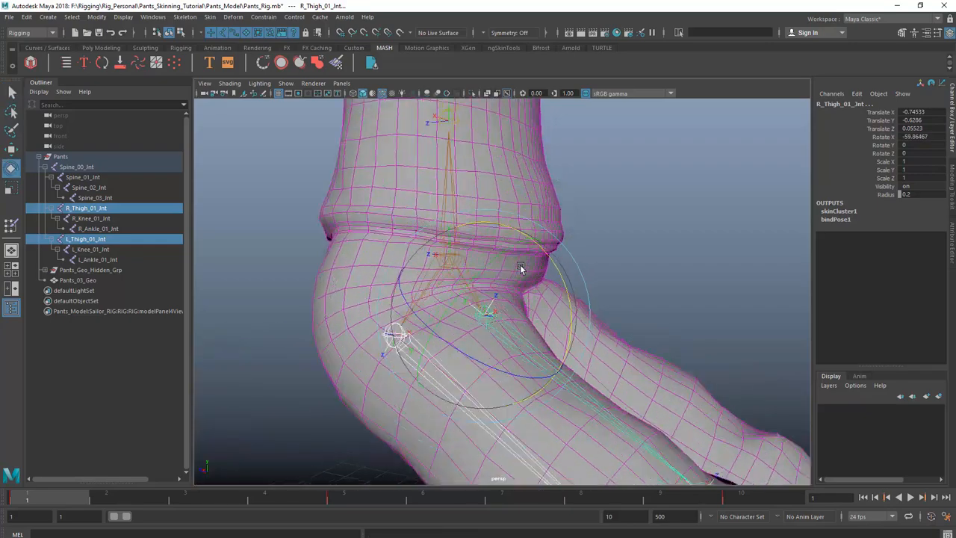
{"action": "left_click_drag", "start_coordinate": [521, 269], "coordinate": [490, 293], "text": "alt"}
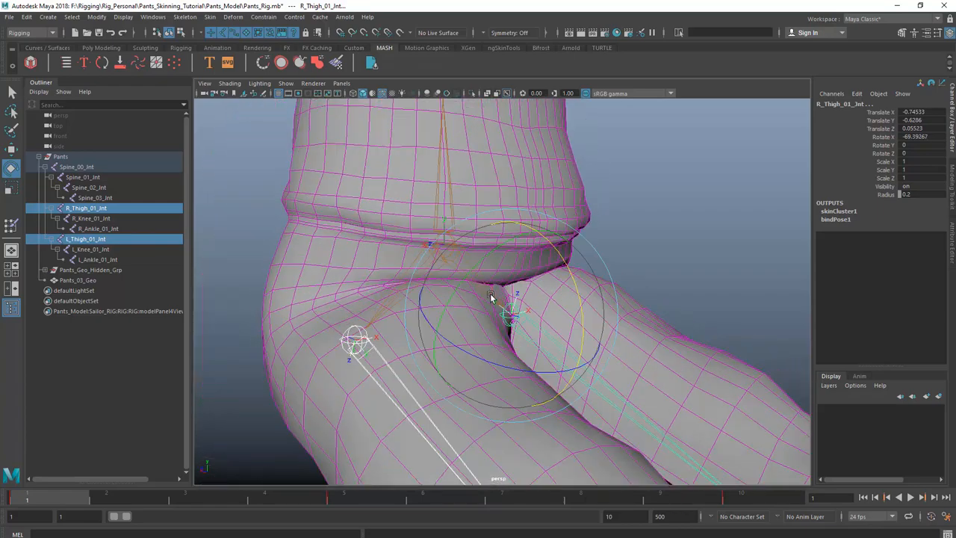
{"action": "left_click_drag", "start_coordinate": [421, 255], "coordinate": [426, 257], "text": "alt"}
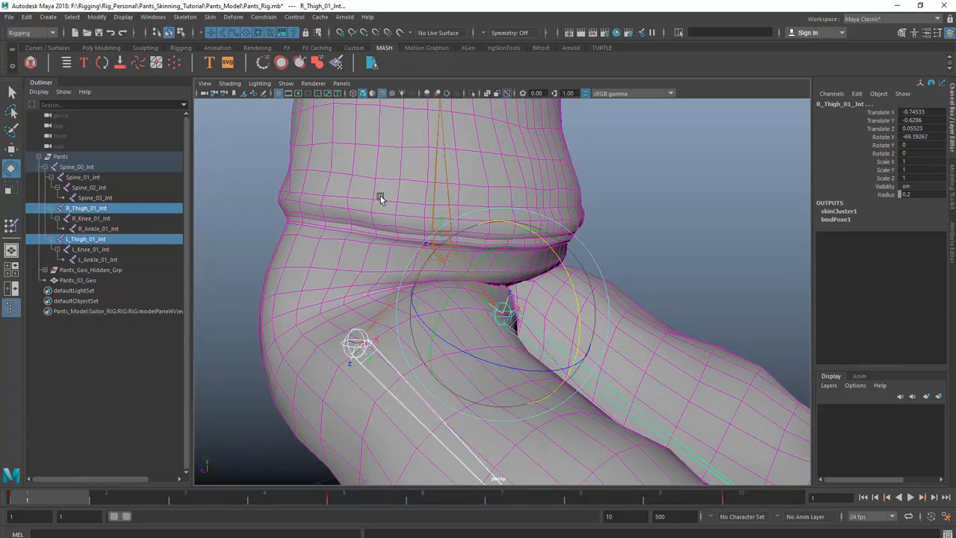
Reset Rotate X to 0 on both thigh joints.
{"action": "left_click", "coordinate": [443, 249]}
{"action": "left_click", "coordinate": [443, 245]}
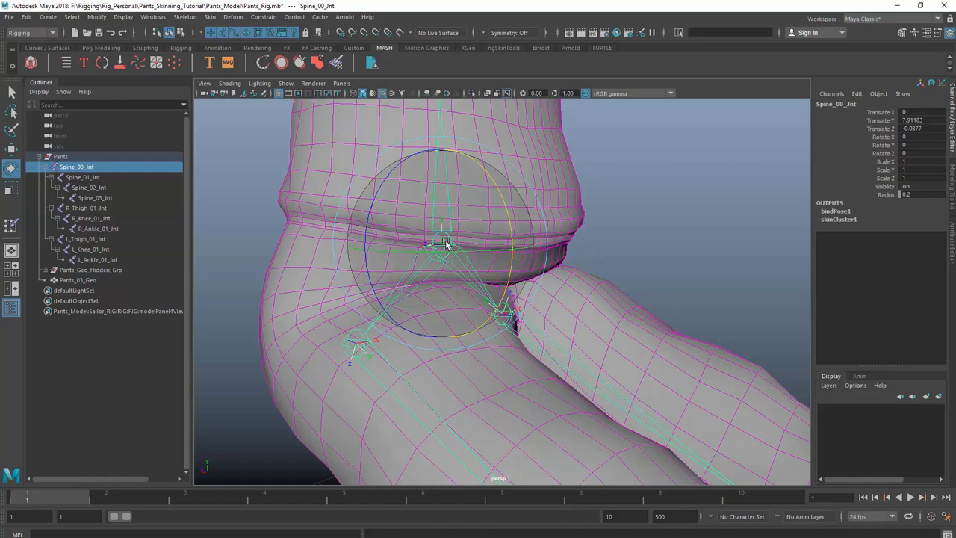
{"action": "left_click", "coordinate": [361, 347]}
{"action": "left_click_drag", "start_coordinate": [362, 347], "coordinate": [526, 315], "text": "alt"}
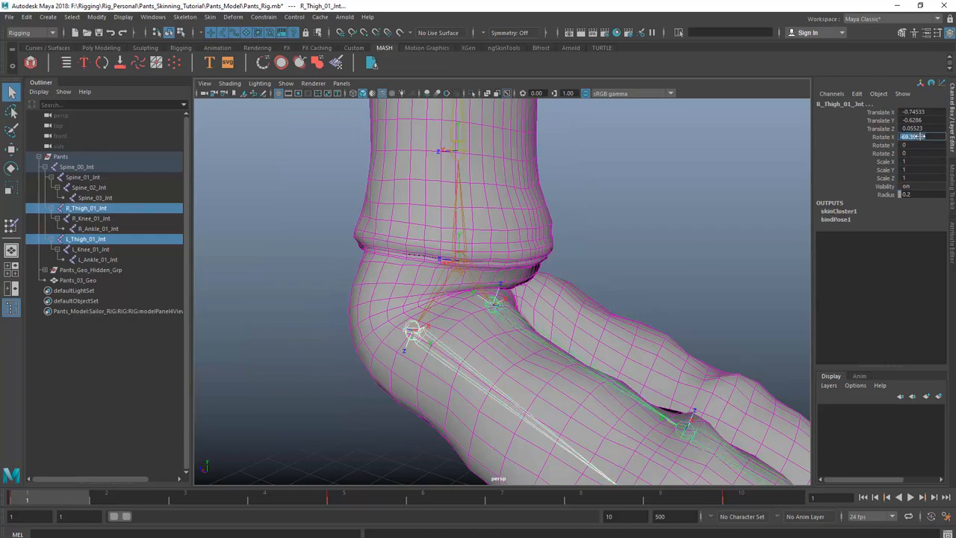
{"action": "type", "text": "0"}
{"action": "key", "text": "Return"}
Test-rotate both thigh joints from the front view, and undo the rotation.
{"action": "scroll", "coordinate": [433, 314], "scroll_direction": "down", "scroll_amount": 5}
{"action": "scroll", "coordinate": [600, 292], "scroll_direction": "up", "scroll_amount": 5}
{"action": "left_click_drag", "start_coordinate": [433, 314], "coordinate": [618, 292], "text": "alt"}
{"action": "key", "text": "e"}
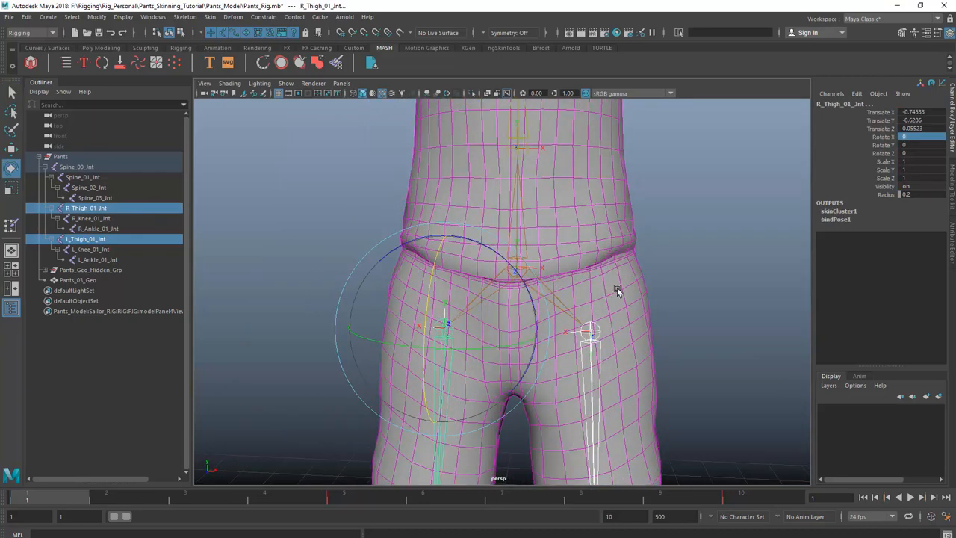
{"action": "left_click_drag", "start_coordinate": [529, 289], "coordinate": [512, 274]}
{"action": "key", "text": "ctrl+z"}
{"action": "key", "text": "ctrl+z"}
Rotate R_Thigh_01_Jnt alone about 72.3 degrees in Z to check the crotch, and undo the rotation.
{"action": "key", "text": "q"}
{"action": "left_click_drag", "start_coordinate": [455, 339], "coordinate": [448, 358], "text": "alt"}
{"action": "left_click", "coordinate": [481, 317]}
{"action": "key", "text": "e"}
{"action": "key", "text": "ctrl+z"}
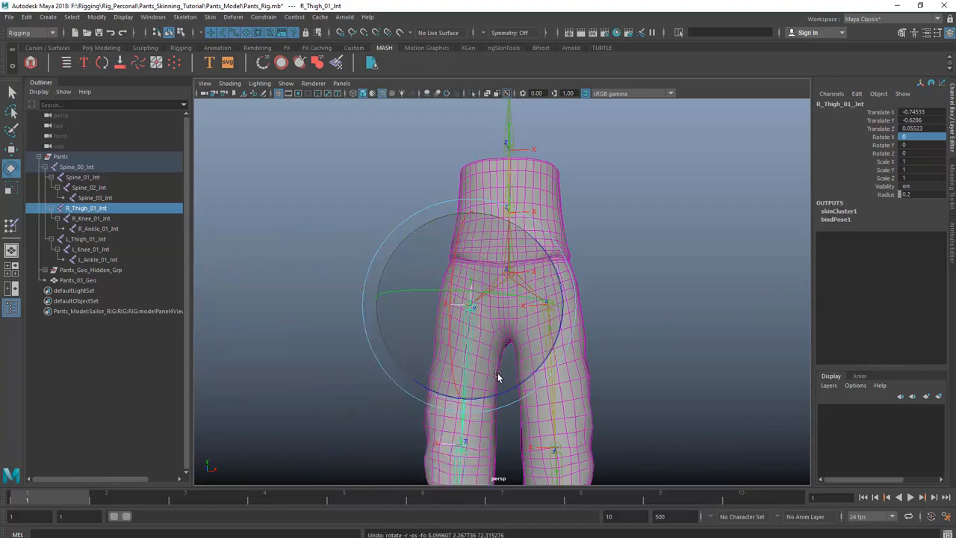
Select the vertices of Pants_03_Geo's left leg from just below the knee joint down to the foot.
{"action": "scroll", "coordinate": [508, 329], "scroll_direction": "down", "scroll_amount": 3}
{"action": "middle_click_drag", "start_coordinate": [513, 321], "coordinate": [503, 278], "text": "alt"}
{"action": "left_click_drag", "start_coordinate": [503, 279], "coordinate": [404, 333], "text": "alt"}
{"action": "middle_click_drag", "start_coordinate": [403, 333], "coordinate": [451, 247], "text": "alt"}
{"action": "left_click_drag", "start_coordinate": [450, 248], "coordinate": [579, 235], "text": "alt"}
{"action": "scroll", "coordinate": [579, 235], "scroll_direction": "up", "scroll_amount": 3}
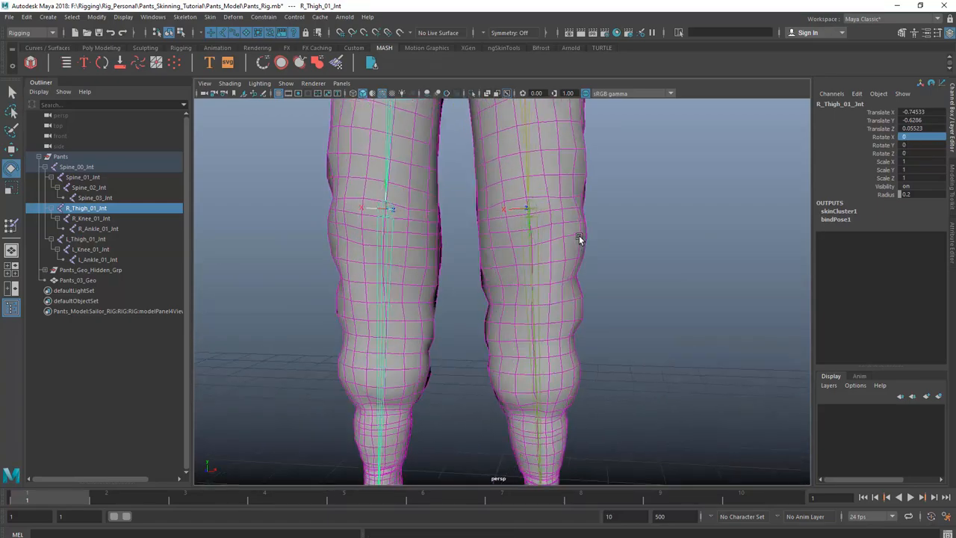
{"action": "left_click", "coordinate": [562, 251]}
{"action": "right_click_drag", "start_coordinate": [561, 250], "coordinate": [518, 248]}
{"action": "scroll", "coordinate": [519, 248], "scroll_direction": "down", "scroll_amount": 3}
{"action": "left_click_drag", "start_coordinate": [519, 248], "coordinate": [493, 247], "text": "alt"}
{"action": "key", "text": "q"}
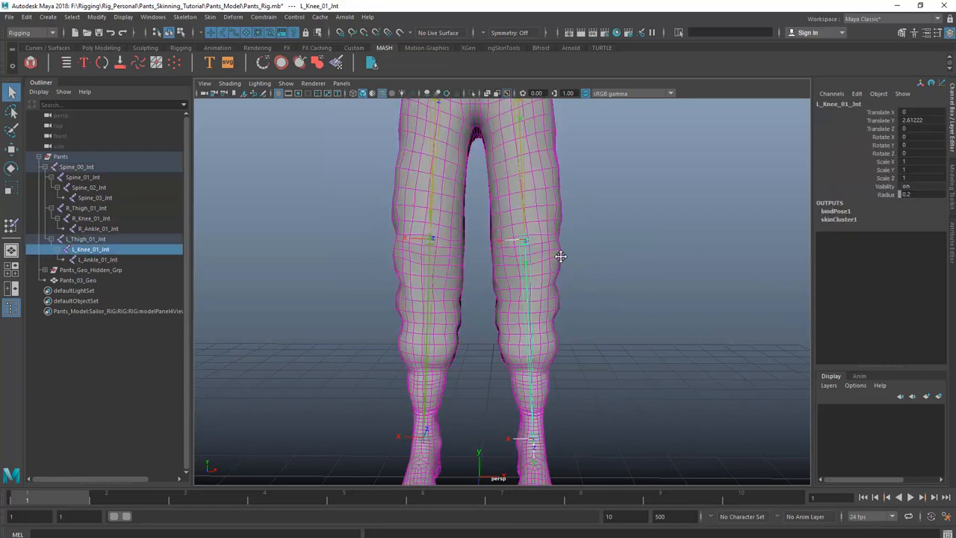
{"action": "middle_click_drag", "start_coordinate": [559, 256], "coordinate": [562, 260], "text": "alt"}
{"action": "left_click", "coordinate": [559, 260]}
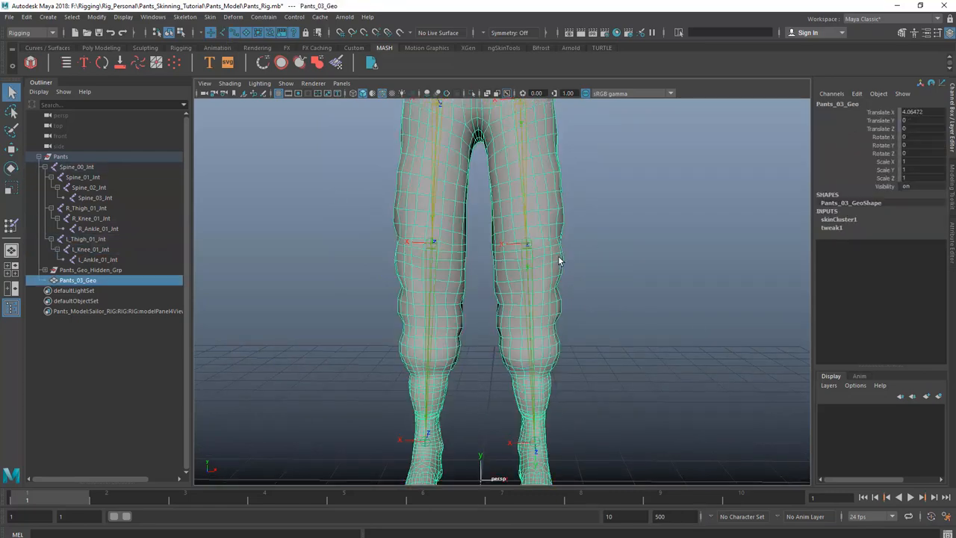
{"action": "right_click_drag", "start_coordinate": [559, 260], "coordinate": [493, 254]}
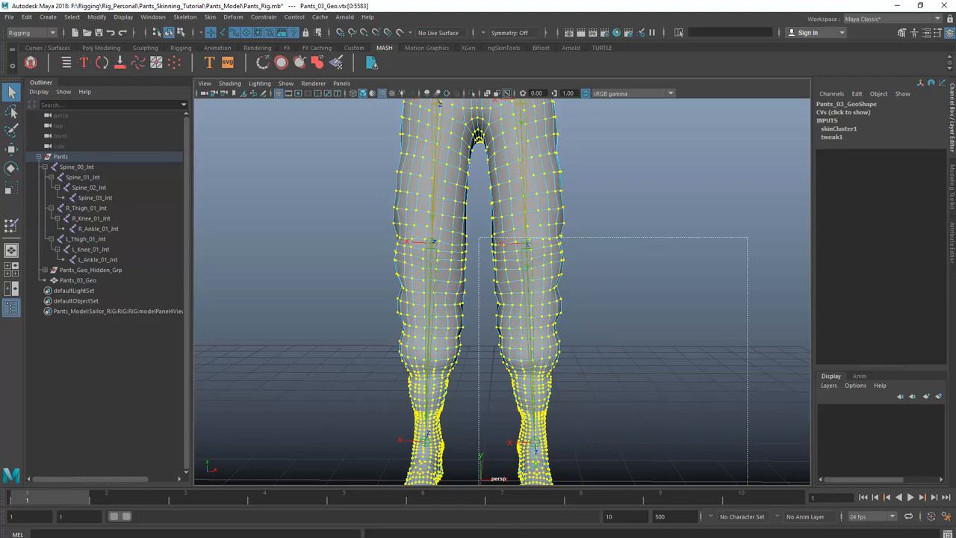
{"action": "left_click_drag", "start_coordinate": [748, 497], "coordinate": [648, 493]}
Add the remaining row of vertices at the left knee joint to the lower-leg selection.
{"action": "left_click_drag", "start_coordinate": [651, 254], "coordinate": [409, 235], "text": "alt"}
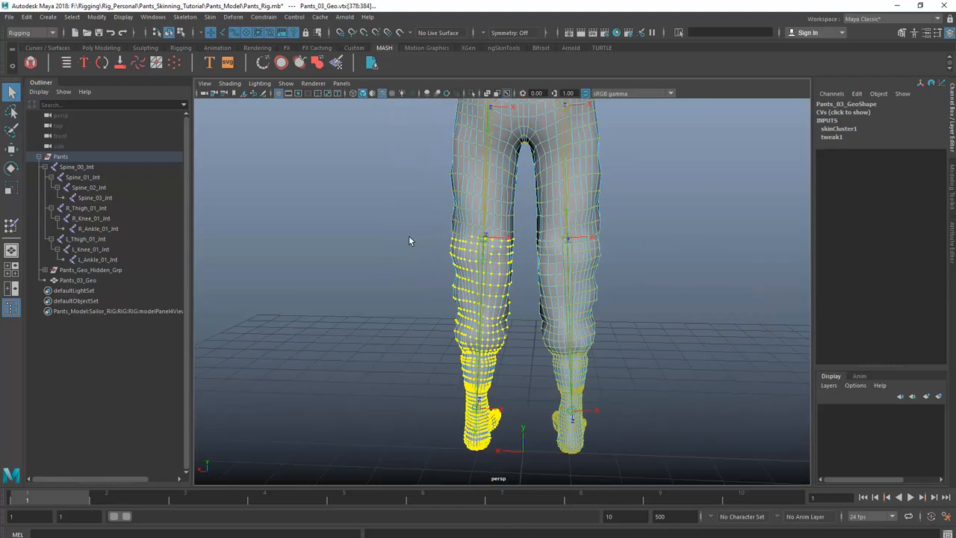
{"action": "right_click_drag", "start_coordinate": [409, 235], "coordinate": [464, 276], "text": "alt"}
{"action": "middle_click_drag", "start_coordinate": [464, 276], "coordinate": [471, 322], "text": "alt"}
{"action": "left_click_drag", "start_coordinate": [472, 322], "coordinate": [494, 295], "text": "alt"}
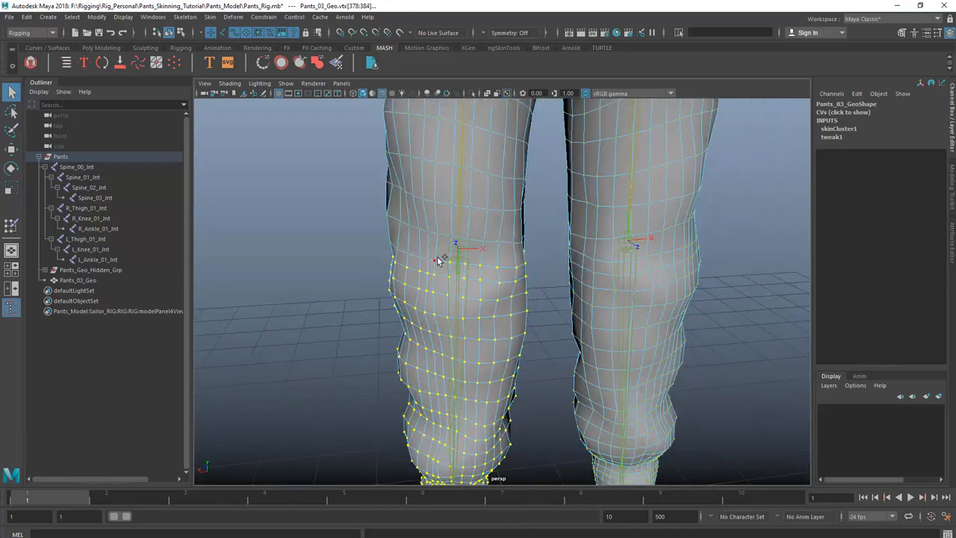
{"action": "left_click_drag", "start_coordinate": [441, 259], "coordinate": [517, 289], "text": "alt"}
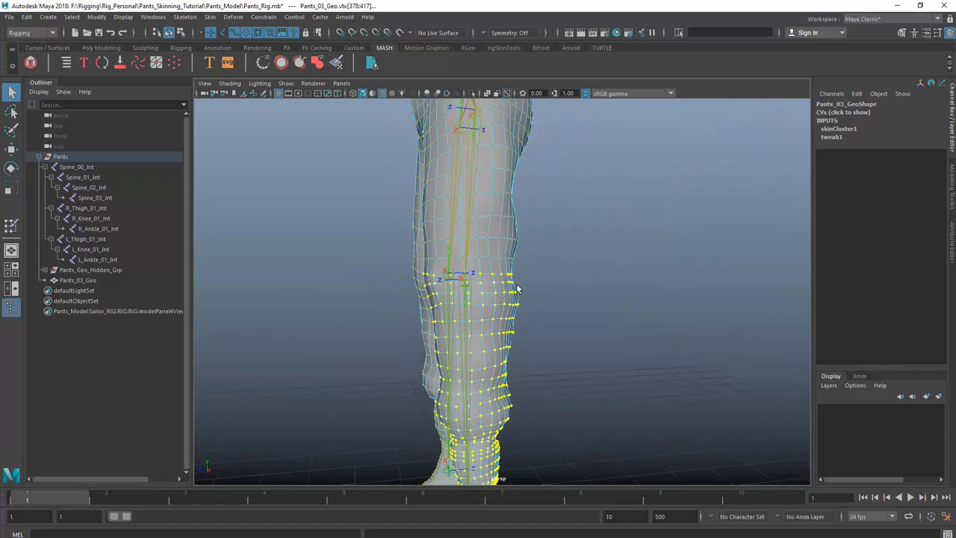
Lock every influence for Paint Skin Weights, and unlock only L_Thigh_01_Jnt.
{"action": "mouse_move", "coordinate": [517, 289]}
{"action": "right_mouse_down"}
{"action": "mouse_move", "coordinate": [473, 250]}
{"action": "mouse_move", "coordinate": [441, 247]}
{"action": "right_mouse_up"}
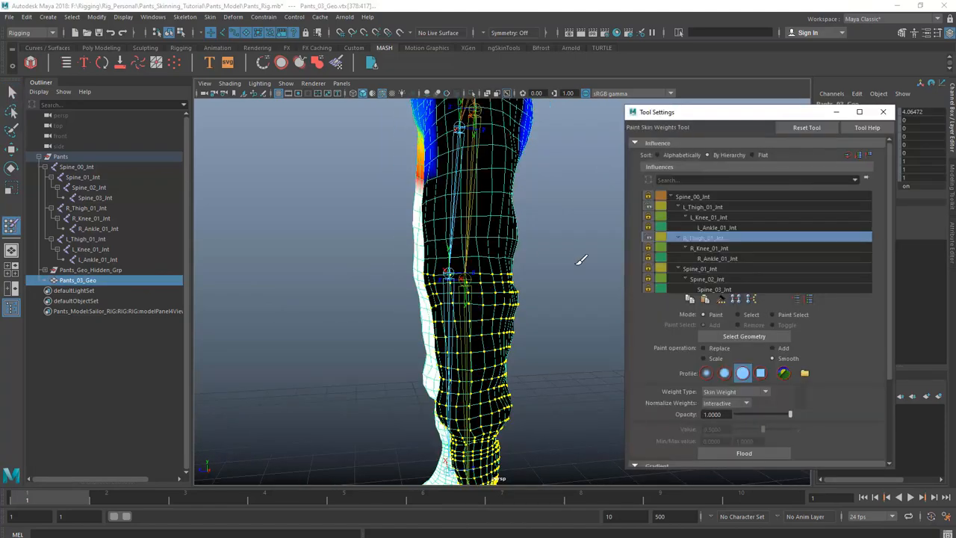
{"action": "left_click", "coordinate": [808, 299]}
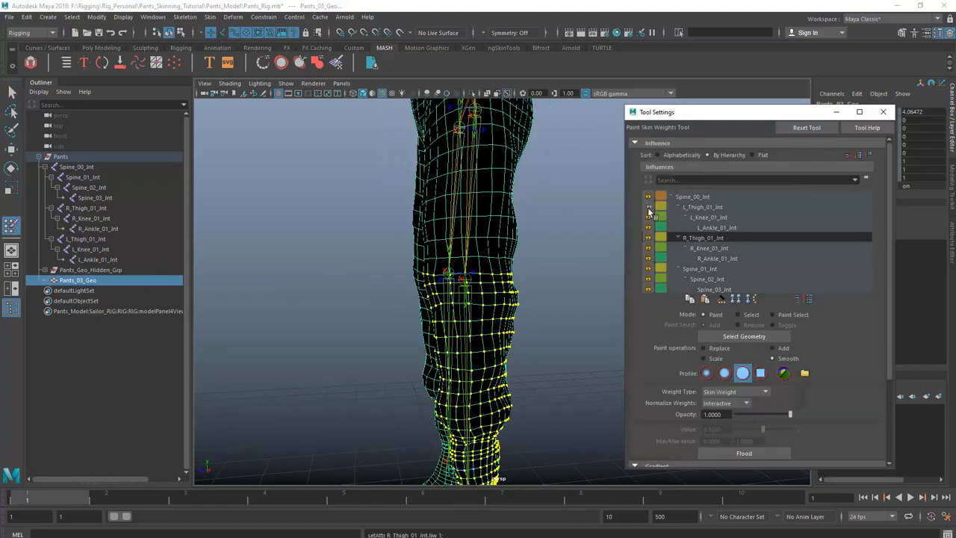
{"action": "left_click", "coordinate": [737, 238]}
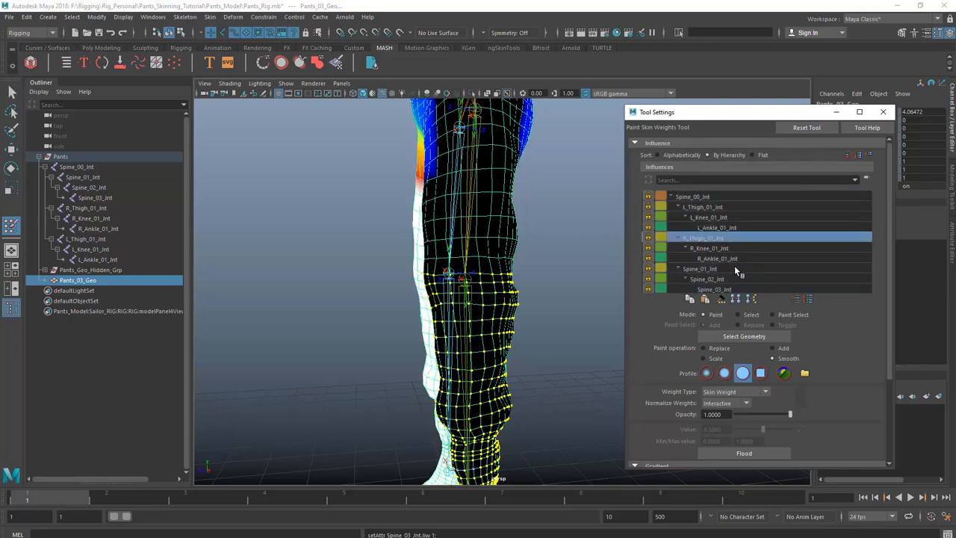
{"action": "left_click", "coordinate": [699, 208]}
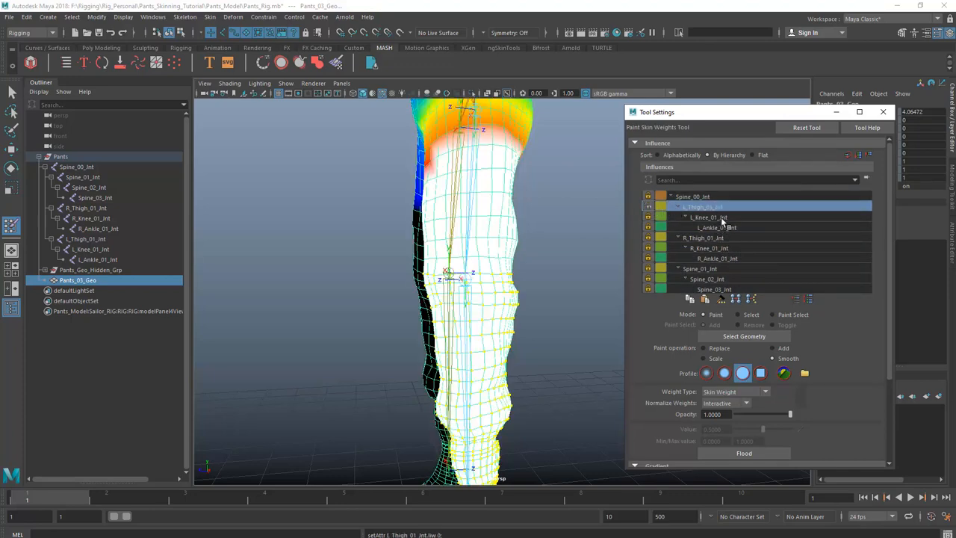
Unlock L_Knee_01_Jnt and flood the selected lower-leg vertices with its weight, using Add at value 1.
{"action": "left_click", "coordinate": [719, 217]}
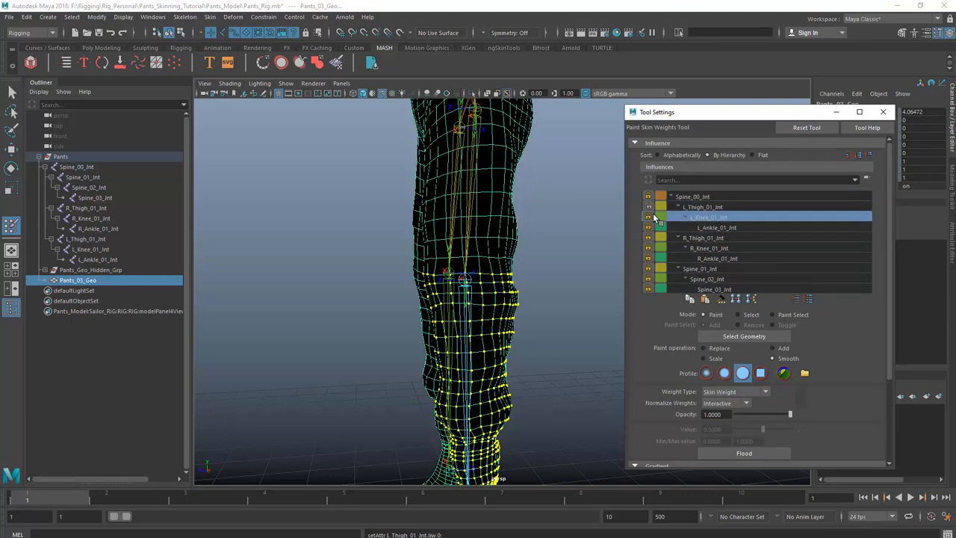
{"action": "left_click_drag", "start_coordinate": [766, 428], "coordinate": [818, 432]}
{"action": "left_click", "coordinate": [782, 453]}
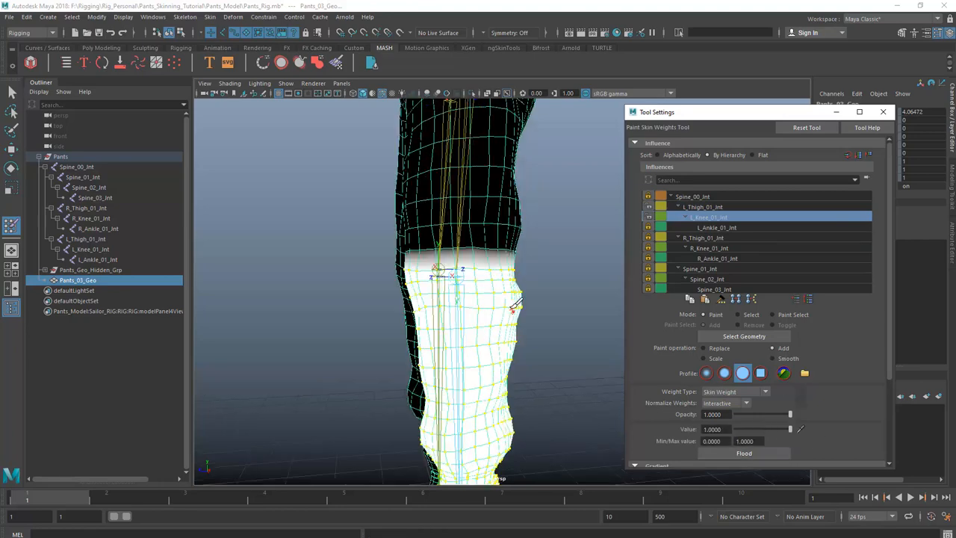
Bend L_Knee_01_Jnt to about -69.3 degrees in X to test the knee deformation.
{"action": "key", "text": "w"}
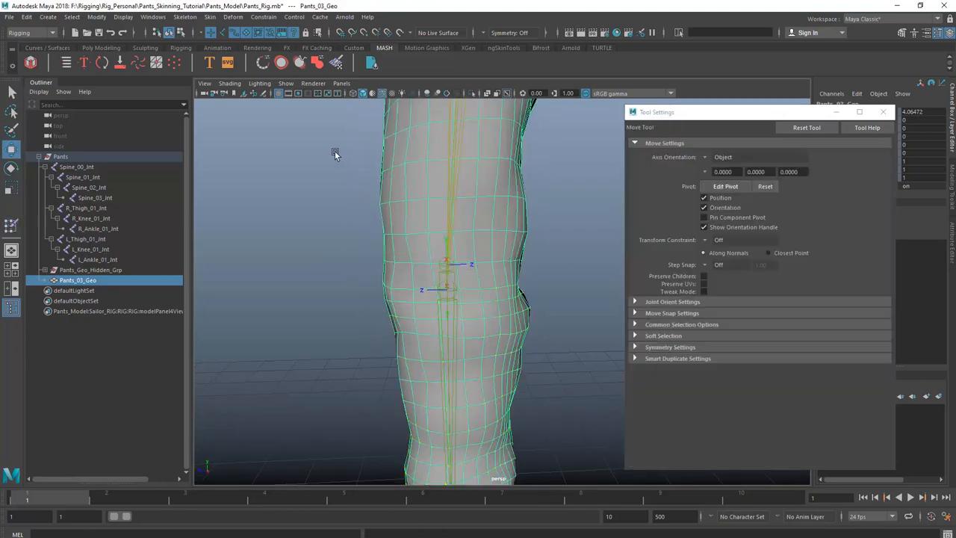
{"action": "left_click", "coordinate": [453, 293]}
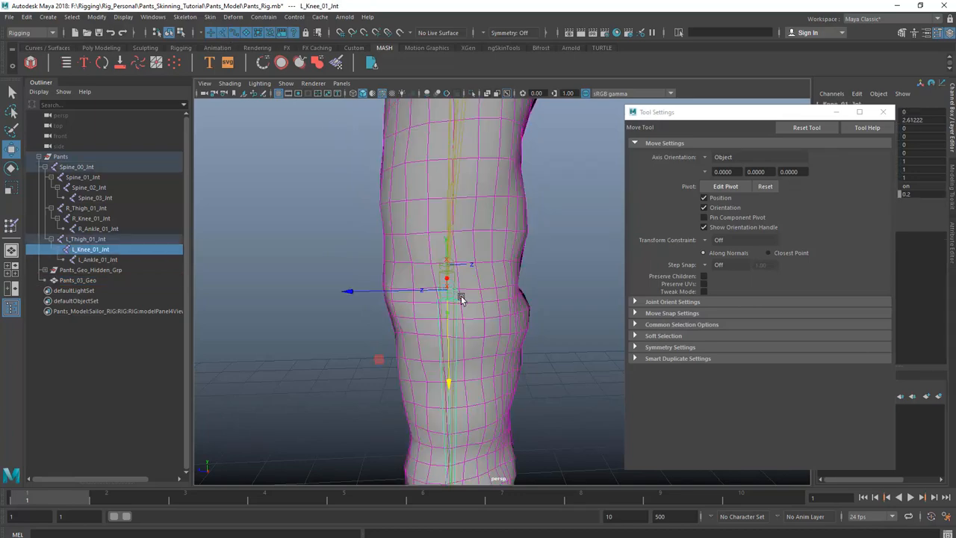
{"action": "key", "text": "e"}
{"action": "mouse_move", "coordinate": [523, 250]}
{"action": "left_mouse_down"}
{"action": "mouse_move", "coordinate": [455, 203]}
{"action": "mouse_move", "coordinate": [482, 261]}
{"action": "mouse_move", "coordinate": [514, 242]}
{"action": "left_mouse_up"}
{"action": "key", "text": "q"}
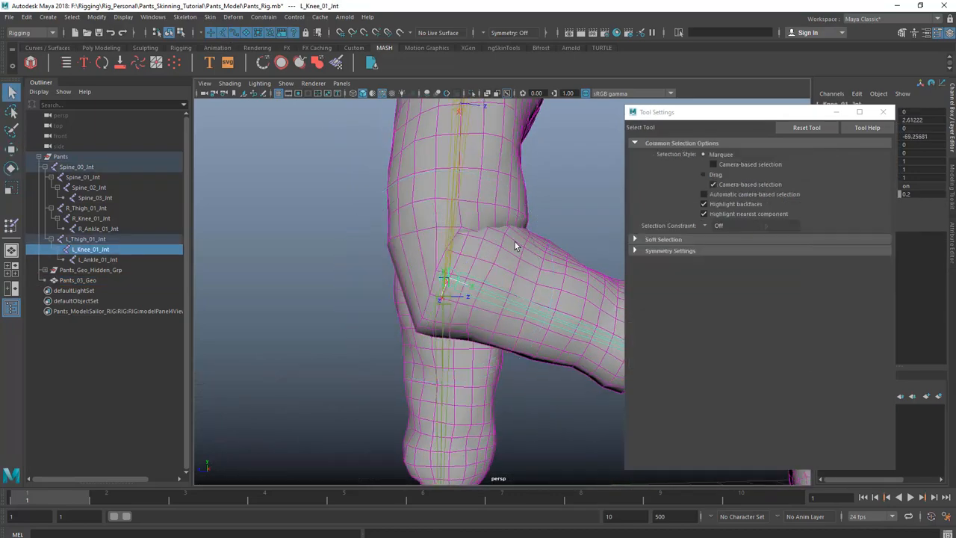
Select the vertex loop at the left knee joint and flood it with L_Thigh_01_Jnt weight, using Add at value 0.5.
{"action": "left_click", "coordinate": [515, 251]}
{"action": "right_click_drag", "start_coordinate": [516, 259], "coordinate": [465, 262]}
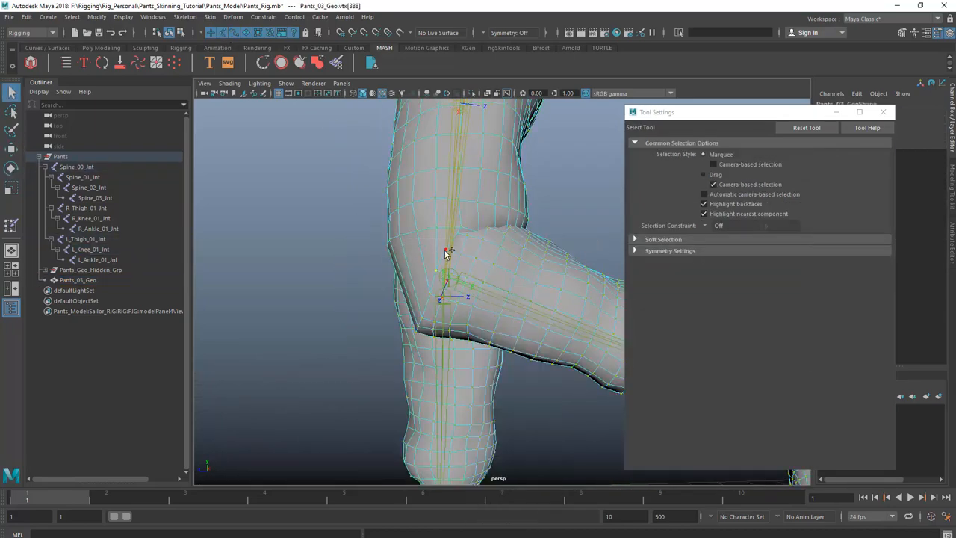
{"action": "double_click", "coordinate": [447, 253]}
{"action": "right_click_drag", "start_coordinate": [528, 251], "coordinate": [528, 254]}
{"action": "right_click_drag", "start_coordinate": [490, 226], "coordinate": [489, 226]}
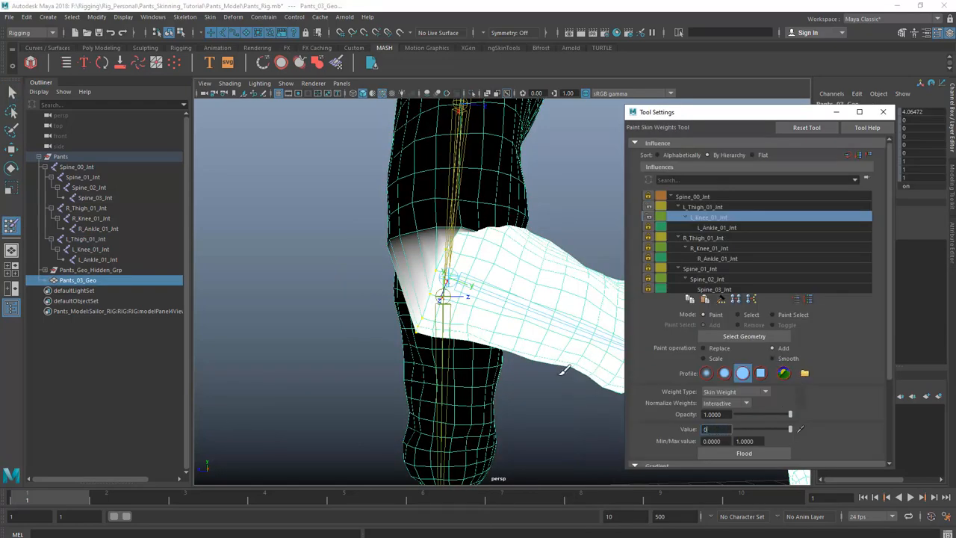
{"action": "left_click", "coordinate": [724, 204]}
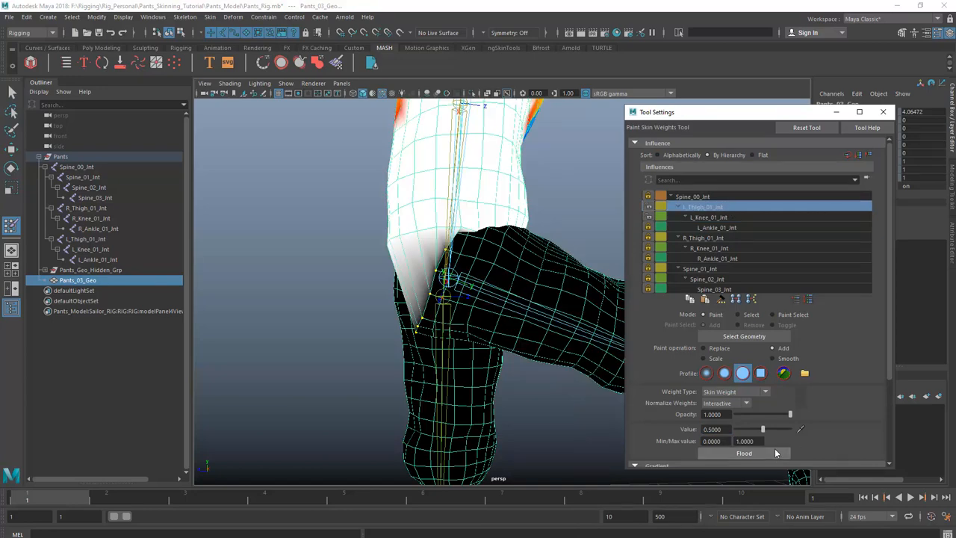
{"action": "left_click", "coordinate": [744, 453]}
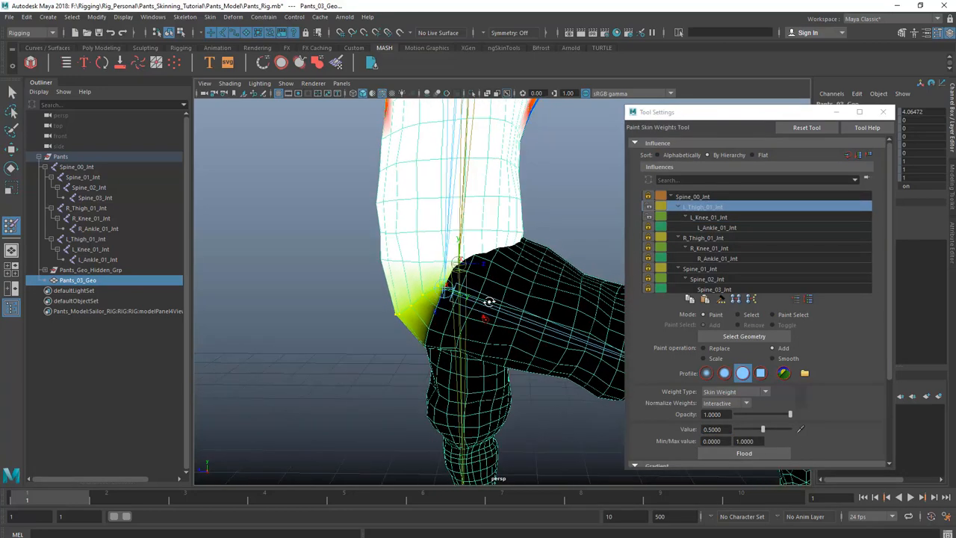
Select several vertex loops above and below the left knee and flood-smooth their L_Thigh_01_Jnt weights twice.
{"action": "key", "text": "w"}
{"action": "right_click_drag", "start_coordinate": [555, 269], "coordinate": [519, 262]}
{"action": "key", "text": "q"}
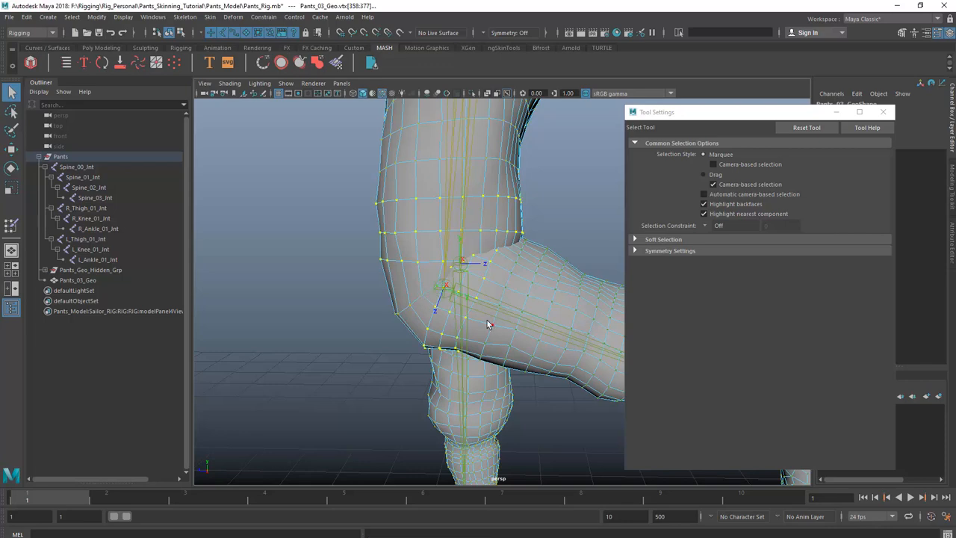
{"action": "right_click_drag", "start_coordinate": [497, 245], "coordinate": [629, 288]}
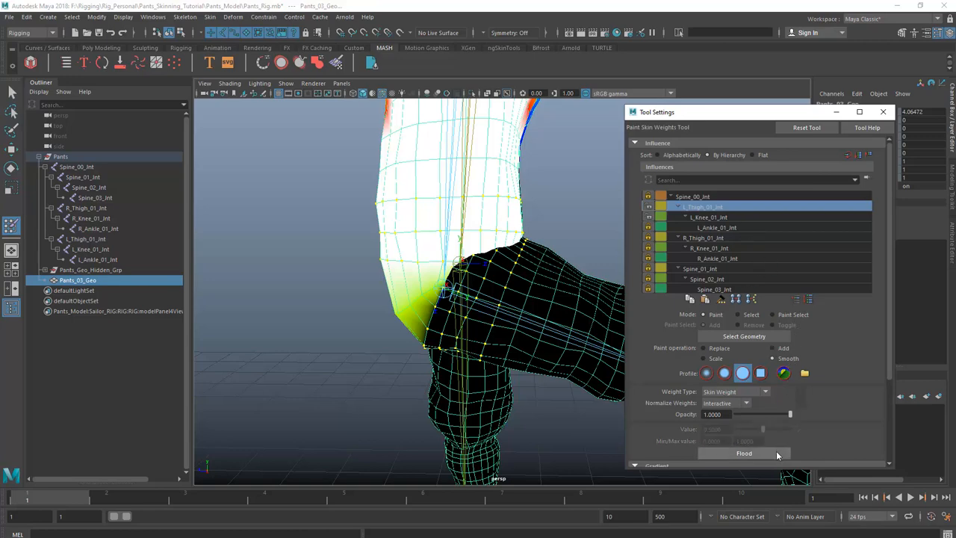
{"action": "left_click", "coordinate": [776, 453]}
{"action": "left_click", "coordinate": [776, 453]}
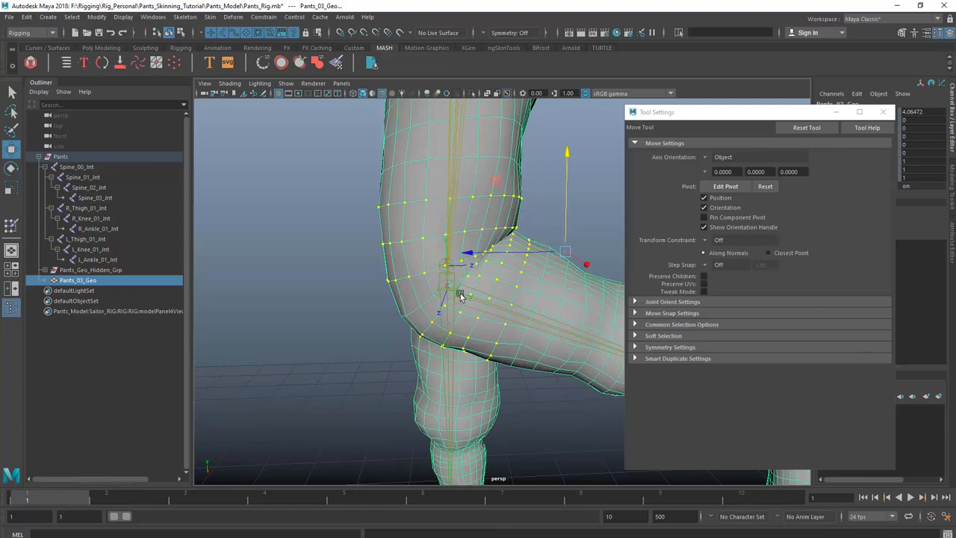
Reset L_Knee_01_Jnt's X rotation to 0, and bend it again to about -55.8 degrees to test the smoothed knee.
{"action": "left_click", "coordinate": [460, 294]}
{"action": "type", "text": "0"}
{"action": "key", "text": "Return"}
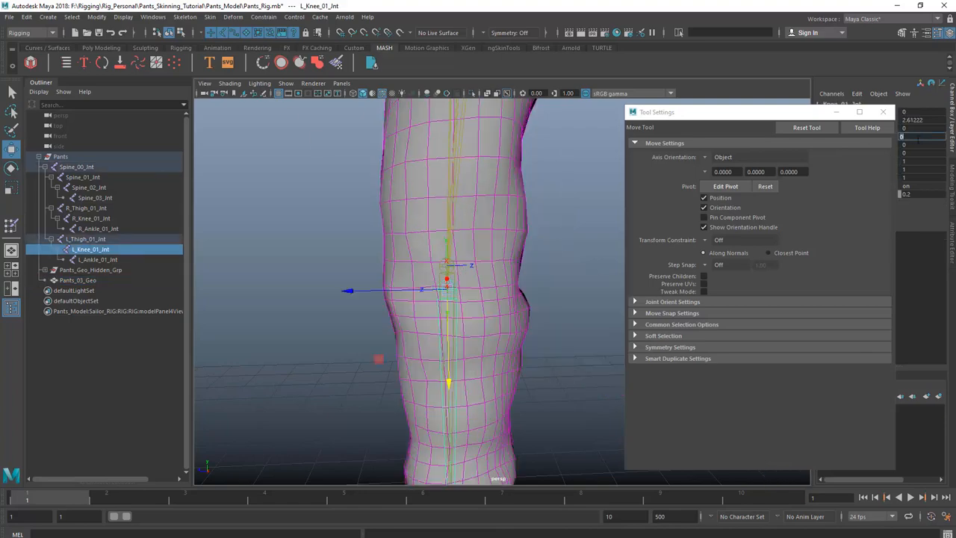
{"action": "key", "text": "e"}
{"action": "left_click_drag", "start_coordinate": [542, 277], "coordinate": [479, 221]}
{"action": "right_click_drag", "start_coordinate": [479, 221], "coordinate": [503, 236], "text": "alt"}
{"action": "middle_click_drag", "start_coordinate": [503, 235], "coordinate": [487, 293], "text": "alt"}
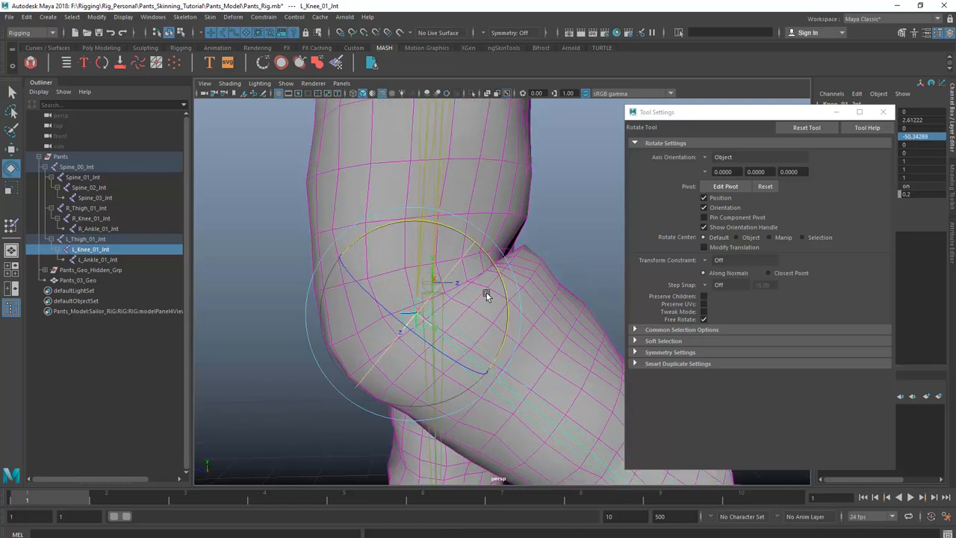
{"action": "mouse_move", "coordinate": [504, 294]}
{"action": "left_mouse_down"}
{"action": "mouse_move", "coordinate": [504, 280]}
{"action": "mouse_move", "coordinate": [513, 282]}
{"action": "left_mouse_up"}
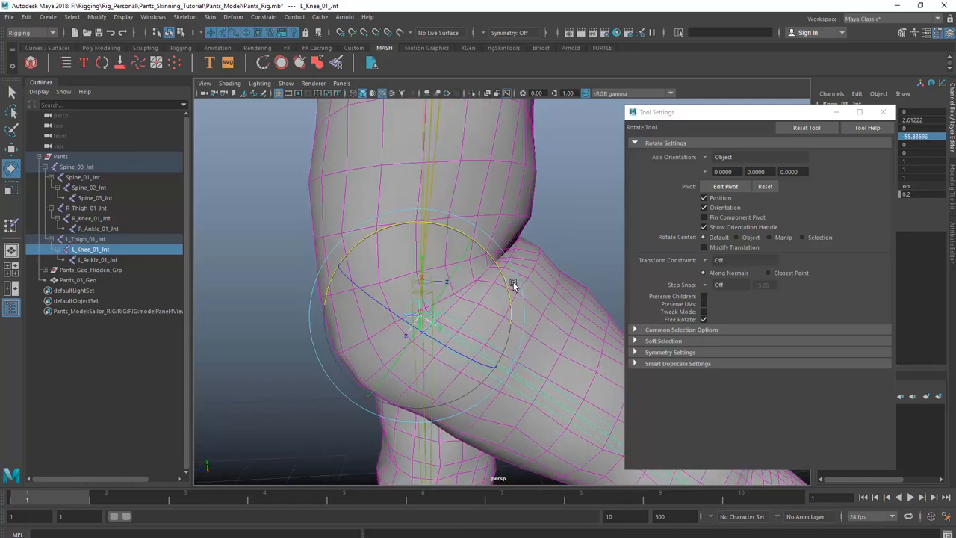
Select the vertex loop running through the left knee crease and choose L_Knee_01_Jnt with the Add operation for weight painting.
{"action": "key", "text": "q"}
{"action": "left_click", "coordinate": [531, 275]}
{"action": "right_click_drag", "start_coordinate": [530, 274], "coordinate": [471, 276]}
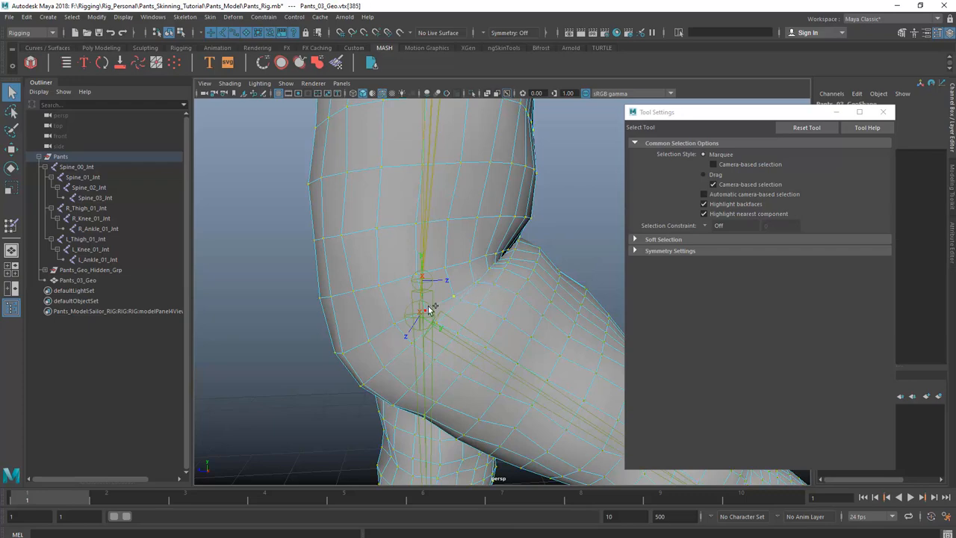
{"action": "right_click_drag", "start_coordinate": [471, 265], "coordinate": [430, 247]}
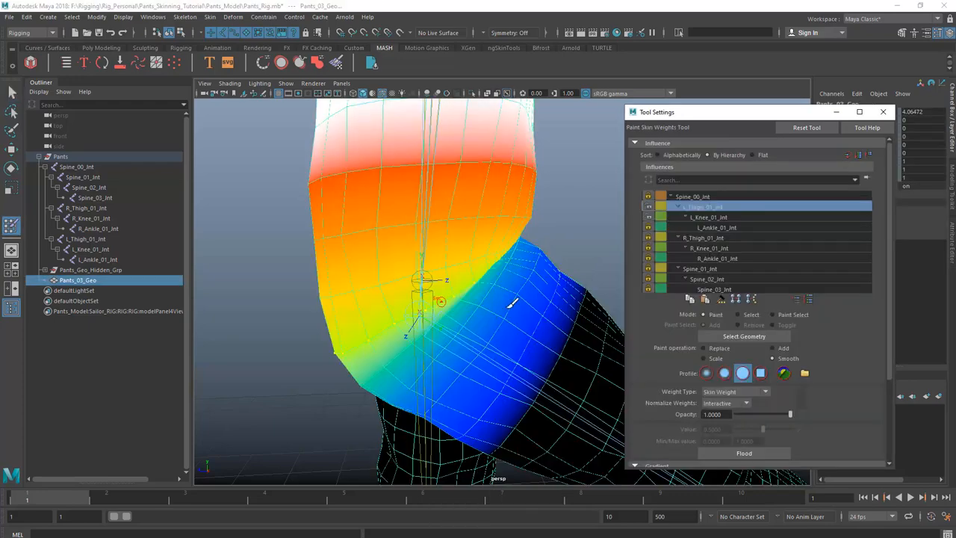
{"action": "left_click", "coordinate": [710, 216]}
{"action": "left_click", "coordinate": [773, 348]}
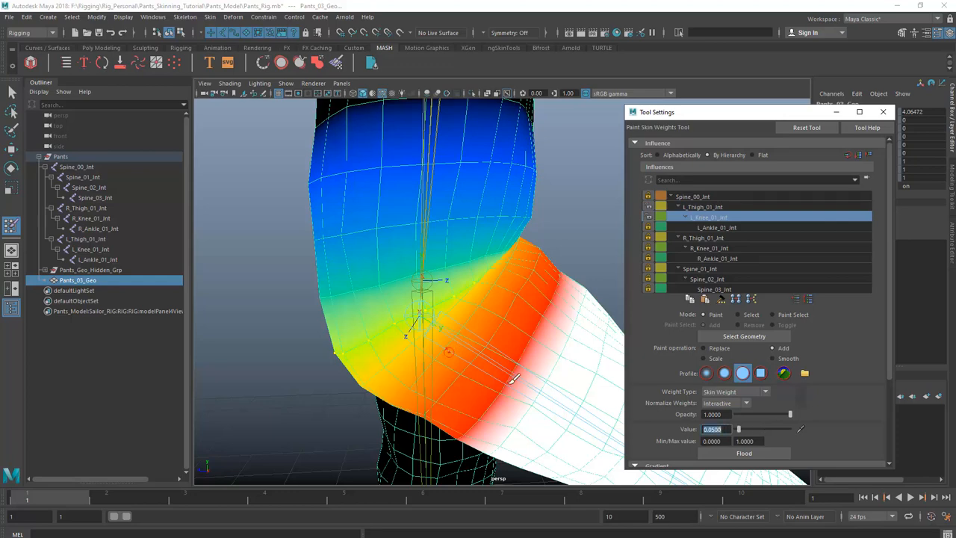
Try flooding the knee crease loop with L_Knee_01_Jnt weight at value 0.05, and undo it.
{"action": "left_click", "coordinate": [758, 455]}
{"action": "left_click", "coordinate": [758, 455]}
{"action": "left_click_drag", "start_coordinate": [443, 324], "coordinate": [442, 331], "text": "alt"}
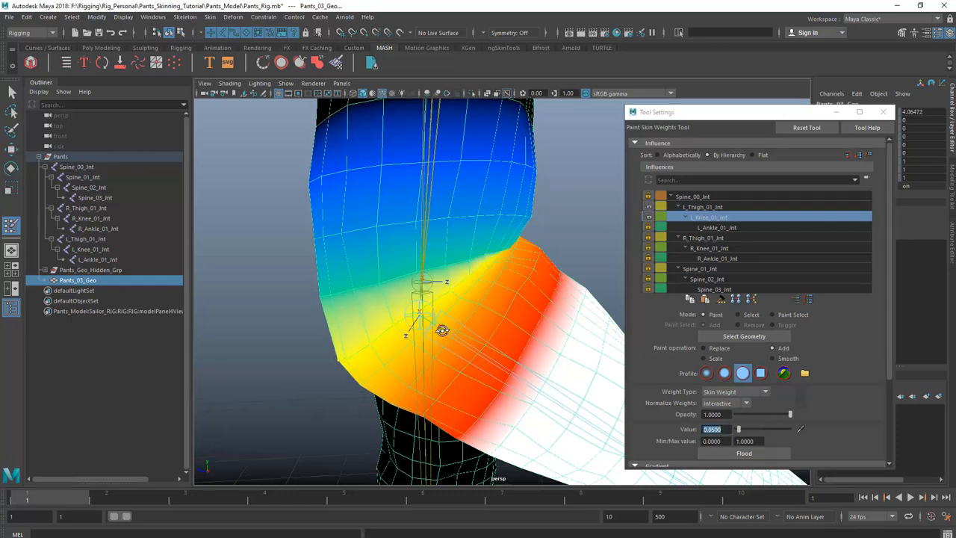
{"action": "key", "text": "ctrl+z"}
Set the value to 0.02 and flood the knee crease loop twice with L_Knee_01_Jnt weight.
{"action": "left_click_drag", "start_coordinate": [466, 293], "coordinate": [473, 292], "text": "alt"}
{"action": "left_click", "coordinate": [724, 431]}
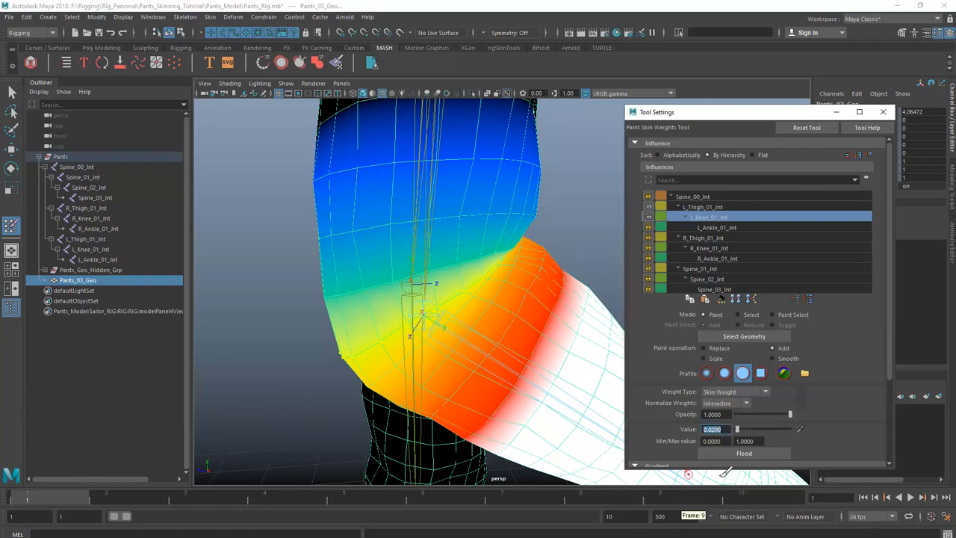
{"action": "left_click", "coordinate": [744, 455]}
{"action": "left_click", "coordinate": [745, 453]}
{"action": "left_click_drag", "start_coordinate": [502, 334], "coordinate": [474, 326], "text": "alt"}
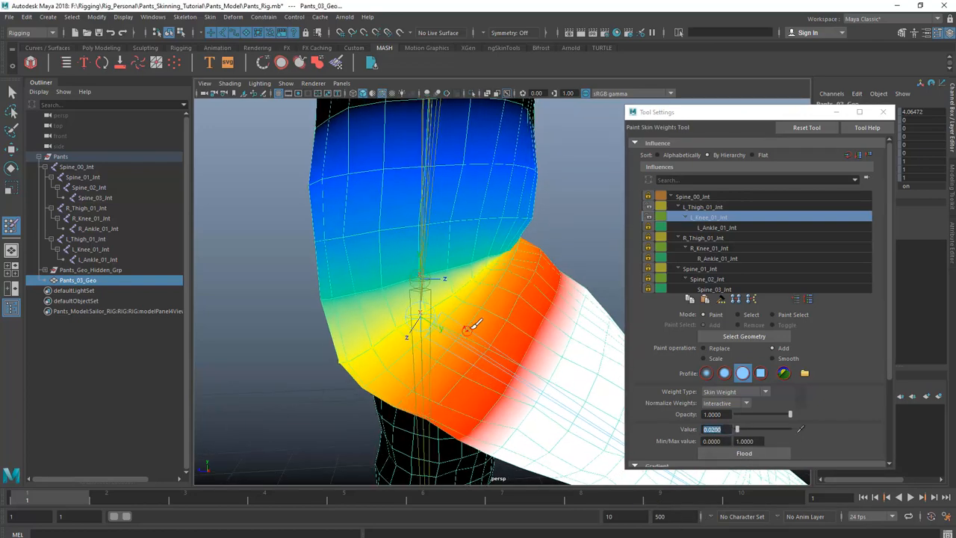
Rotate L_Knee_01_Jnt to about -52.8 degrees in X to check the knee crease.
{"action": "key", "text": "w"}
{"action": "left_click", "coordinate": [434, 320]}
{"action": "key", "text": "e"}
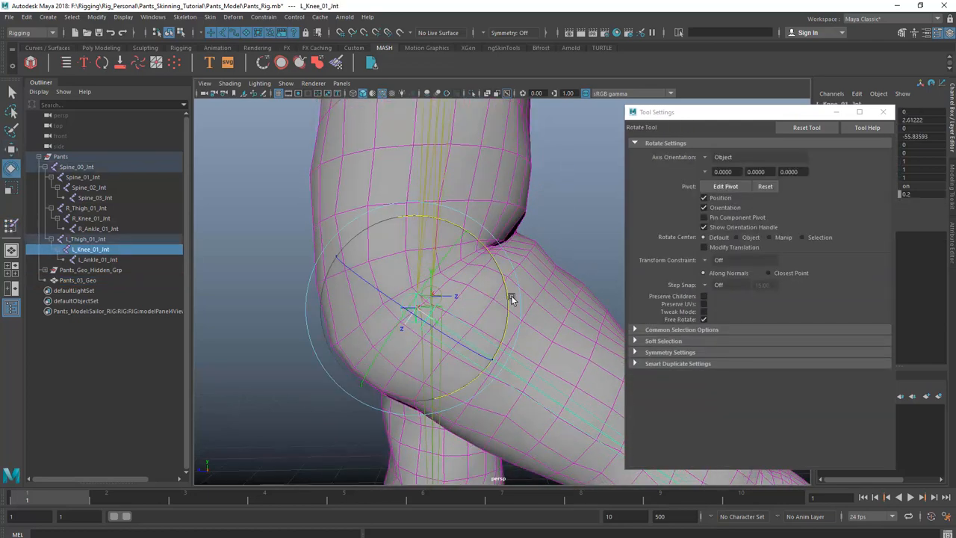
{"action": "left_click_drag", "start_coordinate": [498, 286], "coordinate": [555, 284]}
{"action": "scroll", "coordinate": [484, 276], "scroll_direction": "down", "scroll_amount": 5}
{"action": "scroll", "coordinate": [551, 272], "scroll_direction": "up", "scroll_amount": 5}
{"action": "scroll", "coordinate": [524, 279], "scroll_direction": "up", "scroll_amount": 4}
Select the vertex loop just below the left knee and flood it twice with L_Thigh_01_Jnt weight, using Add at 0.02.
{"action": "key", "text": "q"}
{"action": "left_click", "coordinate": [557, 281]}
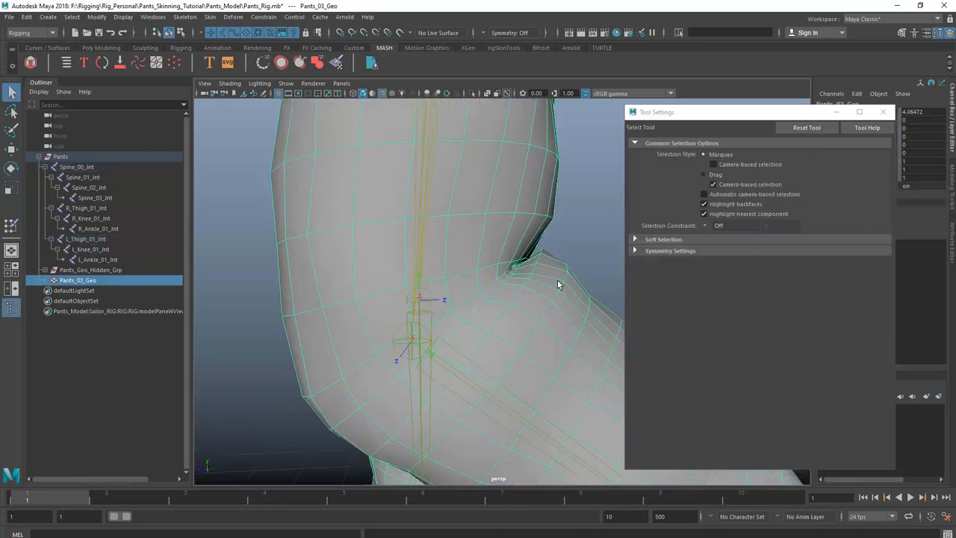
{"action": "mouse_move", "coordinate": [558, 283]}
{"action": "right_mouse_down"}
{"action": "mouse_move", "coordinate": [527, 282]}
{"action": "mouse_move", "coordinate": [482, 247]}
{"action": "right_mouse_up"}
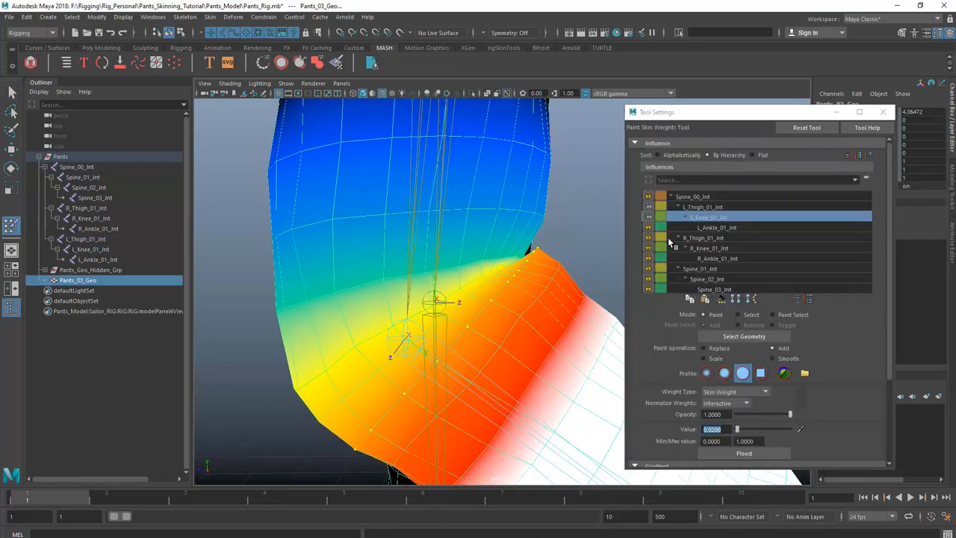
{"action": "left_click", "coordinate": [709, 207]}
{"action": "left_click_drag", "start_coordinate": [619, 270], "coordinate": [601, 266], "text": "alt"}
{"action": "left_click", "coordinate": [752, 454]}
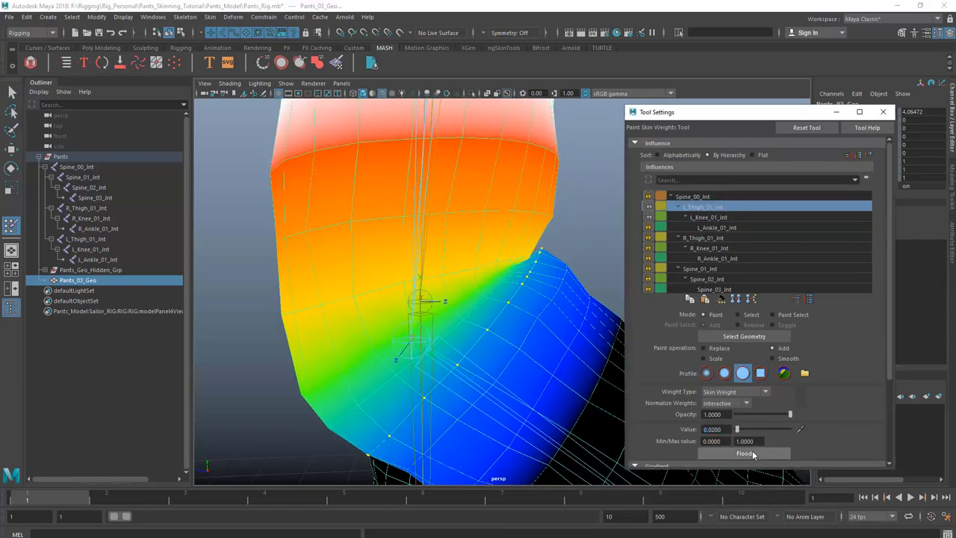
{"action": "left_click", "coordinate": [753, 455]}
{"action": "left_click_drag", "start_coordinate": [603, 346], "coordinate": [590, 345], "text": "alt"}
{"action": "left_click_drag", "start_coordinate": [518, 322], "coordinate": [523, 319], "text": "alt"}
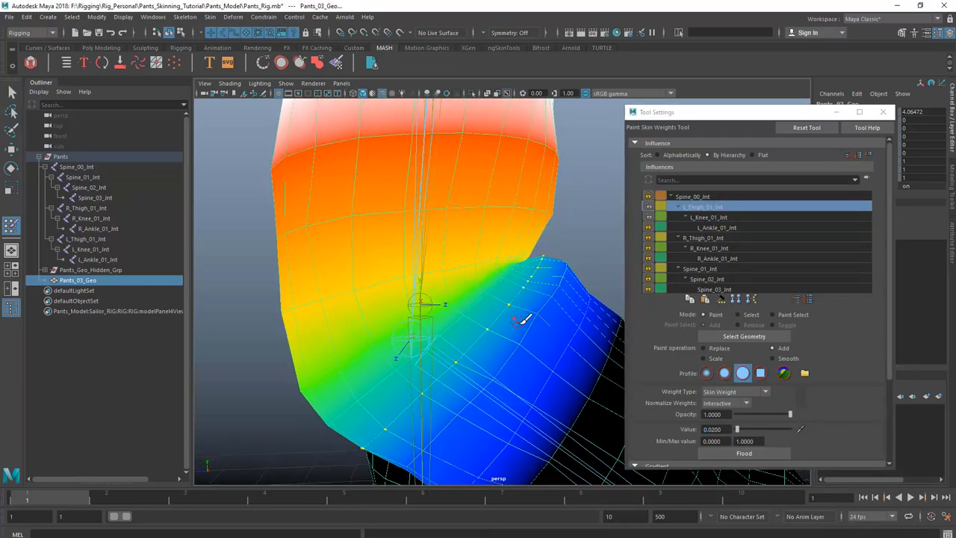
Select the adjacent vertex loop one row higher at the knee and flood it with L_Thigh_01_Jnt weight at value 0.02.
{"action": "key", "text": "w"}
{"action": "right_click_drag", "start_coordinate": [561, 262], "coordinate": [561, 296]}
{"action": "right_click_drag", "start_coordinate": [514, 267], "coordinate": [514, 267]}
{"action": "key", "text": "q"}
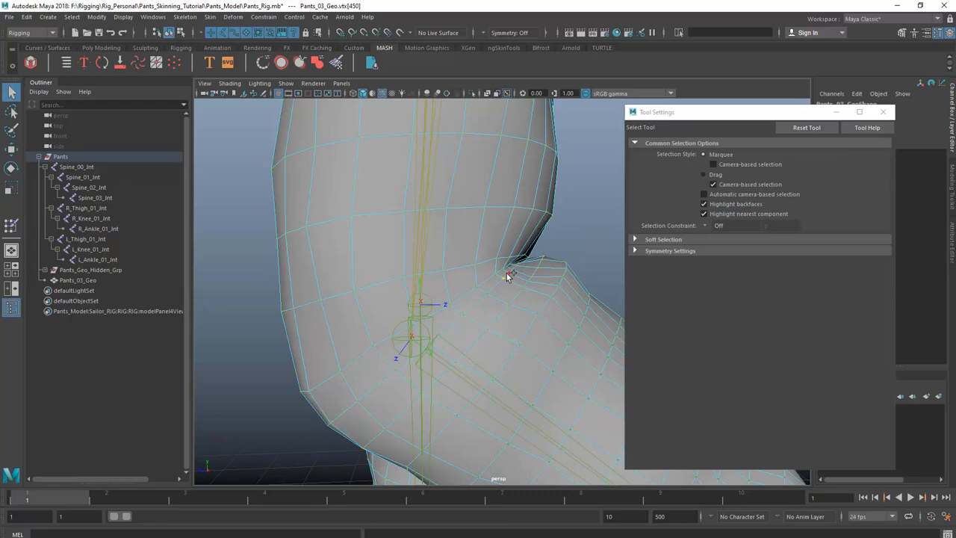
{"action": "right_click_drag", "start_coordinate": [592, 263], "coordinate": [544, 249]}
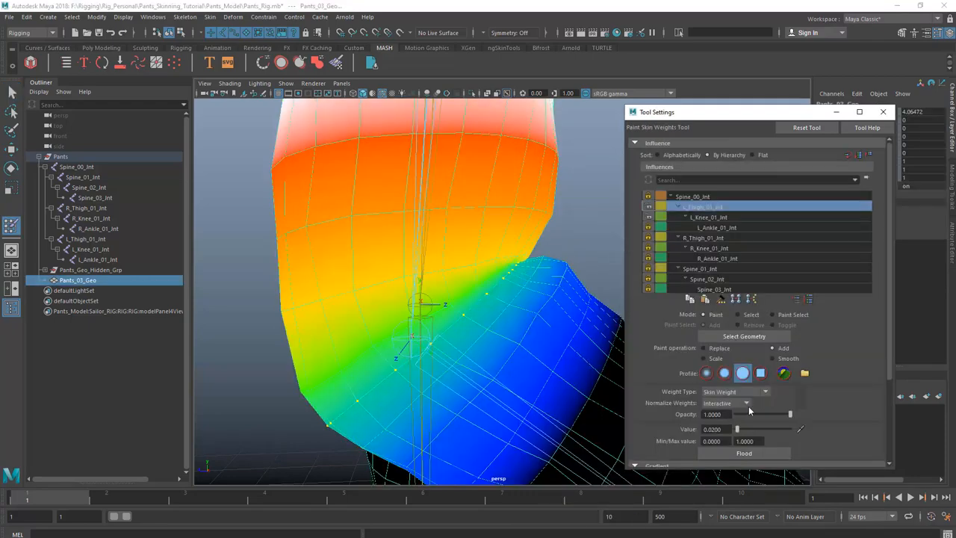
{"action": "left_click", "coordinate": [744, 452]}
Select a vertex loop further down the lower leg and flood it with L_Thigh_01_Jnt weight at value 0.02.
{"action": "key", "text": "w"}
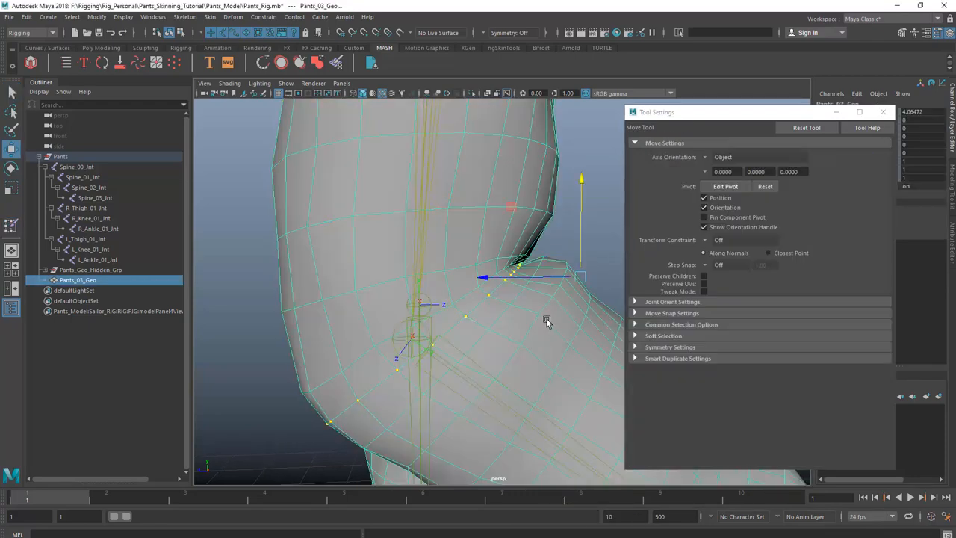
{"action": "right_click_drag", "start_coordinate": [553, 311], "coordinate": [554, 311]}
{"action": "right_click_drag", "start_coordinate": [515, 267], "coordinate": [515, 267]}
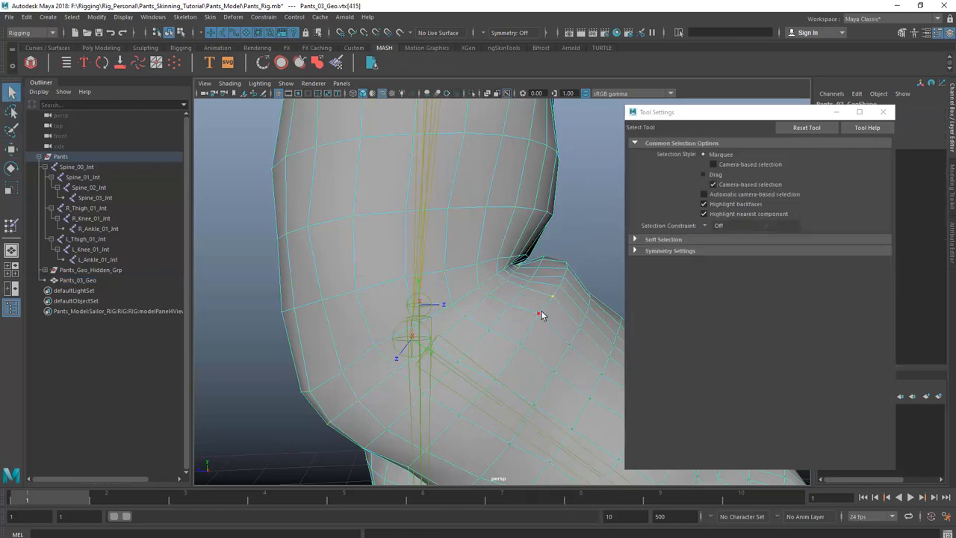
{"action": "right_click_drag", "start_coordinate": [558, 302], "coordinate": [496, 247]}
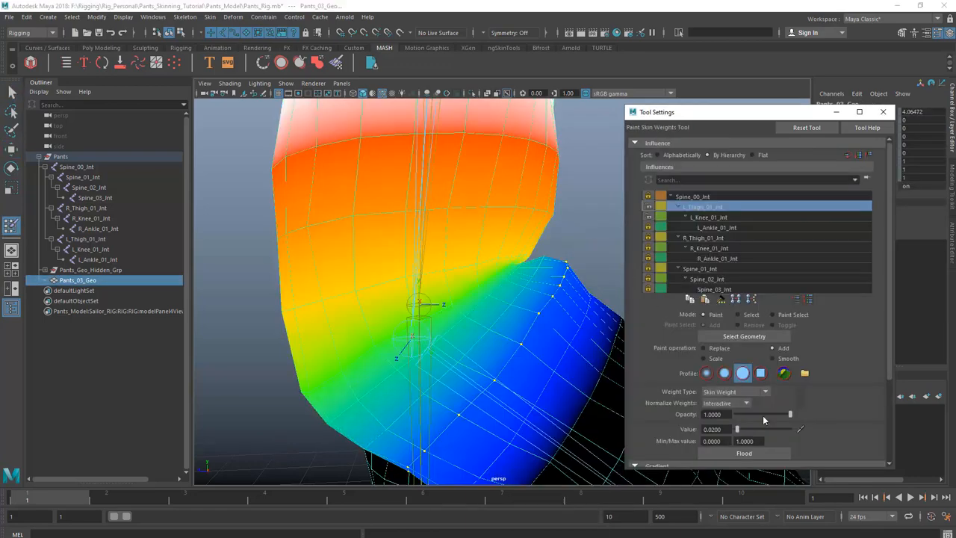
{"action": "left_click", "coordinate": [759, 454]}
Straighten the left leg by setting L_Knee_01_Jnt's X rotation to 0.
{"action": "key", "text": "w"}
{"action": "left_click", "coordinate": [442, 322]}
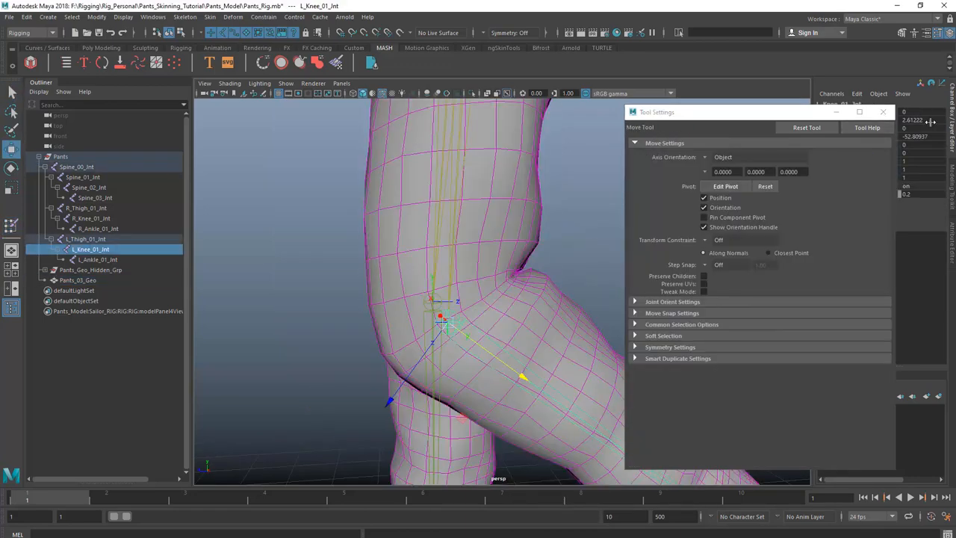
{"action": "type", "text": "0"}
{"action": "key", "text": "Return"}
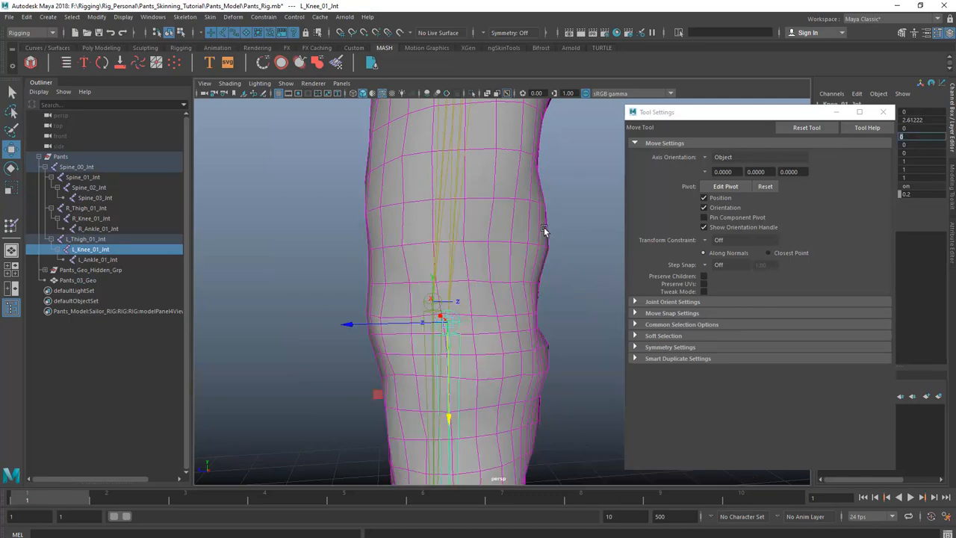
Test-bend L_Knee_01_Jnt to check the finished knee deformation, and undo the rotation.
{"action": "key", "text": "e"}
{"action": "left_click_drag", "start_coordinate": [544, 298], "coordinate": [452, 204]}
{"action": "scroll", "coordinate": [453, 205], "scroll_direction": "down", "scroll_amount": 5}
{"action": "left_click_drag", "start_coordinate": [453, 204], "coordinate": [527, 214], "text": "alt"}
{"action": "key", "text": "ctrl+z"}
Select the pants mesh and mirror its skin weights to the other leg.
{"action": "key", "text": "q"}
{"action": "left_click", "coordinate": [528, 203]}
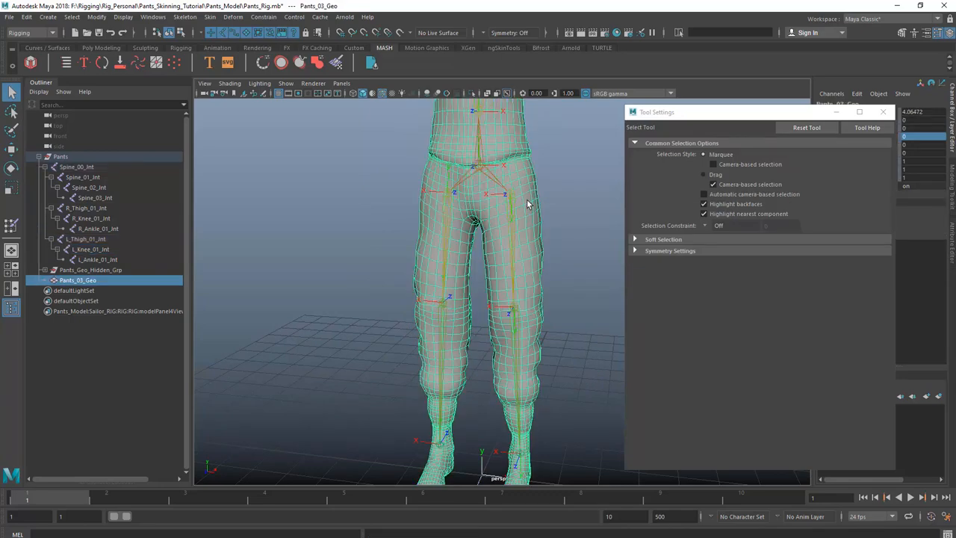
{"action": "left_click", "coordinate": [210, 16]}
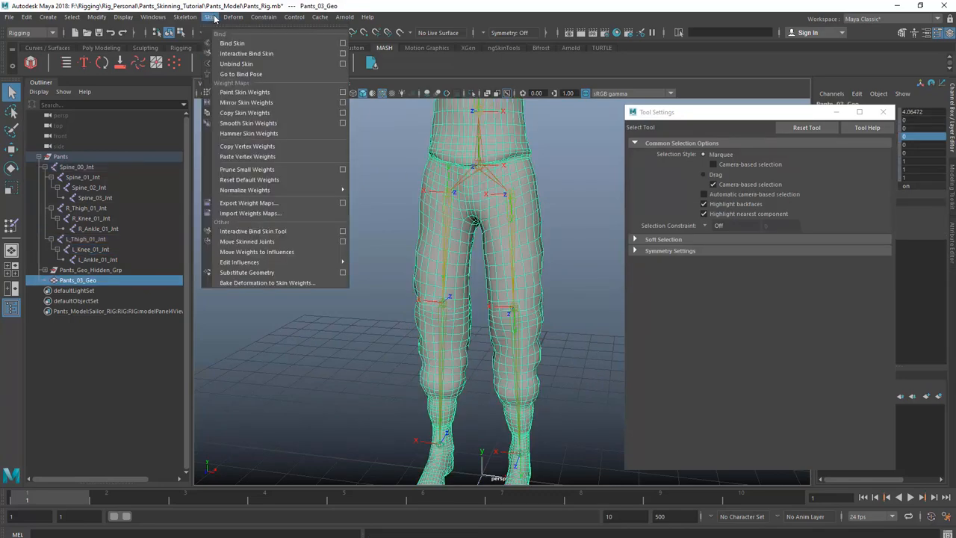
{"action": "left_click", "coordinate": [323, 102]}
Test-bend a knee joint to check the mirrored weights, and undo the rotation.
{"action": "left_click_drag", "start_coordinate": [429, 241], "coordinate": [505, 318], "text": "alt"}
{"action": "scroll", "coordinate": [501, 323], "scroll_direction": "up", "scroll_amount": 3}
{"action": "left_click", "coordinate": [496, 318]}
{"action": "key", "text": "e"}
{"action": "left_click_drag", "start_coordinate": [567, 294], "coordinate": [548, 223]}
{"action": "key", "text": "ctrl+z"}
Inspect the R_Thigh_01_Jnt and R_Knee_01_Jnt weights on the pants with Paint Skin Weights.
{"action": "key", "text": "q"}
{"action": "left_click", "coordinate": [556, 202]}
{"action": "right_click_drag", "start_coordinate": [554, 201], "coordinate": [529, 185]}
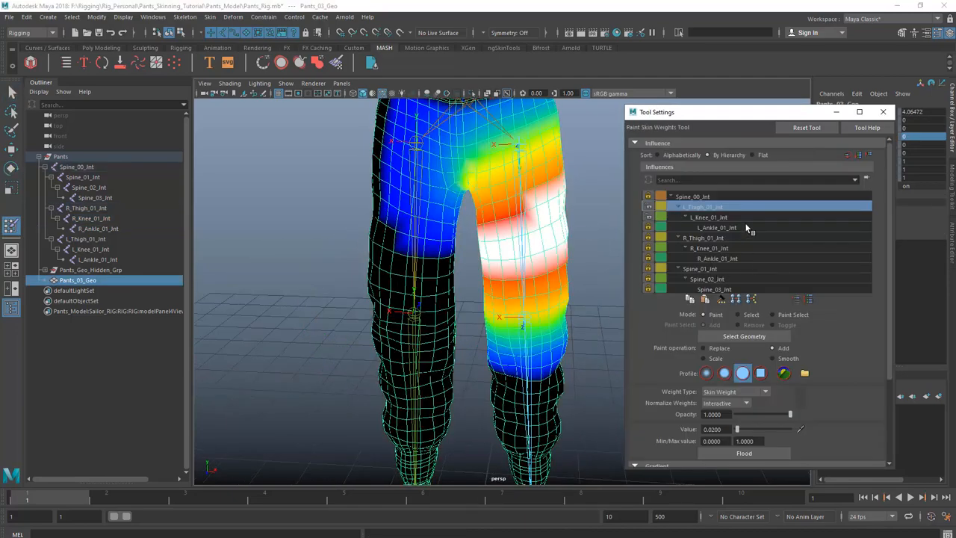
{"action": "left_click", "coordinate": [728, 239]}
{"action": "left_click", "coordinate": [728, 248]}
{"action": "scroll", "coordinate": [527, 314], "scroll_direction": "up", "scroll_amount": 3}
{"action": "mouse_move", "coordinate": [515, 291]}
{"action": "left_mouse_down", "text": "alt"}
{"action": "mouse_move", "coordinate": [538, 280]}
{"action": "mouse_move", "coordinate": [582, 285]}
{"action": "mouse_move", "coordinate": [442, 289]}
{"action": "mouse_move", "coordinate": [561, 275]}
{"action": "mouse_move", "coordinate": [493, 286]}
{"action": "left_mouse_up", "text": "alt"}
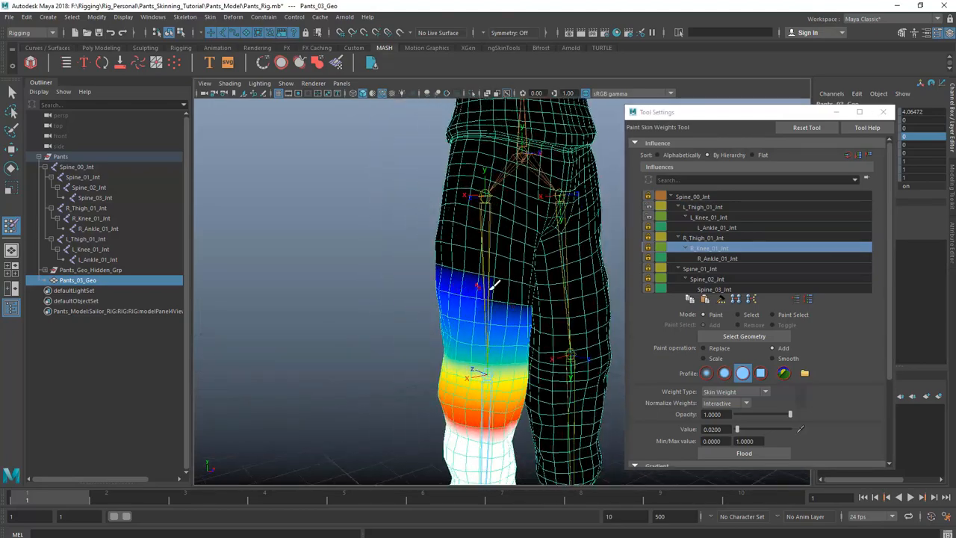
{"action": "left_click_drag", "start_coordinate": [548, 271], "coordinate": [481, 300], "text": "alt"}
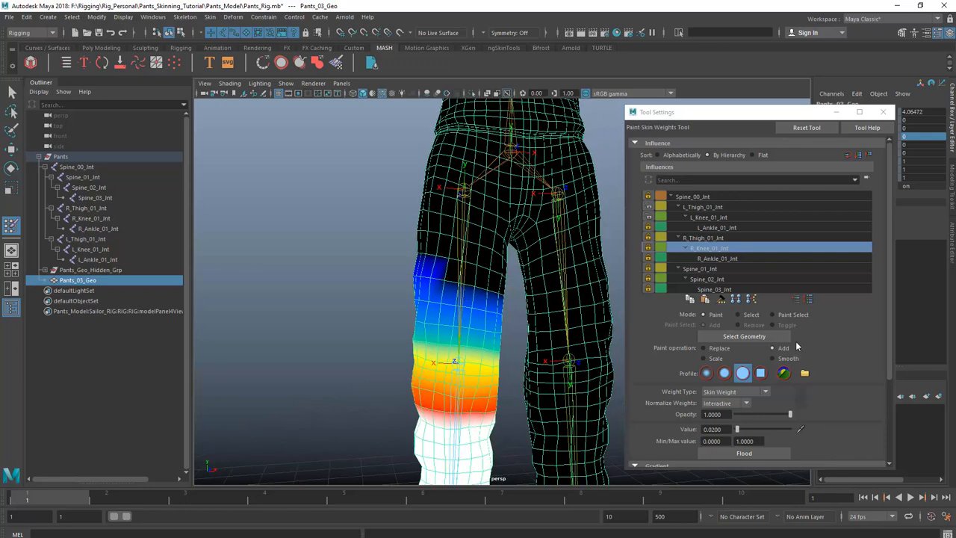
Unlock all joint influences of the pants mesh and leave weight painting.
{"action": "left_click", "coordinate": [810, 298]}
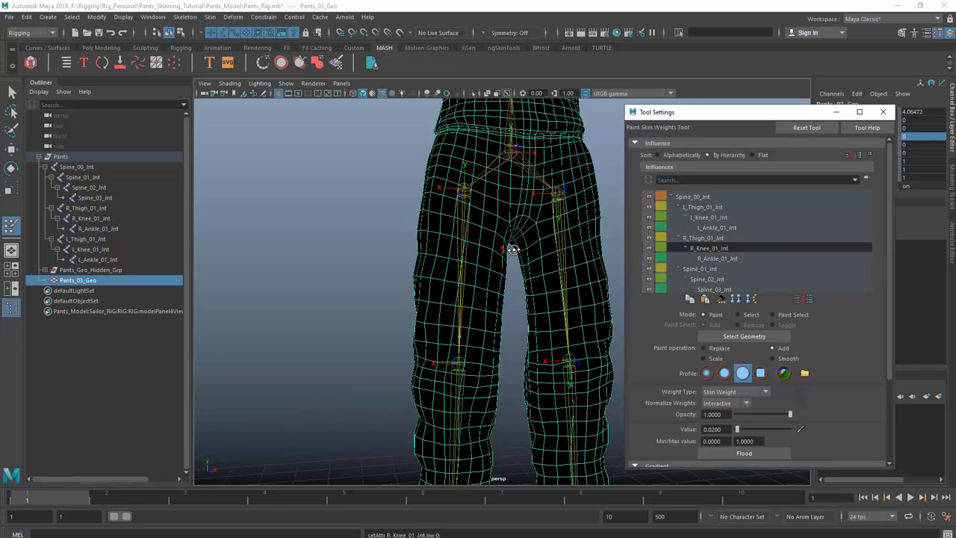
{"action": "key", "text": "w"}
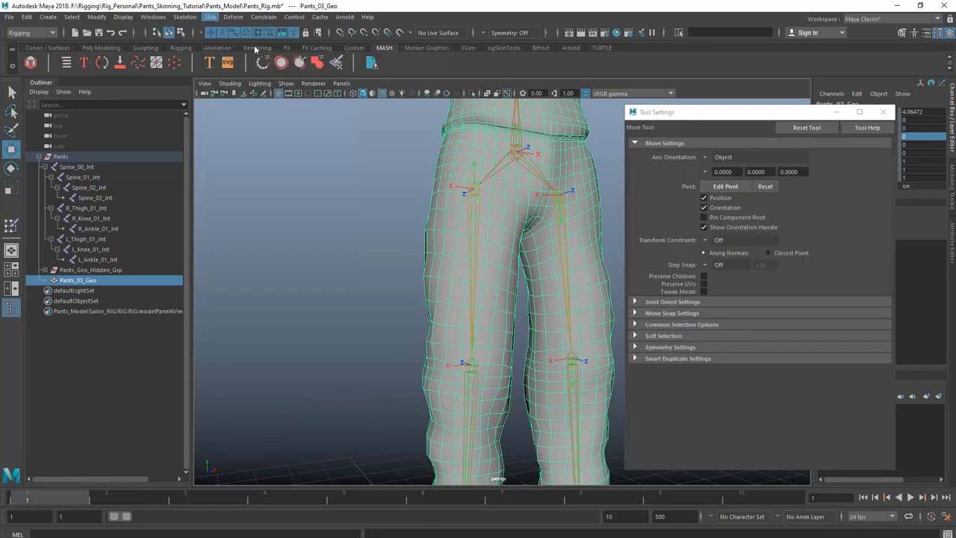
Prune the small skin weights below 0.01 on the pants mesh.
{"action": "left_click", "coordinate": [233, 16]}
{"action": "mouse_move", "coordinate": [210, 18]}
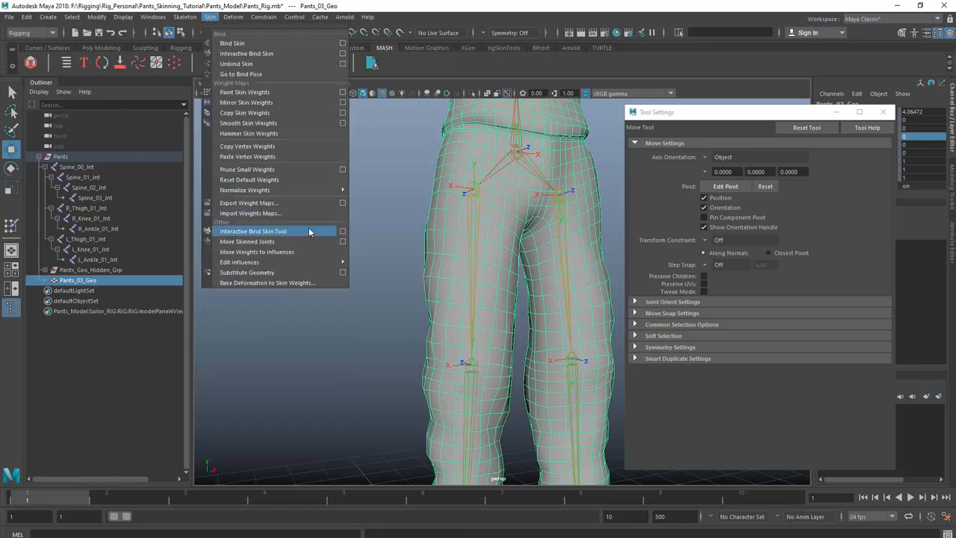
{"action": "left_click", "coordinate": [342, 169]}
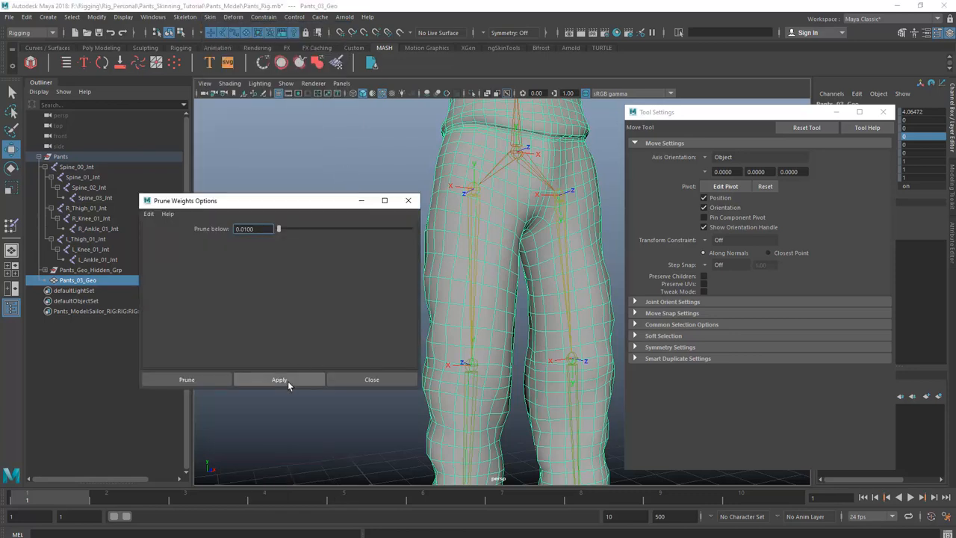
{"action": "left_click", "coordinate": [287, 381]}
{"action": "left_click", "coordinate": [373, 380]}
Inspect the pruned R_Knee_01_Jnt weights around the right leg of the pants with Paint Skin Weights.
{"action": "right_click", "coordinate": [446, 265]}
{"action": "left_click", "coordinate": [414, 247]}
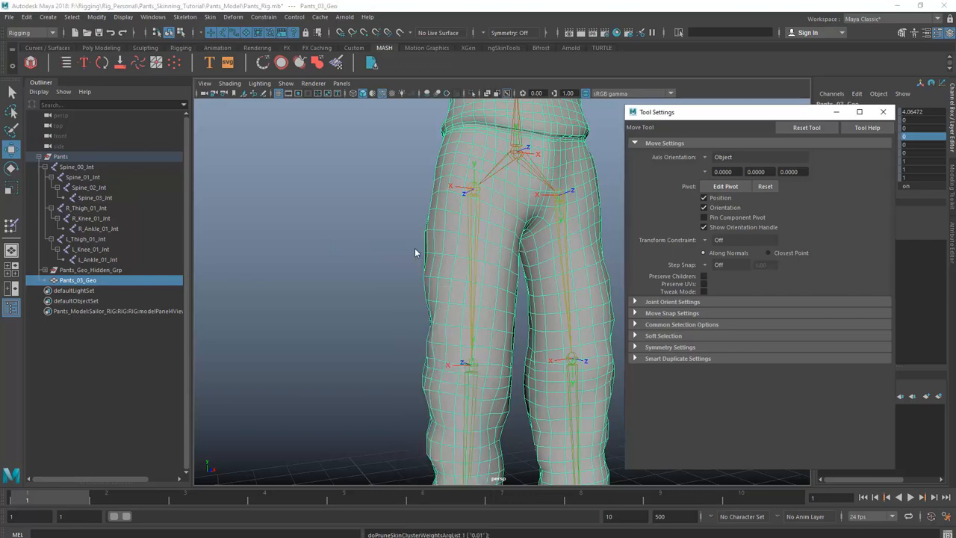
{"action": "left_click", "coordinate": [729, 248]}
{"action": "left_click_drag", "start_coordinate": [565, 300], "coordinate": [542, 277], "text": "alt"}
{"action": "right_click_drag", "start_coordinate": [542, 277], "coordinate": [525, 289], "text": "alt"}
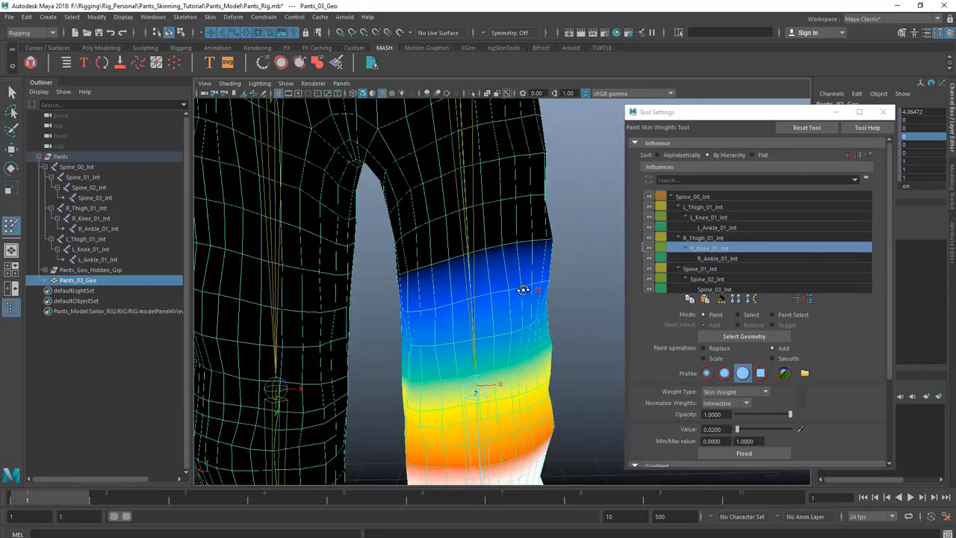
{"action": "left_click_drag", "start_coordinate": [525, 288], "coordinate": [499, 283], "text": "alt"}
{"action": "right_click_drag", "start_coordinate": [500, 327], "coordinate": [448, 321], "text": "alt"}
{"action": "left_click_drag", "start_coordinate": [448, 321], "coordinate": [352, 314], "text": "alt"}
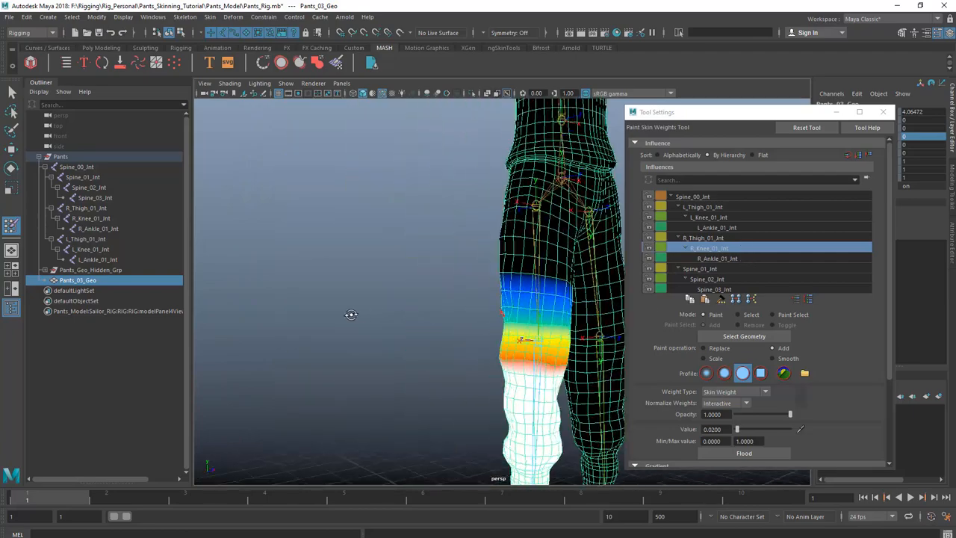
{"action": "middle_click_drag", "start_coordinate": [515, 321], "coordinate": [399, 236], "text": "alt"}
{"action": "right_click_drag", "start_coordinate": [399, 236], "coordinate": [358, 240], "text": "alt"}
{"action": "left_click_drag", "start_coordinate": [358, 240], "coordinate": [436, 243], "text": "alt"}
{"action": "right_click_drag", "start_coordinate": [435, 243], "coordinate": [461, 263], "text": "alt"}
{"action": "middle_click_drag", "start_coordinate": [461, 263], "coordinate": [478, 292], "text": "alt"}
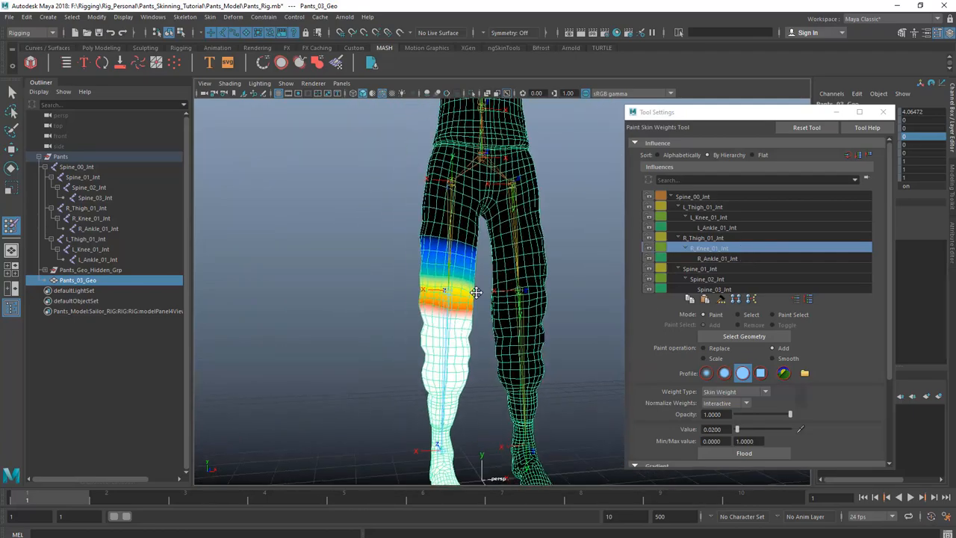
{"action": "right_click_drag", "start_coordinate": [478, 293], "coordinate": [451, 290], "text": "alt"}
{"action": "mouse_move", "coordinate": [497, 292]}
{"action": "left_mouse_down", "text": "alt"}
{"action": "mouse_move", "coordinate": [449, 294]}
{"action": "mouse_move", "coordinate": [527, 292]}
{"action": "mouse_move", "coordinate": [514, 300]}
{"action": "left_mouse_up", "text": "alt"}
{"action": "middle_click_drag", "start_coordinate": [514, 300], "coordinate": [514, 286], "text": "alt"}
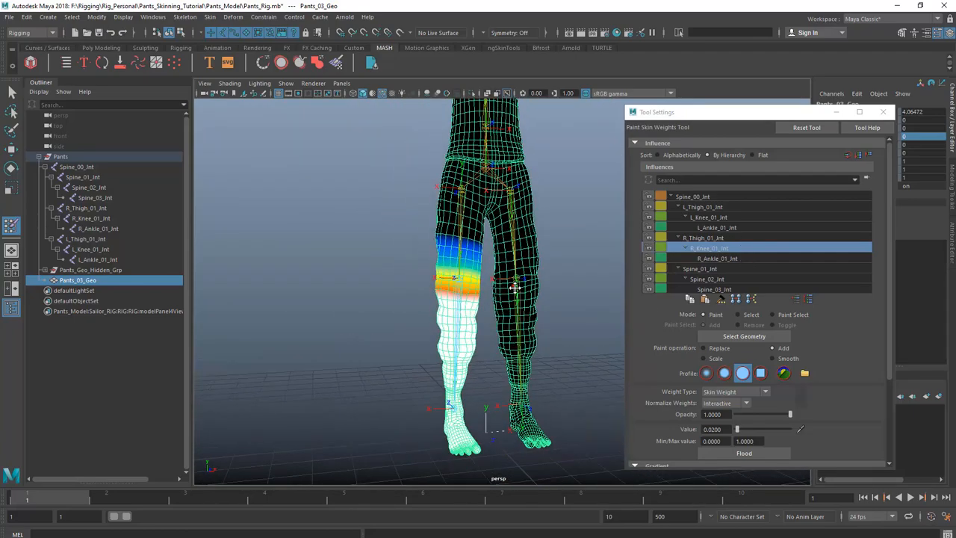
{"action": "left_click_drag", "start_coordinate": [514, 286], "coordinate": [544, 297], "text": "alt"}
{"action": "mouse_move", "coordinate": [514, 391]}
{"action": "left_mouse_down", "text": "alt"}
{"action": "mouse_move", "coordinate": [429, 388]}
{"action": "mouse_move", "coordinate": [487, 412]}
{"action": "mouse_move", "coordinate": [473, 396]}
{"action": "mouse_move", "coordinate": [495, 380]}
{"action": "mouse_move", "coordinate": [587, 352]}
{"action": "left_mouse_up", "text": "alt"}
Leave weight painting, return the pants to object mode and deselect them.
{"action": "key", "text": "w"}
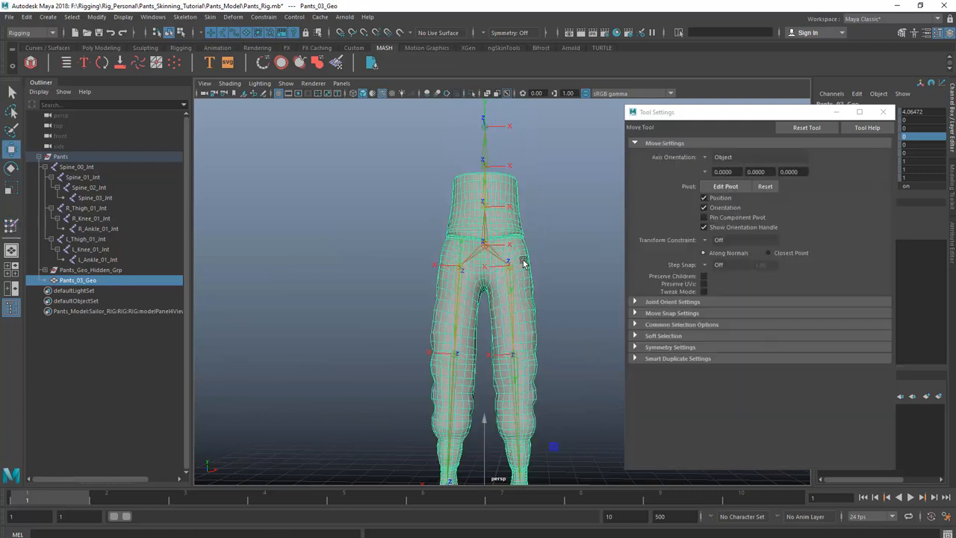
{"action": "right_click_drag", "start_coordinate": [523, 261], "coordinate": [553, 244]}
{"action": "left_click", "coordinate": [552, 245]}
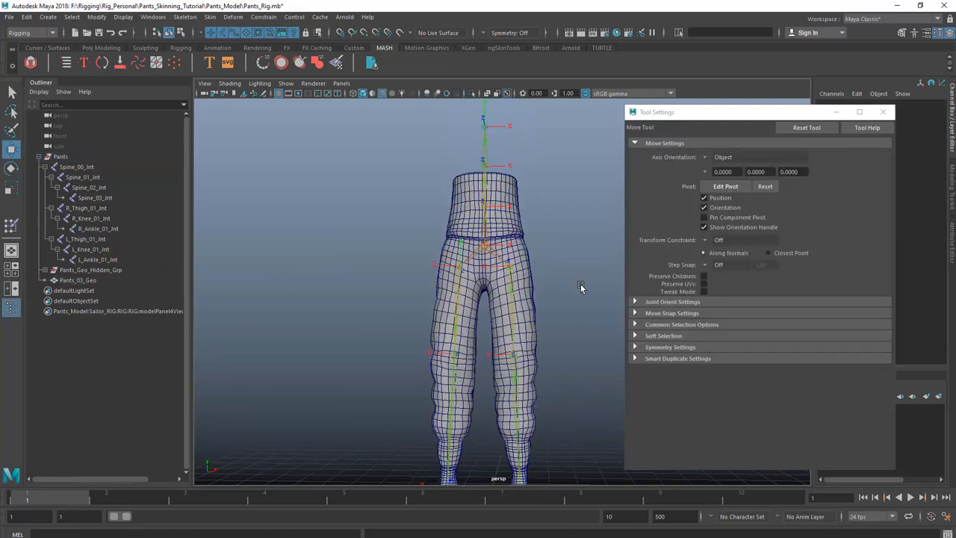
{"action": "scroll", "coordinate": [580, 284], "scroll_direction": "down", "scroll_amount": 2}
{"action": "middle_click_drag", "start_coordinate": [581, 283], "coordinate": [591, 239], "text": "alt"}
{"action": "left_click_drag", "start_coordinate": [591, 239], "coordinate": [552, 245], "text": "alt"}
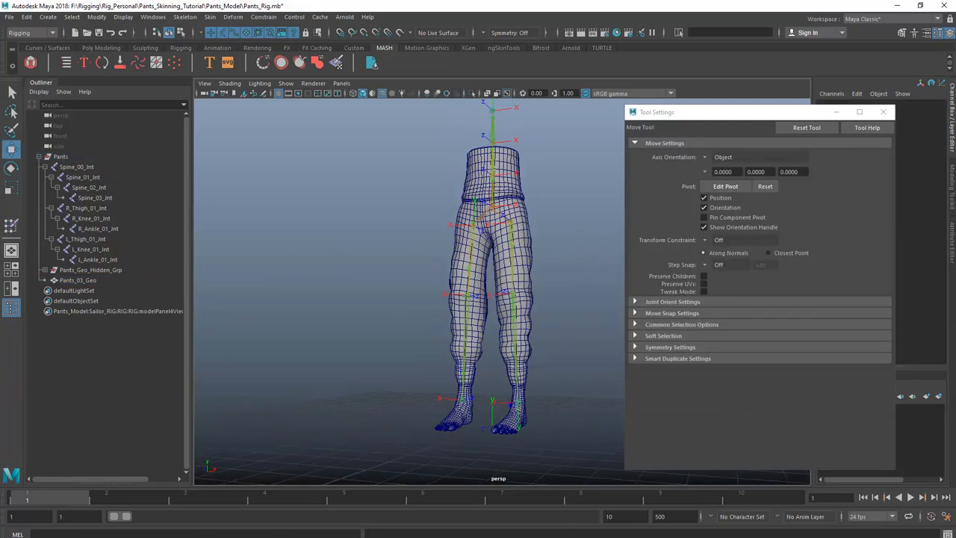